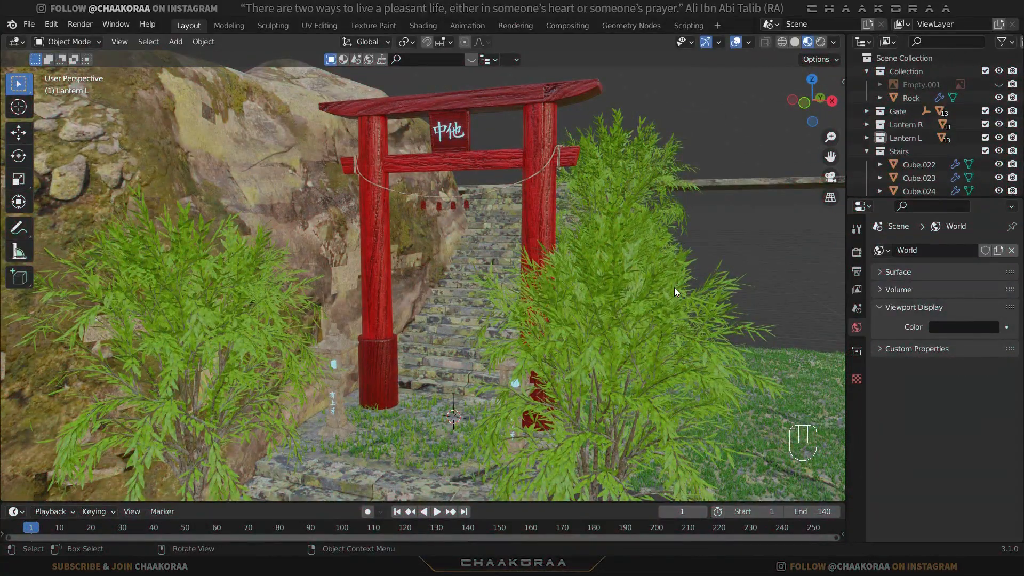
Add a camera to the scene and align it to the current viewport view of the torii gate
key("shift+a")
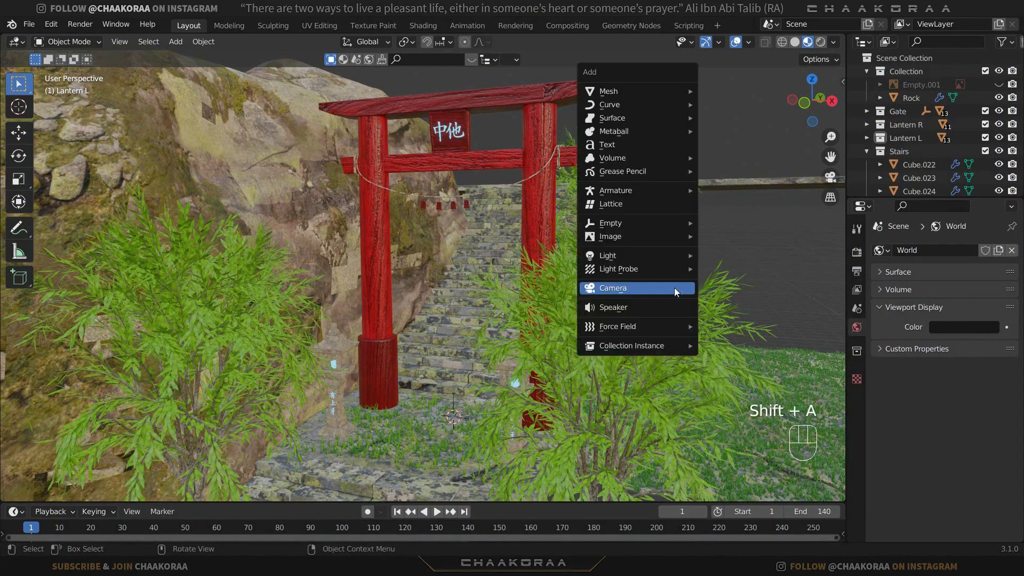
left_click(602, 284)
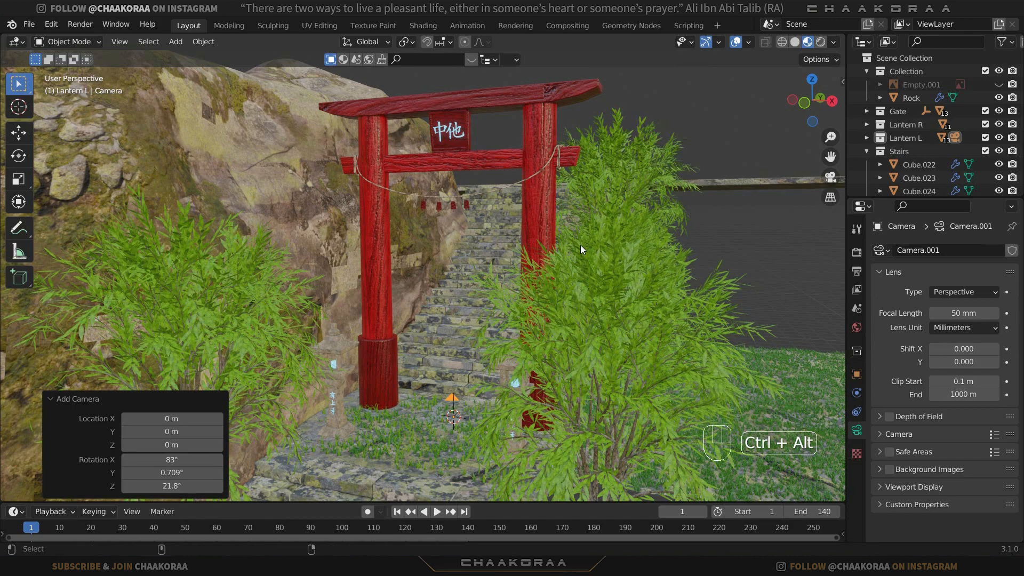
key("ctrl+alt+KP_0")
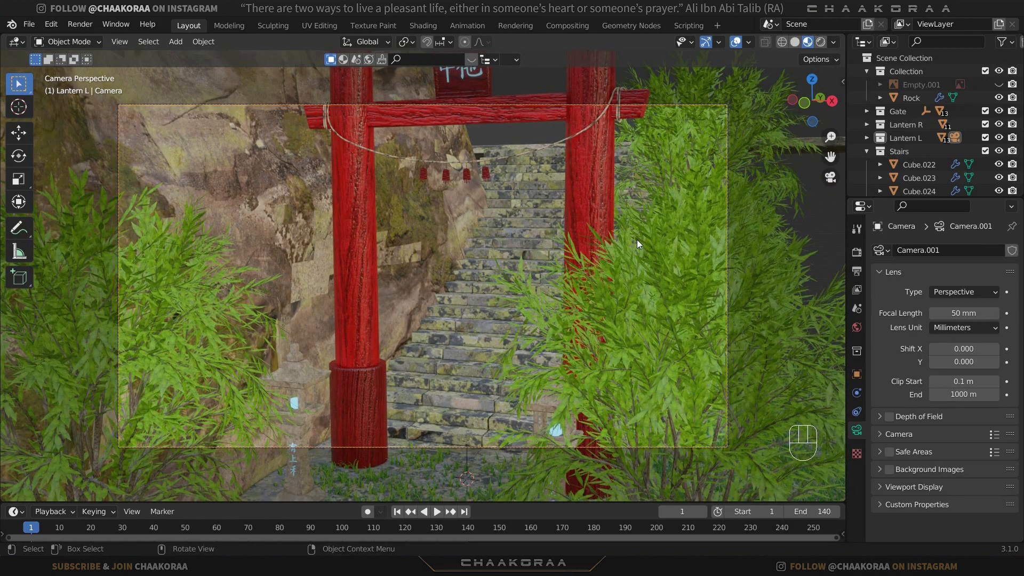
Lock the camera to the view and reframe it to take in the red gate, the stairs and both trees
key("n")
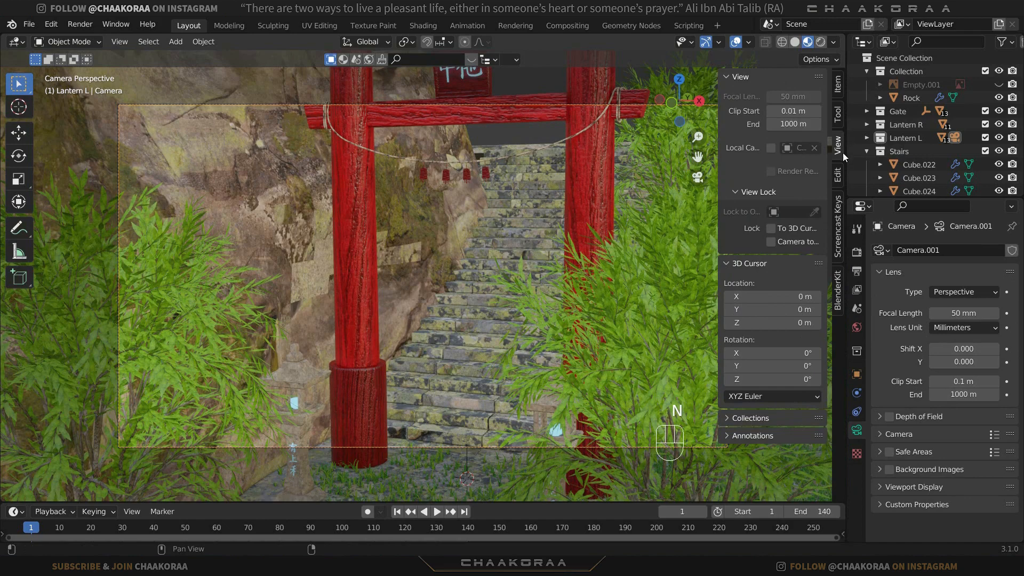
left_click(773, 244)
key("n")
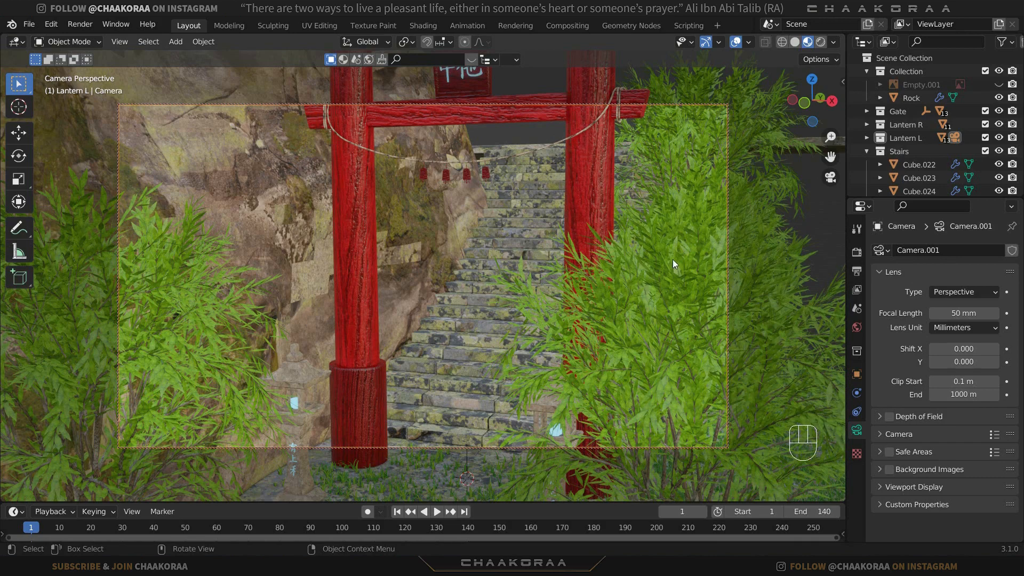
middle_click_drag(673, 259, 569, 171)
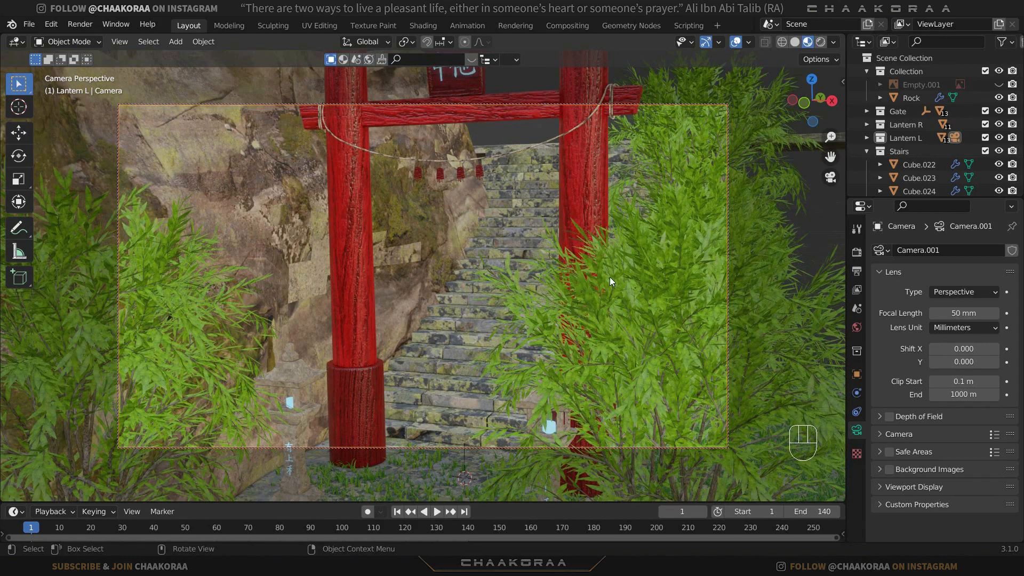
mouse_move(622, 271)
middle_mouse_down("ctrl")
mouse_move(625, 283)
mouse_move(622, 274)
mouse_move(684, 261)
mouse_move(693, 269)
mouse_move(664, 271)
mouse_move(664, 284)
mouse_move(629, 262)
middle_mouse_up("ctrl")
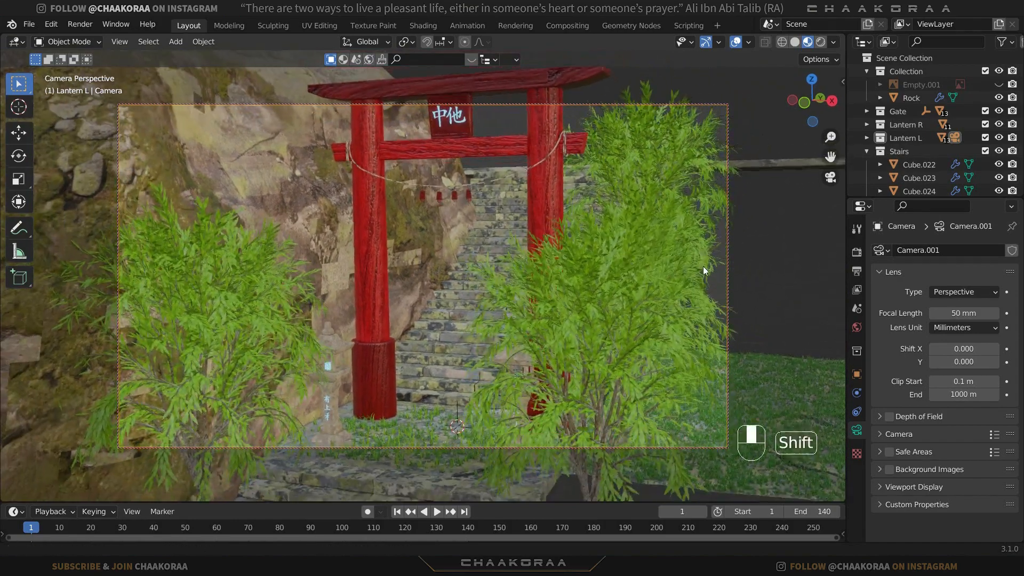
middle_click_drag(703, 267, 191, 248, "shift")
middle_click_drag(766, 265, 775, 266)
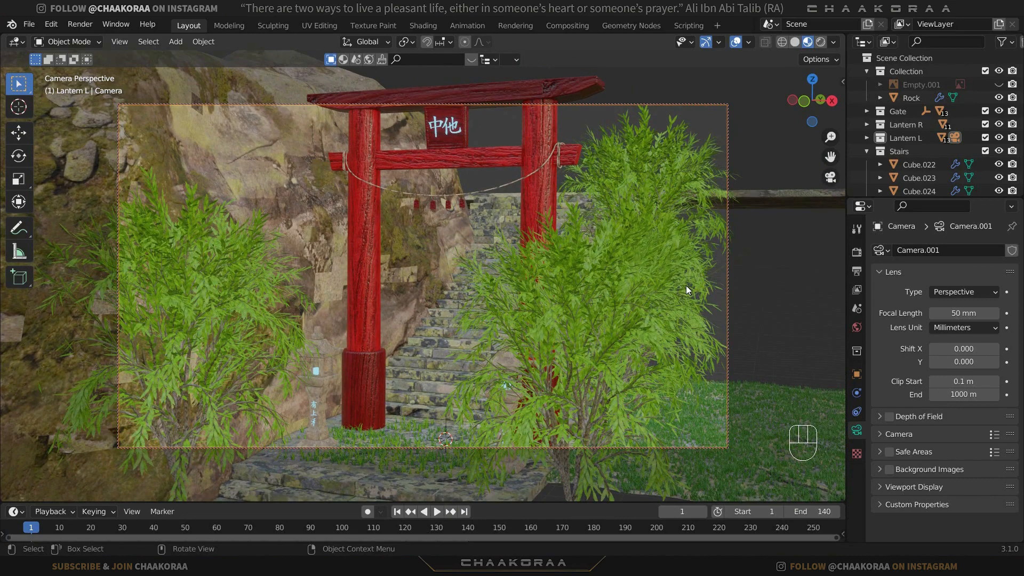
Set the output resolution to a portrait format of 3240 by 4050 px
left_click(856, 272)
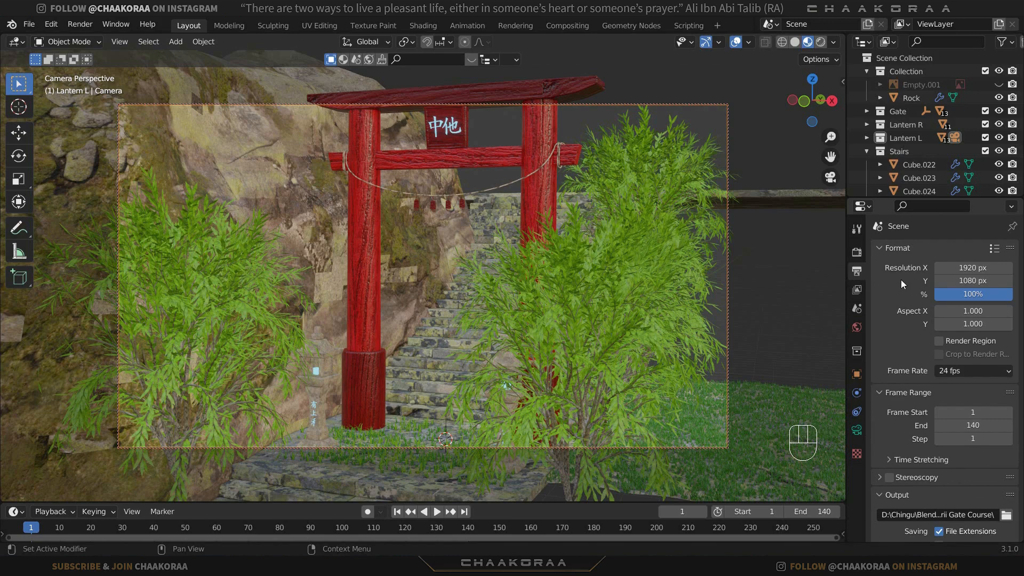
left_click(955, 268)
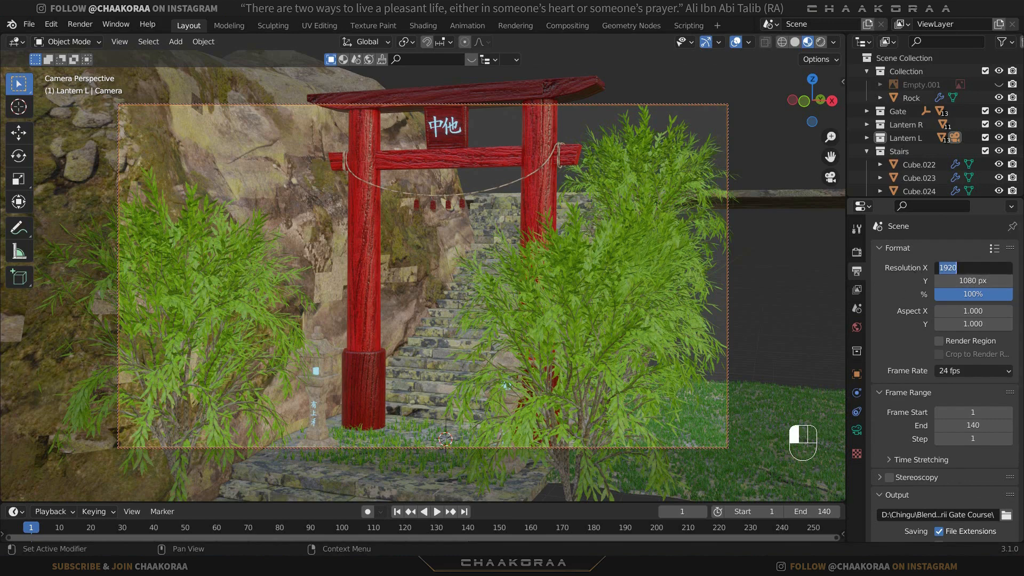
type("3240")
key("Tab")
type("4050")
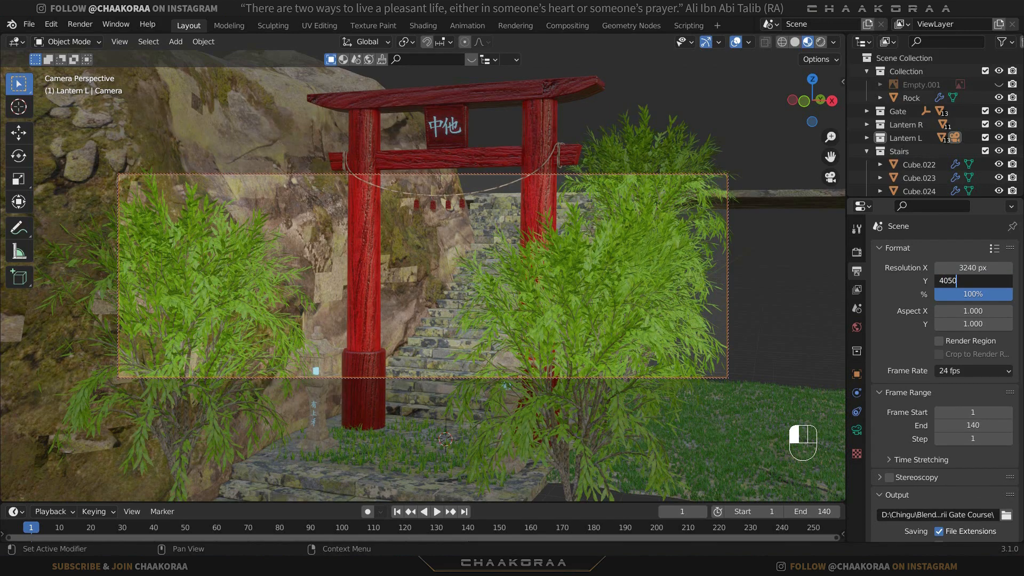
key("Return")
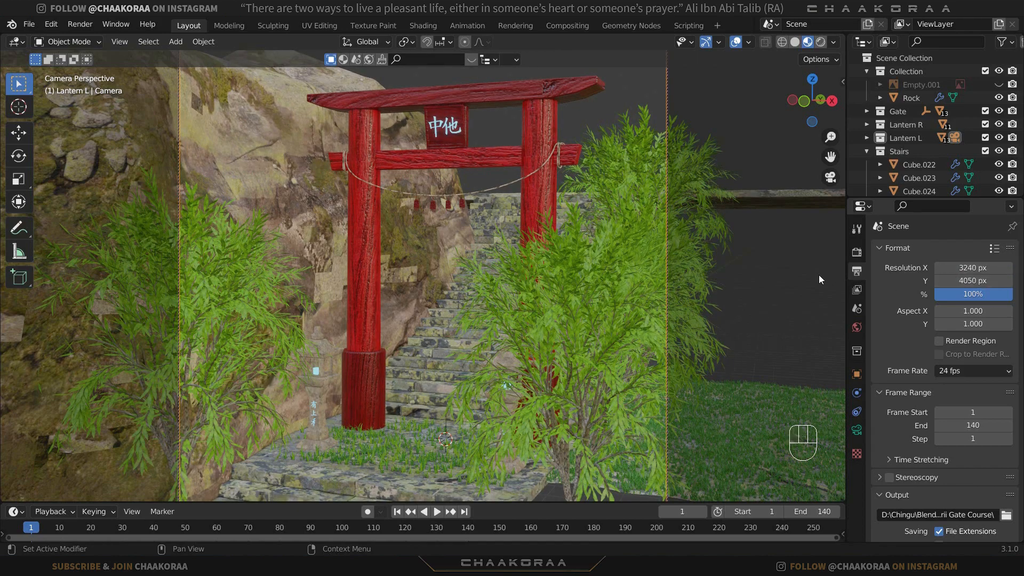
Unlock the camera from the view and fit the whole portrait camera frame inside the viewport
key("n")
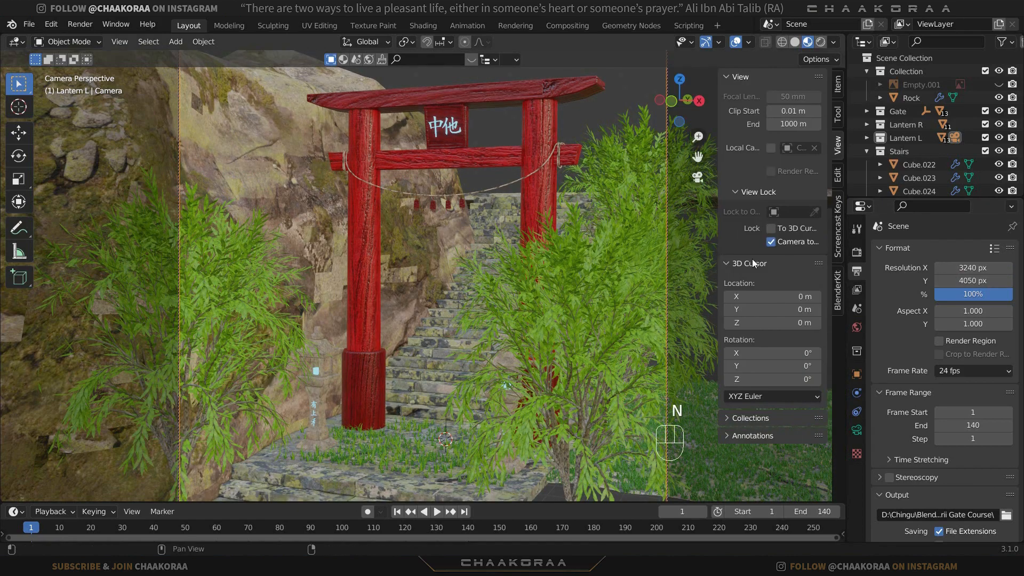
left_click(774, 243)
scroll(611, 248, "down", 3)
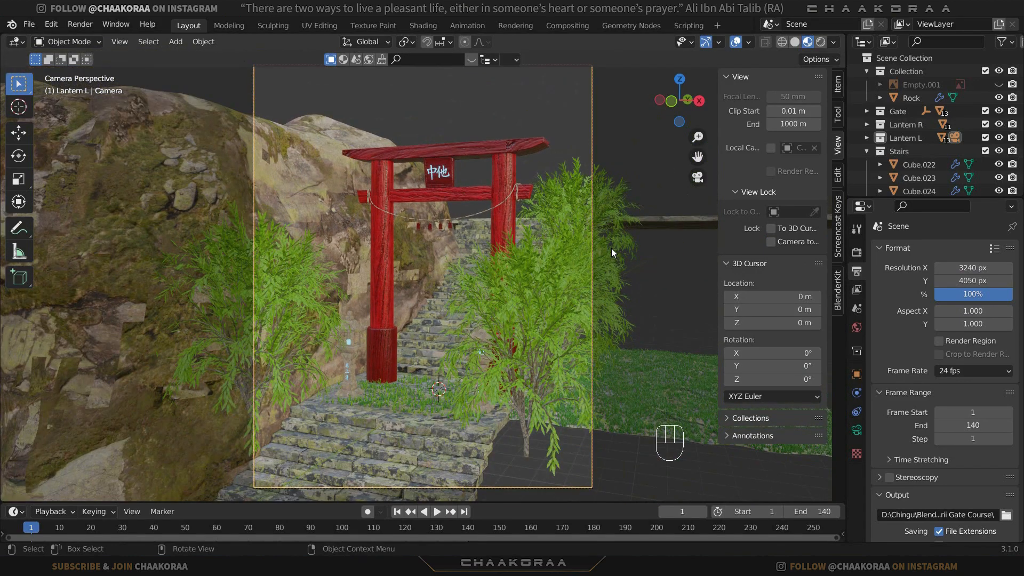
scroll(611, 248, "down", 3)
scroll(612, 243, "up", 2)
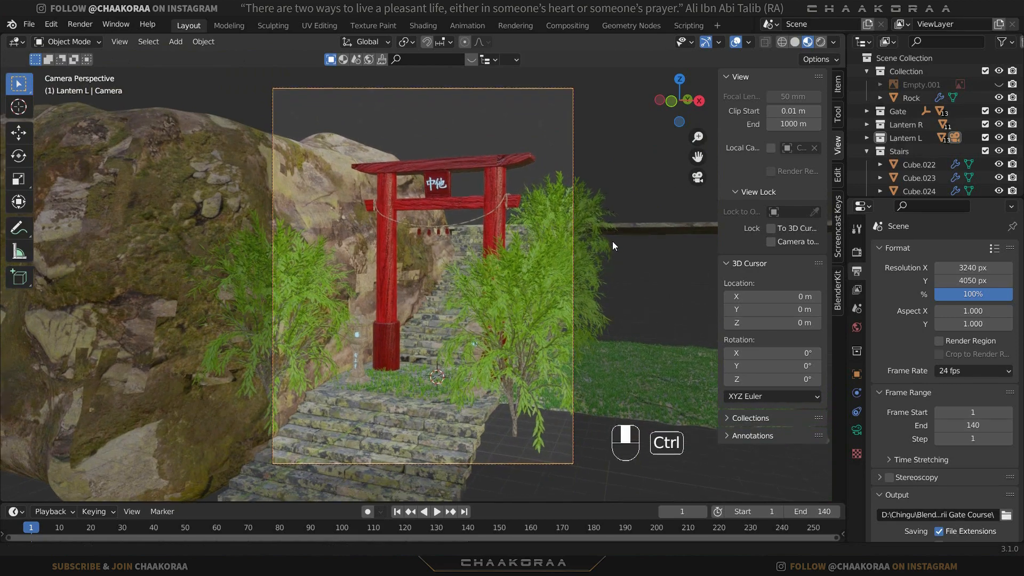
Lock the camera to the view again and move it closer so the gate fills the portrait frame
left_click(771, 242)
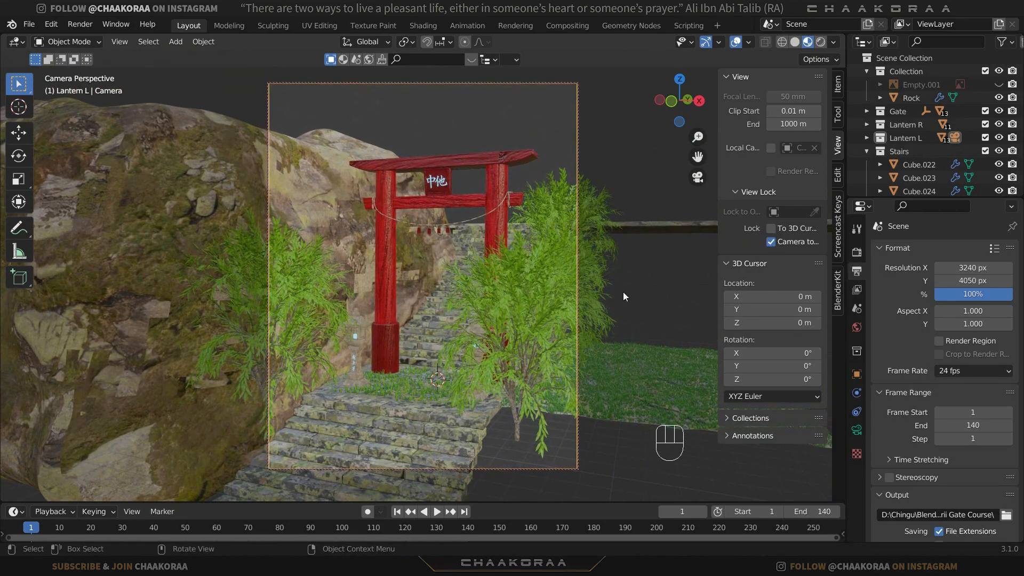
key("n")
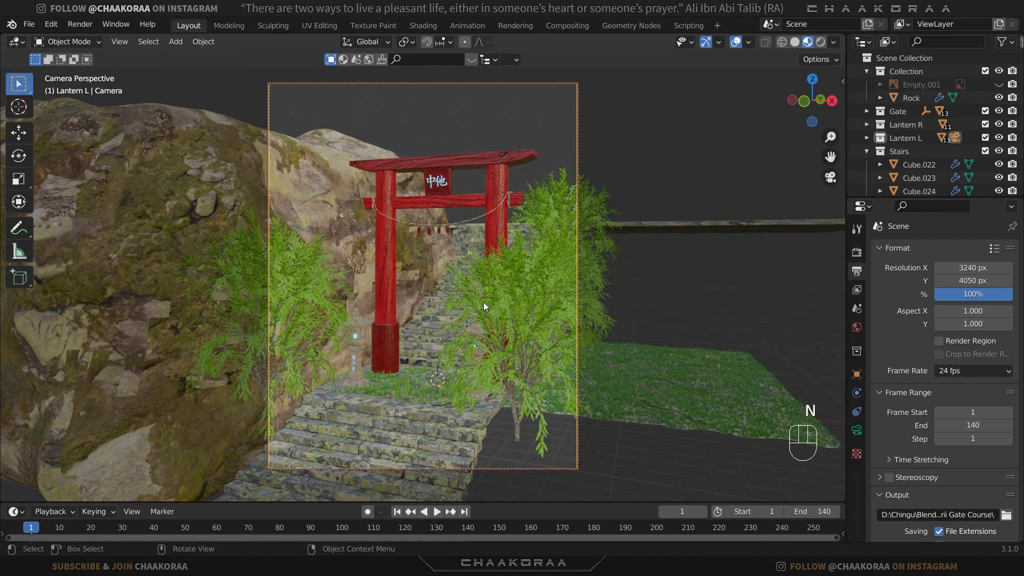
scroll(465, 284, "up", 2)
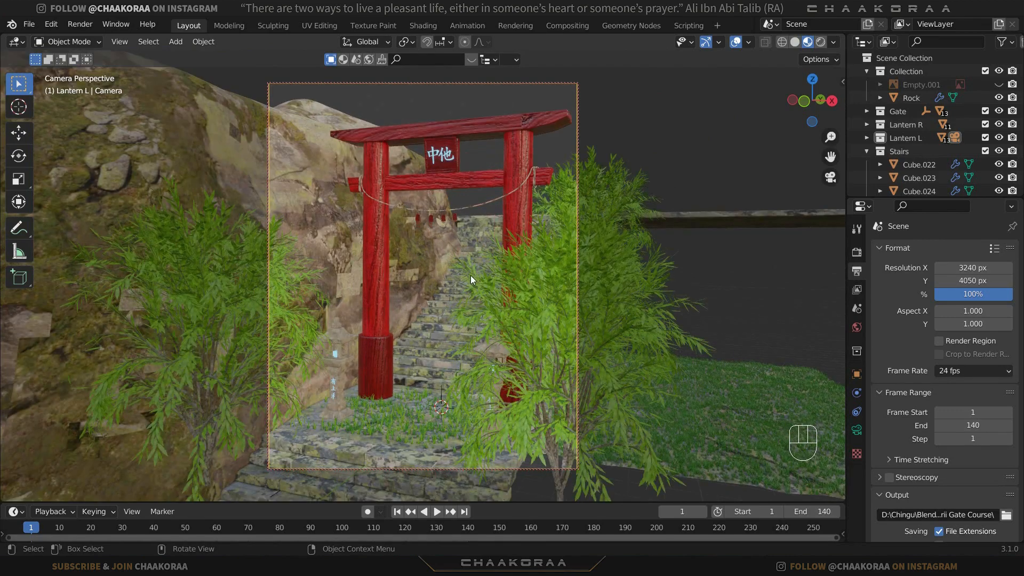
middle_click_drag(470, 275, 472, 247, "shift")
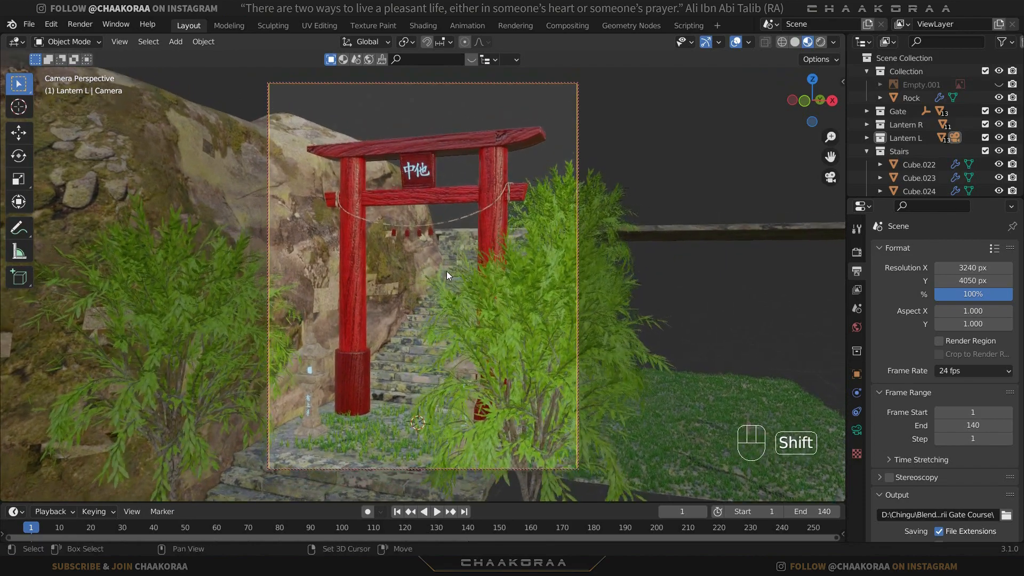
scroll(446, 271, "up", 2)
middle_click_drag(472, 248, 482, 248, "ctrl")
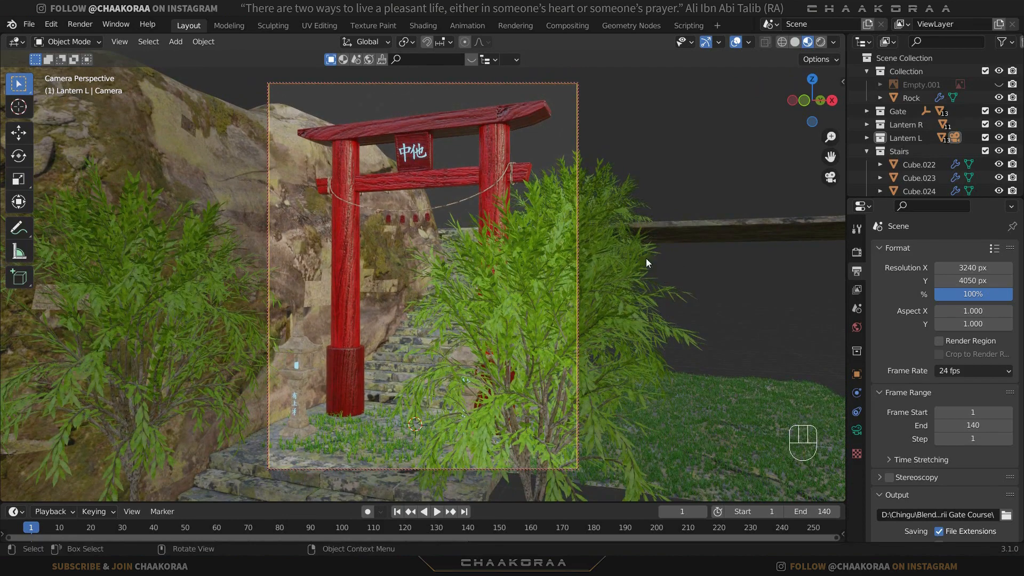
Set the camera's focal length to 30 mm and reframe the shot closer to the gate and stairs
left_click(856, 430)
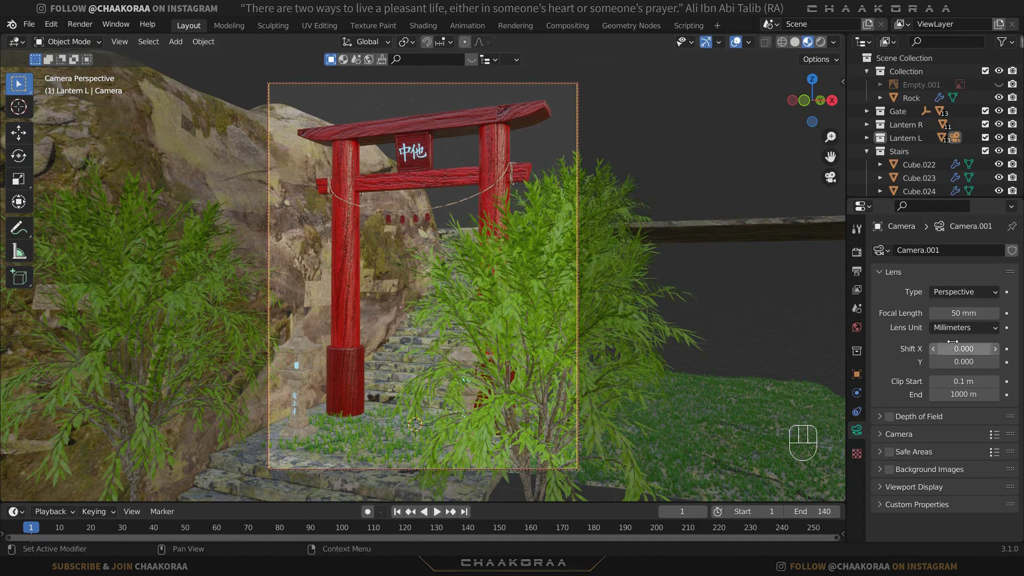
left_click(957, 313)
type("30")
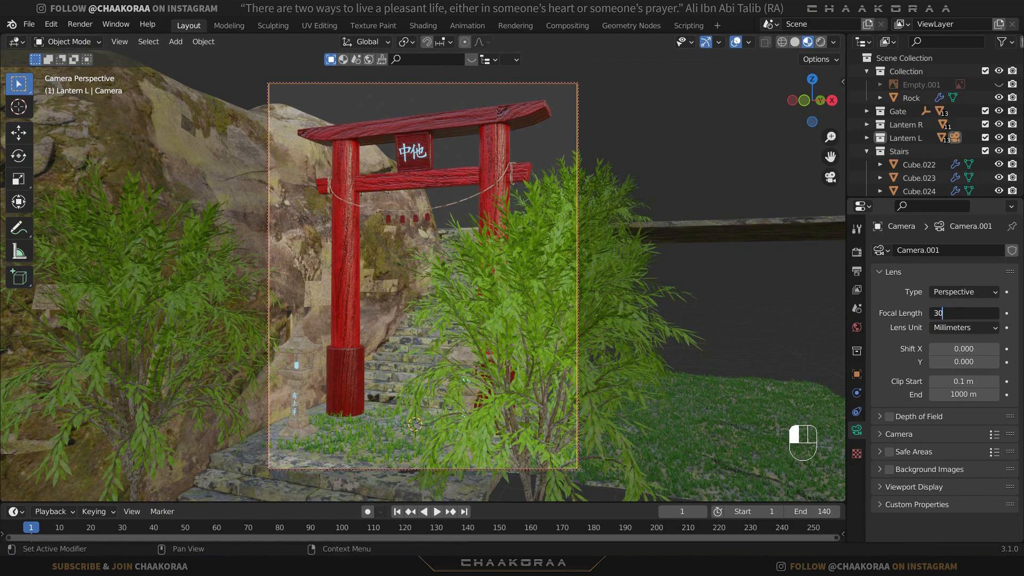
key("Return")
middle_click_drag(544, 315, 545, 268, "ctrl")
scroll(505, 305, "up", 1)
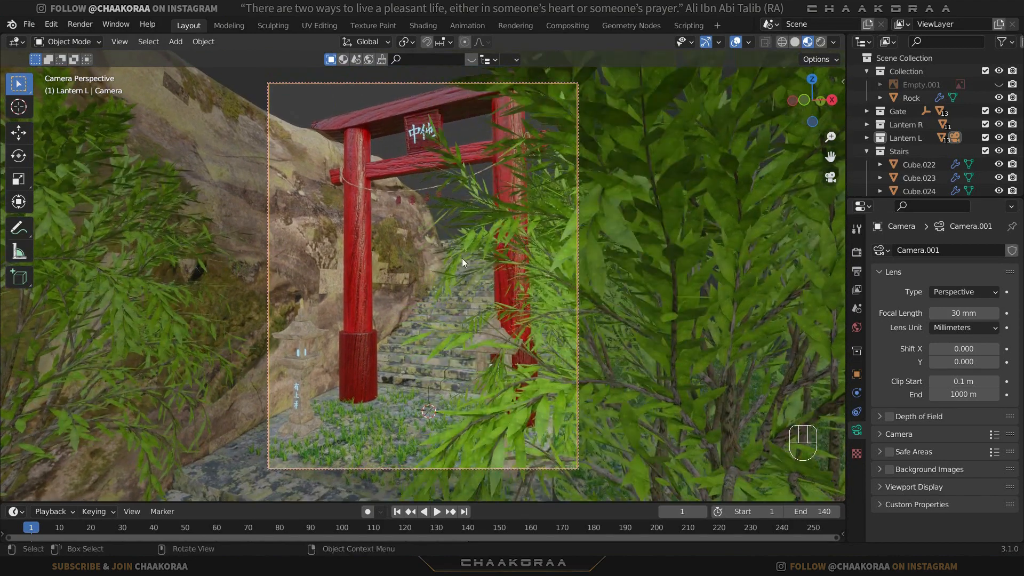
middle_click_drag(462, 258, 526, 272)
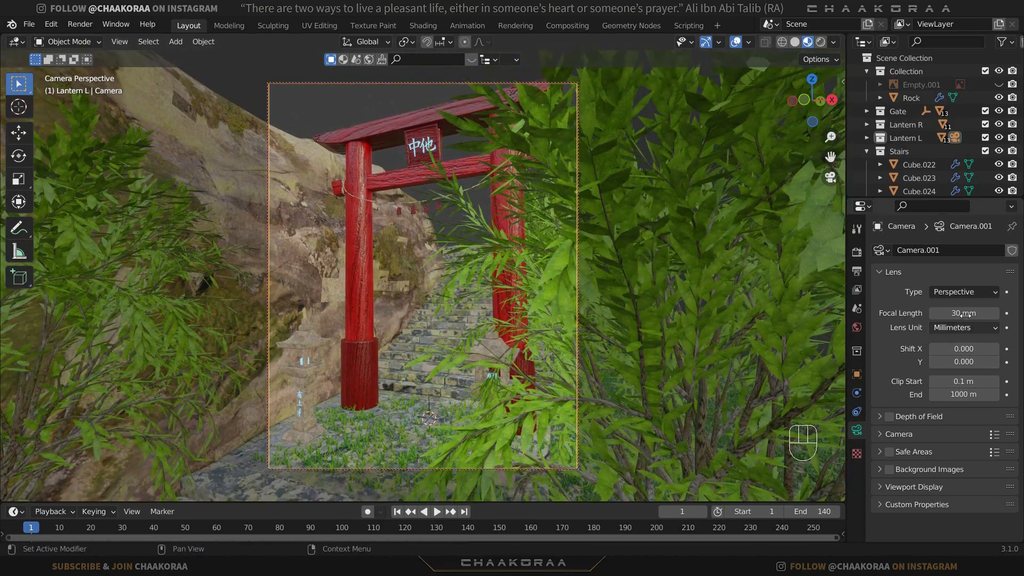
Set the camera's focal length to 35 mm and pull the camera back to keep the gate and lantern in frame
left_click(960, 313)
type("35")
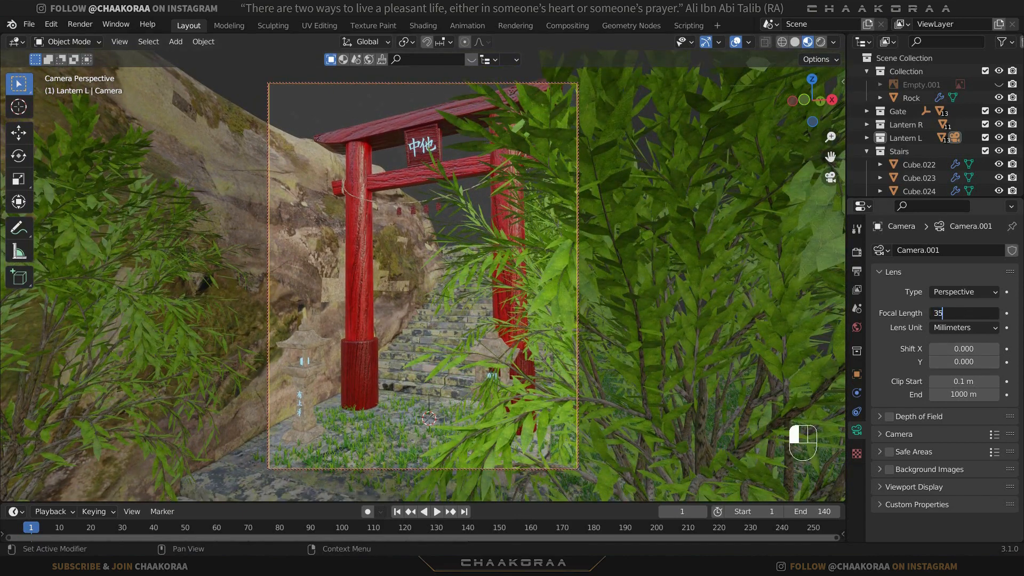
key("Return")
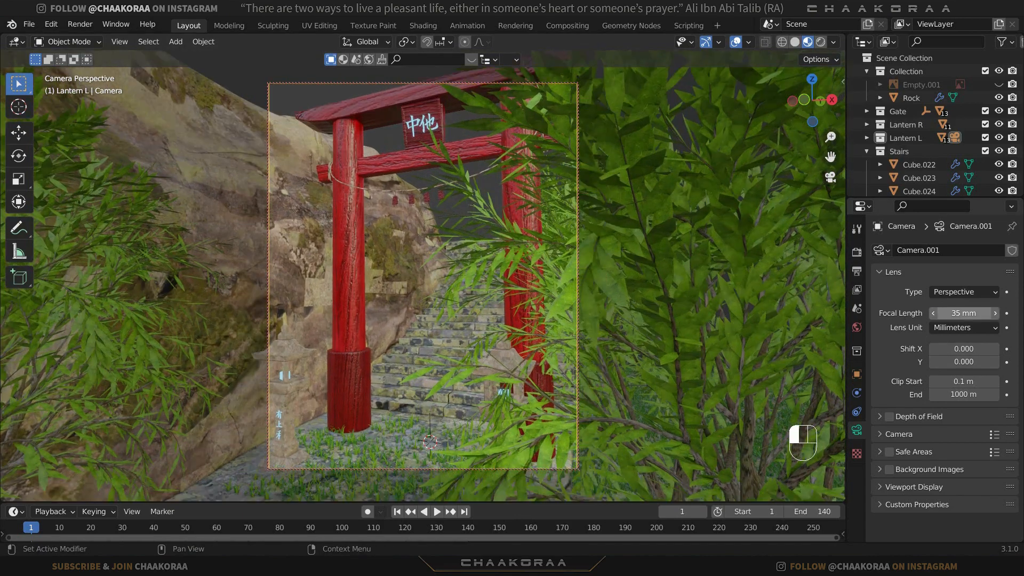
middle_click_drag(543, 267, 549, 261, "ctrl")
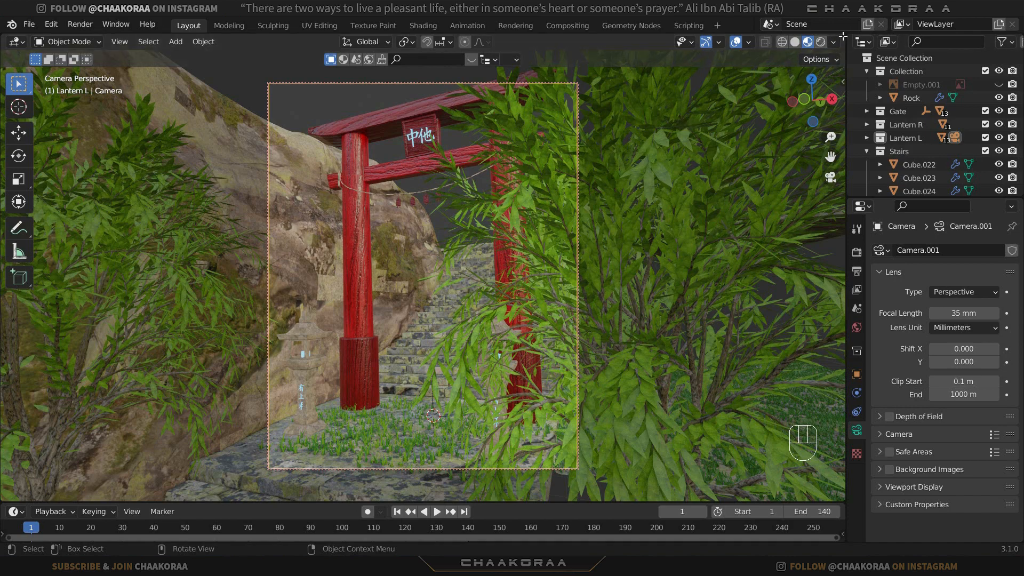
Split the 3D viewport into two side by side and set the second one to rendered shading with the camera frame fitted
left_click_drag(845, 35, 499, 118)
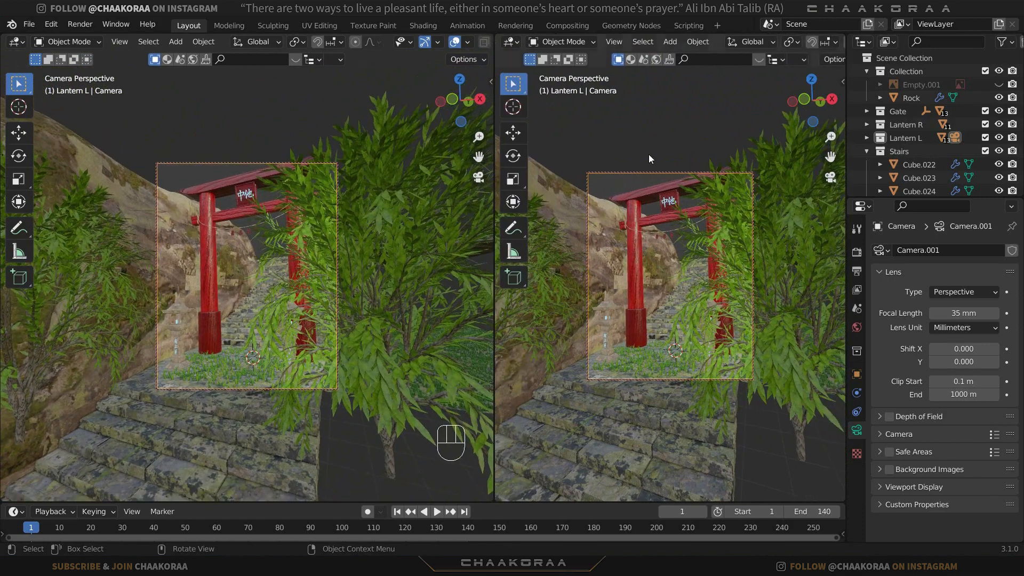
key("t")
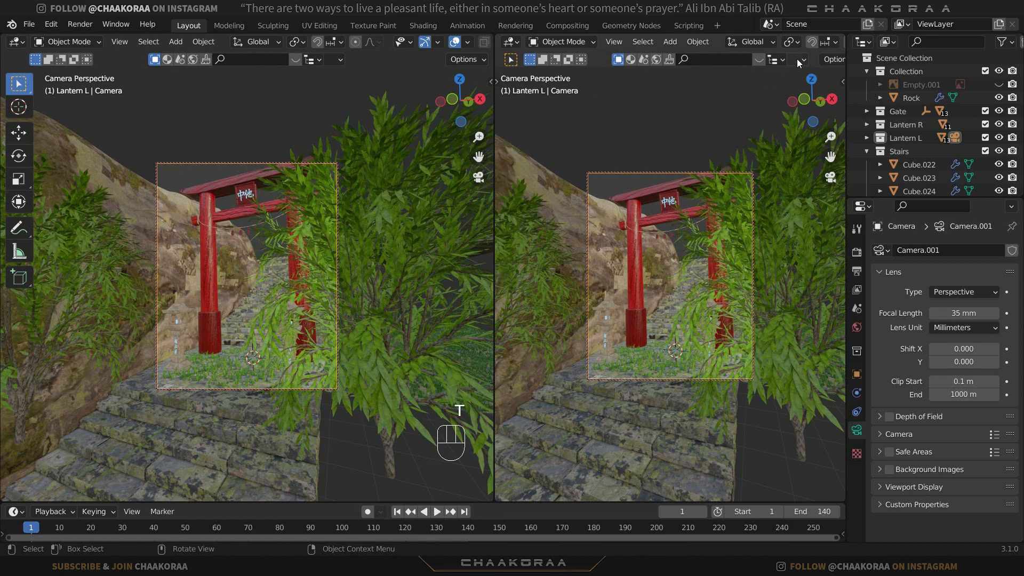
middle_click_drag(815, 43, 564, 41)
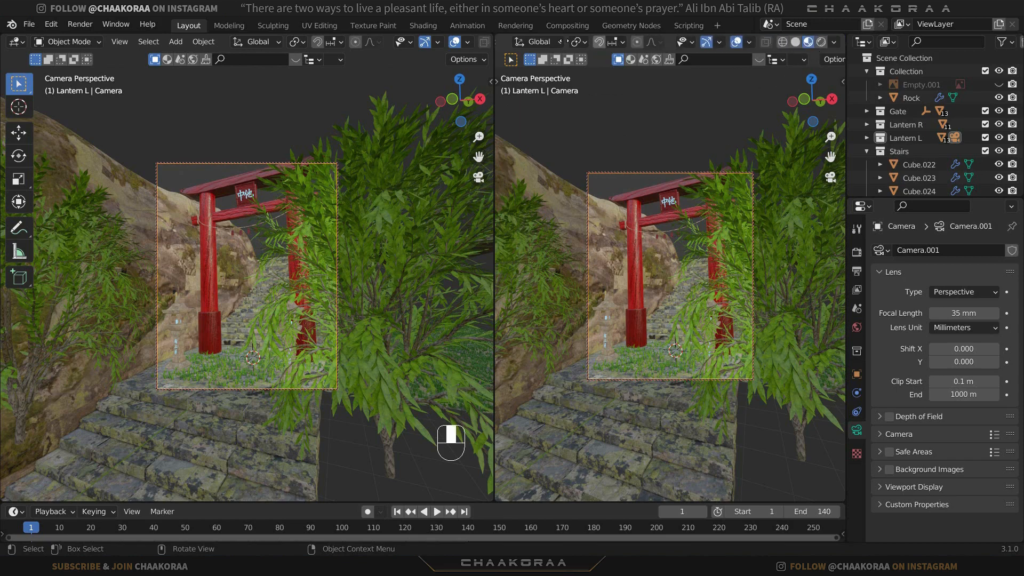
left_click(822, 43)
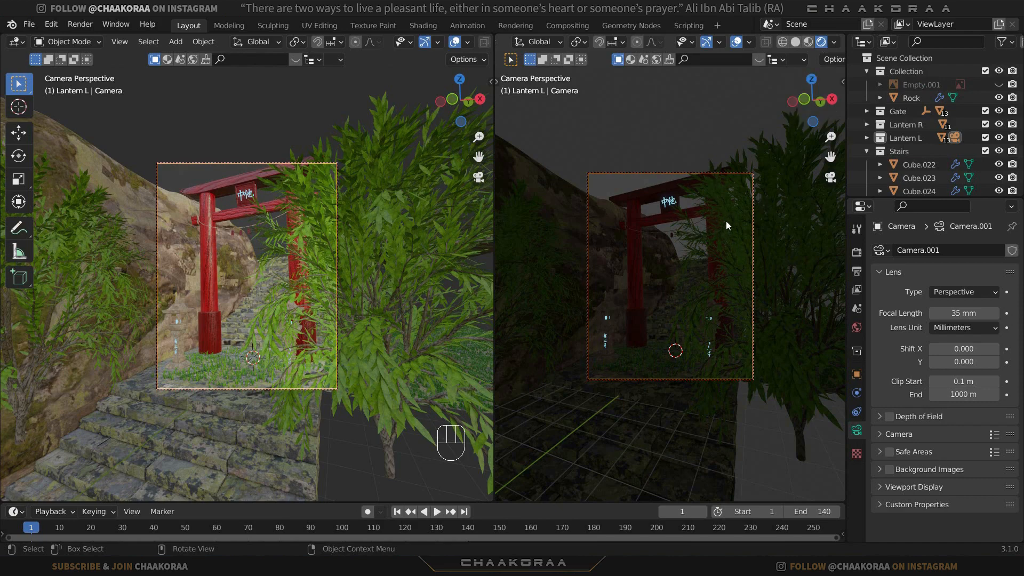
key("Home")
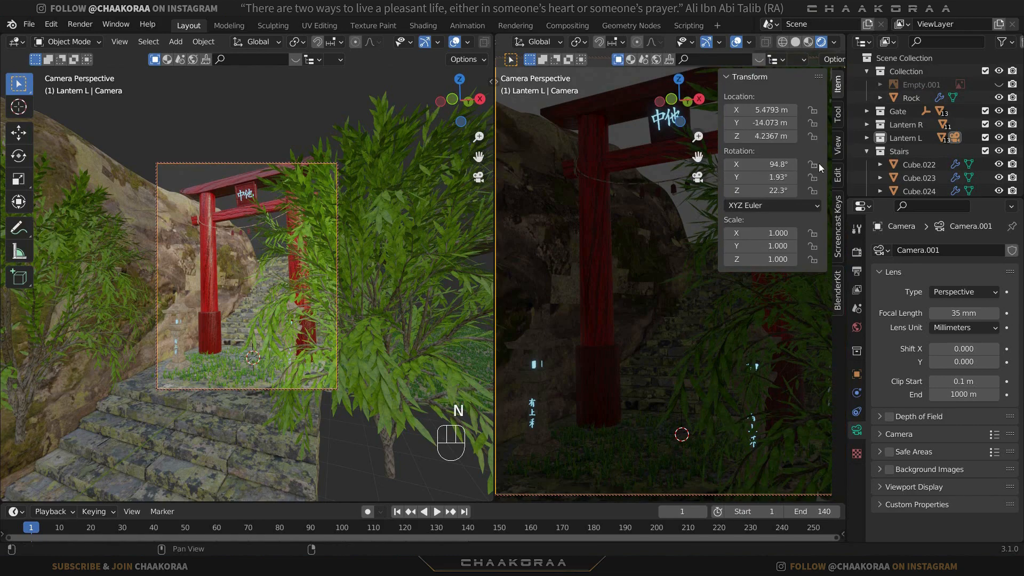
Unlock the camera from the view in both viewports and orbit the solid working viewport out of the camera view
left_click(838, 147)
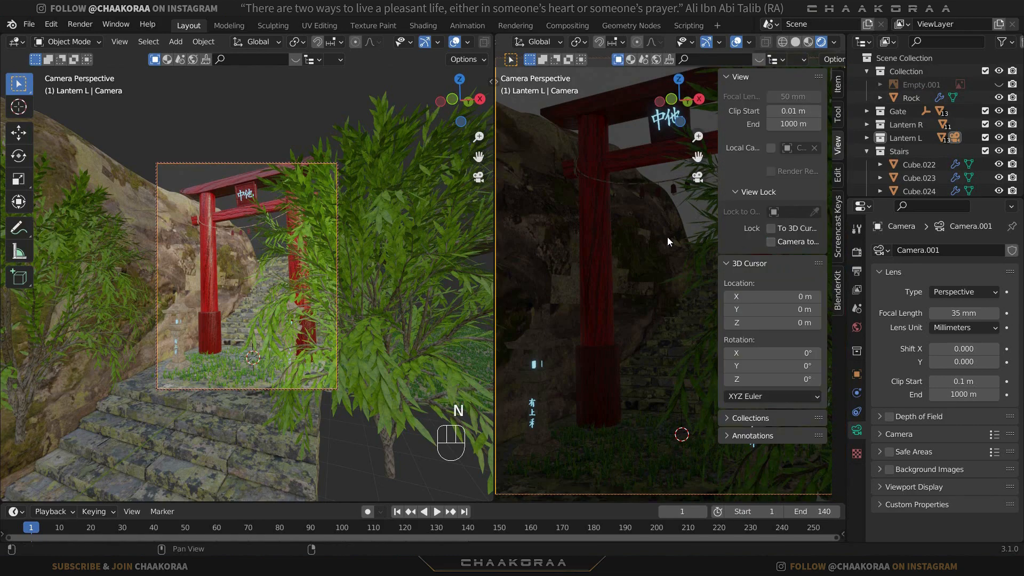
key("n")
key("n")
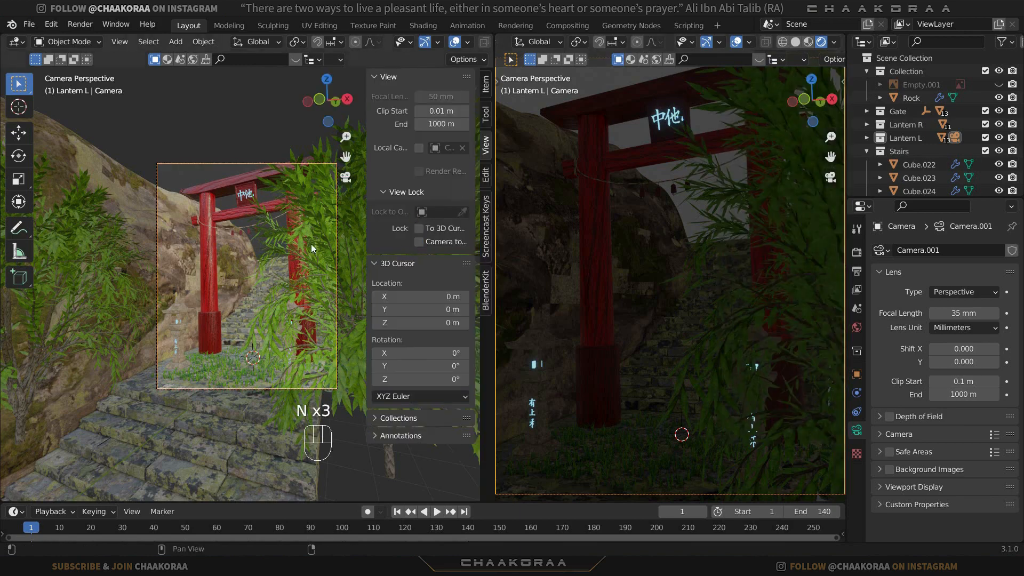
key("n")
middle_click_drag(399, 145, 363, 238)
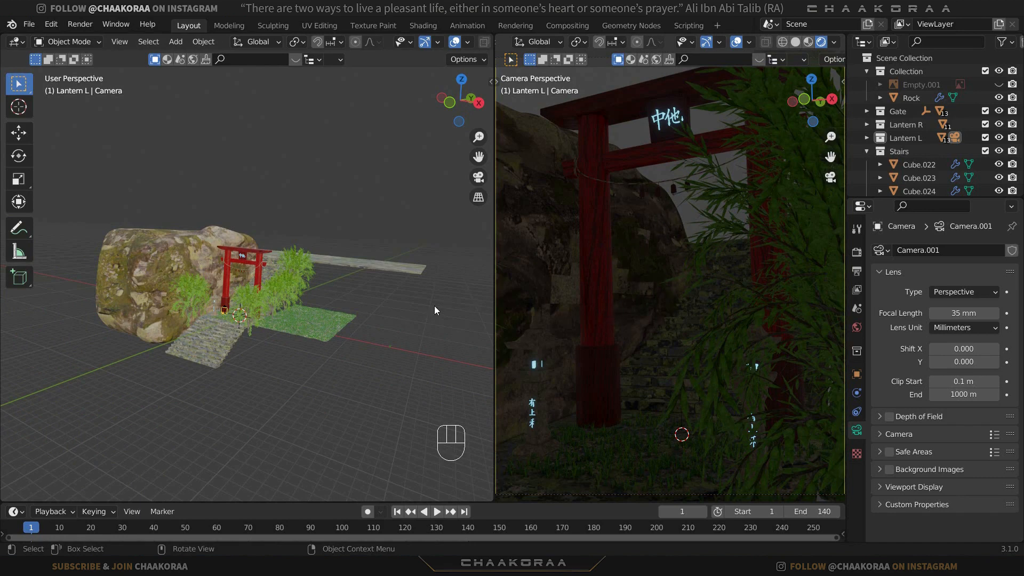
Switch to the Shading workspace, use rendered viewport shading and bring the glowing sign on the gate into view
scroll(245, 319, "up", 4)
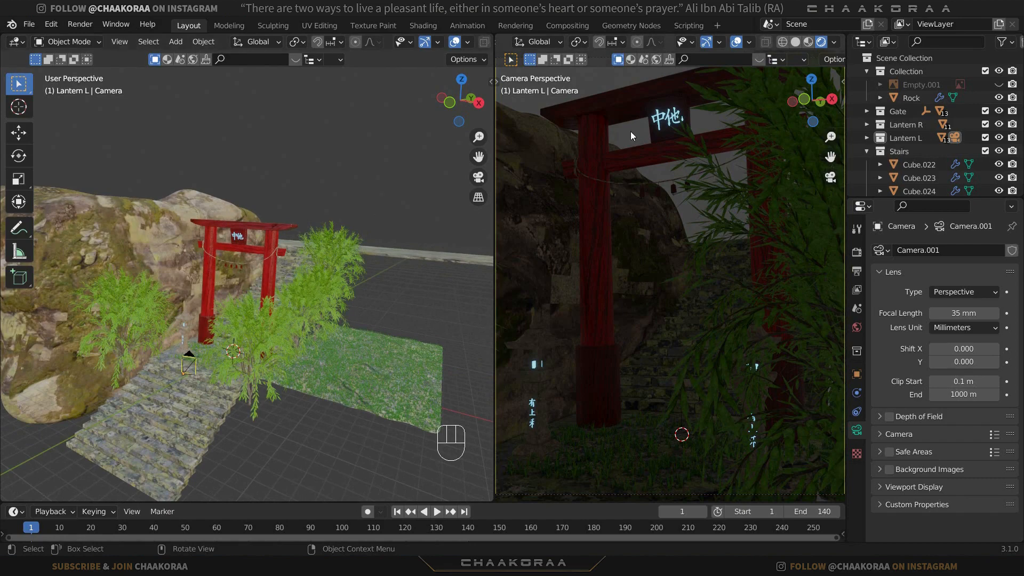
left_click(428, 23)
left_click(815, 43)
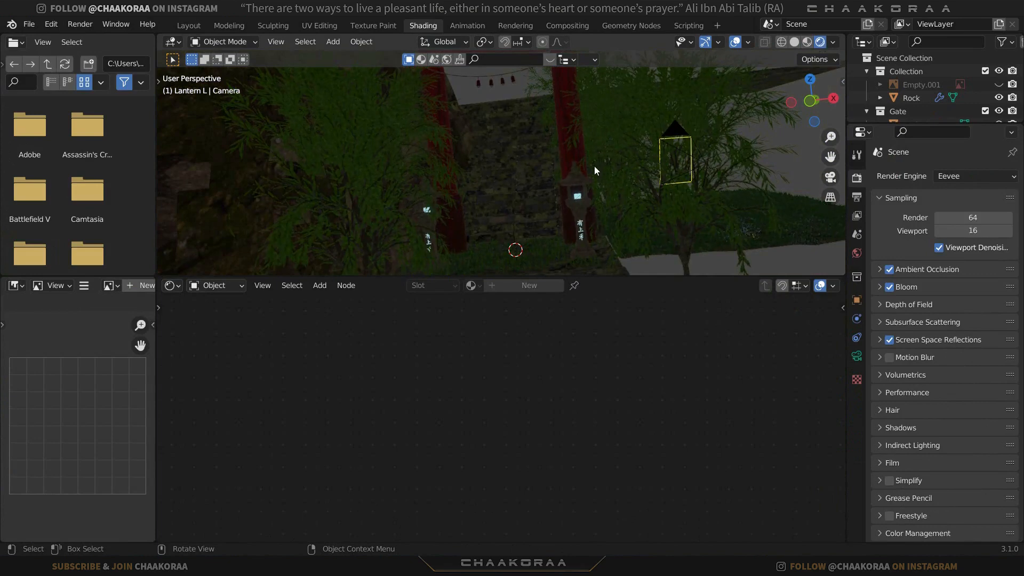
scroll(728, 135, "down", 4)
middle_click_drag(744, 119, 719, 147)
scroll(491, 111, "up", 6)
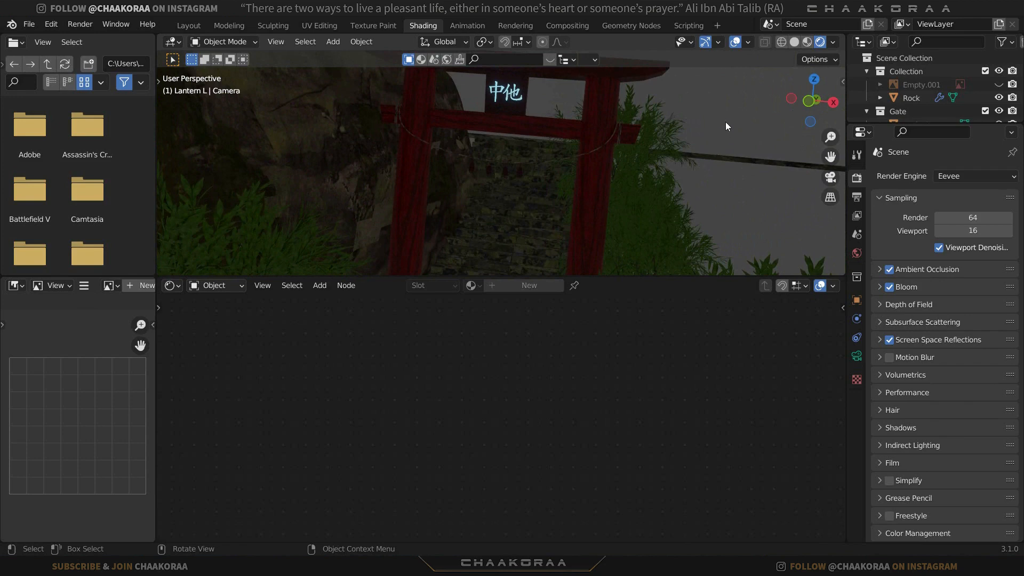
Set the Emission strength of the Blue Light material on the gate sign's lettering to 20
left_click(515, 96)
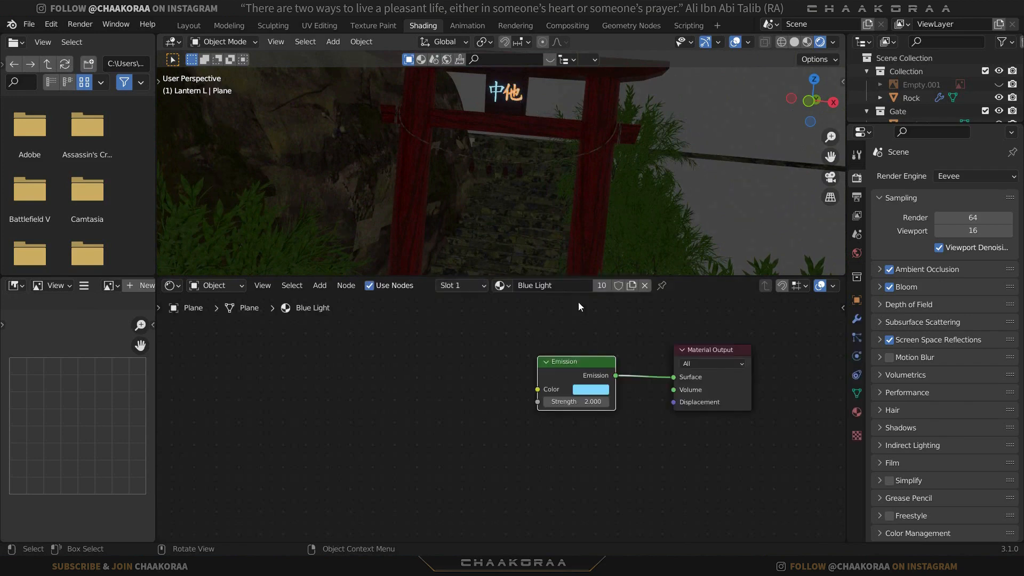
scroll(598, 341, "up", 2)
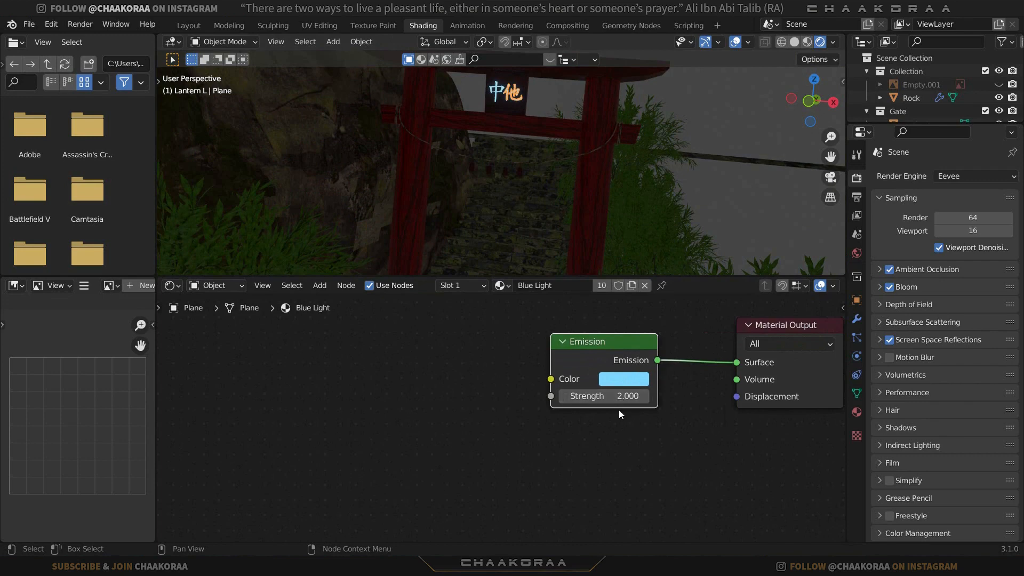
left_click(619, 395)
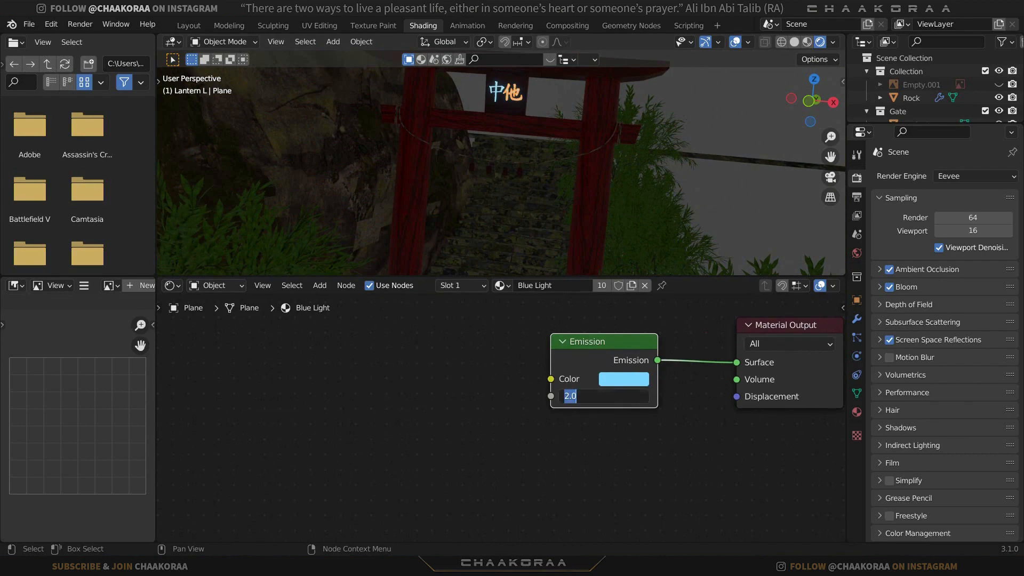
type("20")
key("Return")
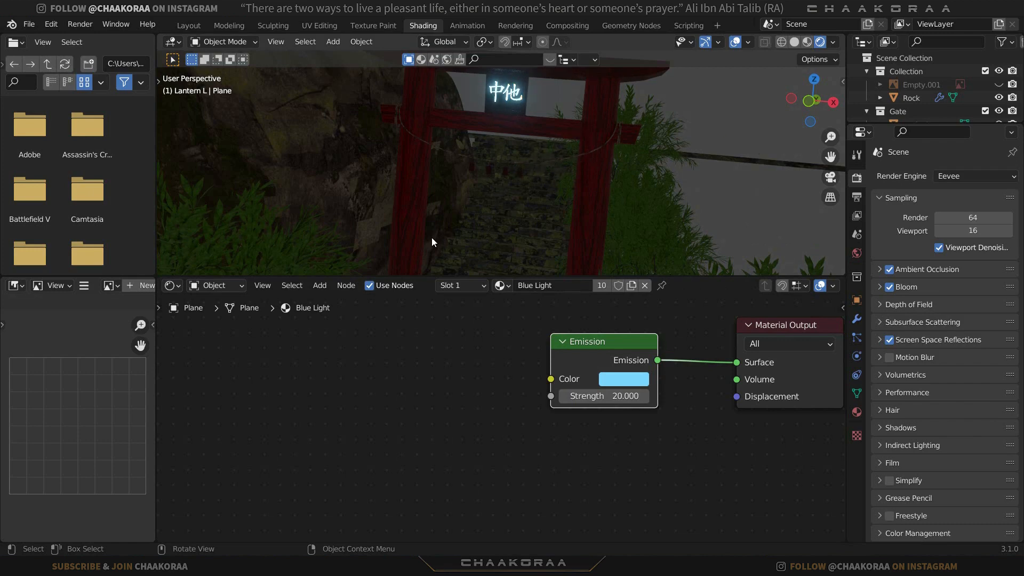
Display the World shader nodes and darken the Background color to an HSV value of 0.008
left_click(203, 285)
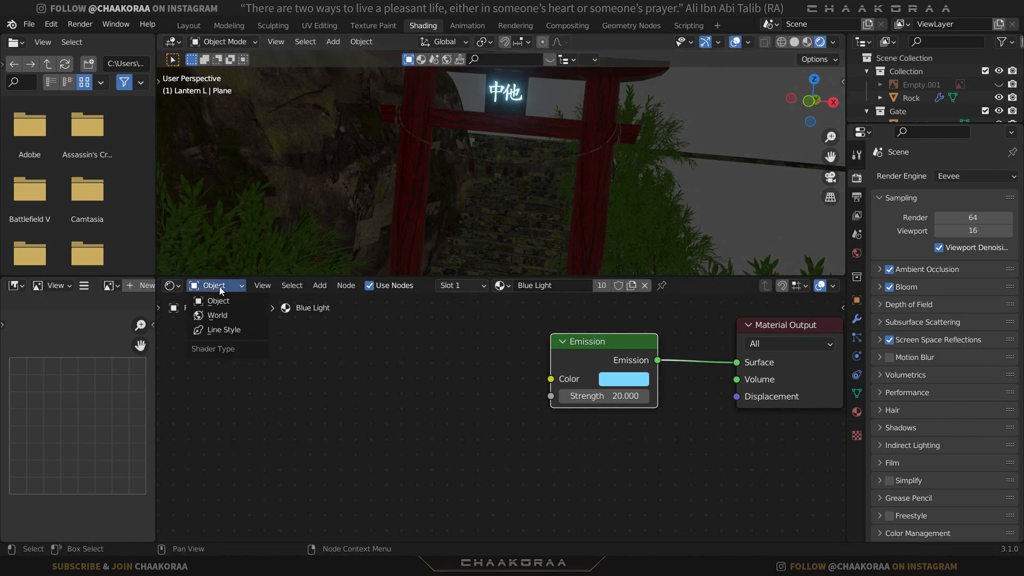
left_click(218, 315)
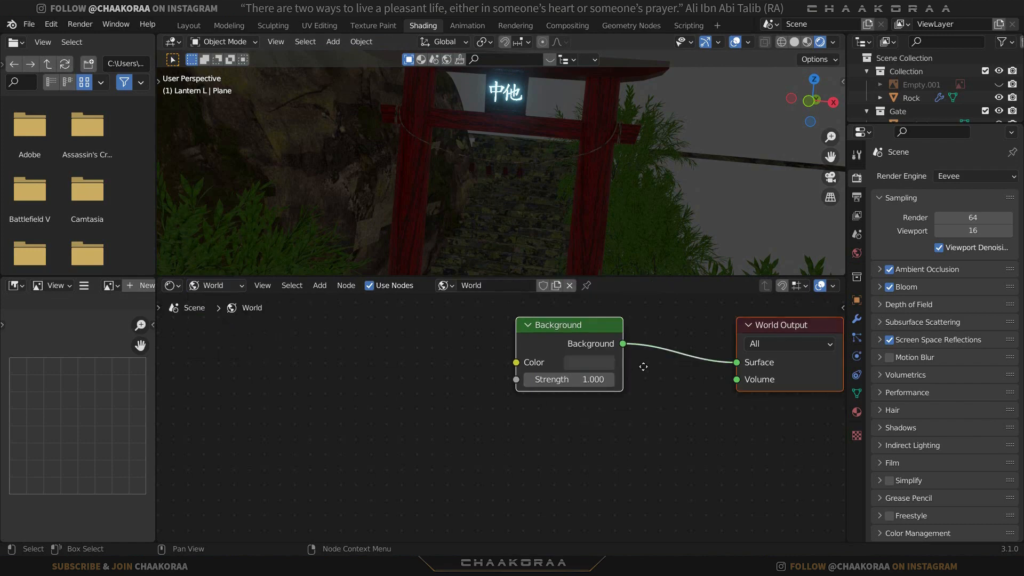
key("Home")
left_click(550, 379)
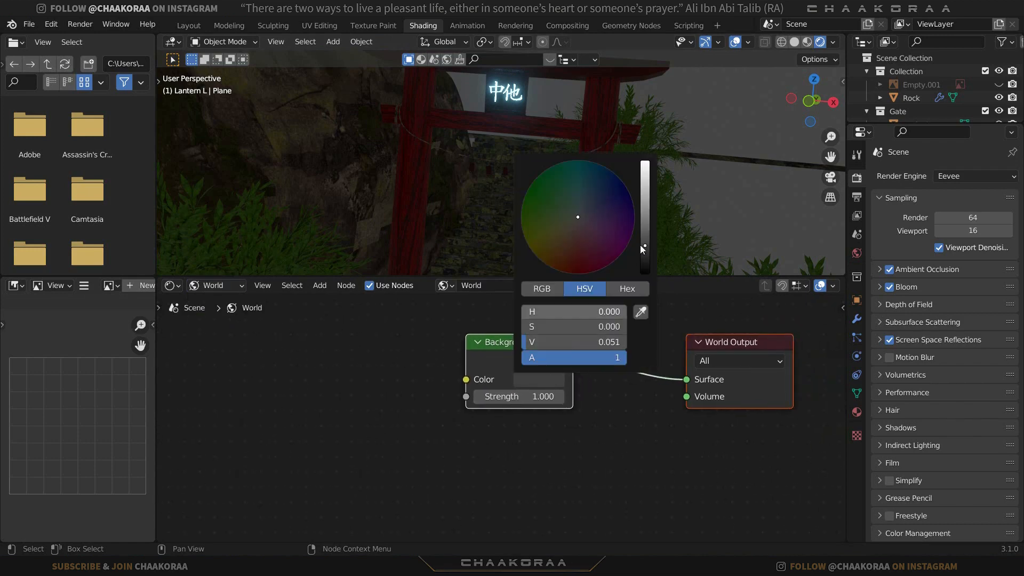
left_click_drag(645, 252, 645, 264)
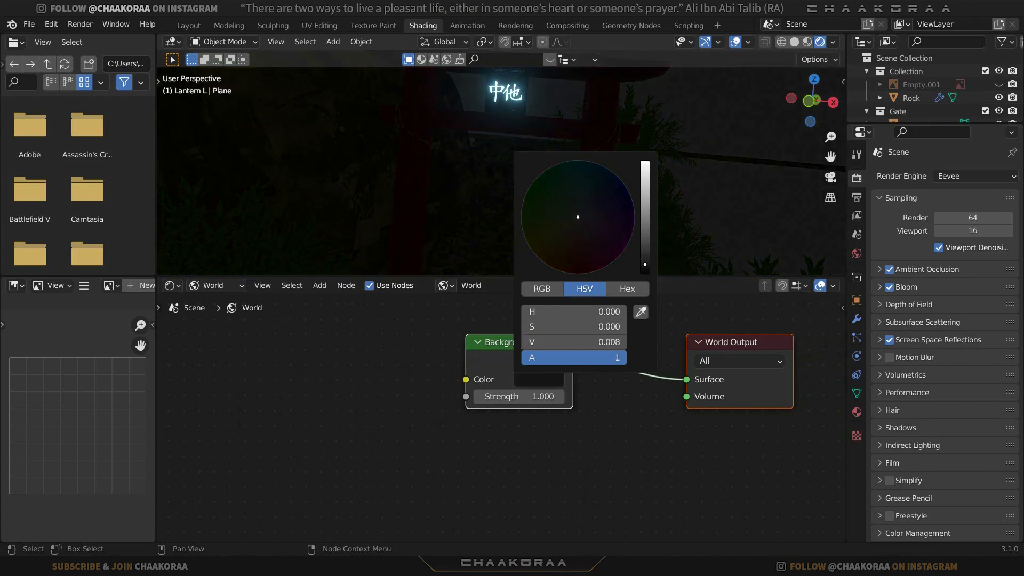
Return to the Layout workspace, try rendered shading in the working viewport and switch it back to material preview
left_click(188, 26)
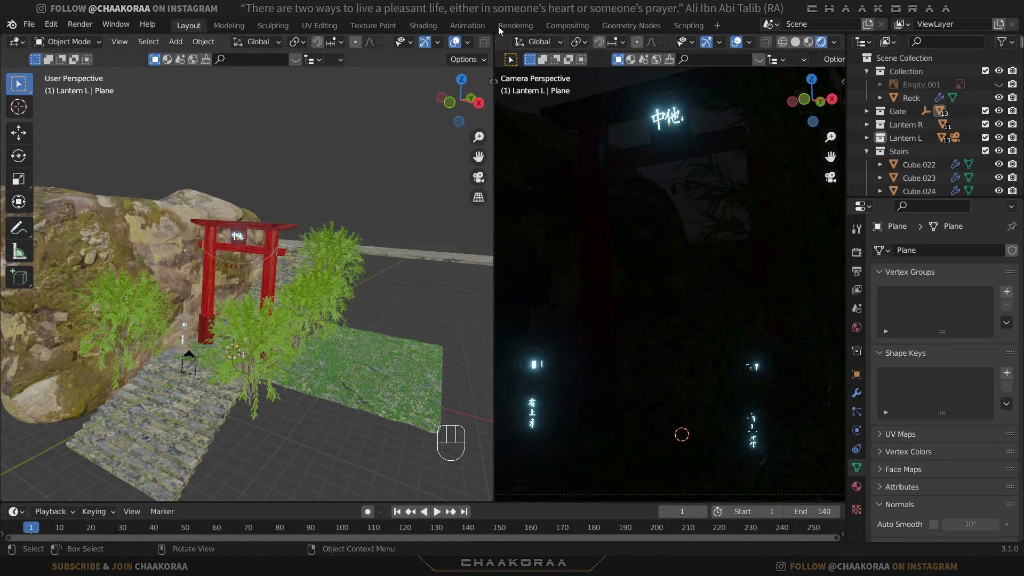
scroll(469, 43, "down", 3)
left_click(469, 42)
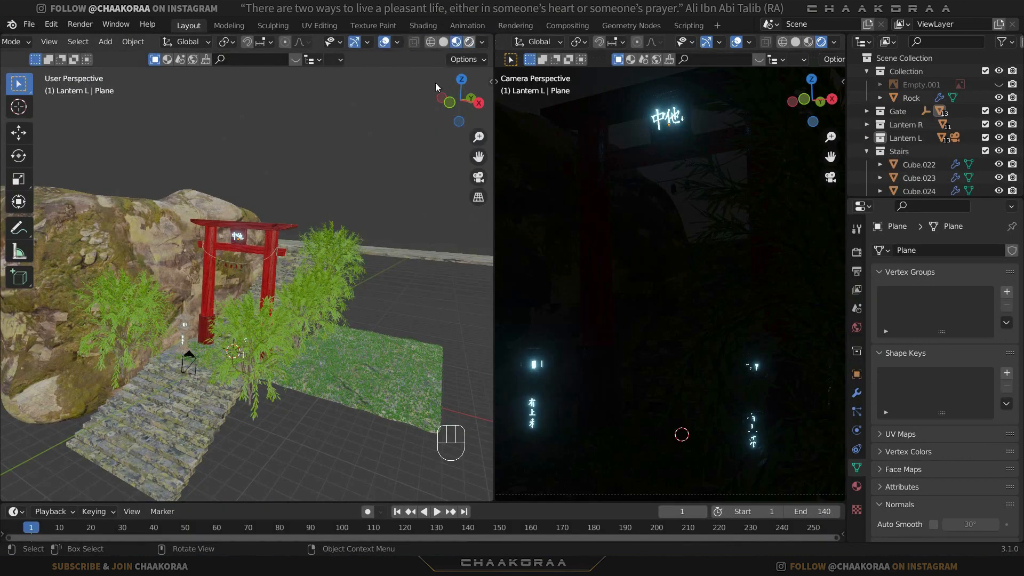
middle_click_drag(323, 247, 411, 119)
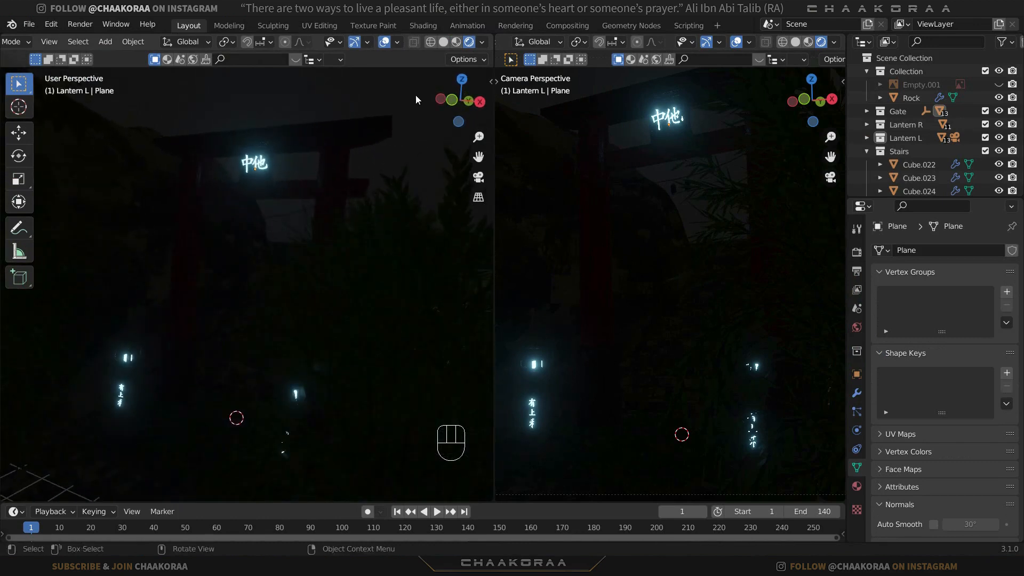
left_click(456, 42)
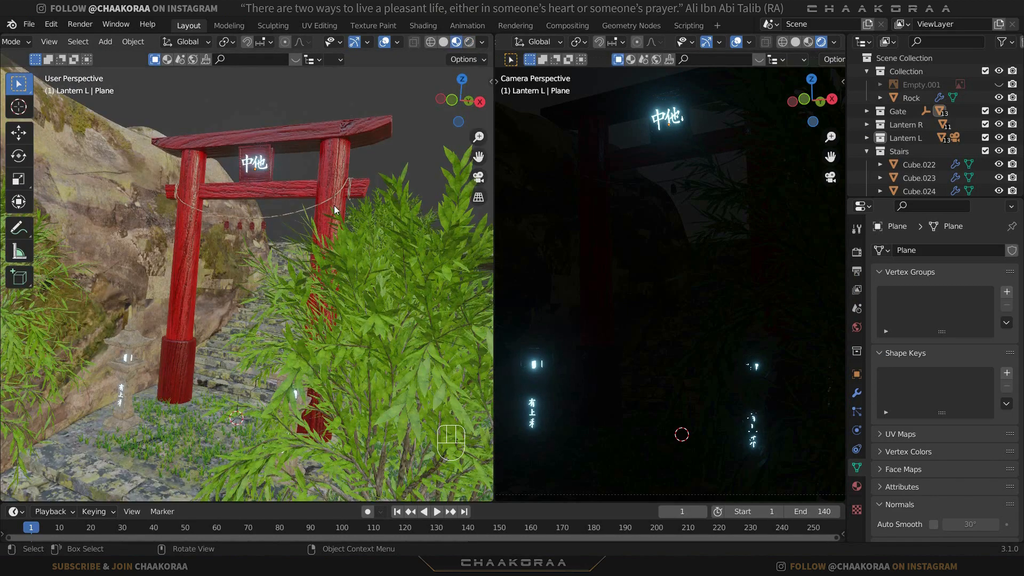
Select the glowing cylinder inside the right lantern and snap the 3D cursor to it
middle_click_drag(312, 240, 327, 226)
middle_click_drag(305, 261, 314, 279)
scroll(233, 339, "up", 5)
middle_click_drag(233, 339, 338, 290, "shift")
left_click(360, 305)
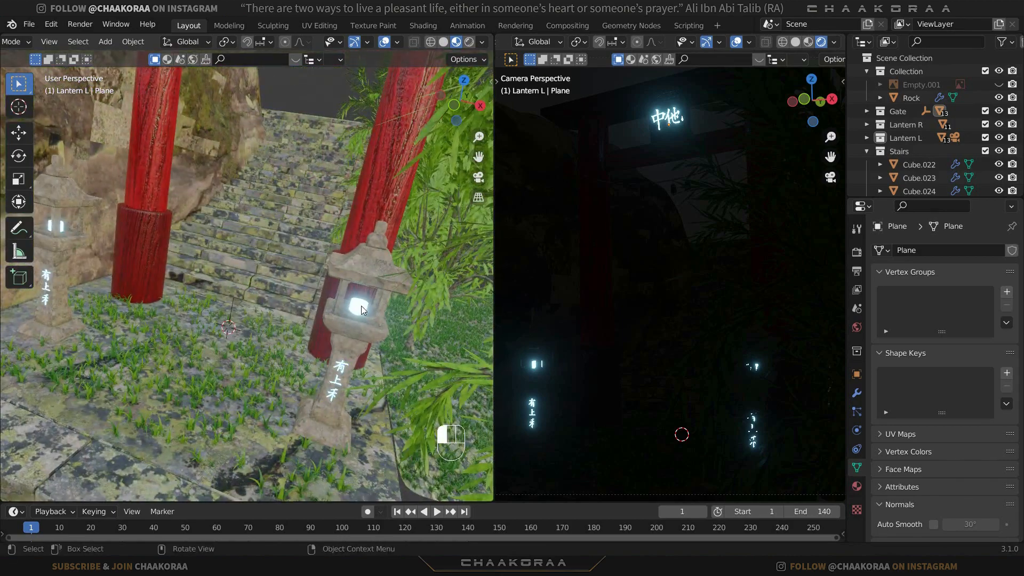
key("shift+s")
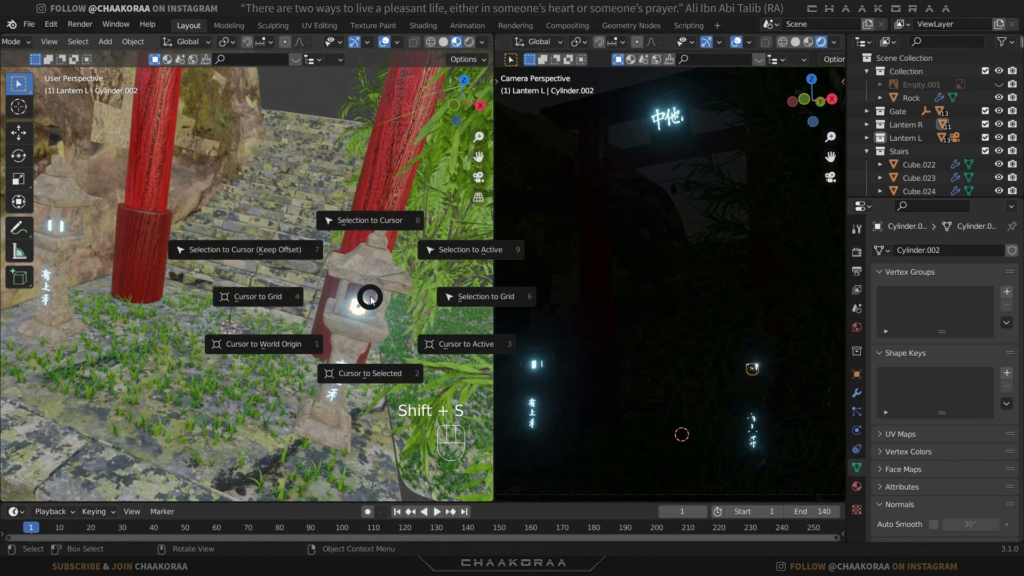
left_click(372, 370)
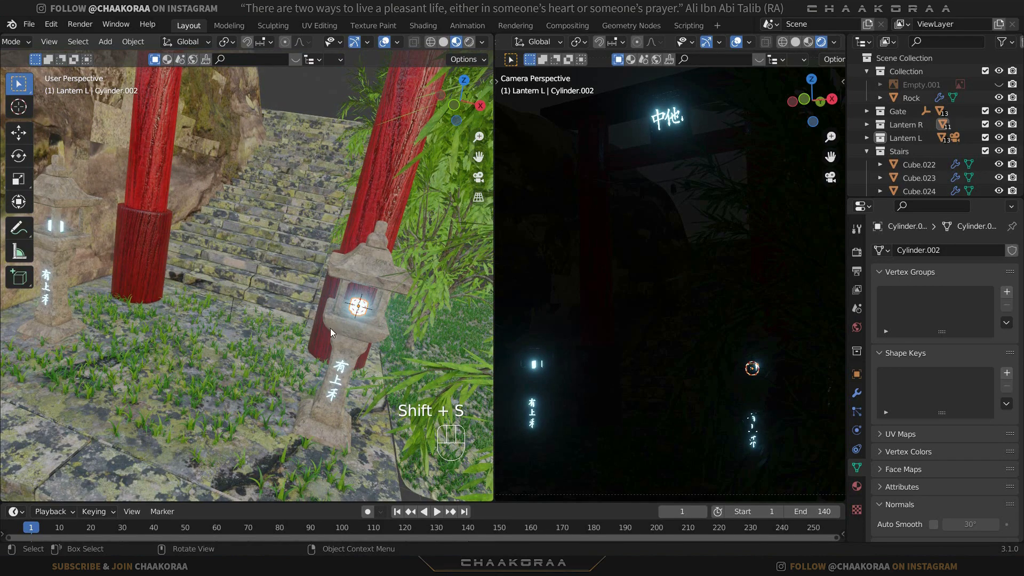
Add a point light at the 3D cursor in the right lantern and set its power to 100 W
key("shift+a")
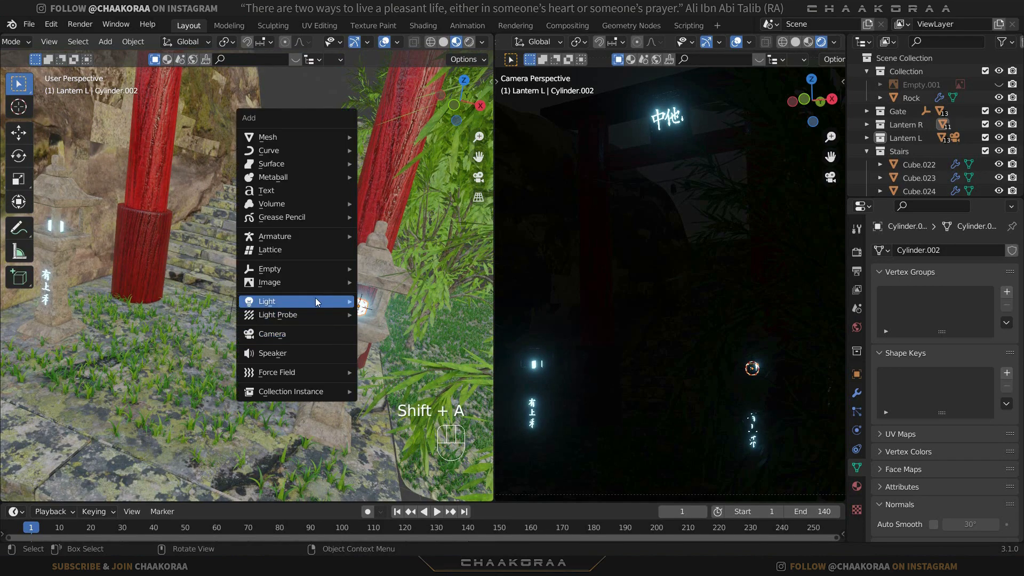
mouse_move(316, 300)
left_click(397, 301)
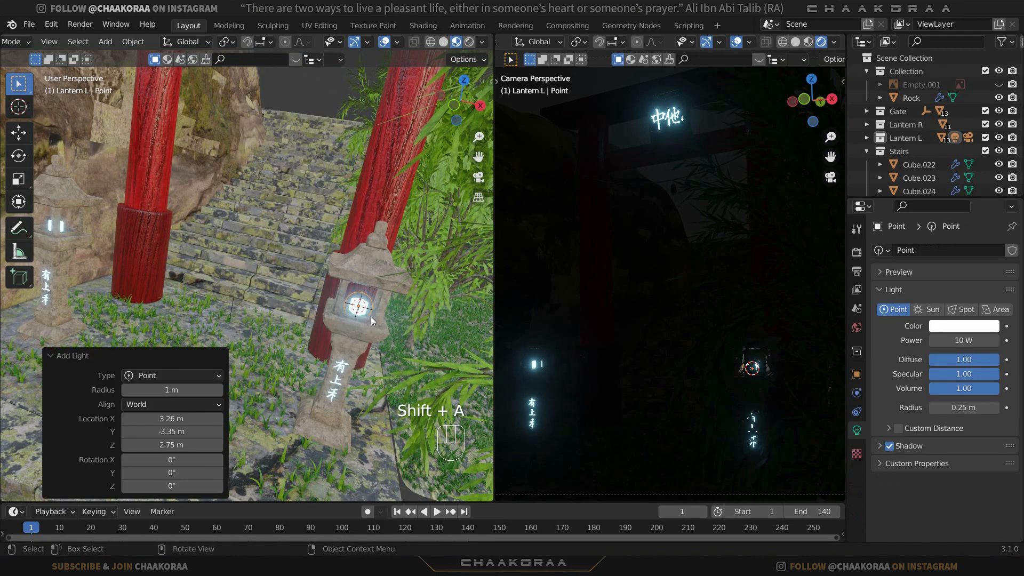
left_click(964, 342)
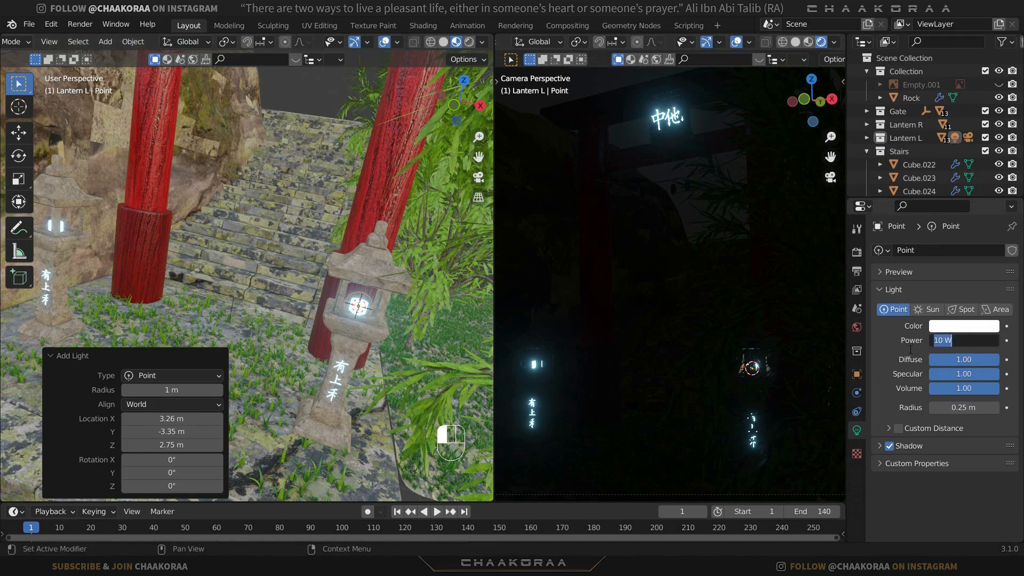
type("100")
key("Return")
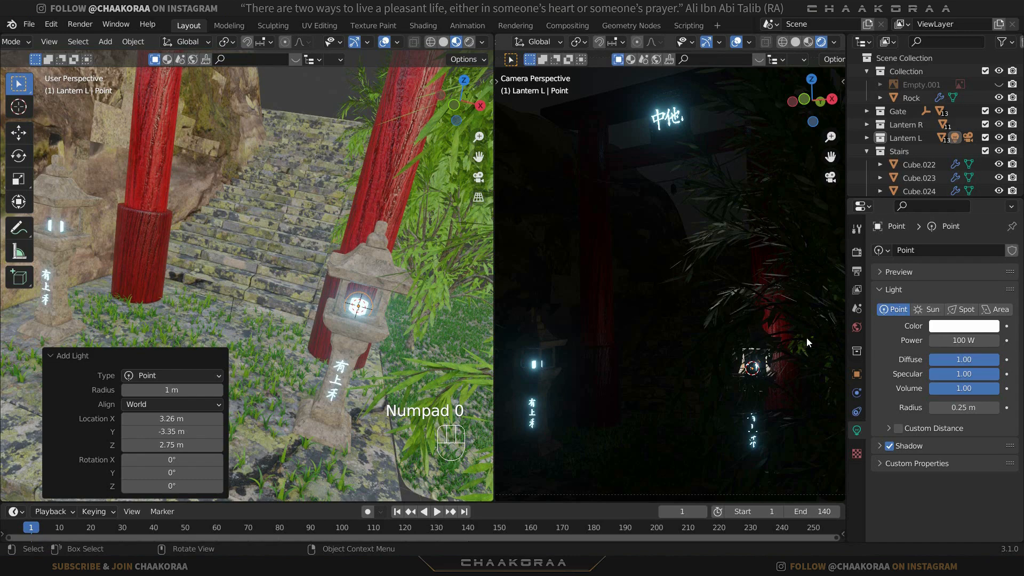
Change the right lantern light's color to light blue and copy that color
left_click(967, 325)
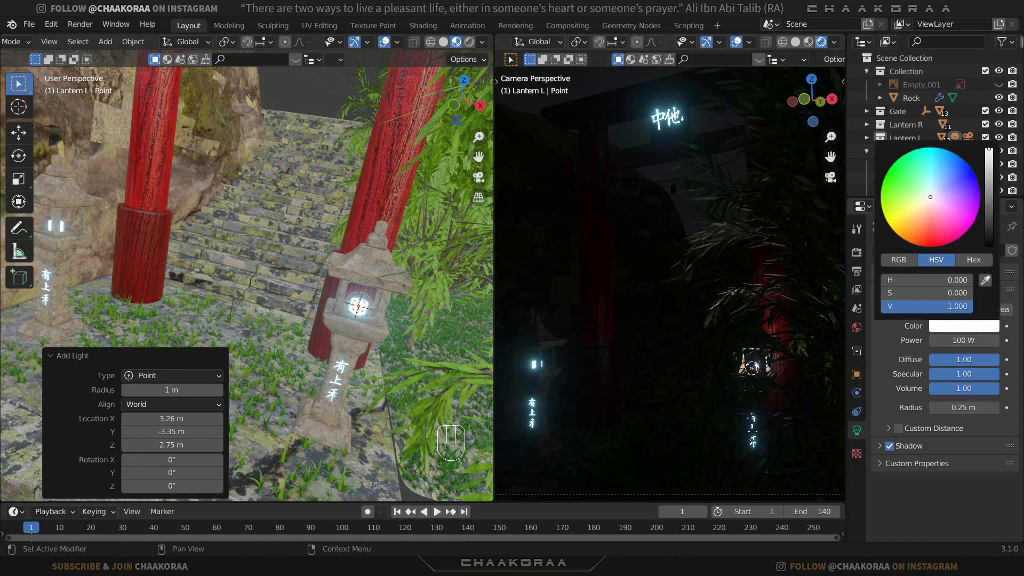
left_click_drag(930, 197, 934, 168)
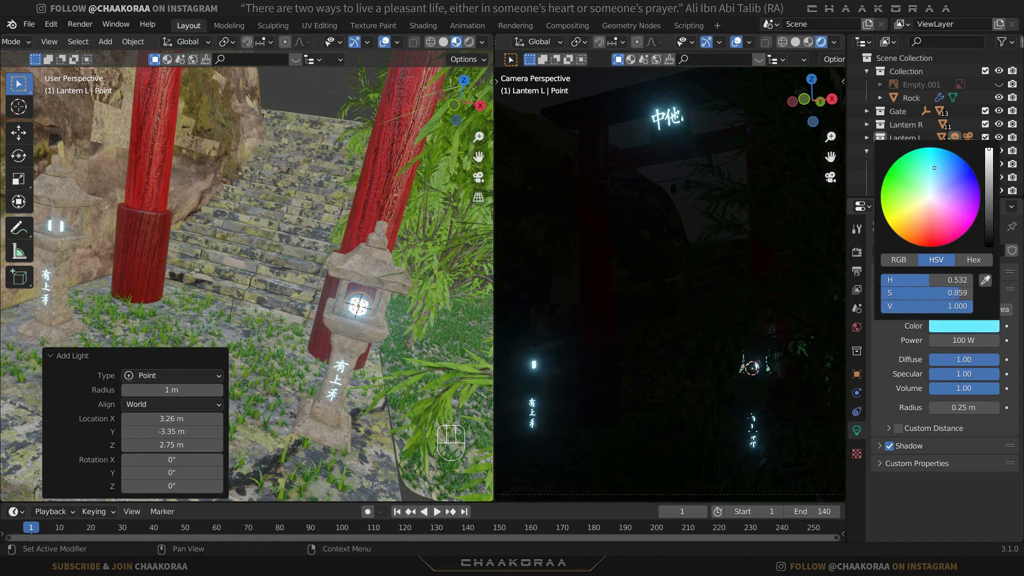
left_click_drag(934, 168, 941, 167)
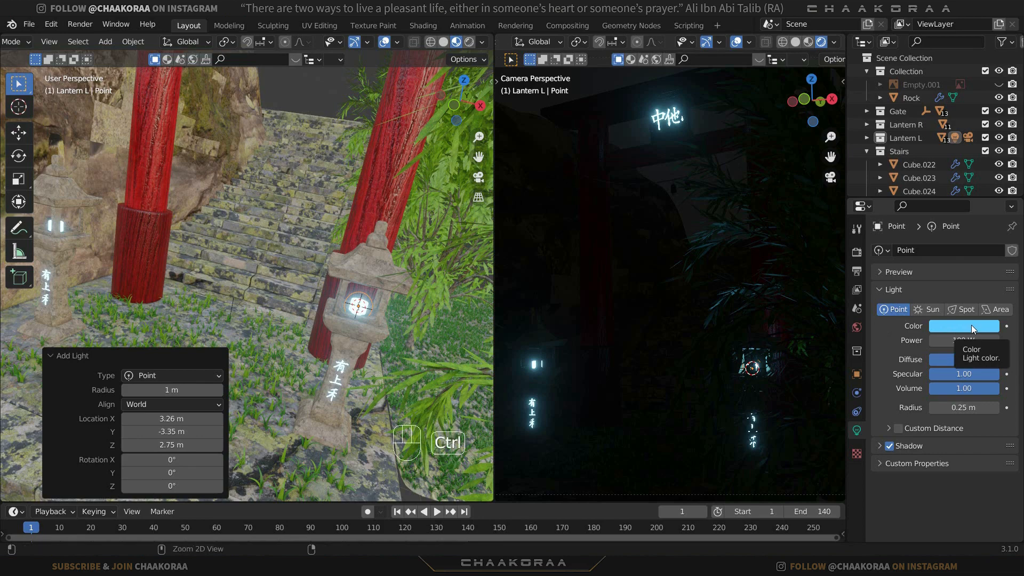
key("ctrl+c")
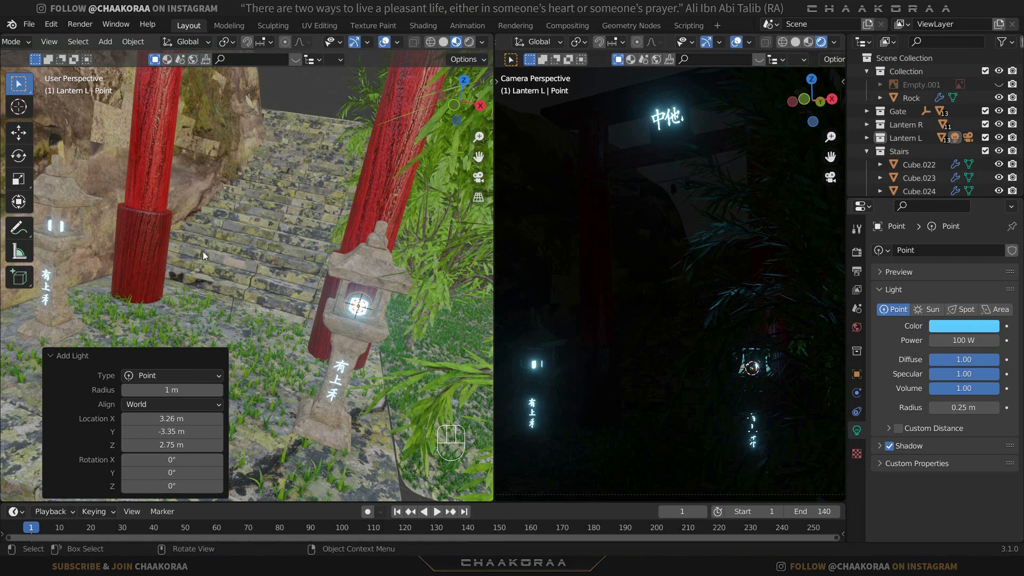
Snap the 3D cursor to the glowing cylinder inside the left lantern and add a point light there
middle_click_drag(68, 222, 103, 232, "shift")
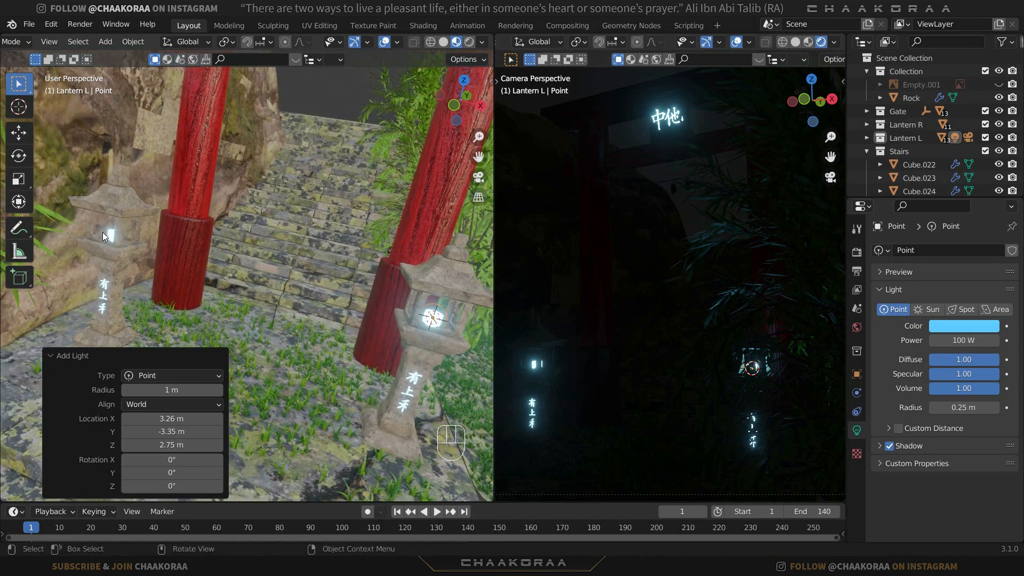
left_click(112, 234)
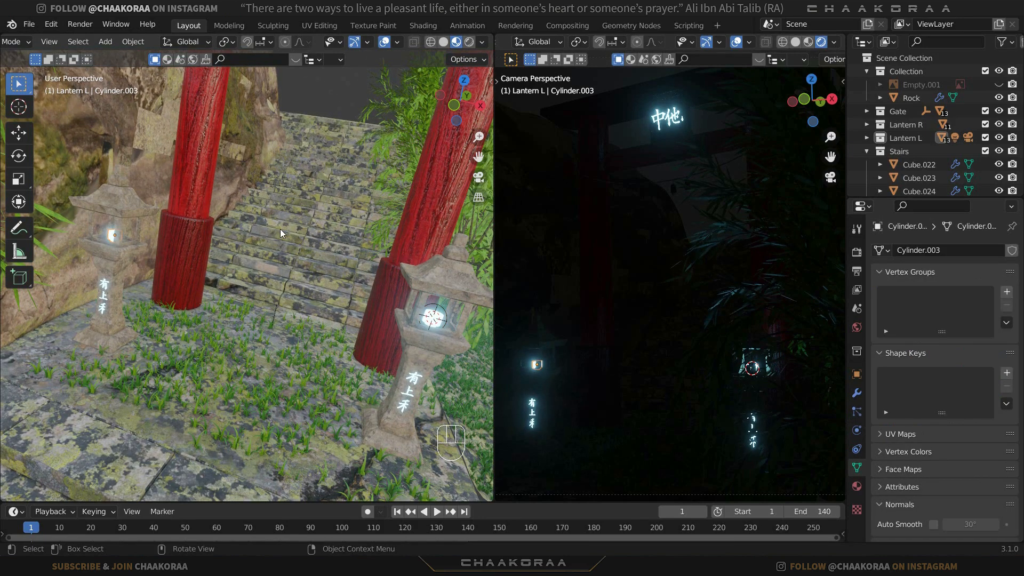
key("shift+s")
left_click(277, 305)
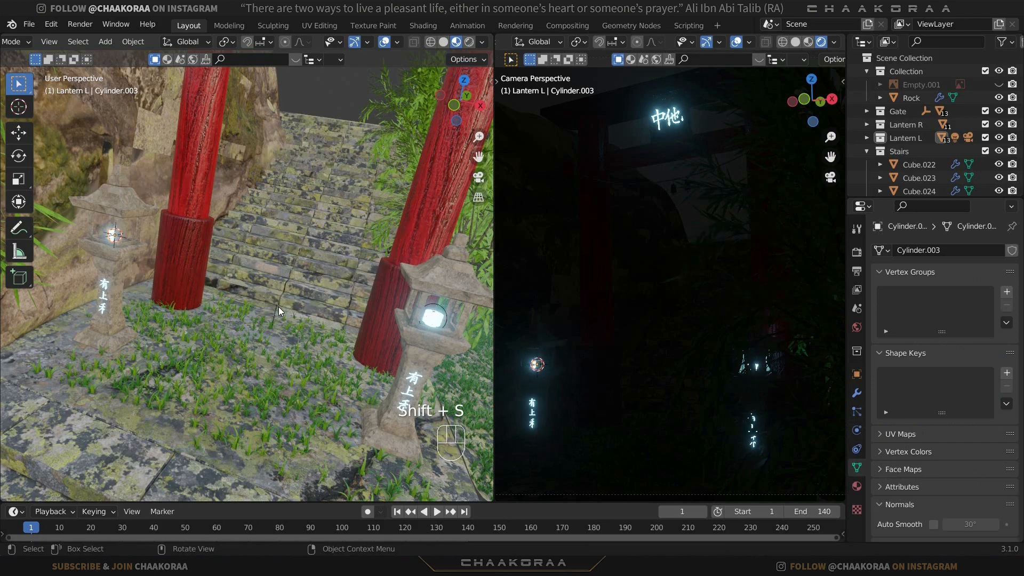
key("shift+a")
mouse_move(301, 278)
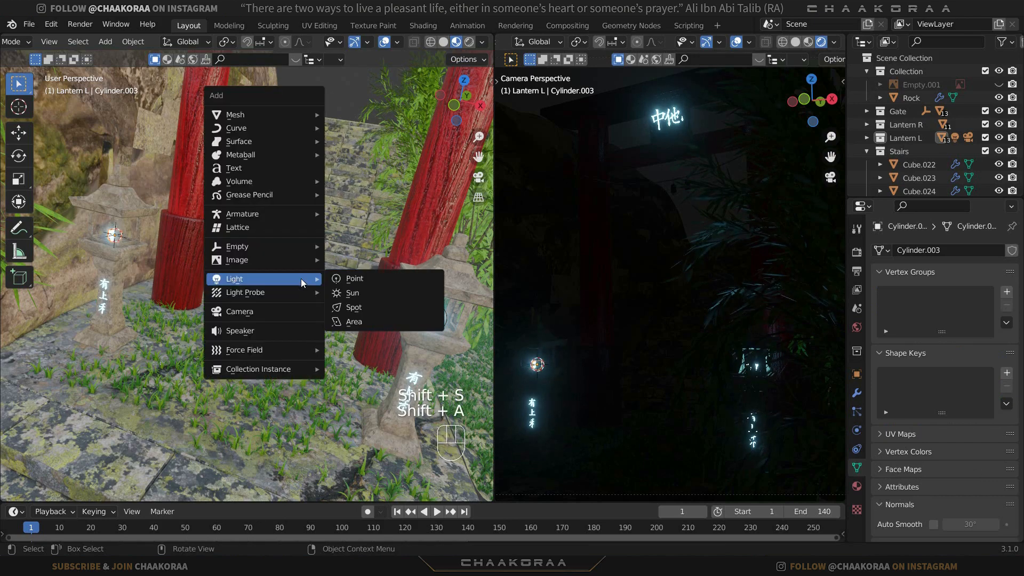
left_click(355, 283)
Set the left lantern light's power to 100 W and paste the copied light blue color onto it
left_click(987, 342)
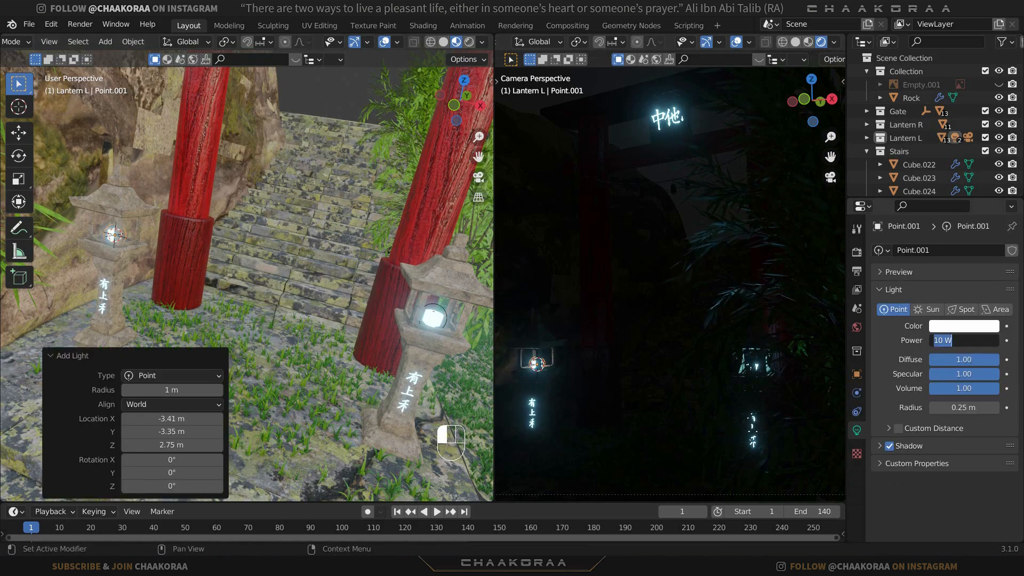
type("100")
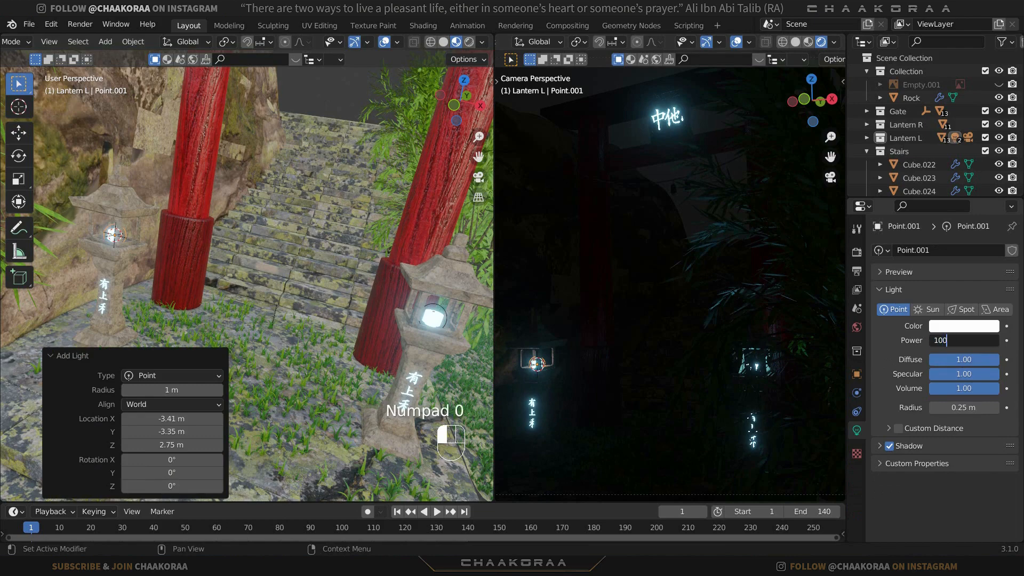
key("Return")
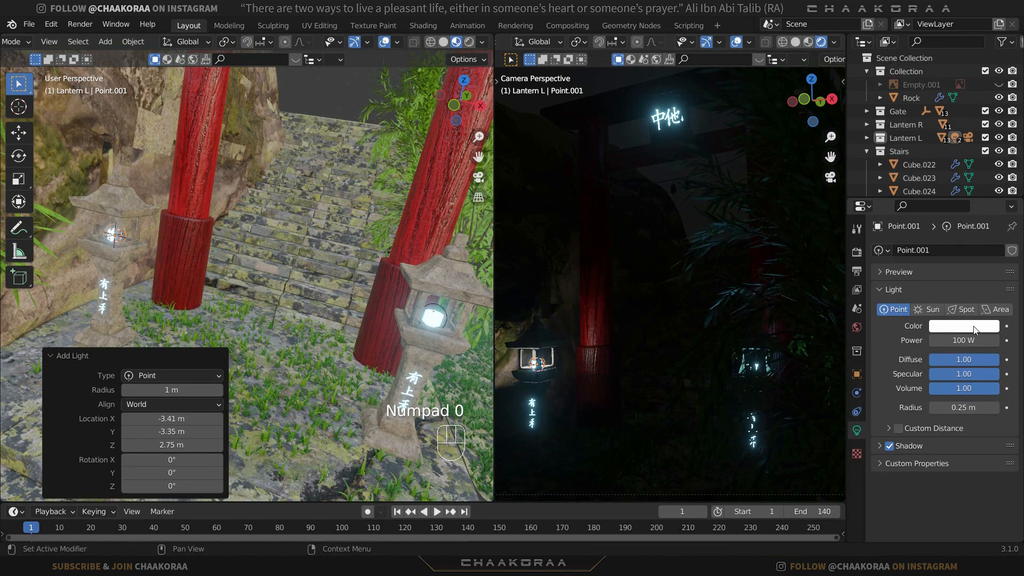
key("ctrl+v")
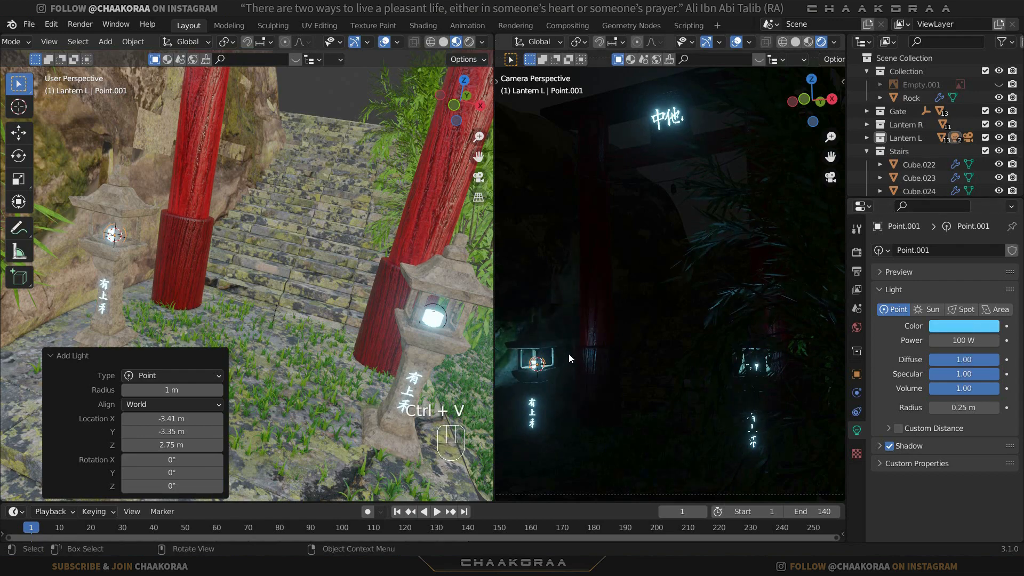
scroll(330, 223, "down", 5)
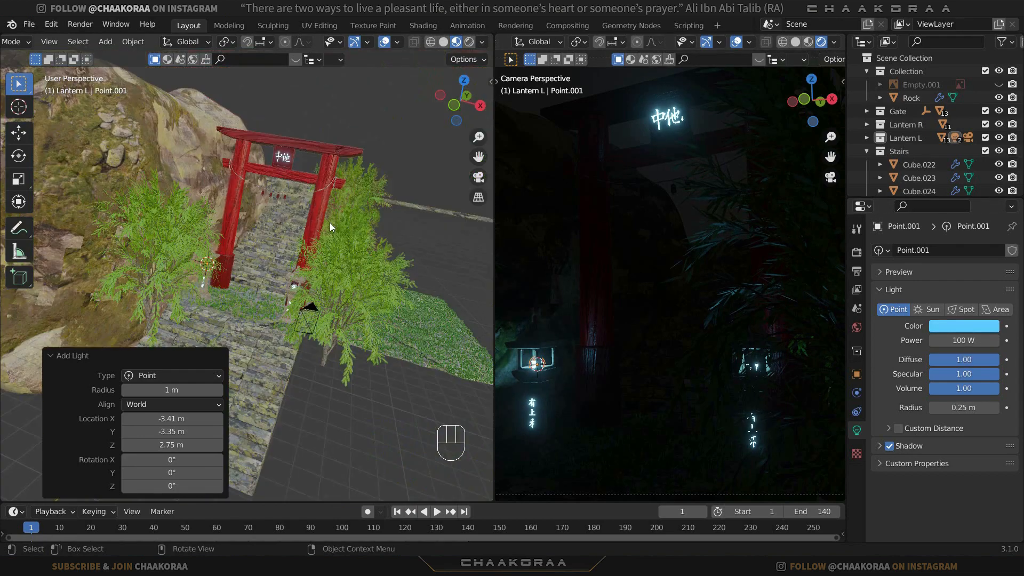
Add an area light and move it in front of the rock, about -15.7 m in Y and 5.9 m up
middle_click_drag(320, 233, 267, 229)
key("shift+a")
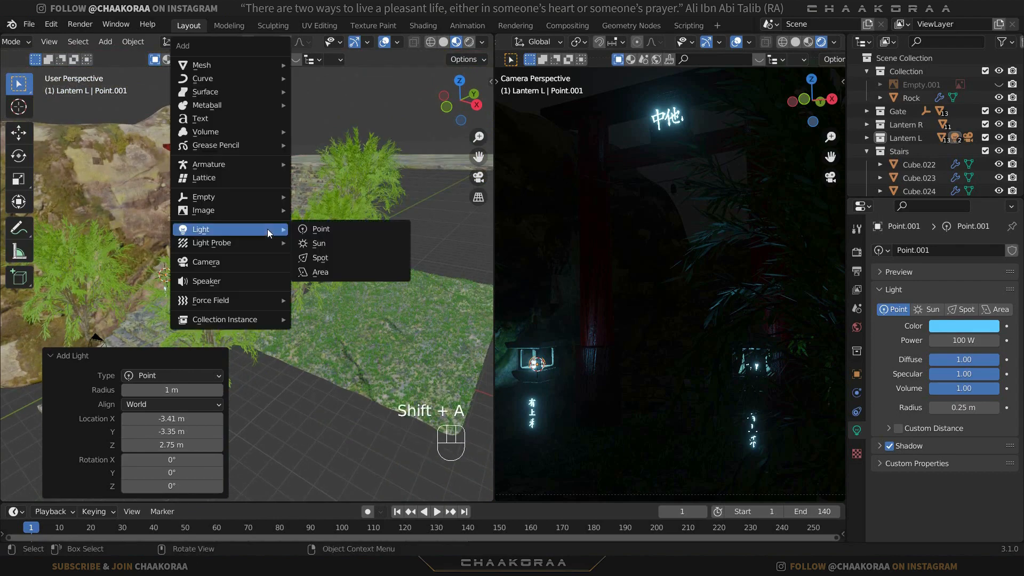
left_click(341, 274)
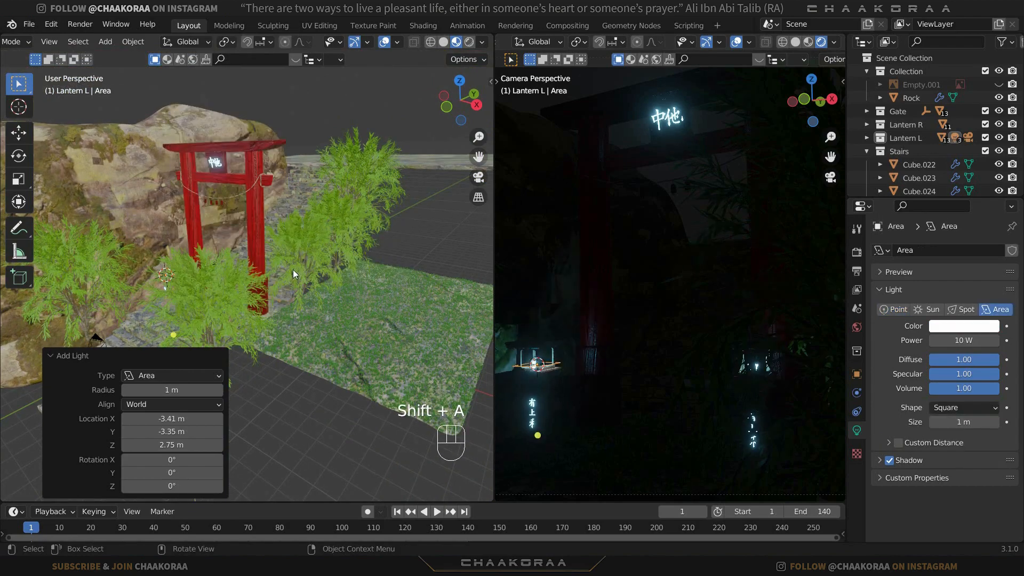
key("KP_3")
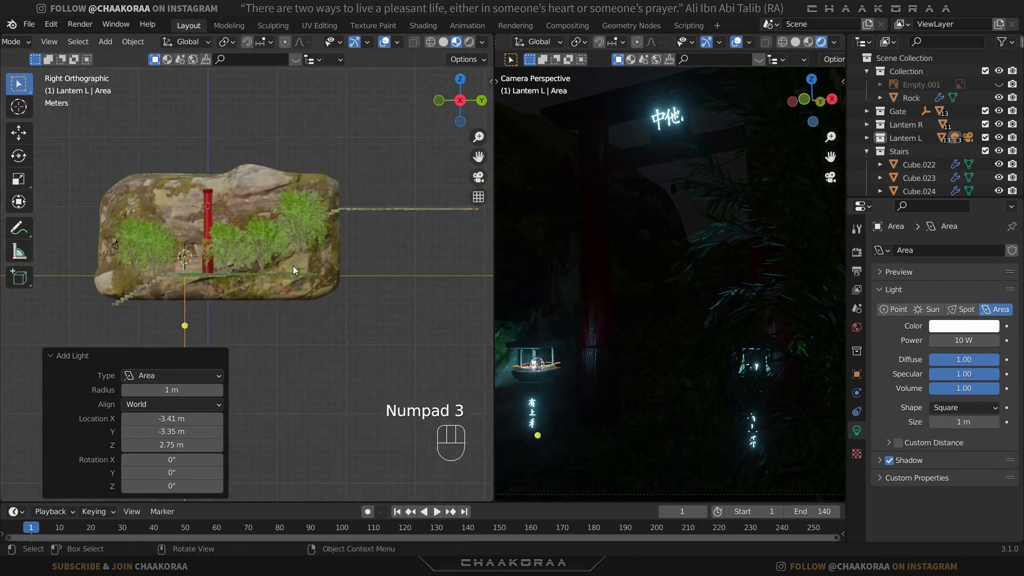
middle_click_drag(282, 233, 375, 264, "shift")
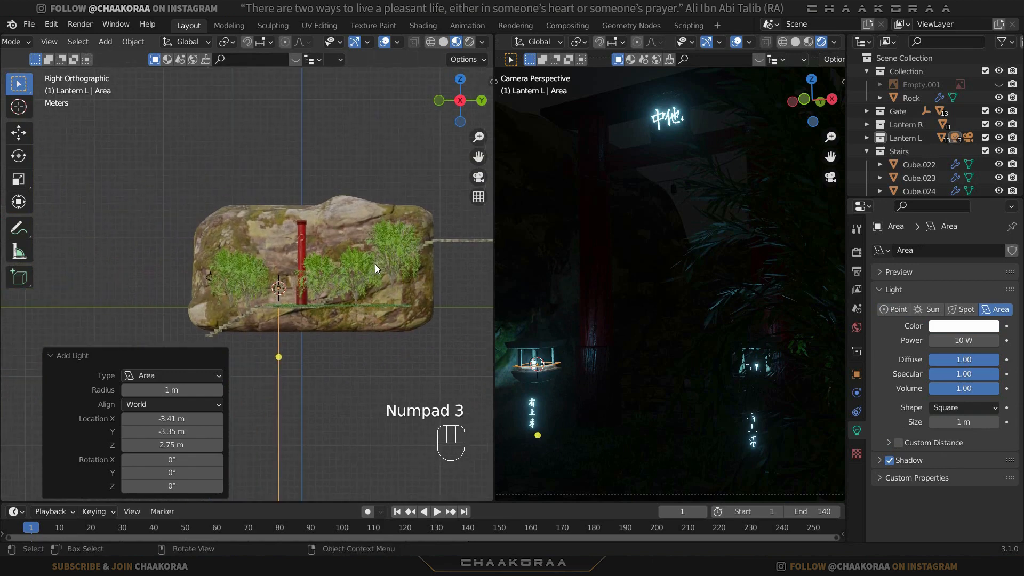
key("g")
left_click(252, 271)
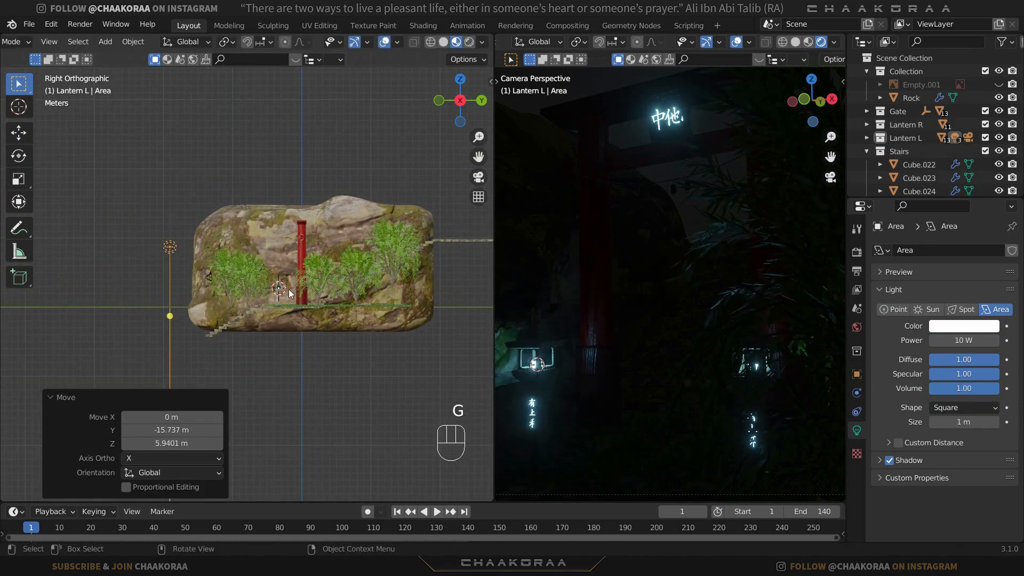
Rotate the front area light about -66° and a further -18° to face the gate, then shift it about -1.2 m in Y and -0.6 m in Z
key("r")
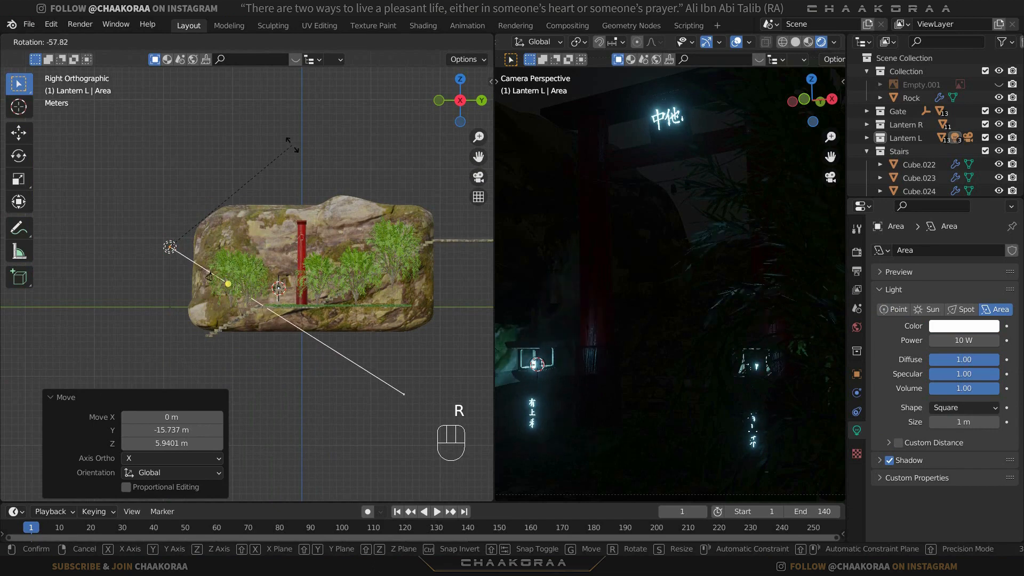
left_click(291, 136)
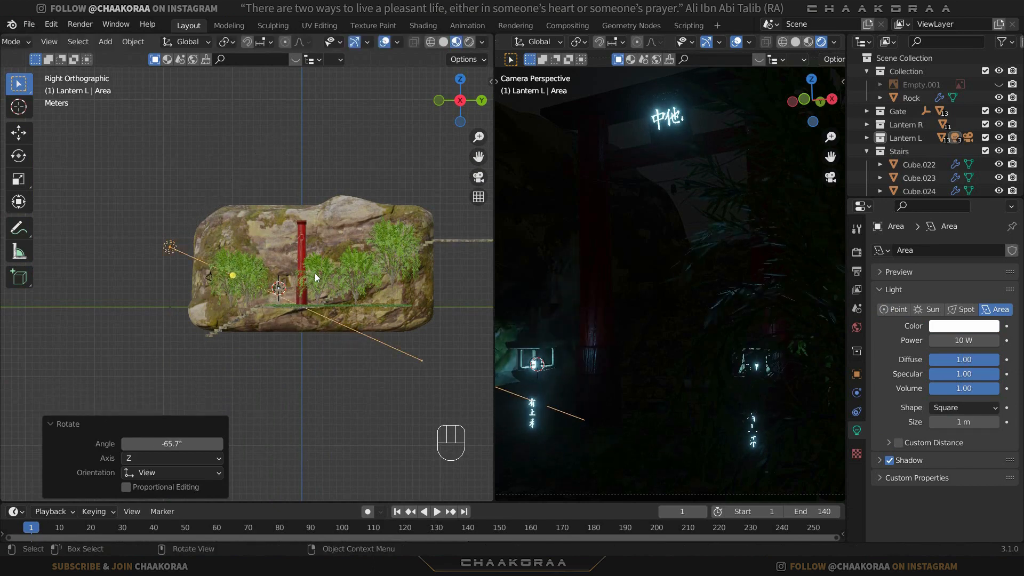
key("r")
key("g")
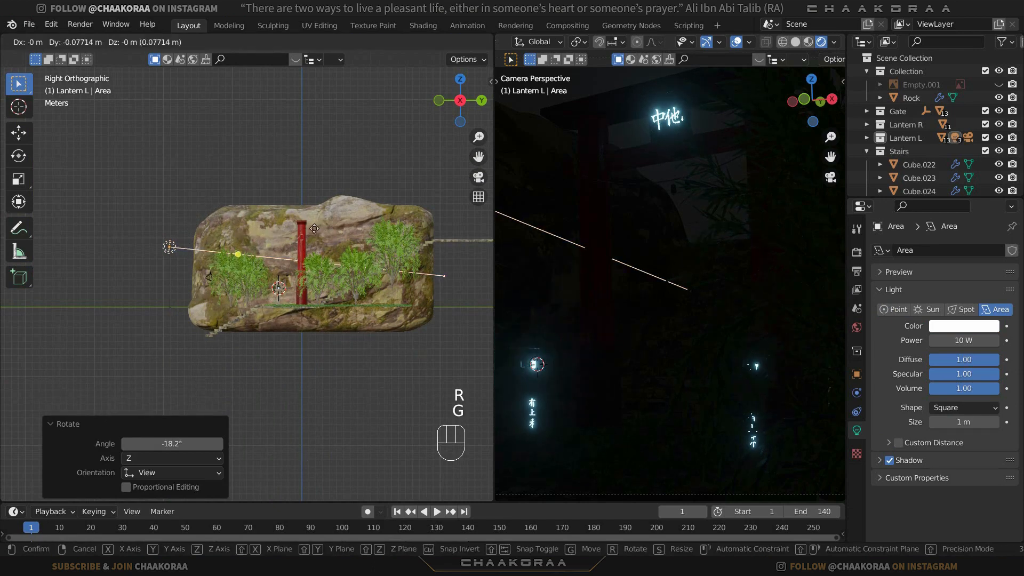
left_click(309, 232)
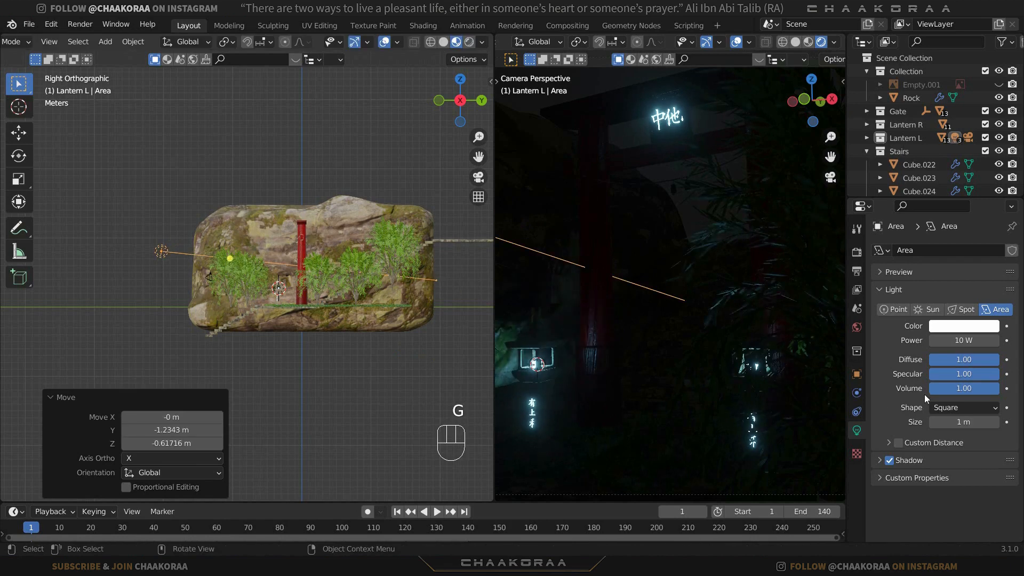
Set the front area light's power to 1000 W and tint it pale cyan, about hue 0.53 and saturation 0.32
left_click(942, 340)
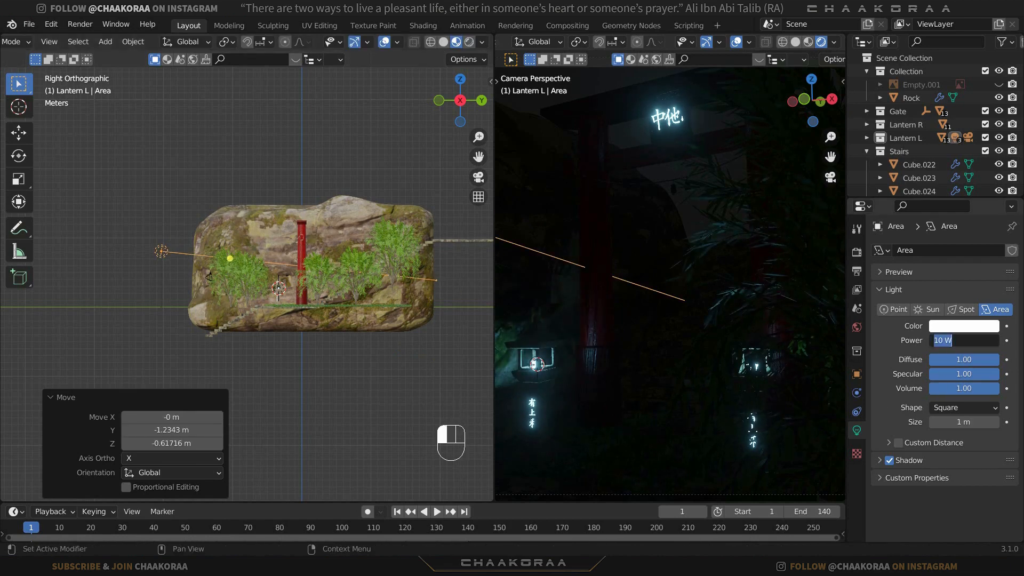
type("1000")
key("Return")
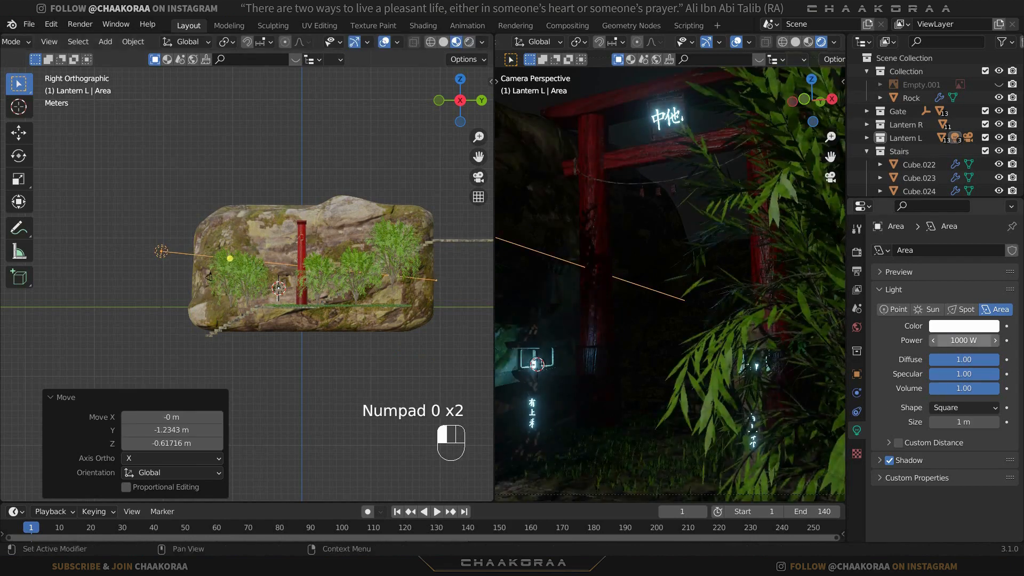
left_click(953, 323)
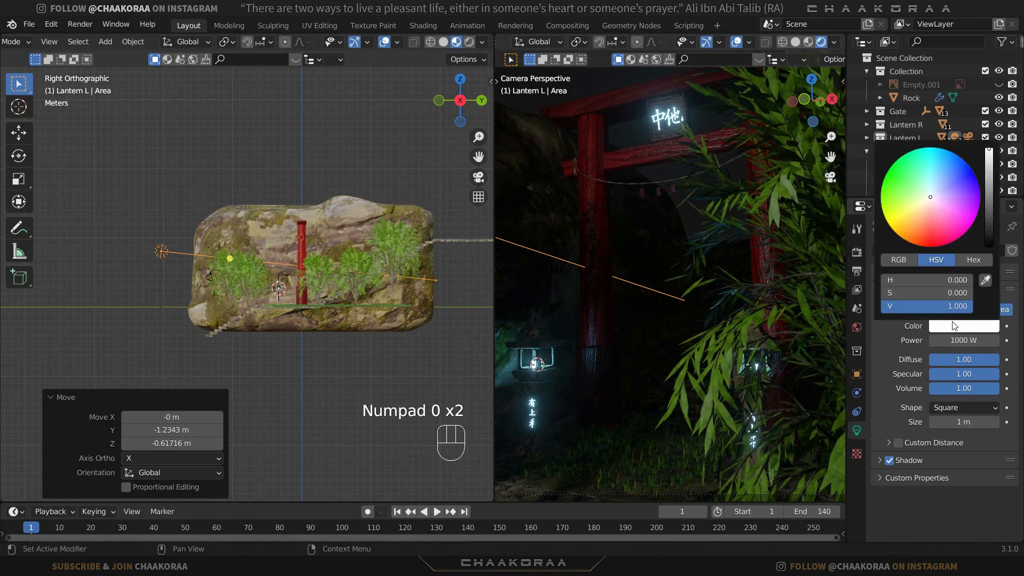
left_click(930, 193)
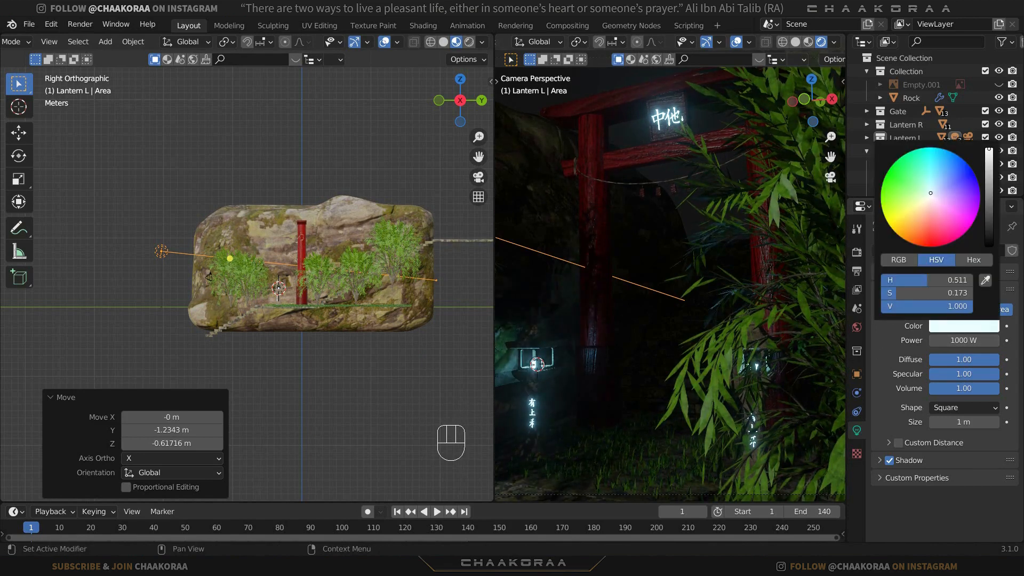
left_click_drag(930, 194, 932, 190)
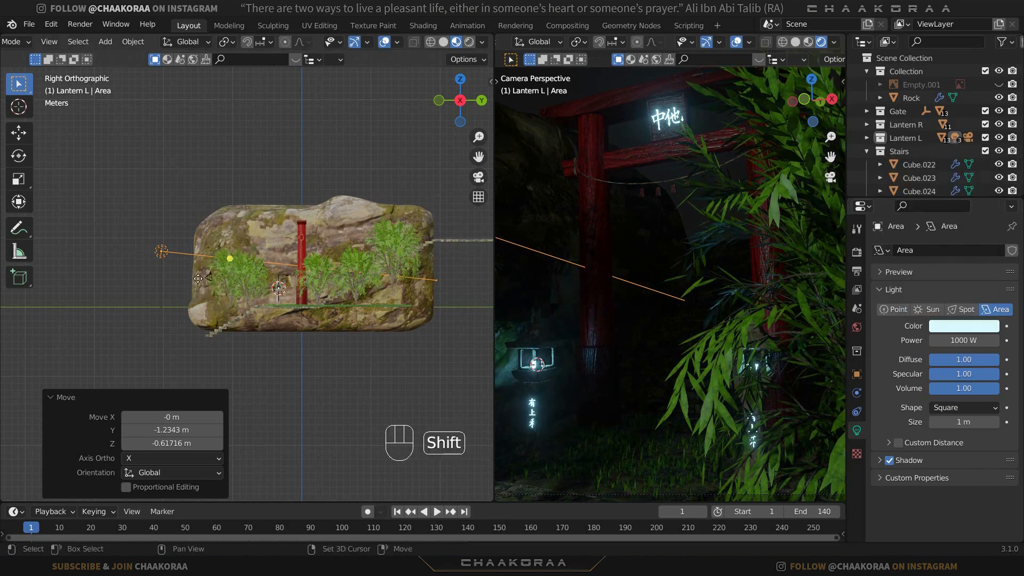
Duplicate the area light above the gate, clear the copy's rotation, and raise it about 2.8 m along Z
key("shift+d")
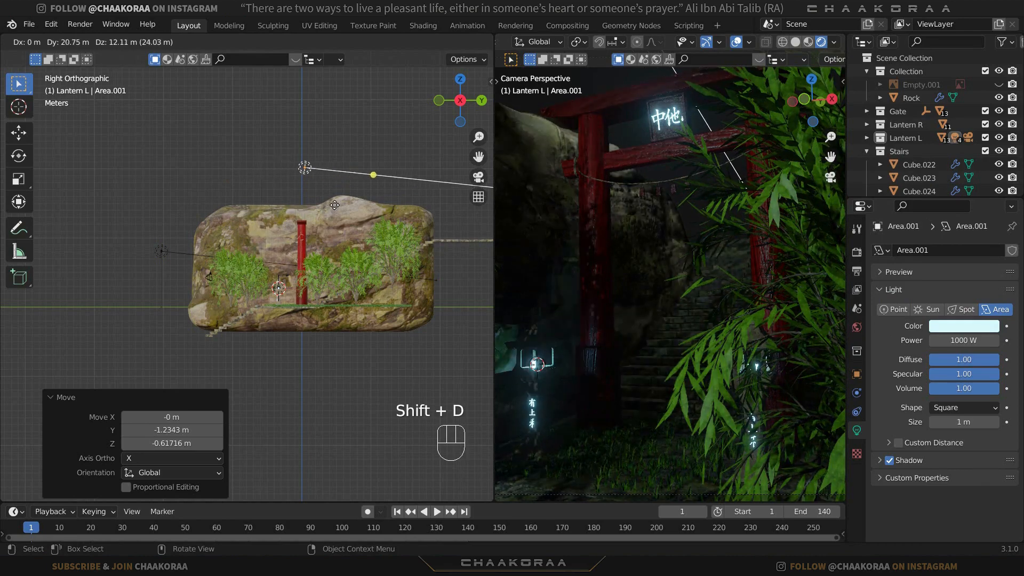
left_click(332, 197)
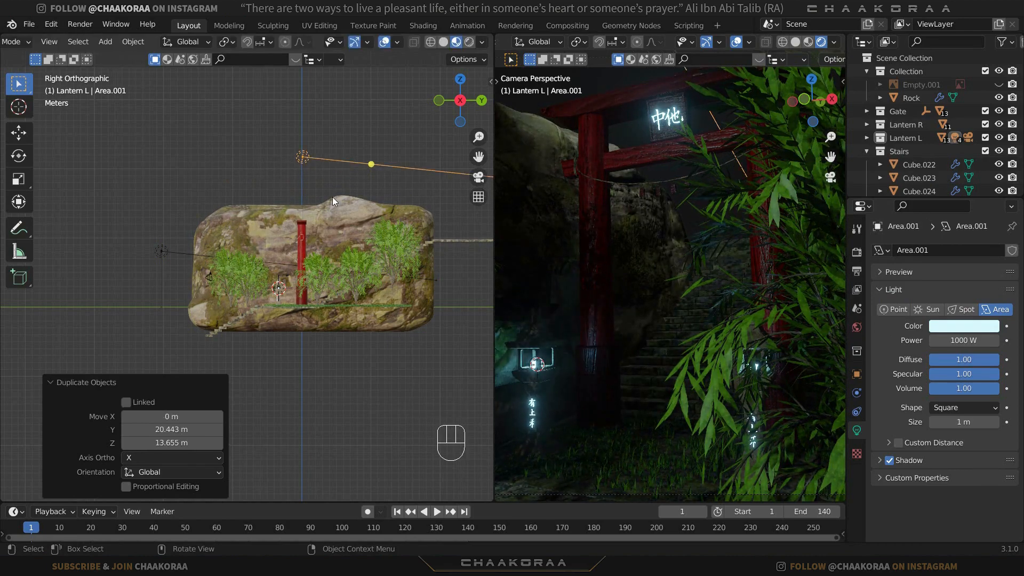
key("alt")
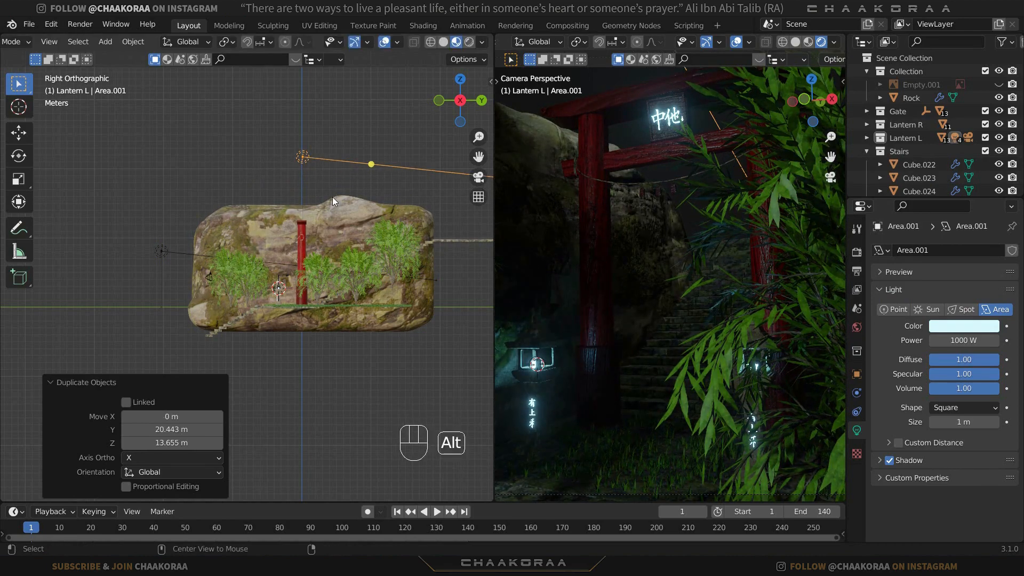
key("alt+r")
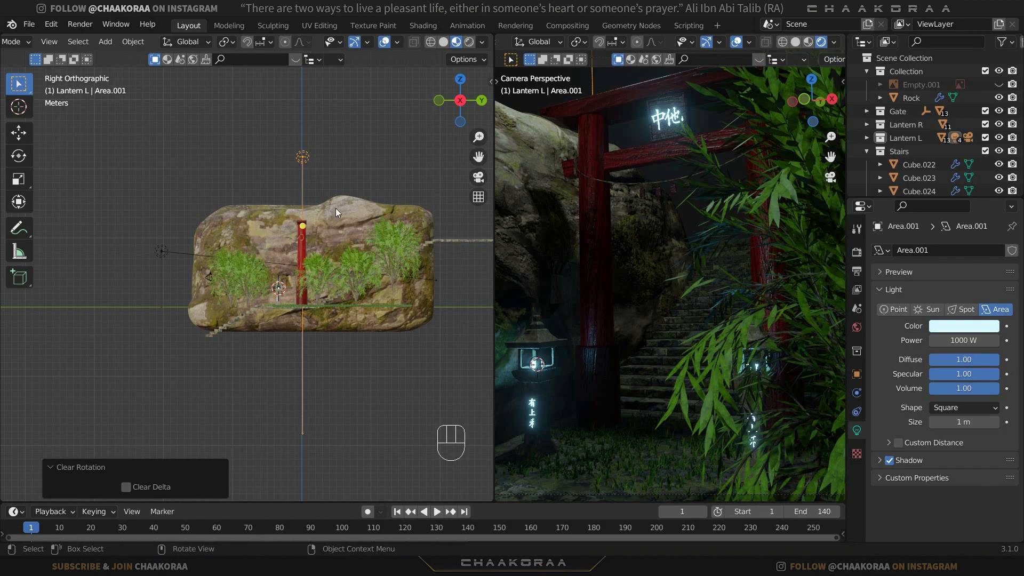
key("g")
key("z")
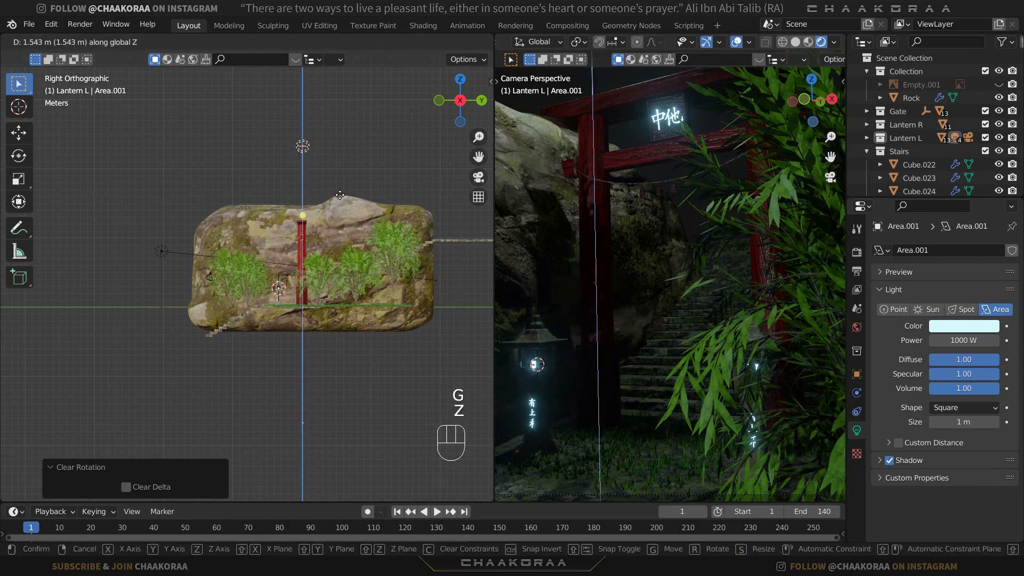
left_click(341, 191)
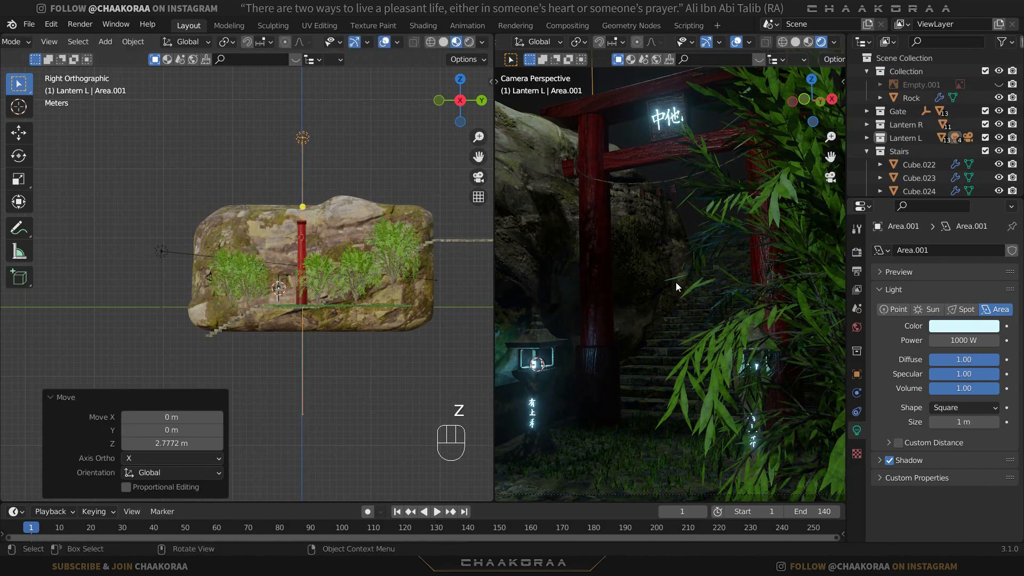
Stretch the overhead area light along the X axis by a factor of about 8.5
middle_click_drag(308, 193, 355, 226)
key("s")
key("x")
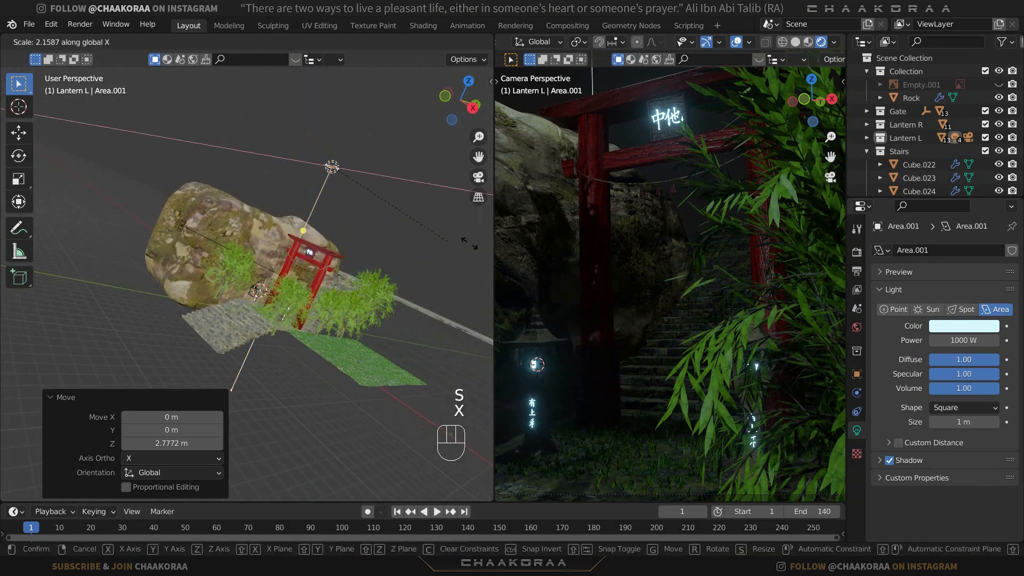
left_click(378, 255)
middle_click_drag(354, 248, 381, 302)
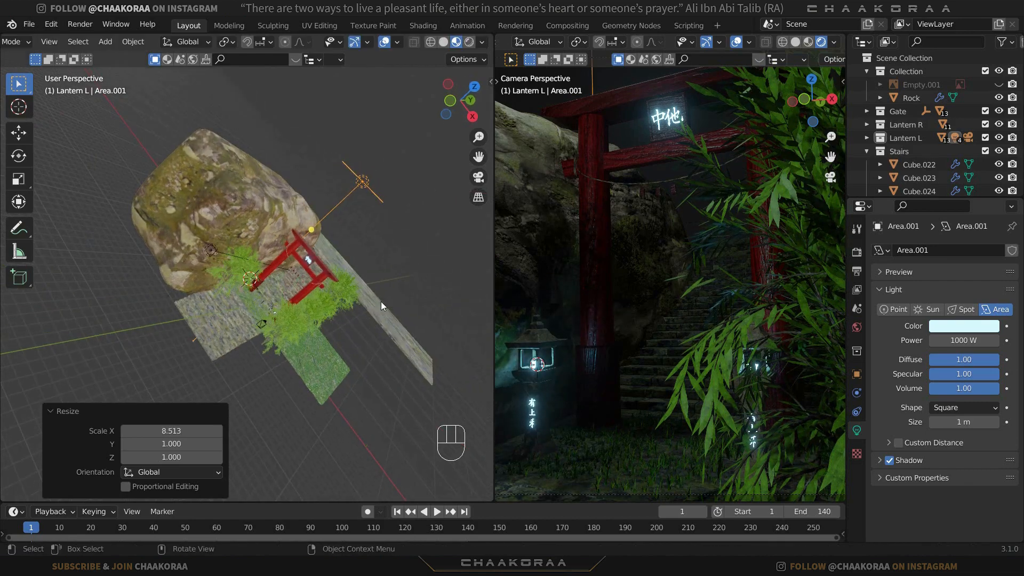
Center the overhead area light above the gate from the front view, moving it about 3.26 m in X and -0.36 m in Z
key("KP_1")
scroll(294, 176, "up", 4)
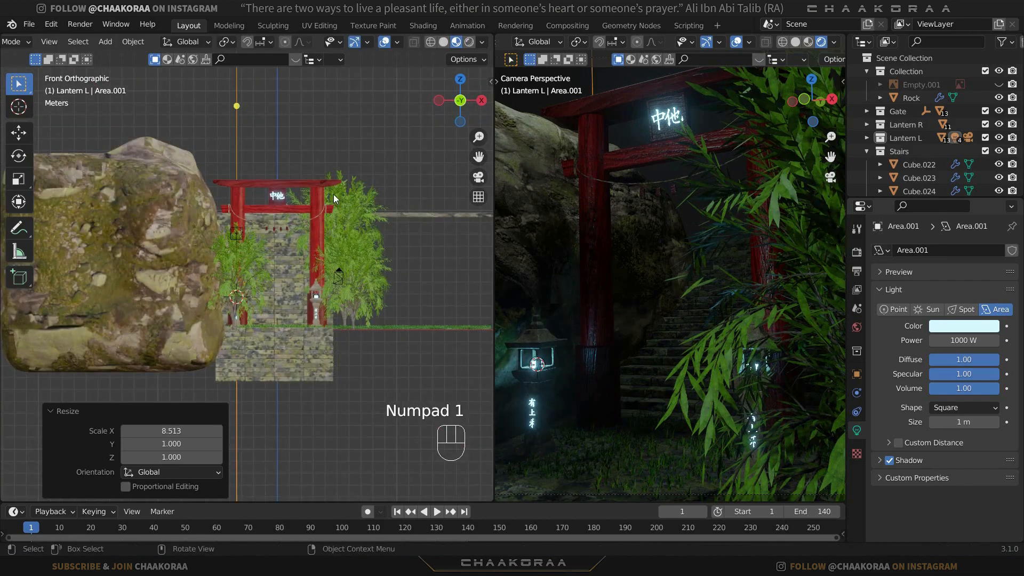
middle_click_drag(334, 194, 311, 216, "shift")
key("g")
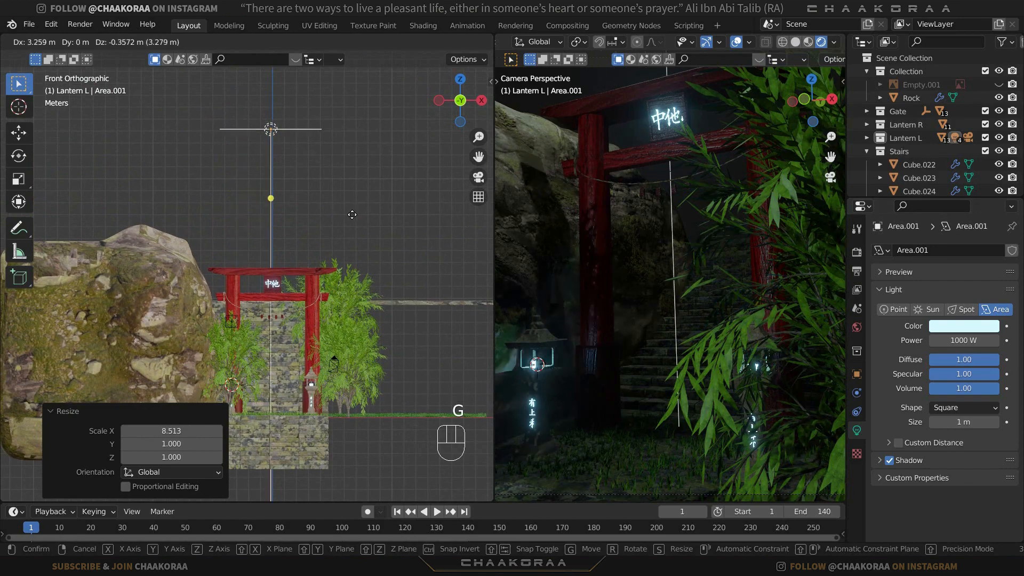
left_click(349, 209)
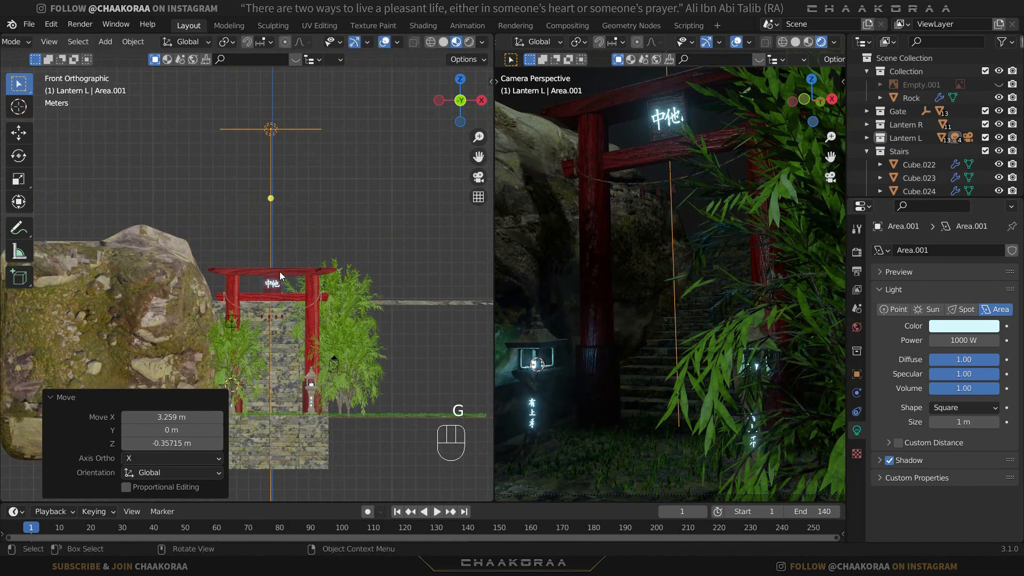
Stretch the front area light about 4.85 times along X and center it on the gate, moving it about 3.54 m in X and -0.7 m in Z
middle_click_drag(324, 340, 235, 309)
left_click(177, 285)
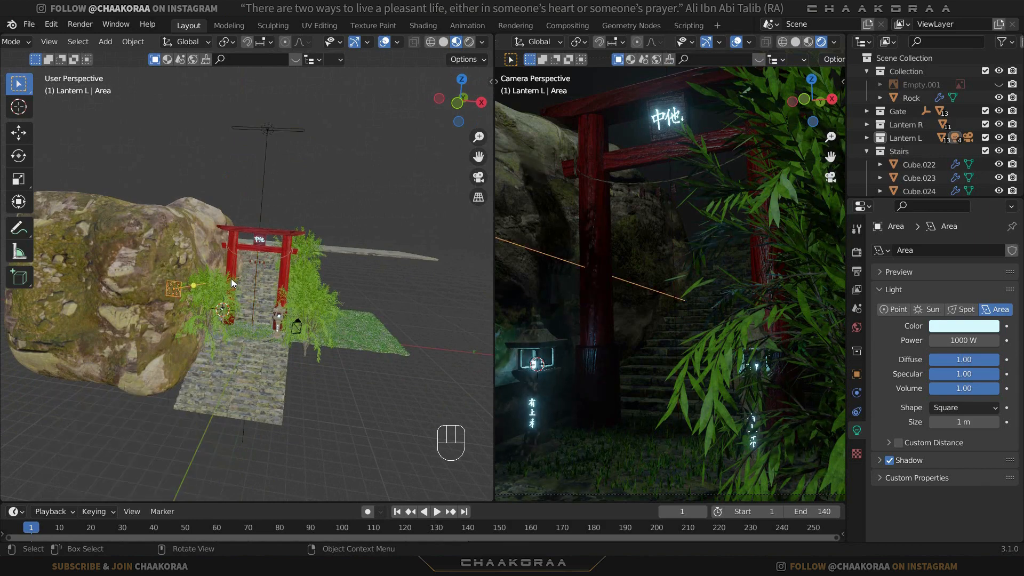
key("KP_1")
key("s")
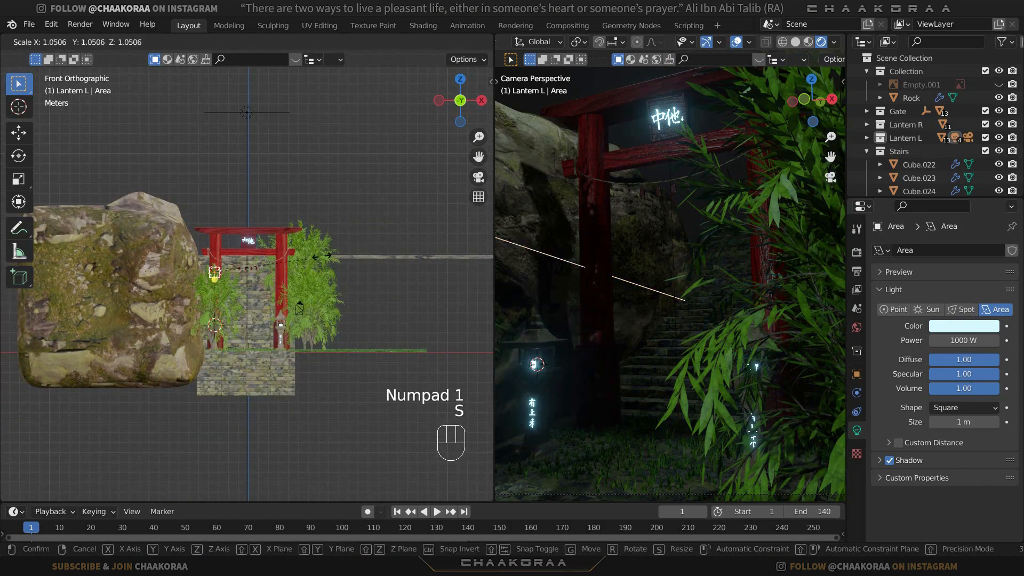
key("x")
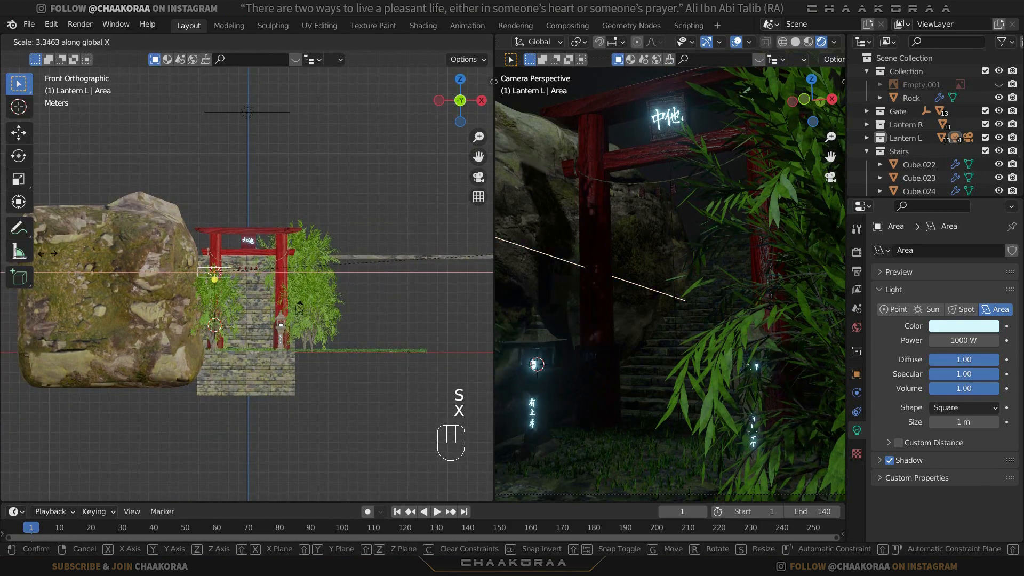
left_click(149, 253)
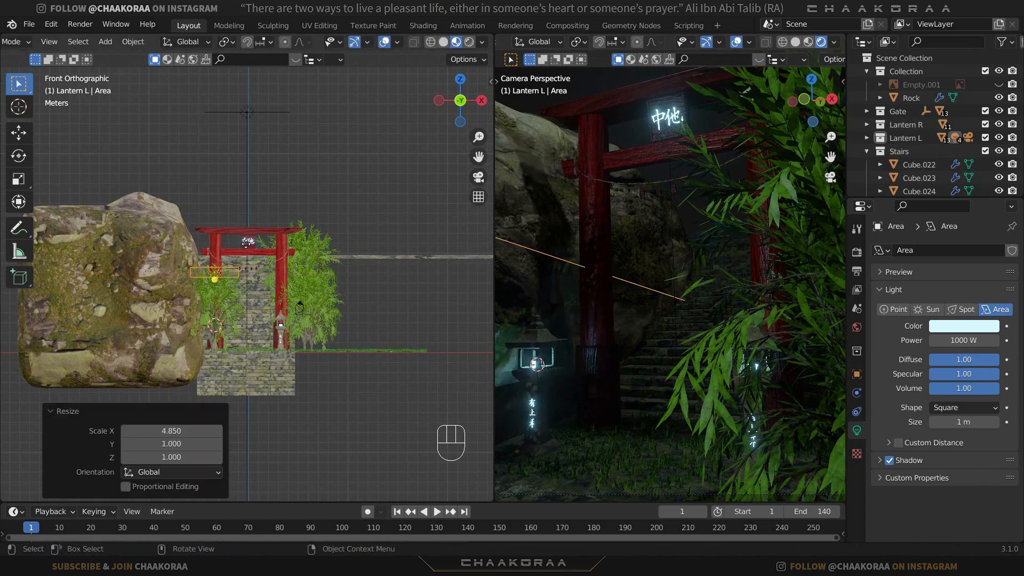
key("g")
left_click(276, 238)
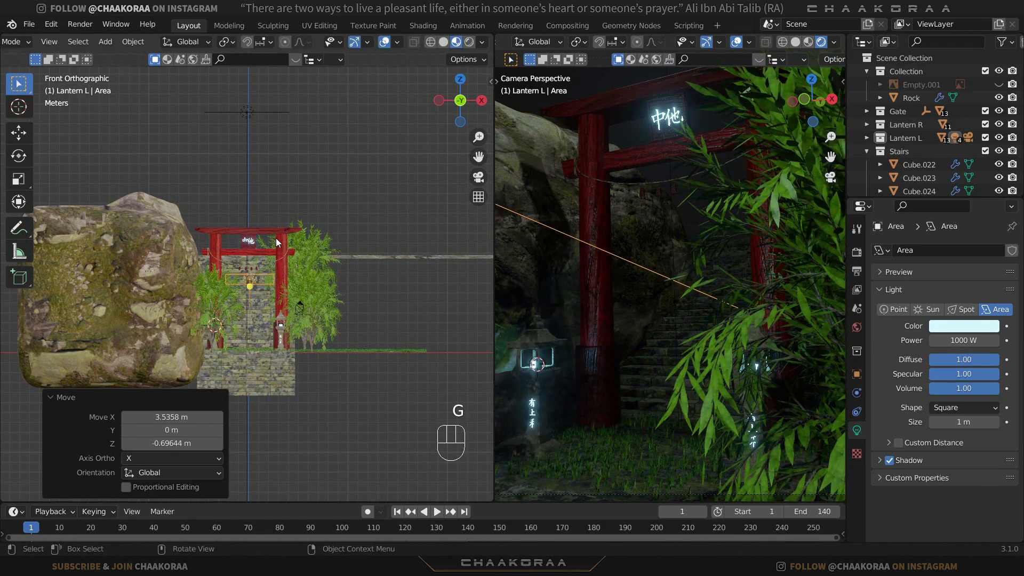
Shift the front area light's color to a light blue, about hue 0.575 and saturation 0.43
left_click(970, 328)
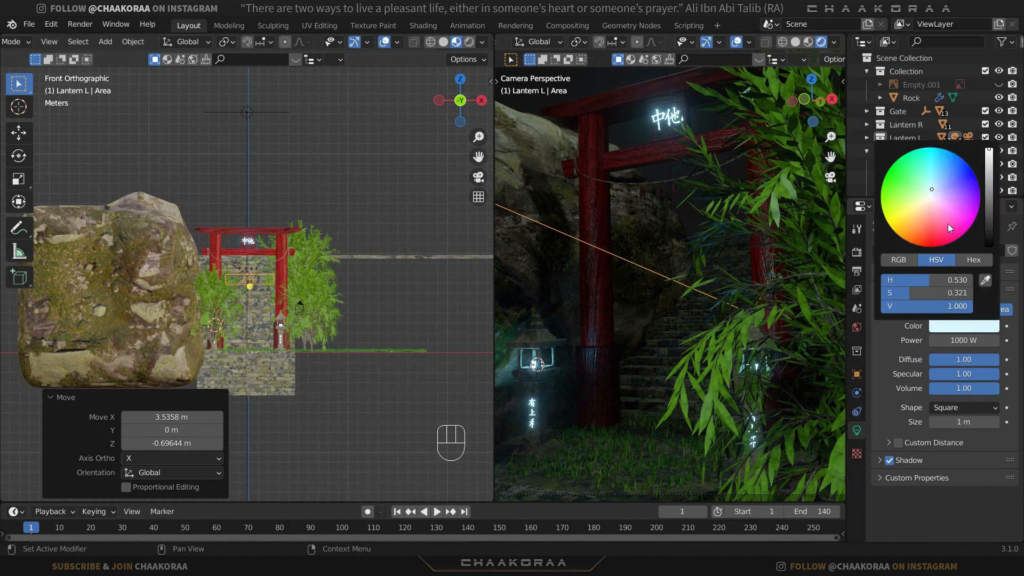
left_click(935, 188)
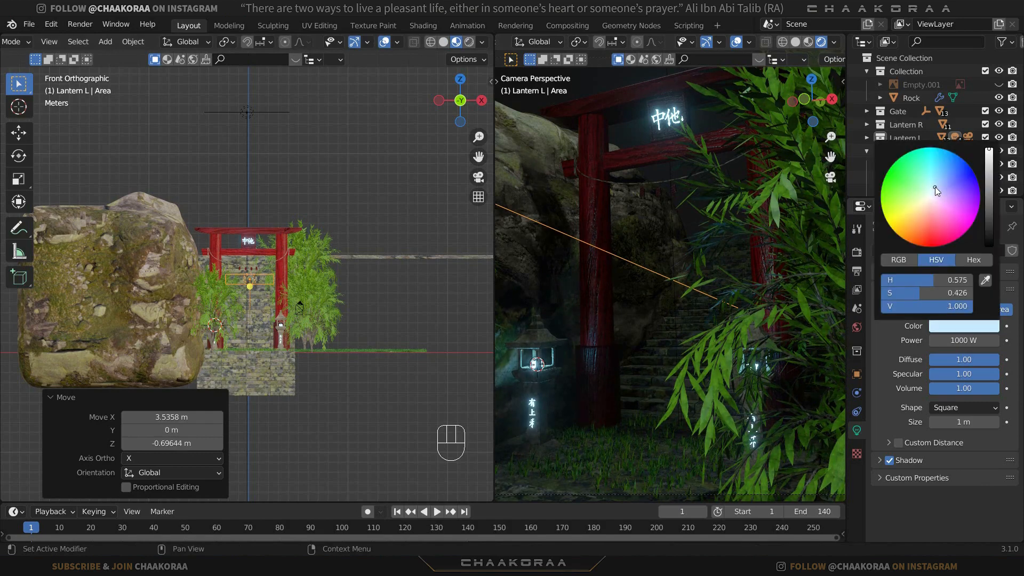
left_click_drag(935, 187, 936, 187)
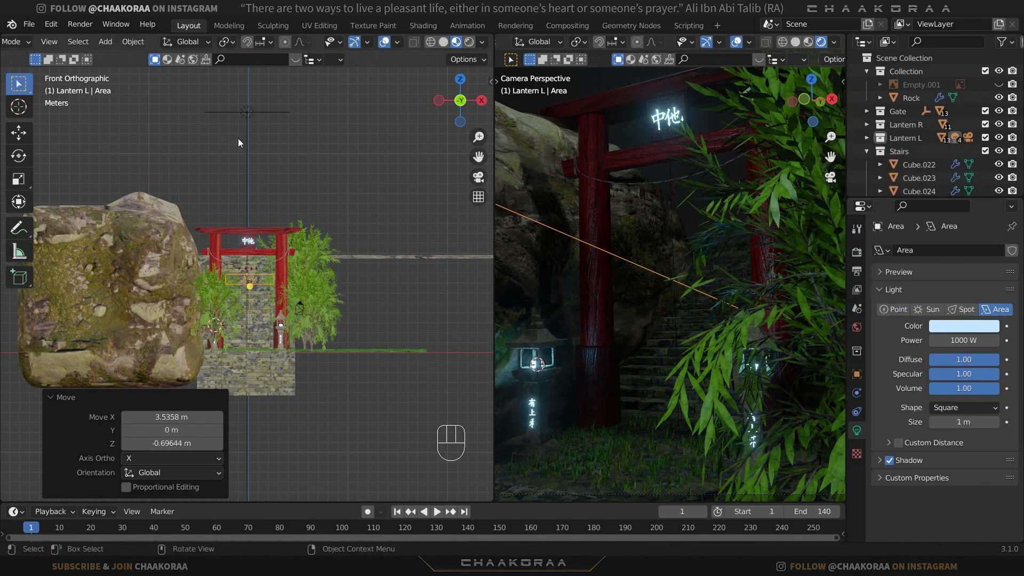
Select the overhead area light and change its color to a more saturated light blue
left_click(260, 112)
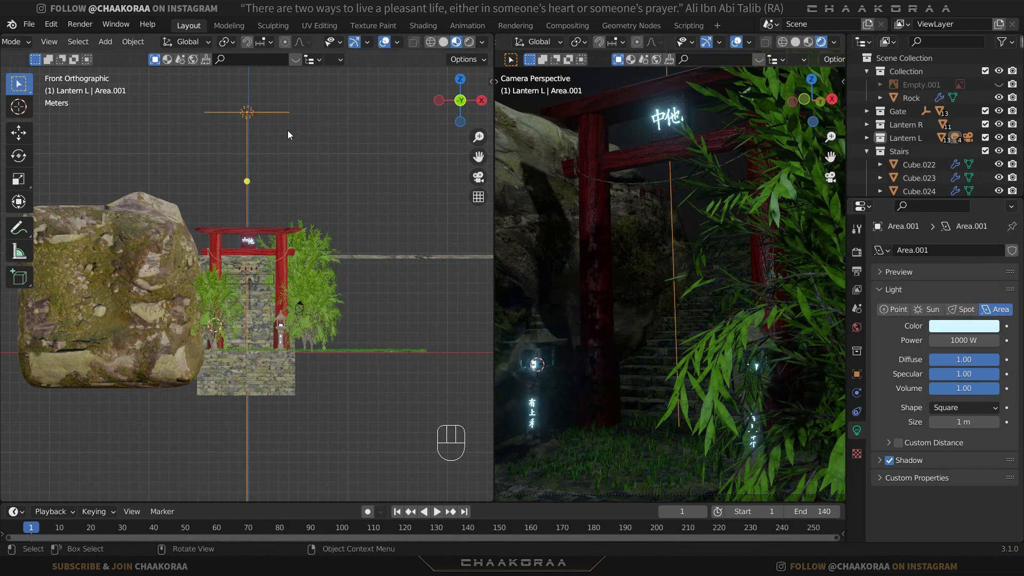
left_click(955, 327)
left_click_drag(932, 189, 939, 177)
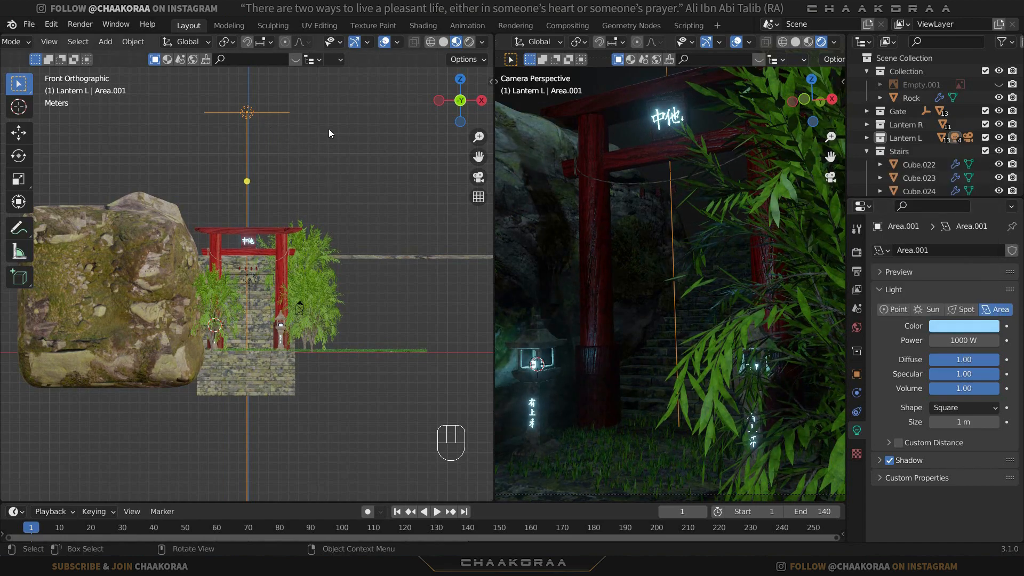
From the right side view, duplicate the overhead area light, placing the copy about 12.91 m in Y and -6.05 m in Z away
key("KP_3")
middle_click_drag(342, 155, 225, 171, "shift")
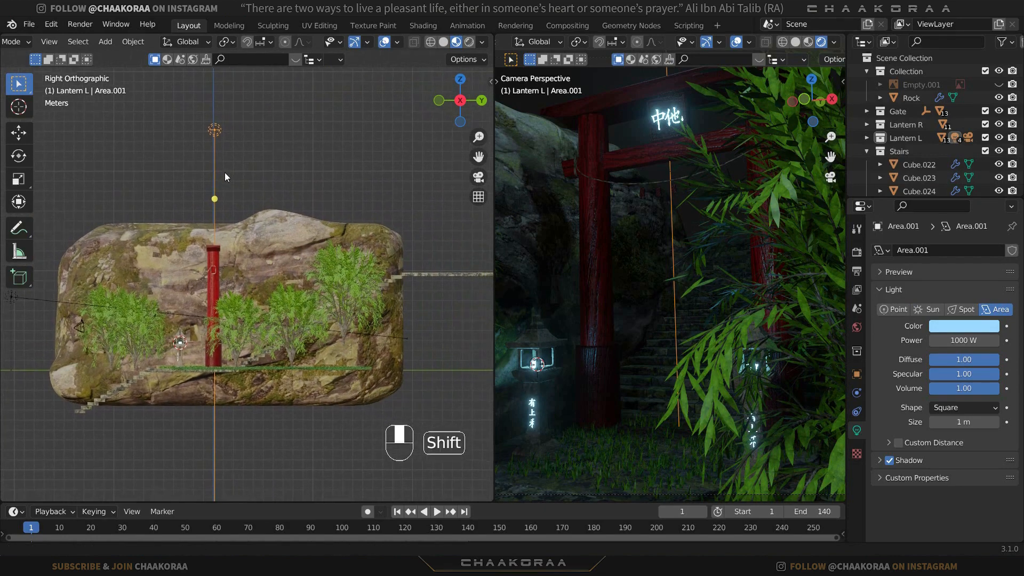
key("shift+d")
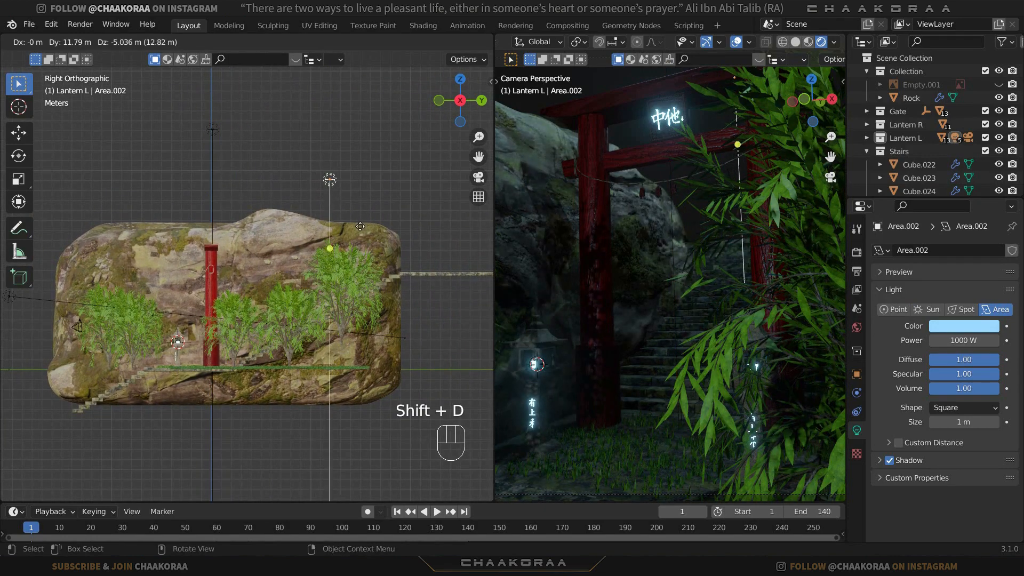
left_click(374, 228)
Tilt the copied area light about 56.9° toward the gate and move it about 2.2 m in Y and -3.38 m in Z
key("r")
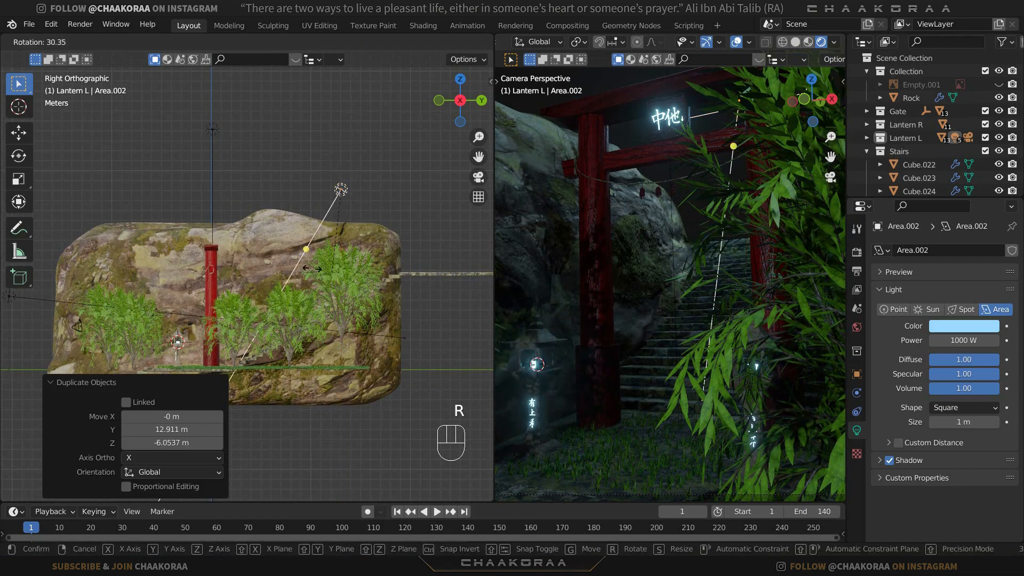
left_click(297, 263)
key("g")
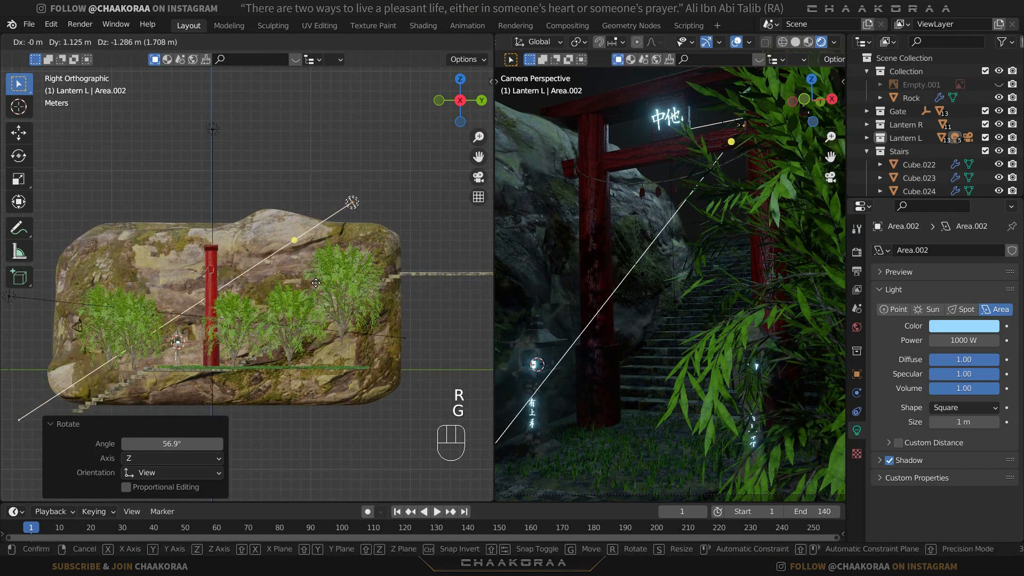
left_click(338, 294)
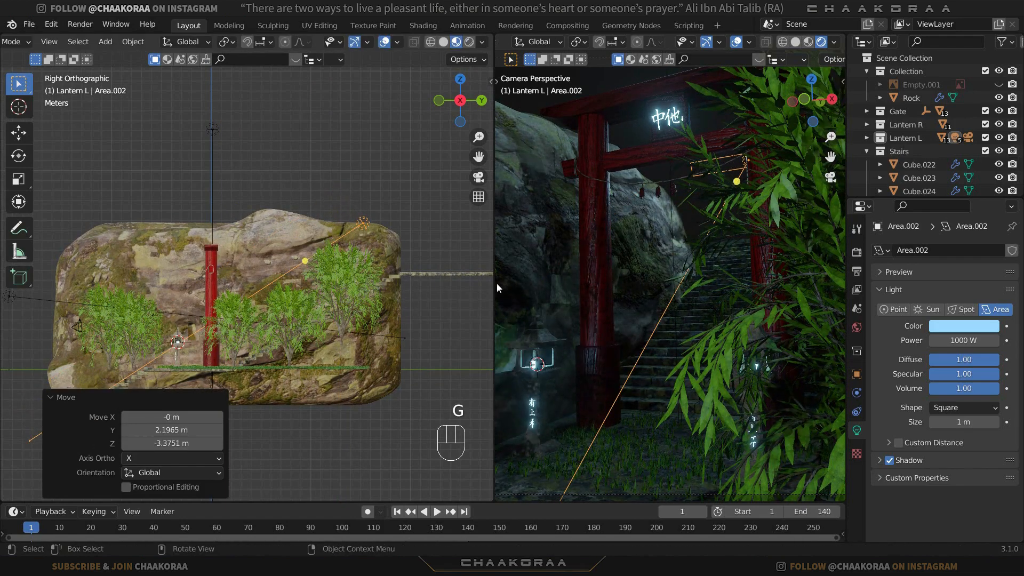
Change the rear area light's color to a pale warm cream and move it about 3.8 m in Y and -1.07 m in Z
left_click(949, 328)
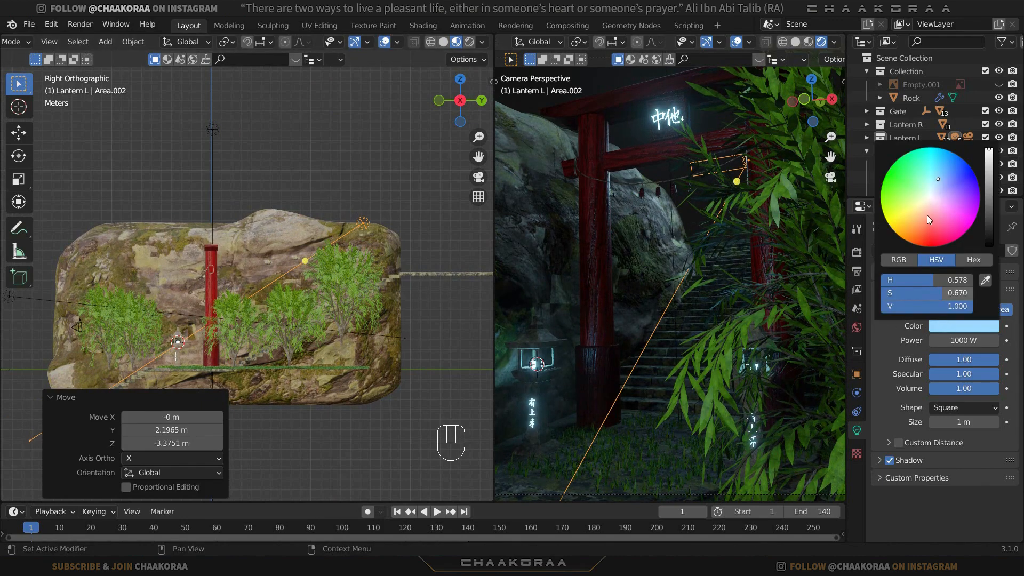
left_click_drag(927, 216, 923, 210)
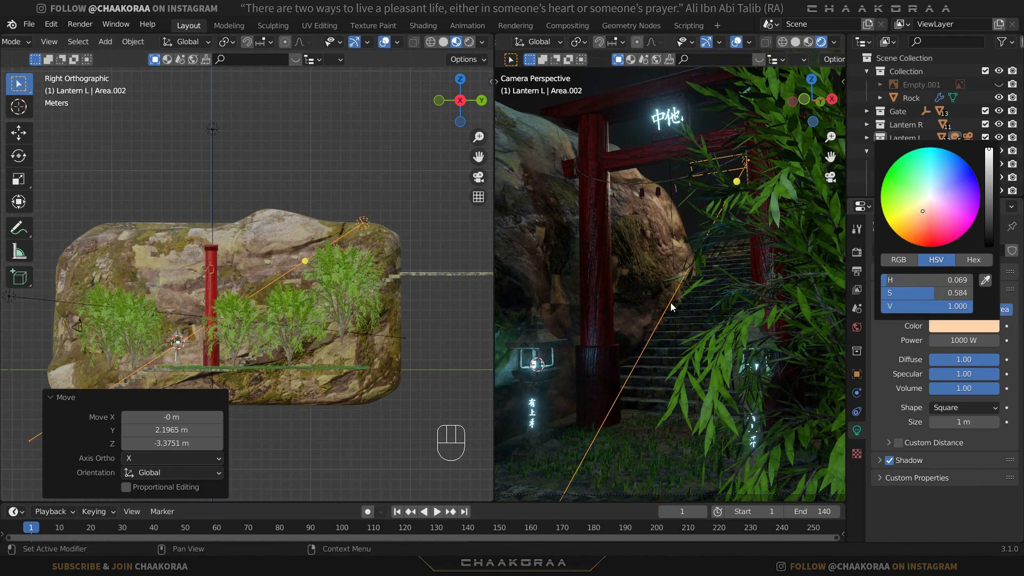
left_click(966, 330)
left_click(925, 209)
left_click(924, 207)
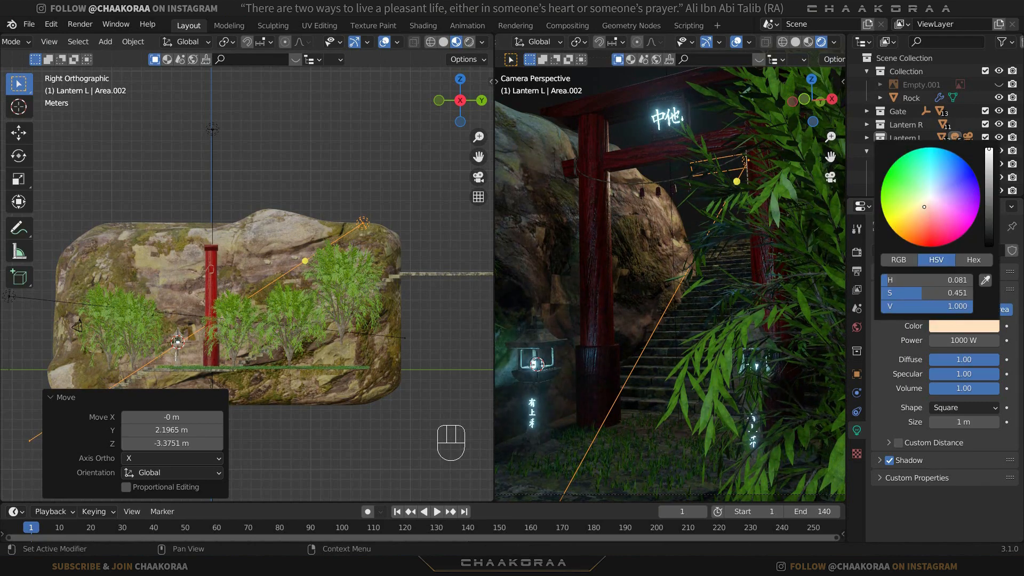
left_click_drag(924, 206, 924, 205)
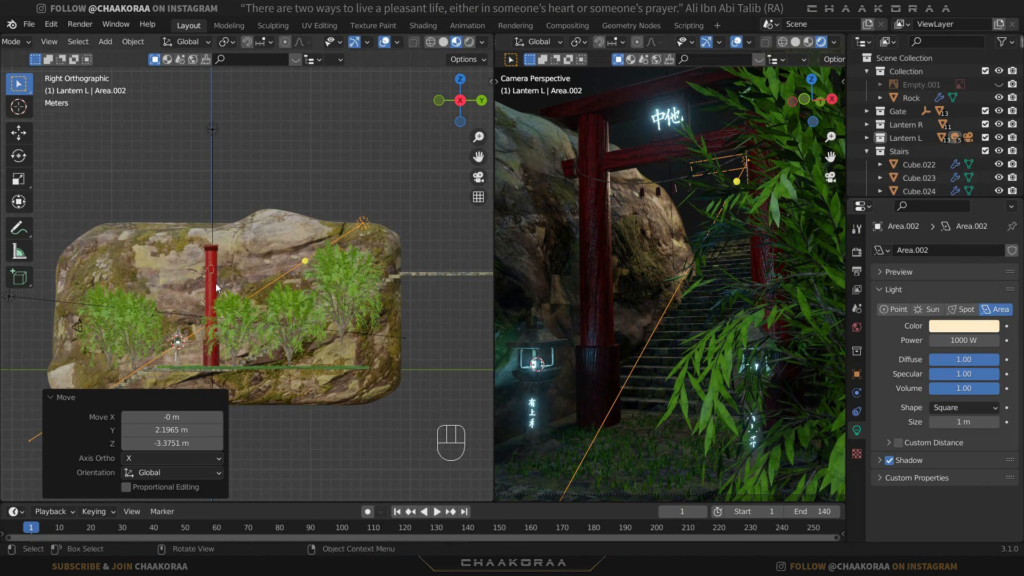
key("g")
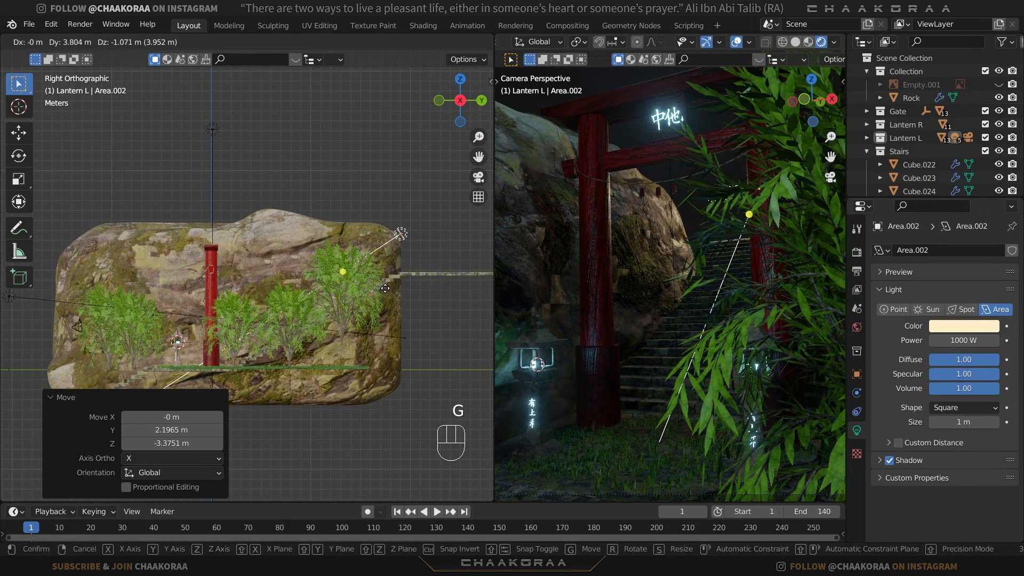
left_click(385, 288)
Duplicate the leaves and trunk of the bush beside the rock from the top view, about 4.39 m in X and -3.64 m in Y
middle_click_drag(223, 319, 197, 340)
left_click(185, 338)
scroll(191, 335, "up", 3)
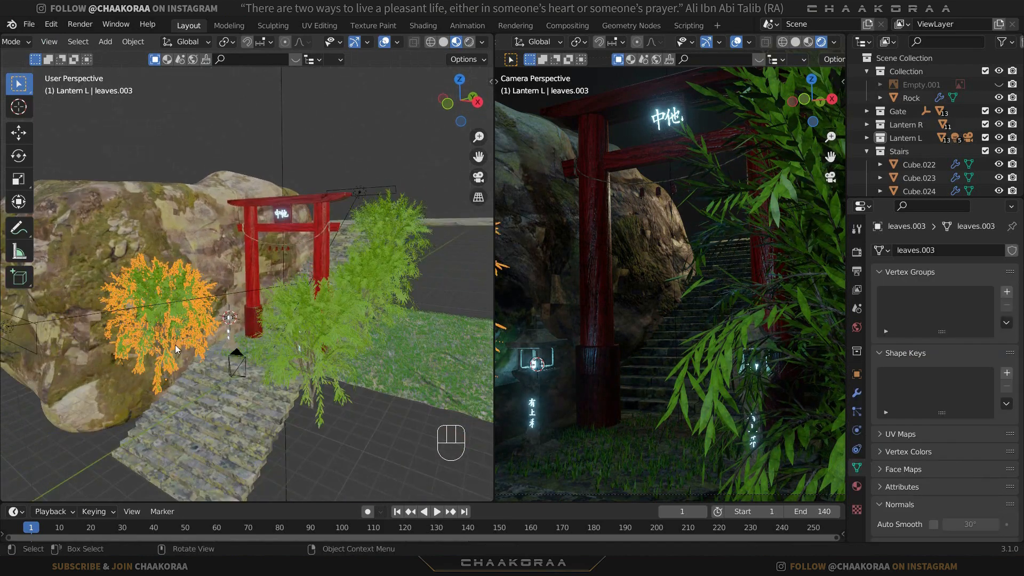
left_click(150, 375, "shift")
middle_click_drag(234, 349, 274, 344)
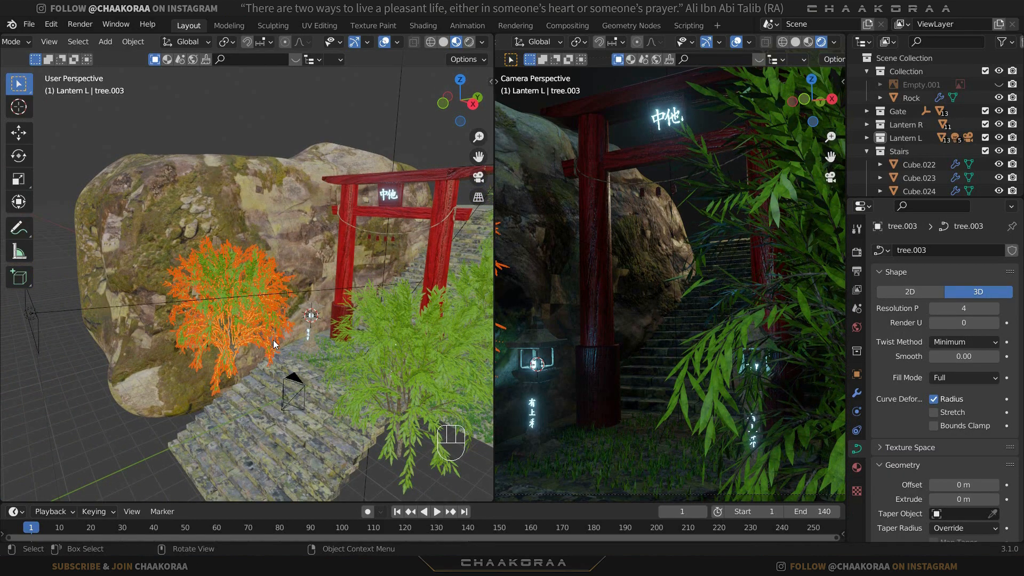
scroll(273, 340, "down", 3)
middle_click_drag(270, 338, 286, 314)
key("KP_7")
key("shift+d")
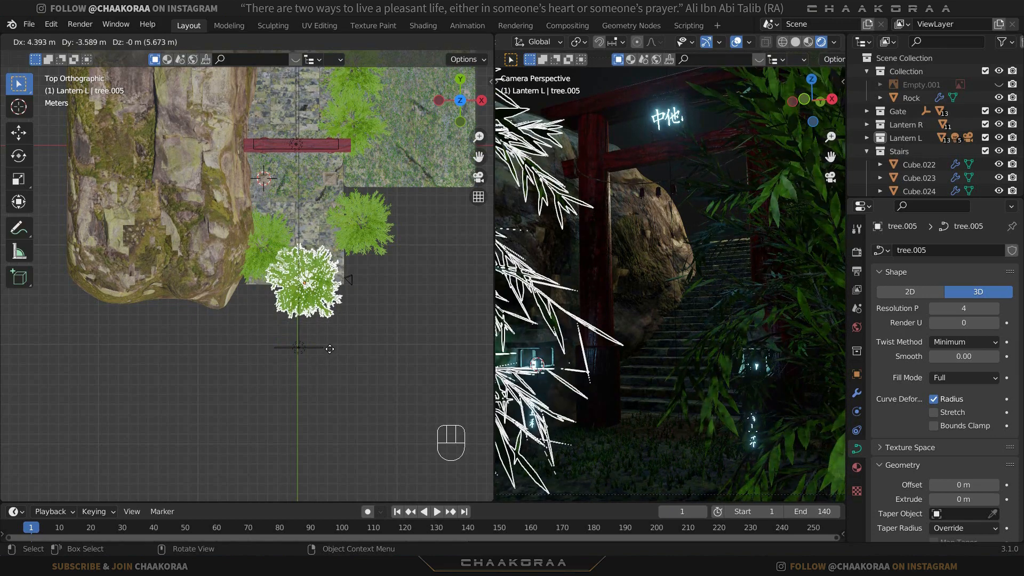
left_click(331, 350)
Rotate the duplicated bush about -55.2° and shift it about -0.21 m in X and 0.43 m in Y
key("r")
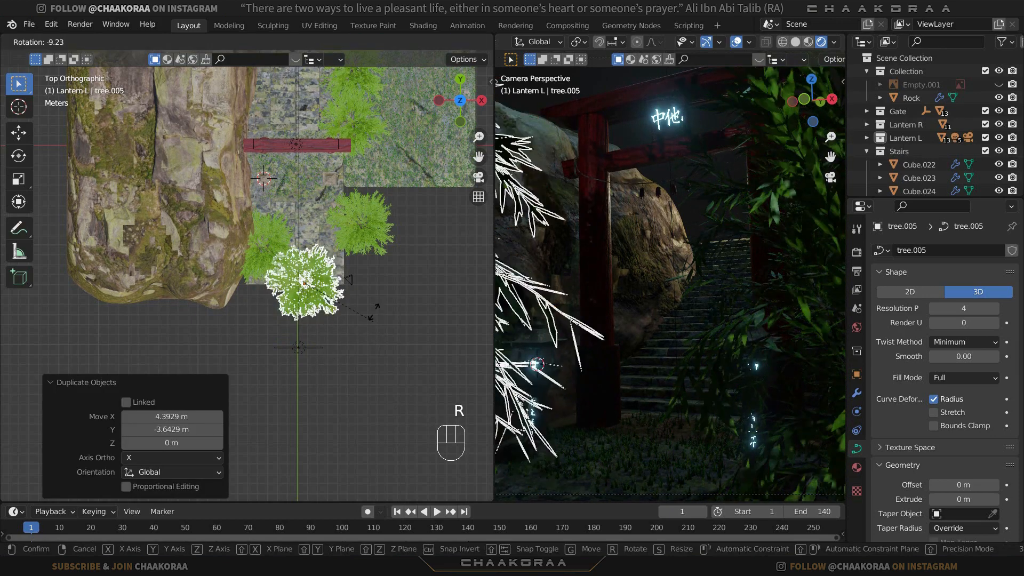
left_click(352, 270)
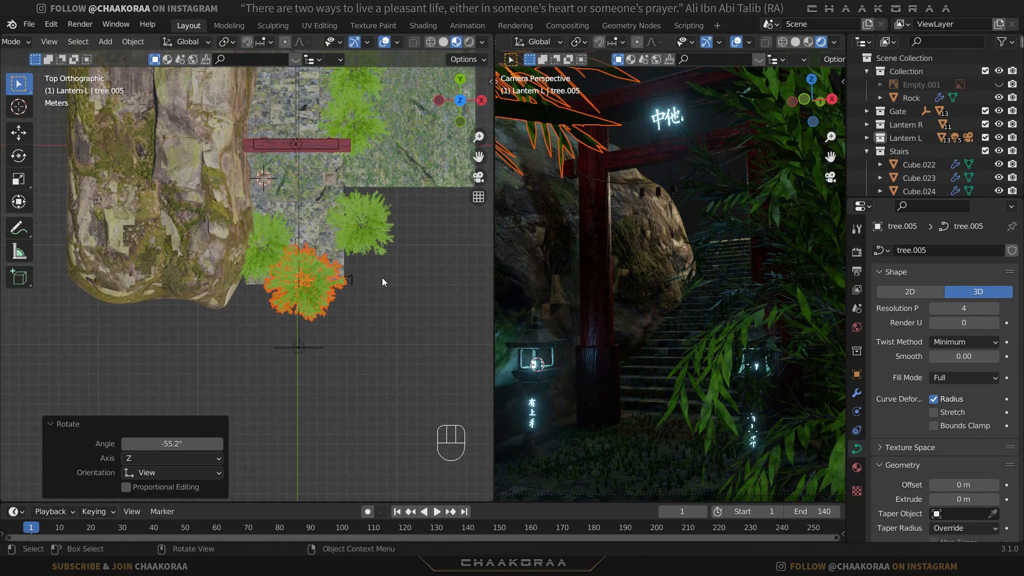
key("g")
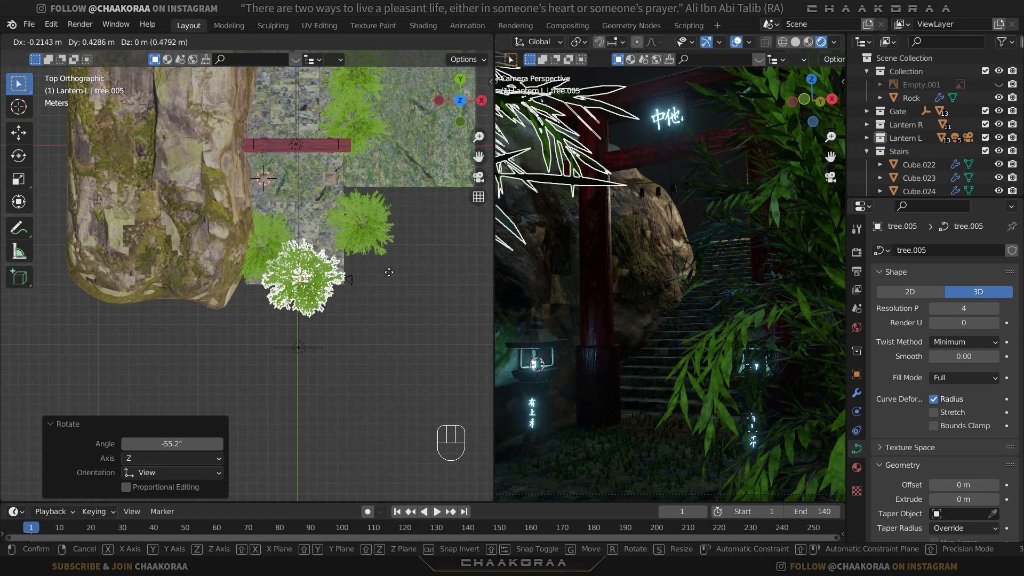
left_click(389, 272)
Raise the duplicated bush about 0.7 m in Z and move it about 0.38 m along X to frame the camera view
middle_click_drag(349, 283, 381, 274)
key("g")
key("z")
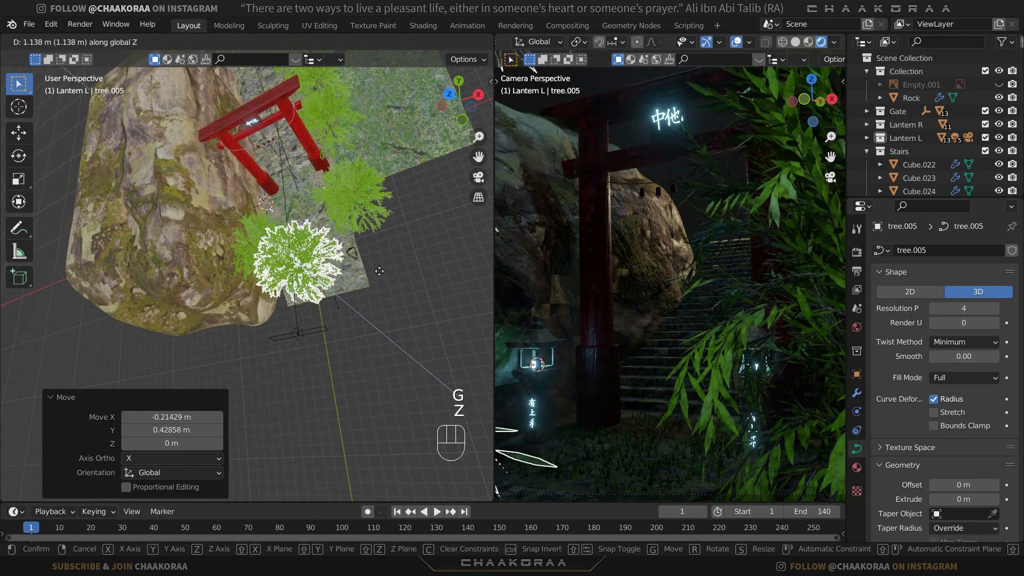
left_click(380, 271)
key("g")
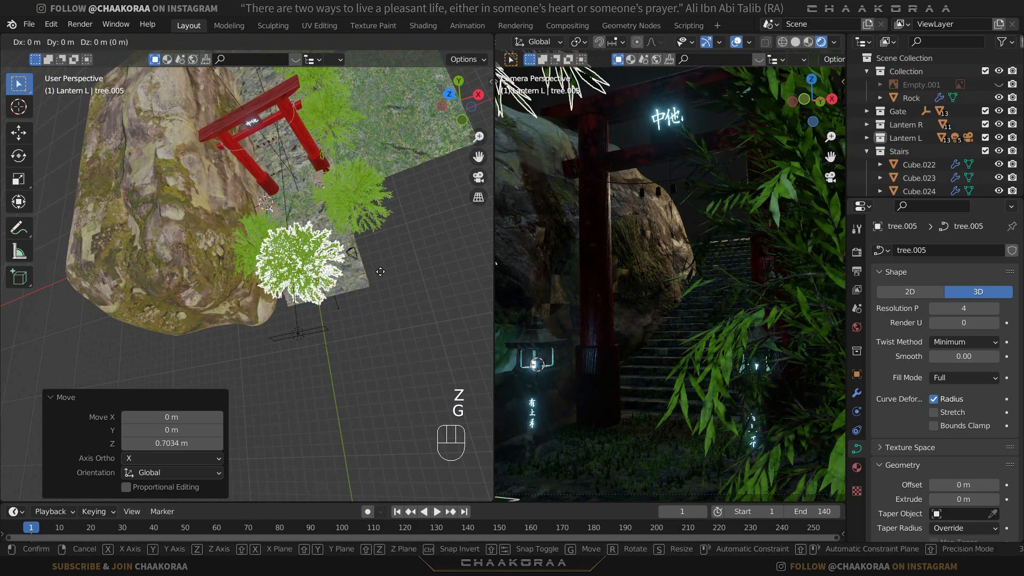
key("x")
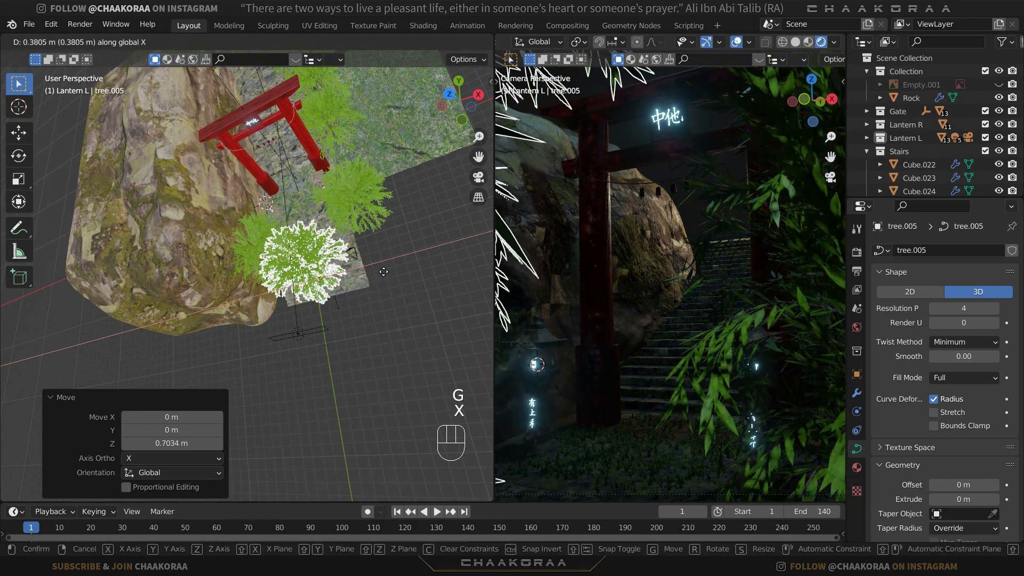
left_click(384, 272)
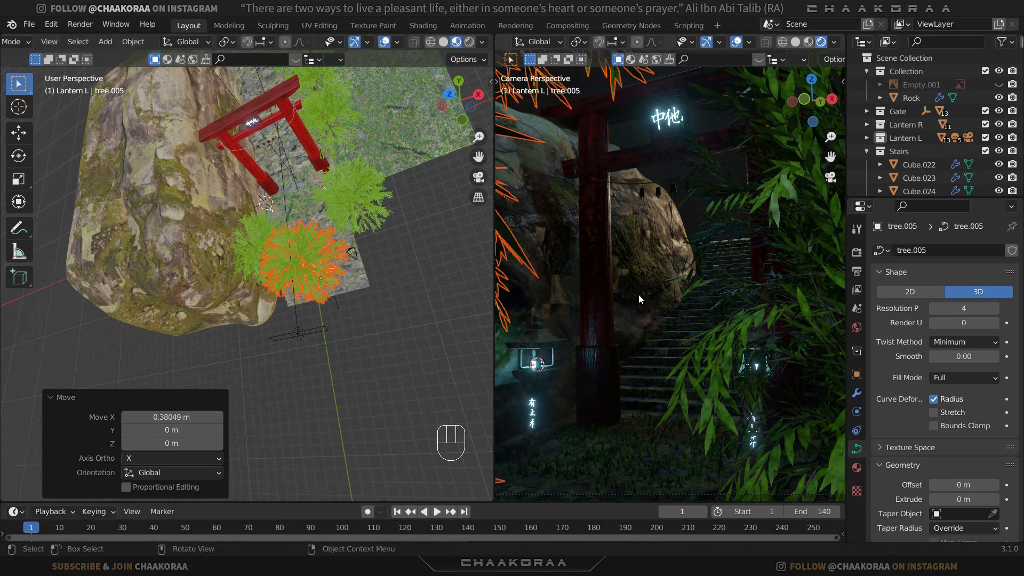
Select the leaves and trunk of the bush across the stairs and move them about 1.21 m along X, away from the lantern
left_click(380, 226)
middle_click_drag(380, 226, 382, 180)
left_click(332, 177, "shift")
key("g")
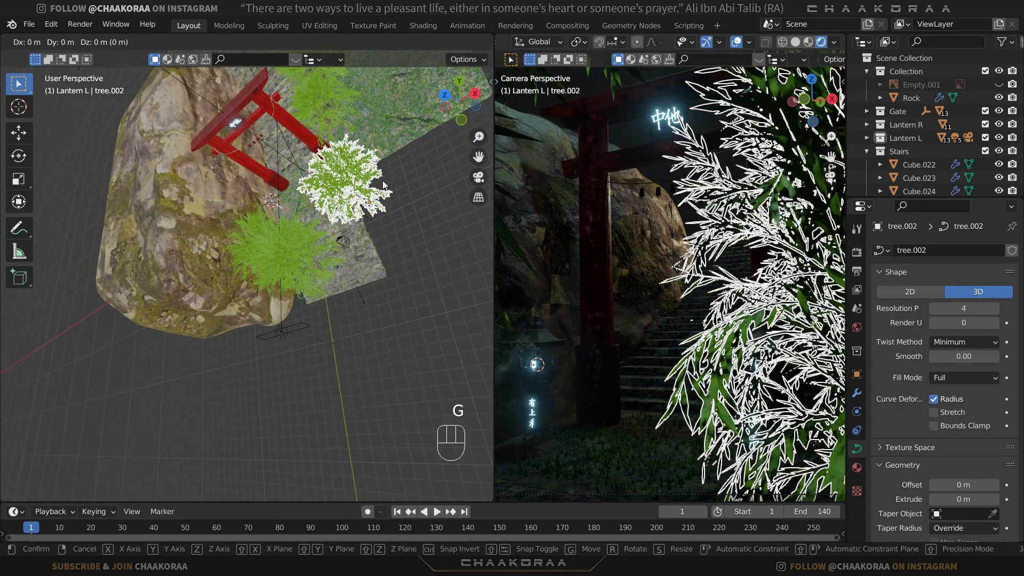
key("x")
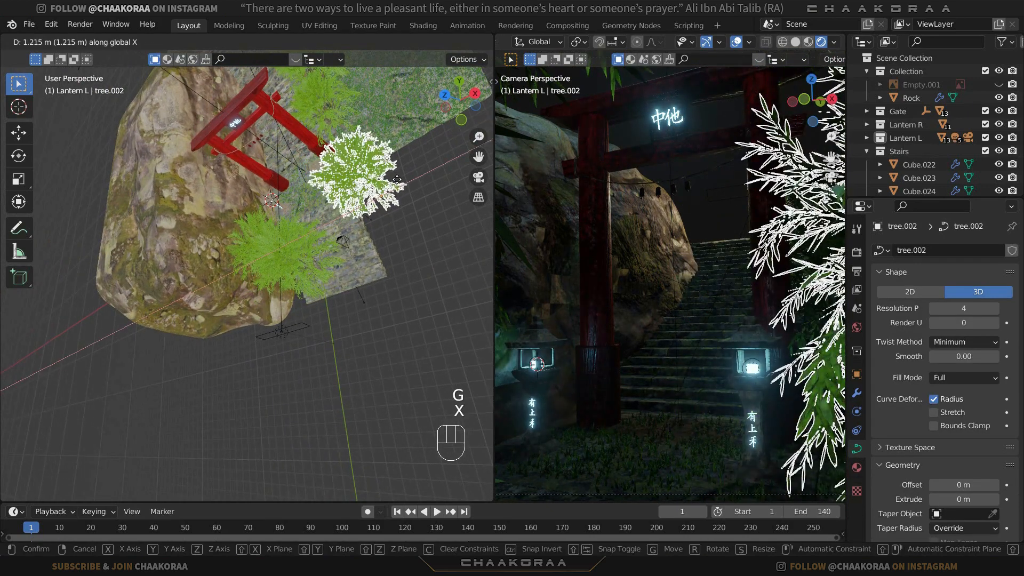
left_click(397, 179)
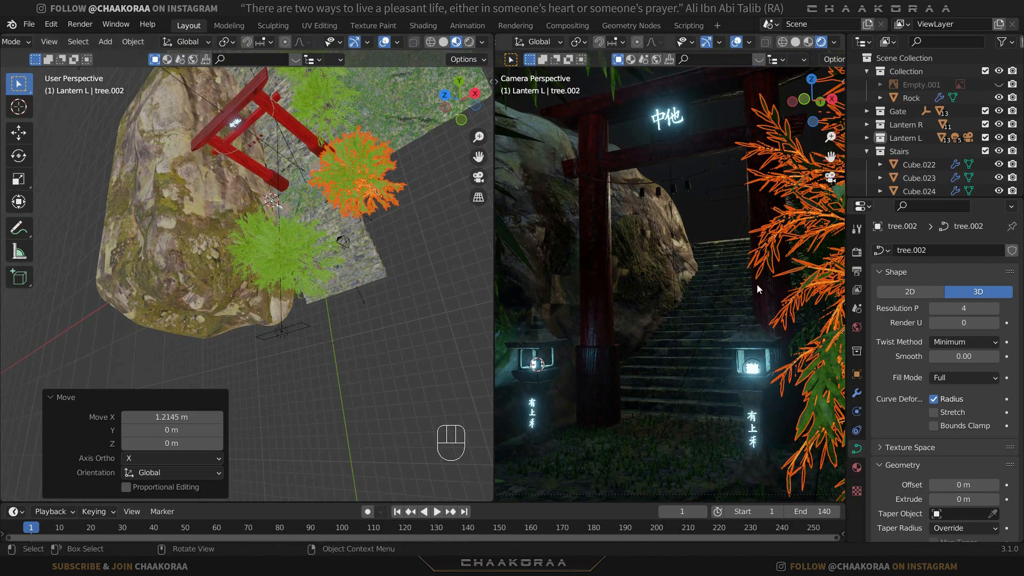
Move the same bush slightly further along X, away from the stairs
left_click(338, 210)
key("g")
key("x")
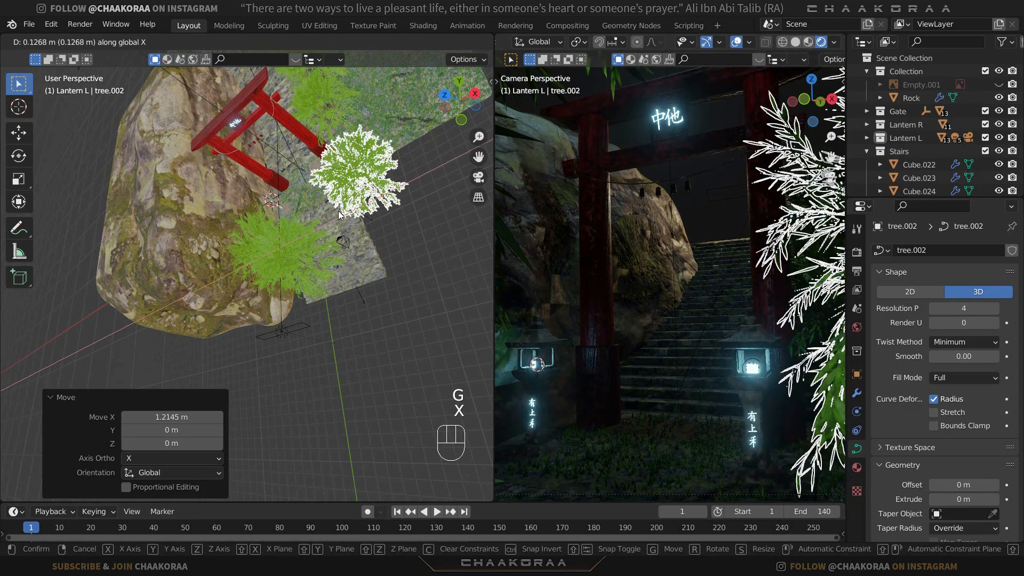
left_click(398, 120)
Move the grass plane beside the stairs about -1.69 m along Y, then clear the selection
left_click(404, 166)
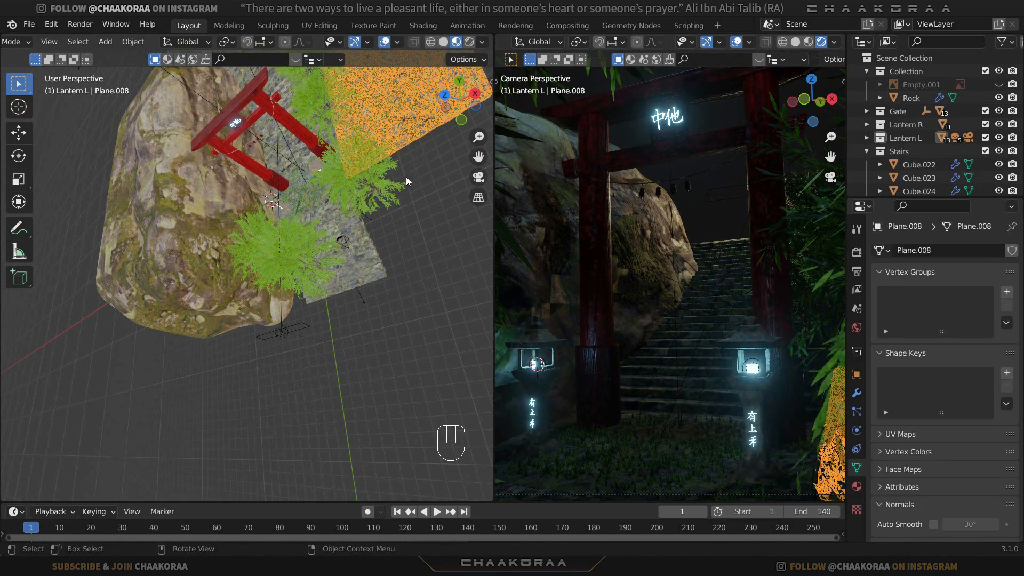
middle_click_drag(405, 177, 364, 234)
key("g")
key("y")
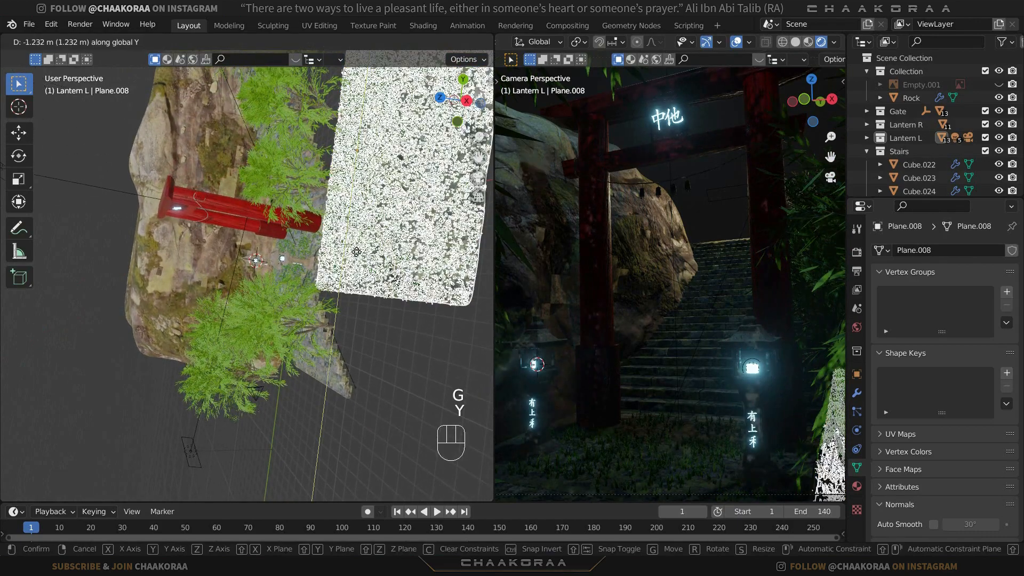
left_click(357, 255)
middle_click_drag(356, 255, 380, 288)
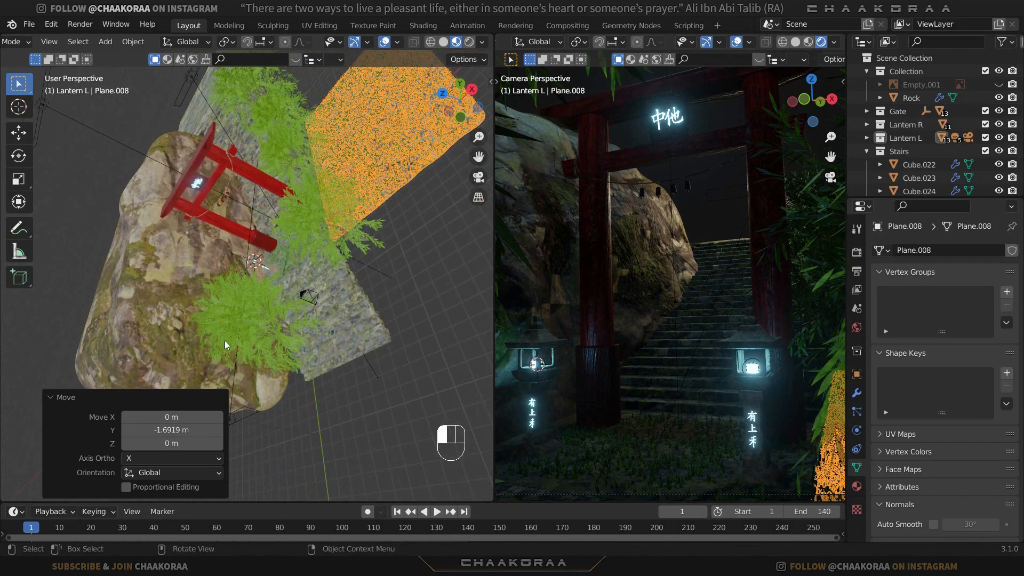
left_click(76, 248)
middle_click_drag(76, 248, 320, 355)
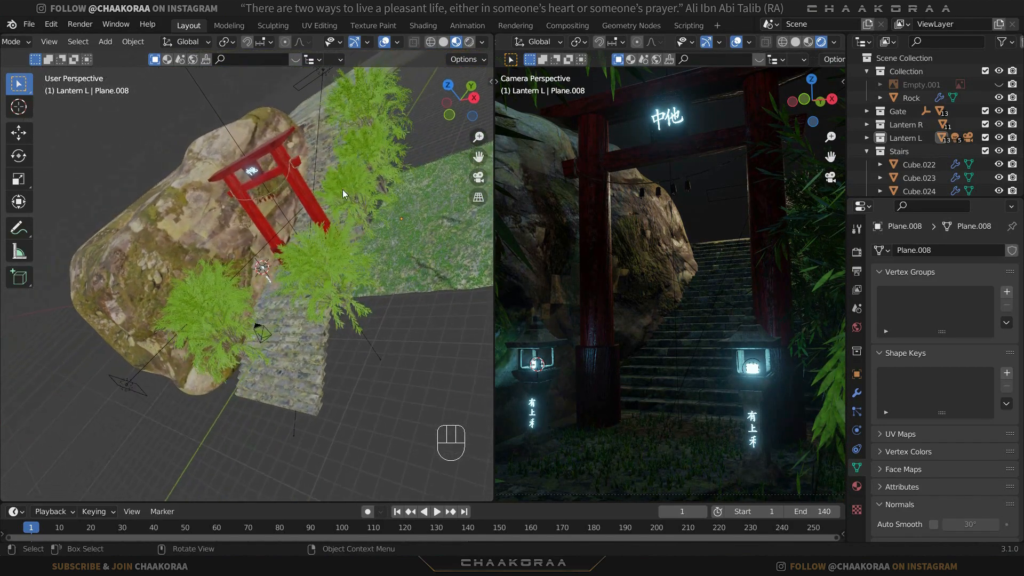
middle_click_drag(373, 169, 381, 187)
middle_click_drag(99, 252, 139, 262)
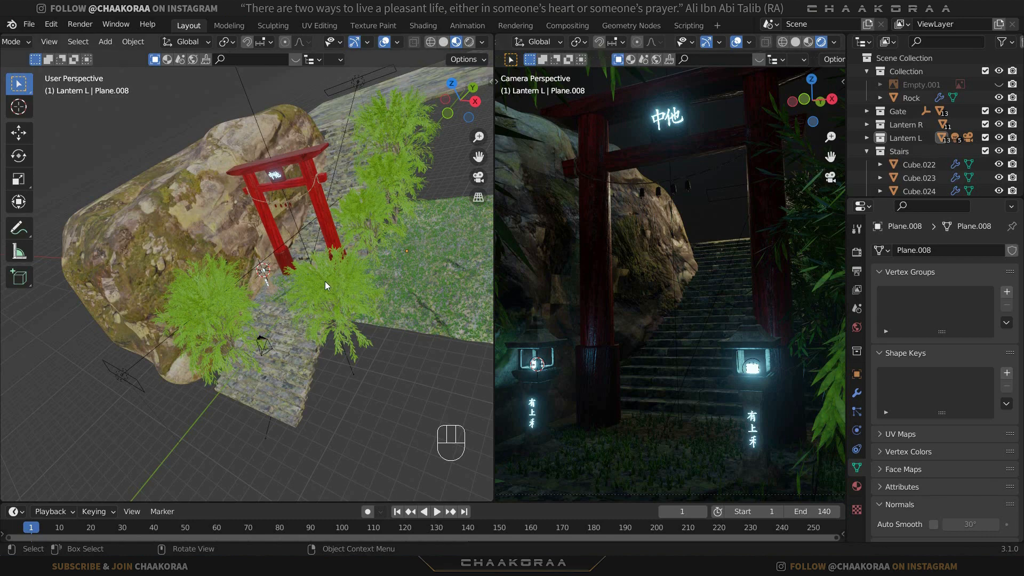
scroll(323, 279, "up", 3)
middle_click_drag(326, 274, 322, 306, "shift")
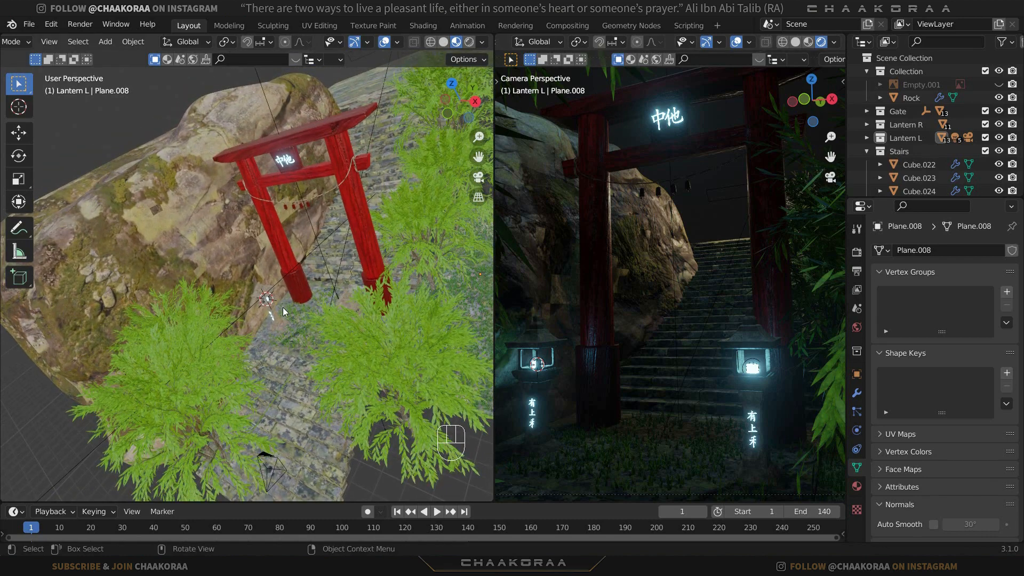
left_click(241, 342)
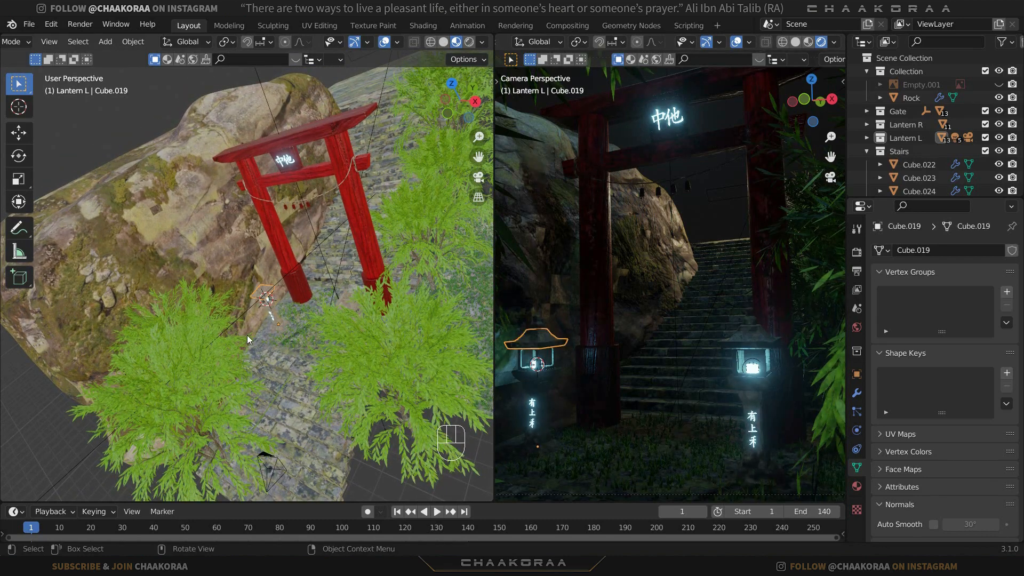
middle_click_drag(247, 335, 175, 394)
Select the three area lights around the scene and move them into a new collection named Light Camera
left_click(125, 396)
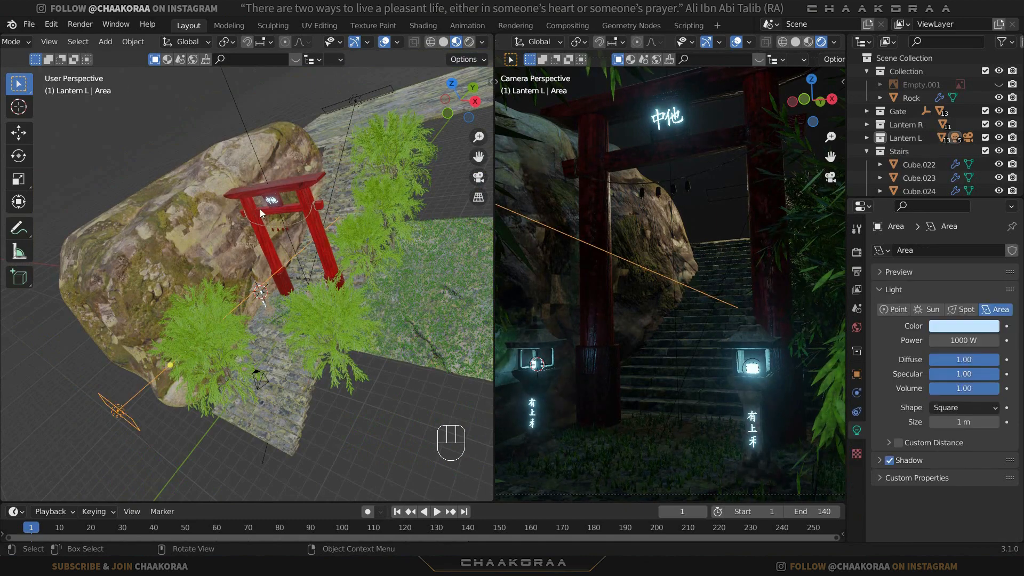
middle_click_drag(248, 254, 178, 167, "shift")
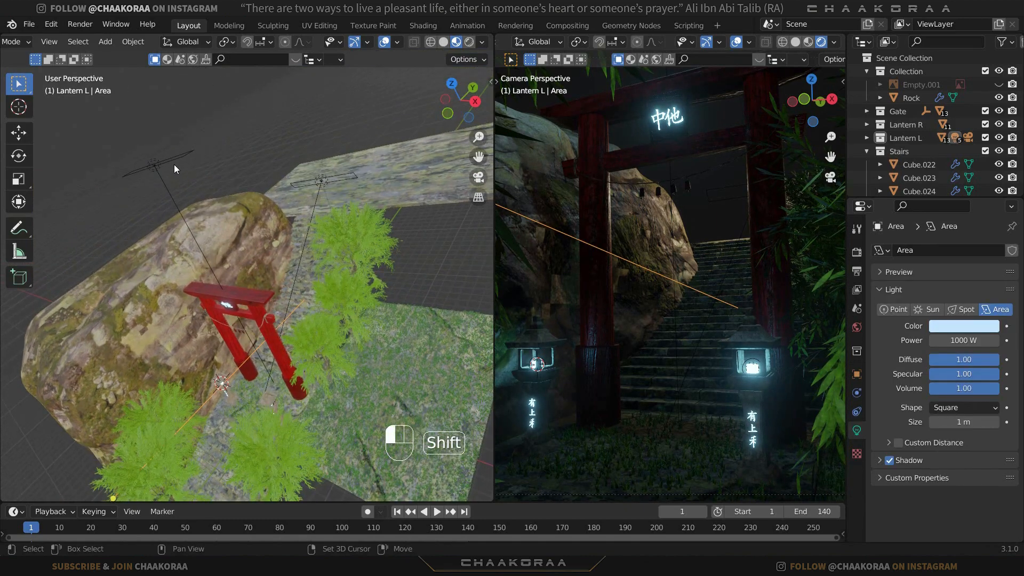
left_click(174, 165)
left_click(325, 180, "shift")
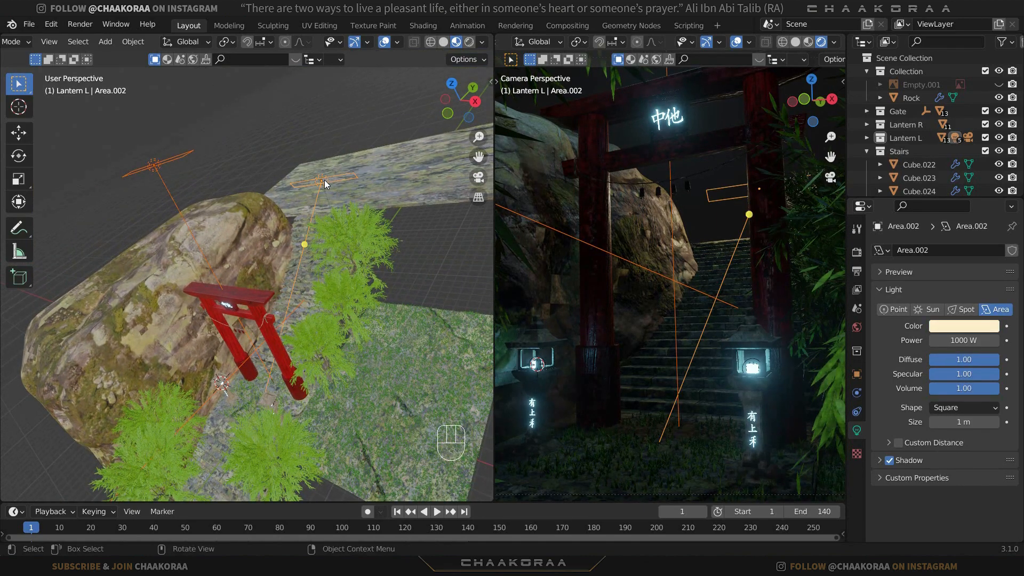
key("m")
left_click(324, 180)
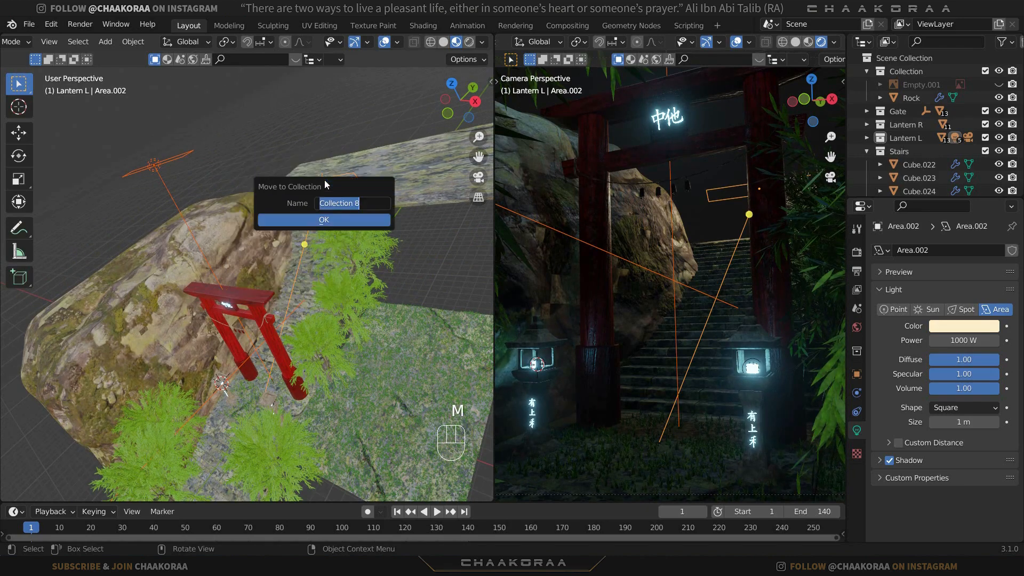
type("Light Camera")
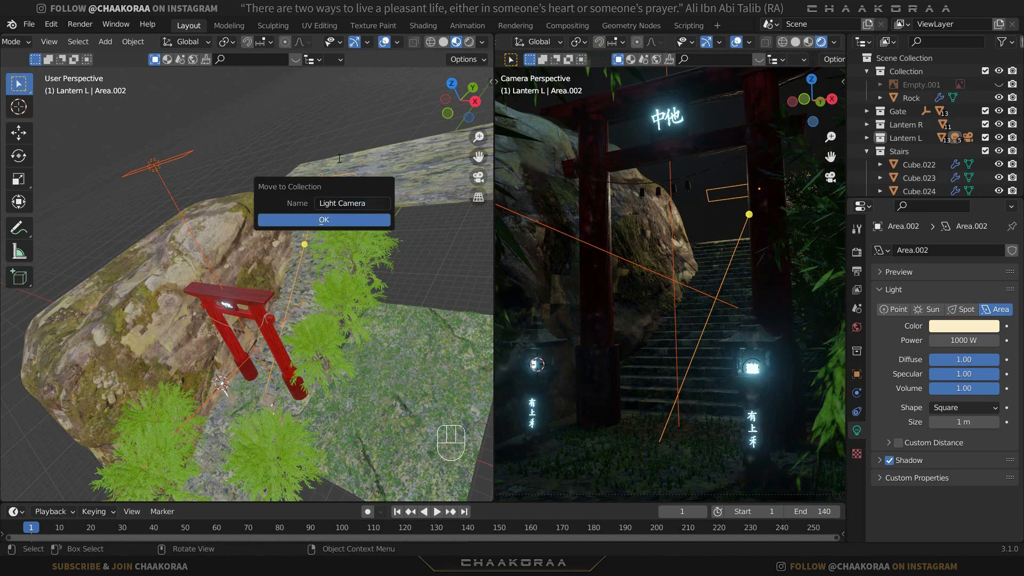
key("Return")
Select the camera and the point lights inside both stone lanterns, and move them into the Light Camera collection
middle_click_drag(343, 304, 309, 380, "shift")
left_click(284, 395)
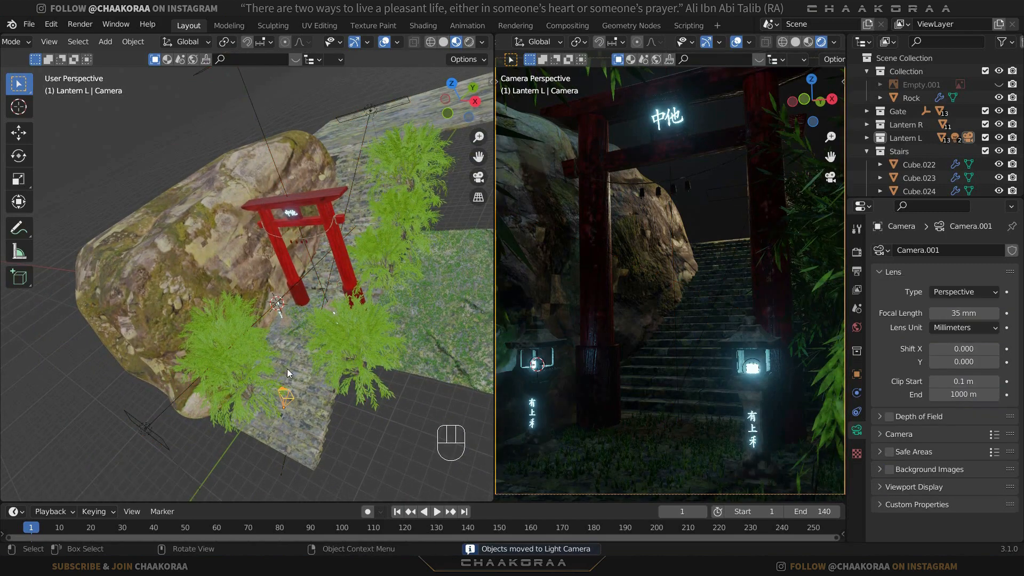
scroll(277, 321, "up", 3)
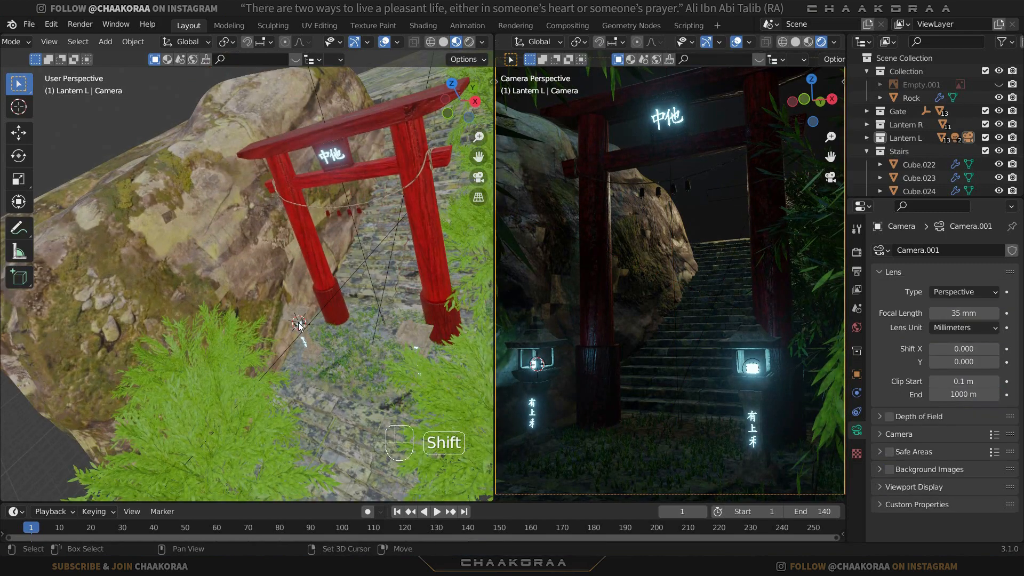
left_click(299, 322, "shift")
scroll(331, 338, "up", 1)
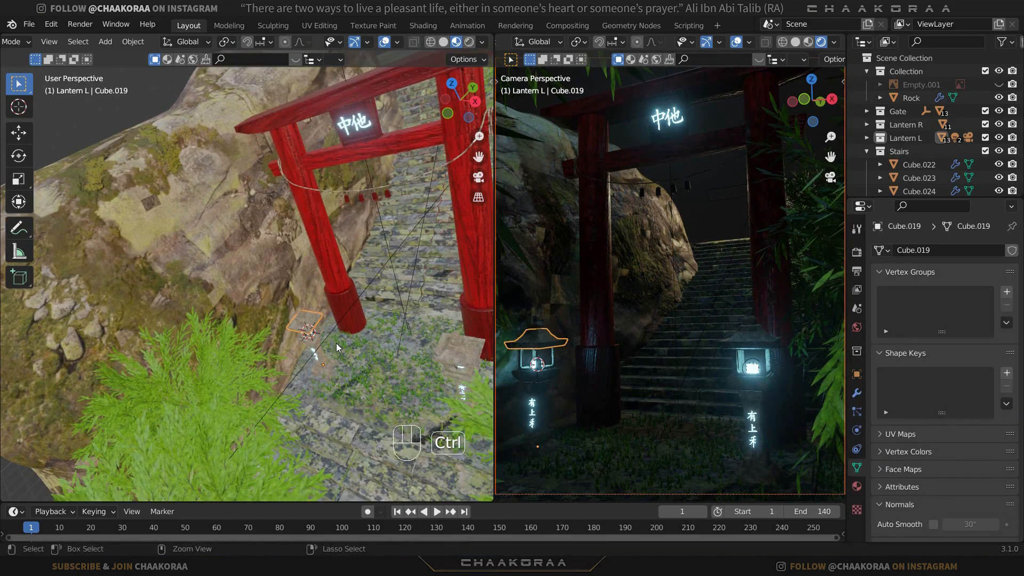
key("ctrl+z")
scroll(342, 352, "up", 2)
middle_click_drag(341, 352, 153, 272, "shift")
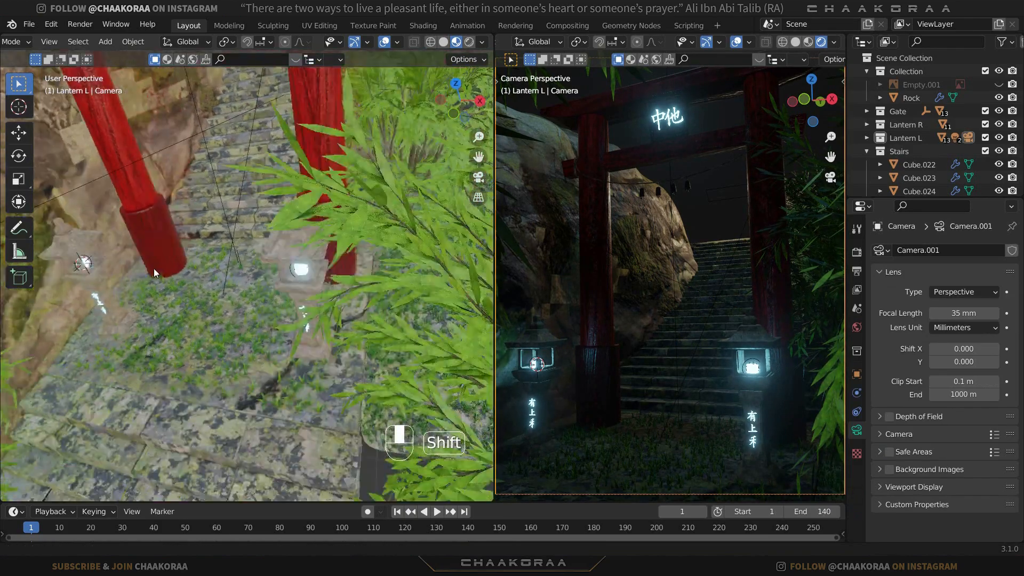
scroll(267, 286, "up", 2)
middle_click_drag(336, 293, 383, 297, "shift")
scroll(384, 277, "up", 2)
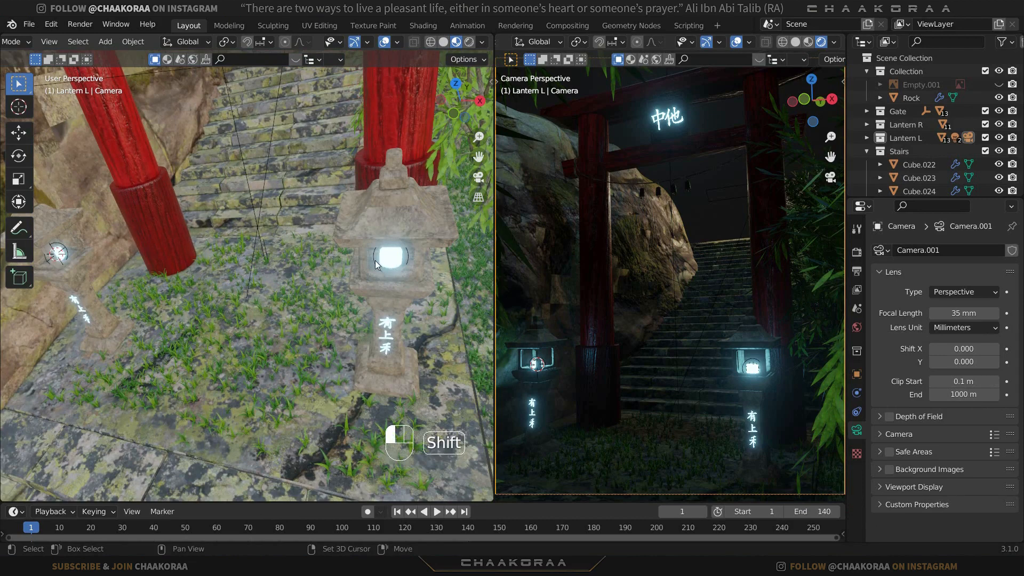
left_click(380, 261)
middle_click_drag(91, 293, 192, 281, "shift")
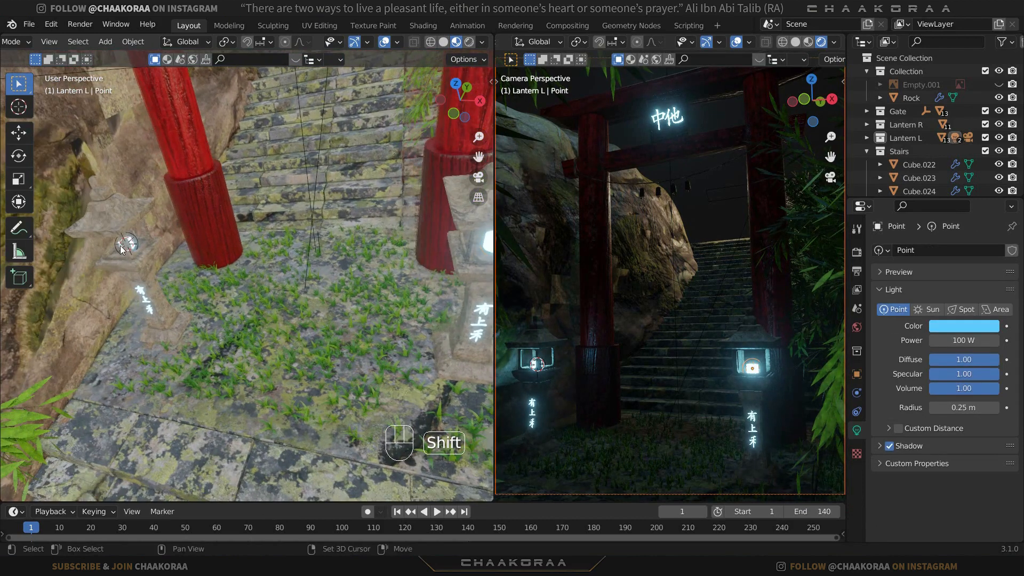
key("shift+d")
right_click(172, 268)
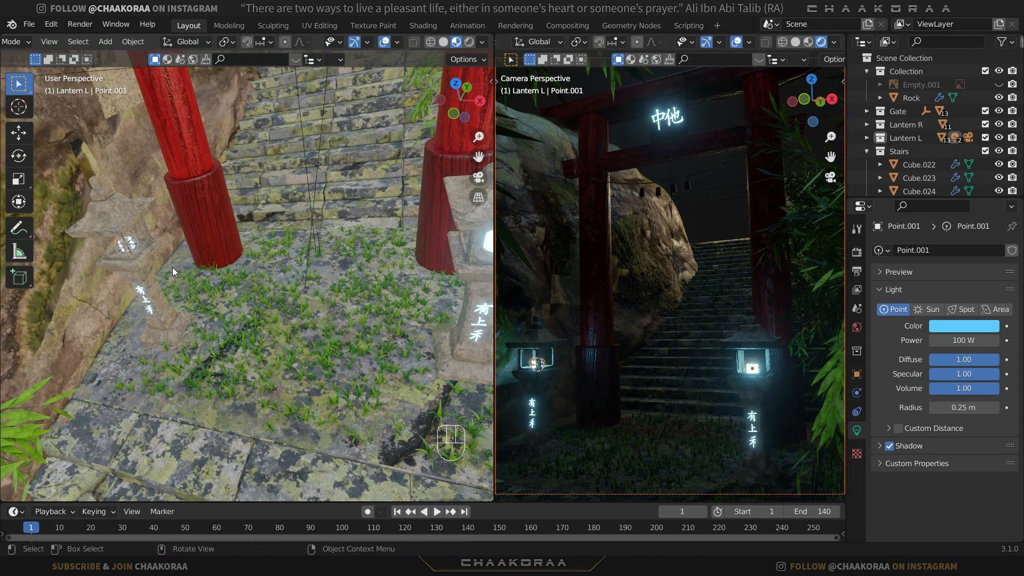
key("m")
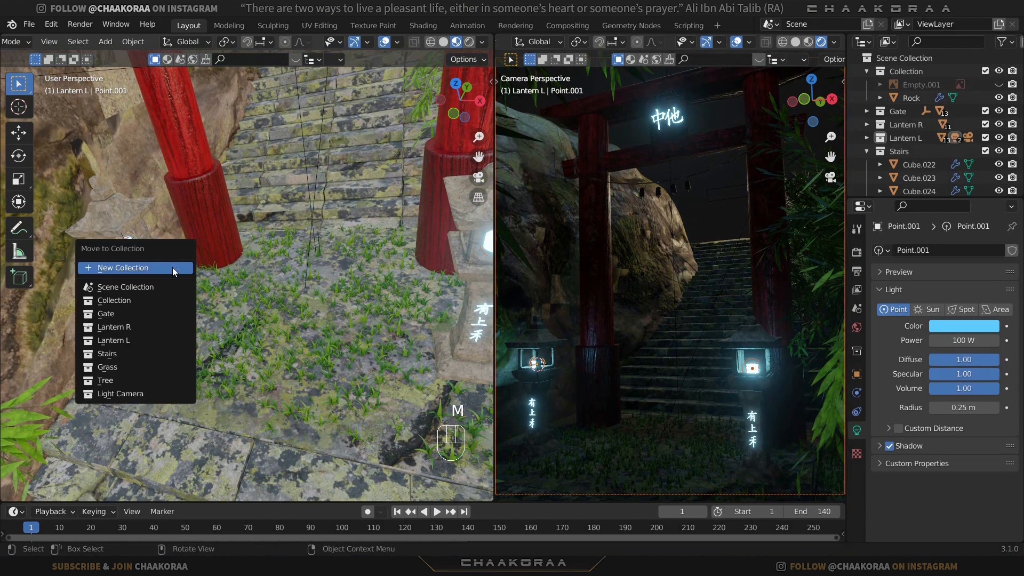
left_click(138, 395)
Select the light blue area light behind the camera and set its power to 1200 W
scroll(341, 260, "down", 8)
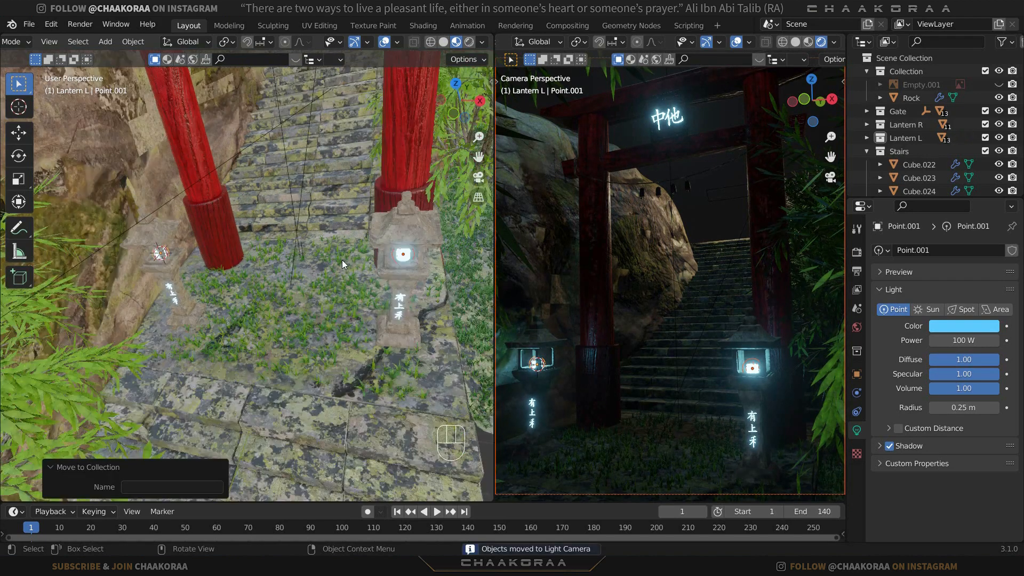
middle_click_drag(307, 285, 261, 297)
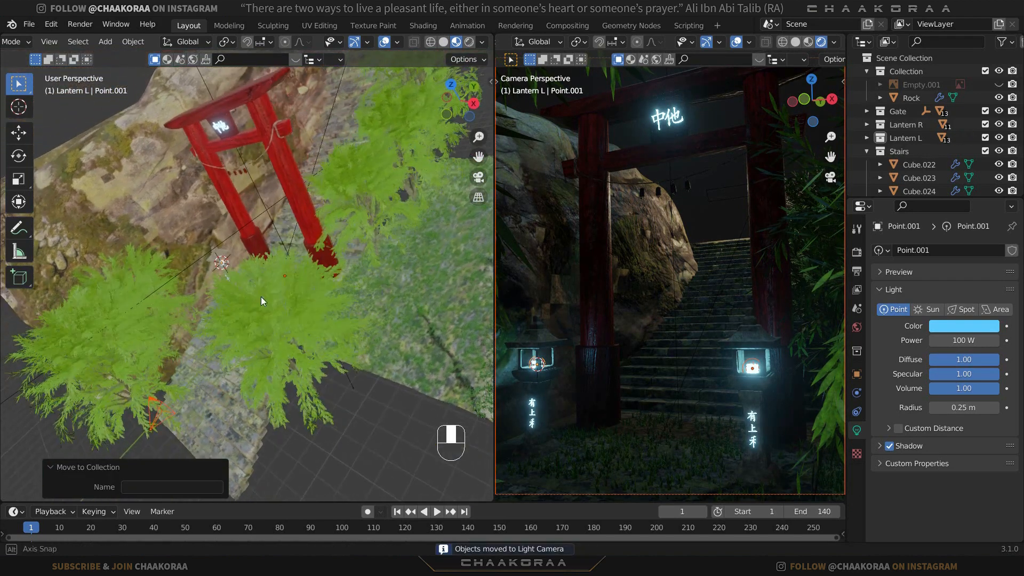
middle_click_drag(380, 292, 315, 302)
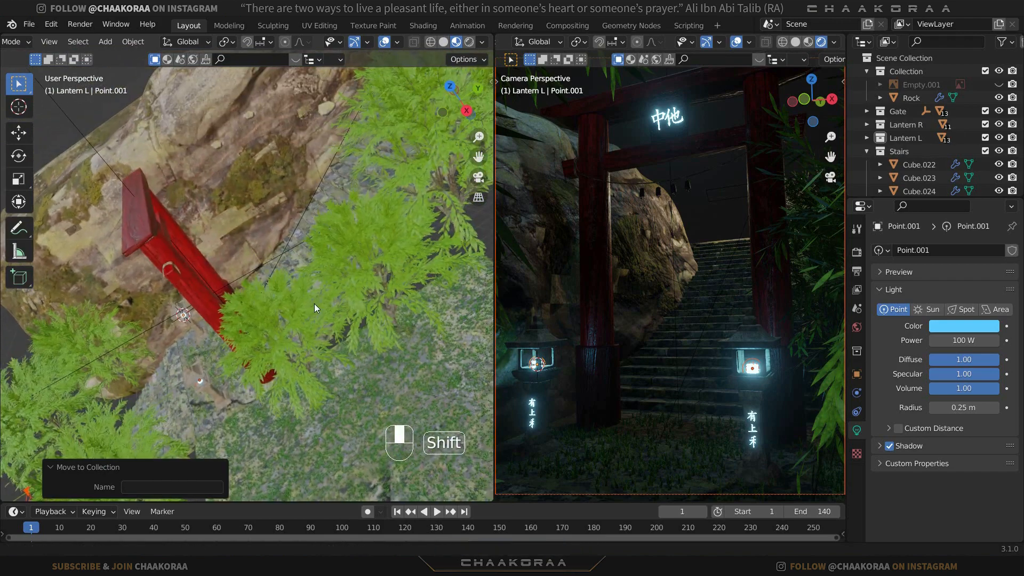
mouse_move(235, 322)
middle_mouse_down("shift")
mouse_move(197, 324)
mouse_move(249, 314)
middle_mouse_up("shift")
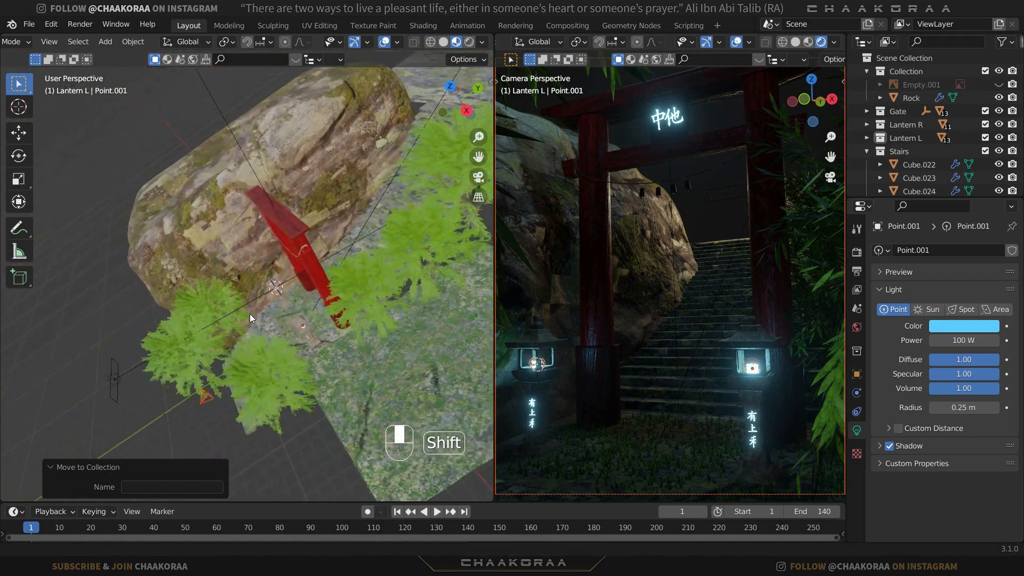
left_click(136, 367)
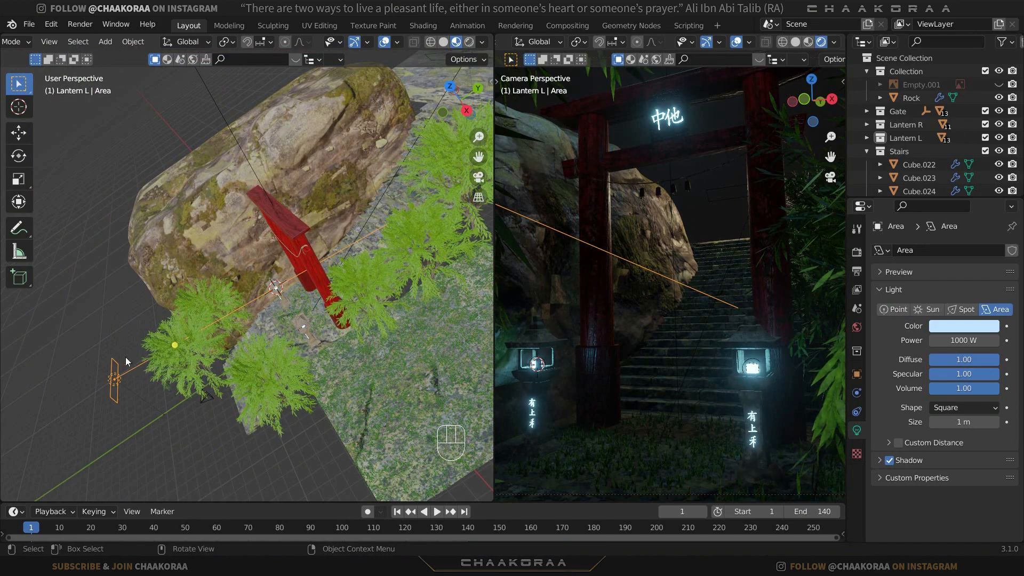
left_click(934, 341)
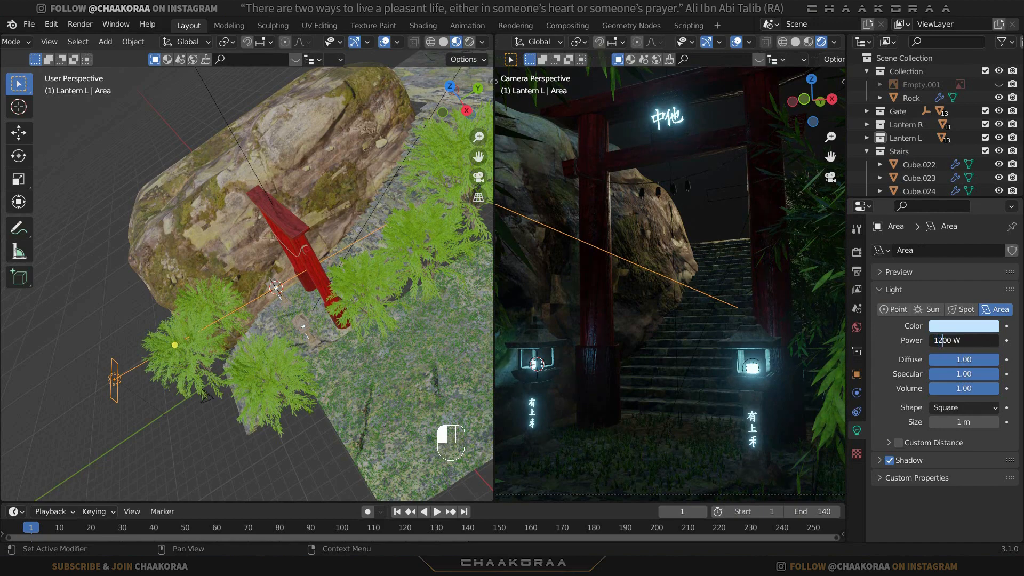
key("Return")
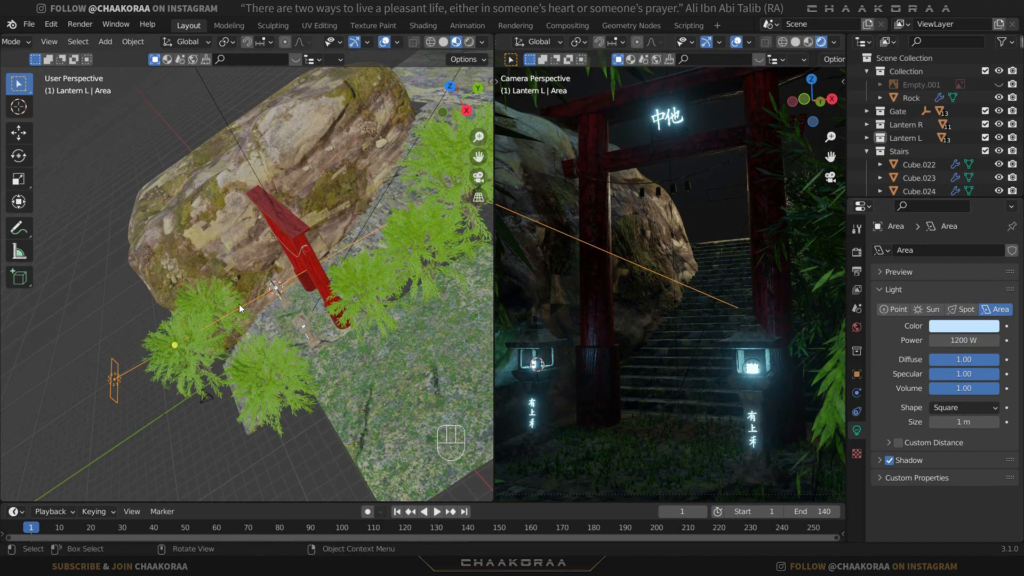
Scale the selected light blue area light by about 3.4 along global Z
key("s")
key("z")
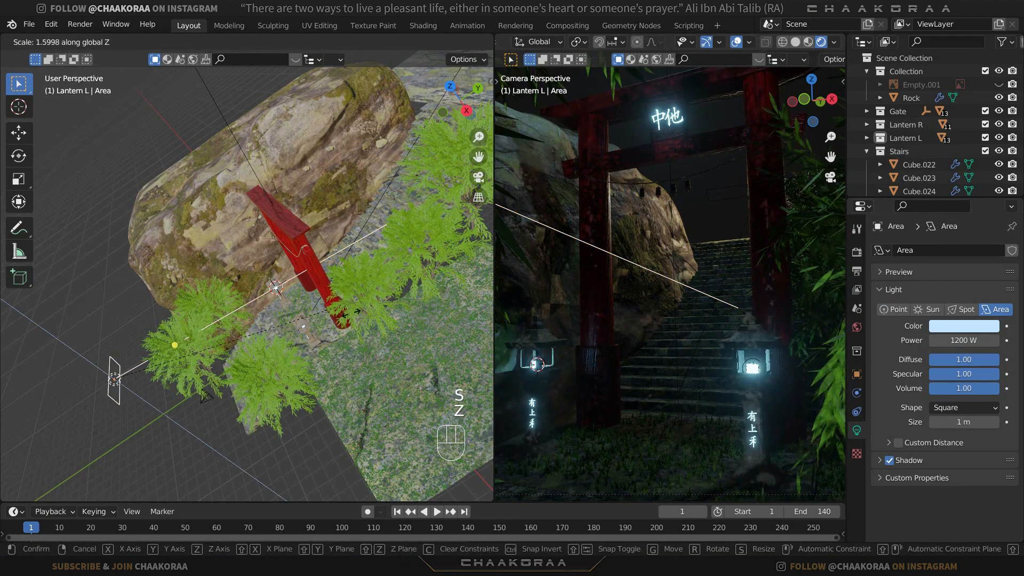
left_click(136, 347)
Add an area light at the 3D cursor on the lantern and rotate it about -90° in right view to face the gate
key("KP_3")
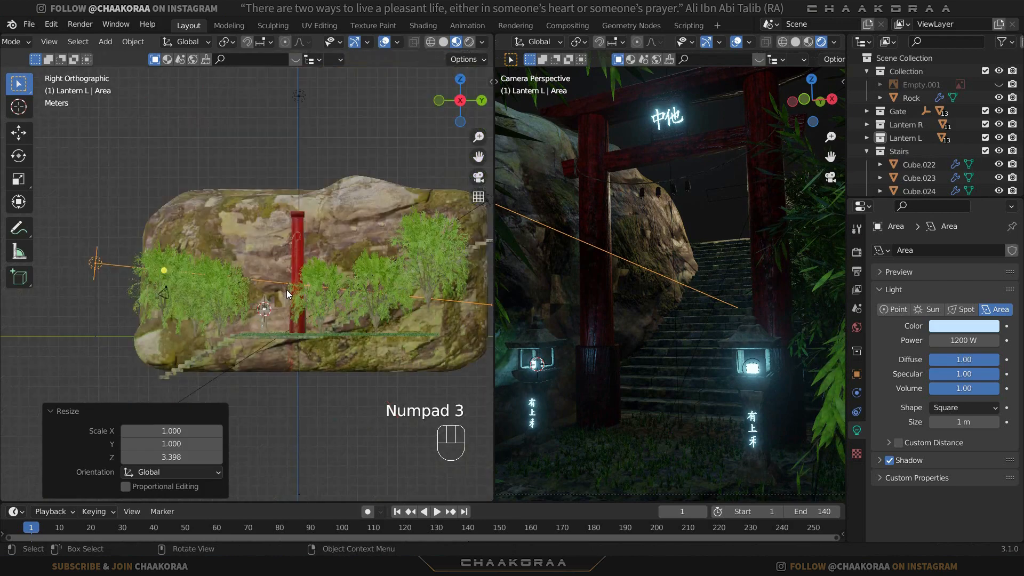
scroll(258, 317, "up", 5)
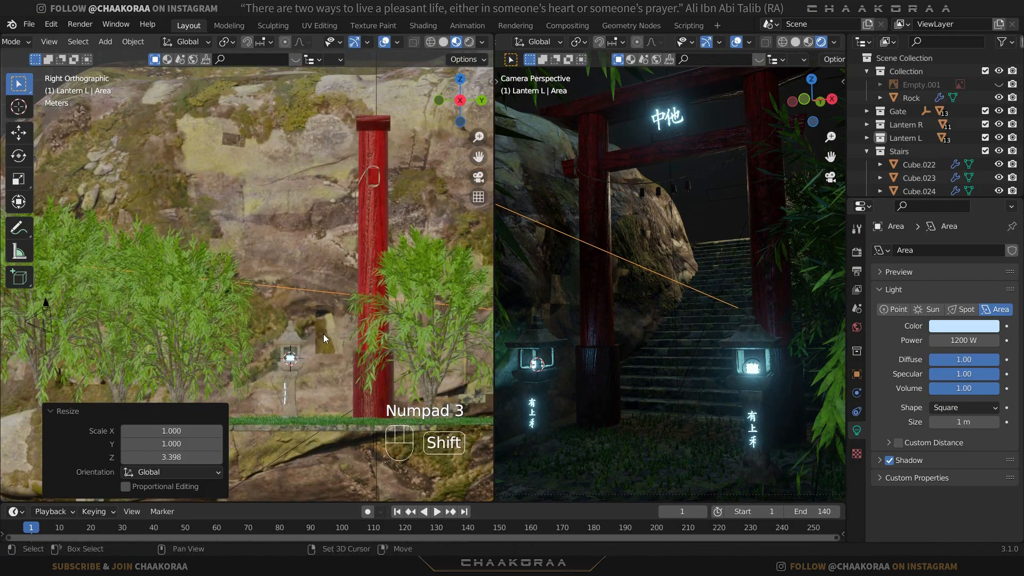
key("shift+a")
mouse_move(323, 334)
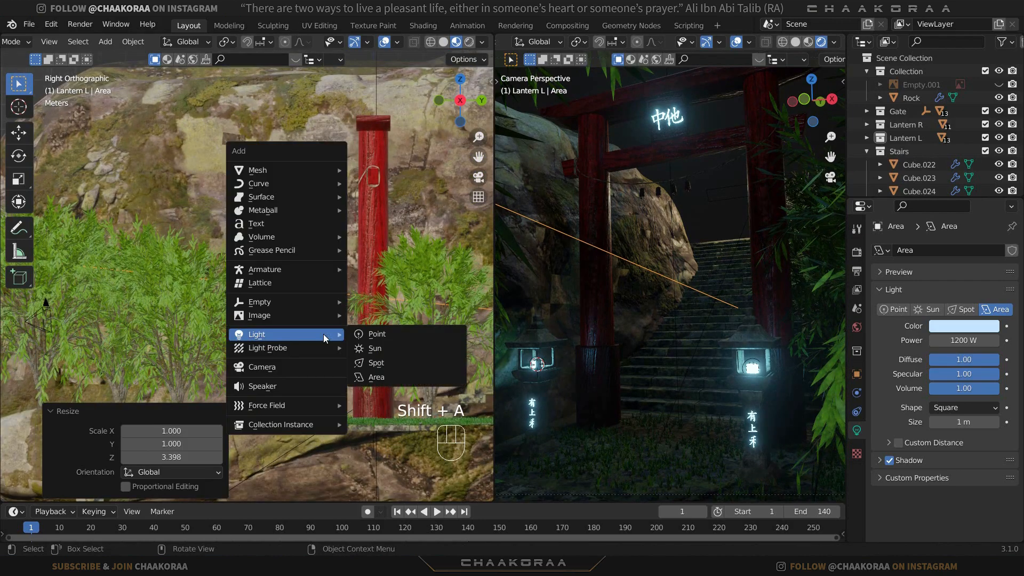
left_click(396, 377)
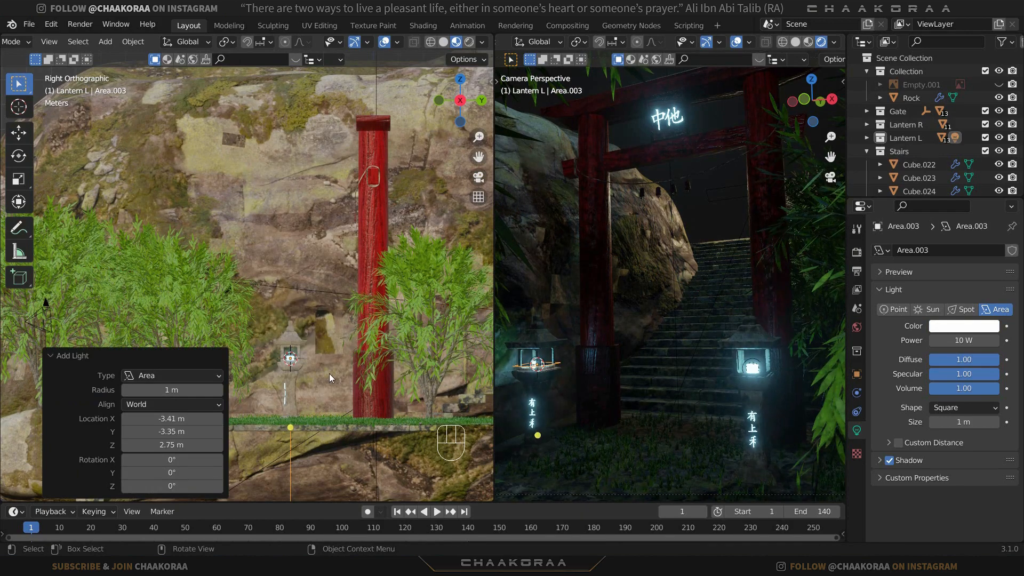
key("r")
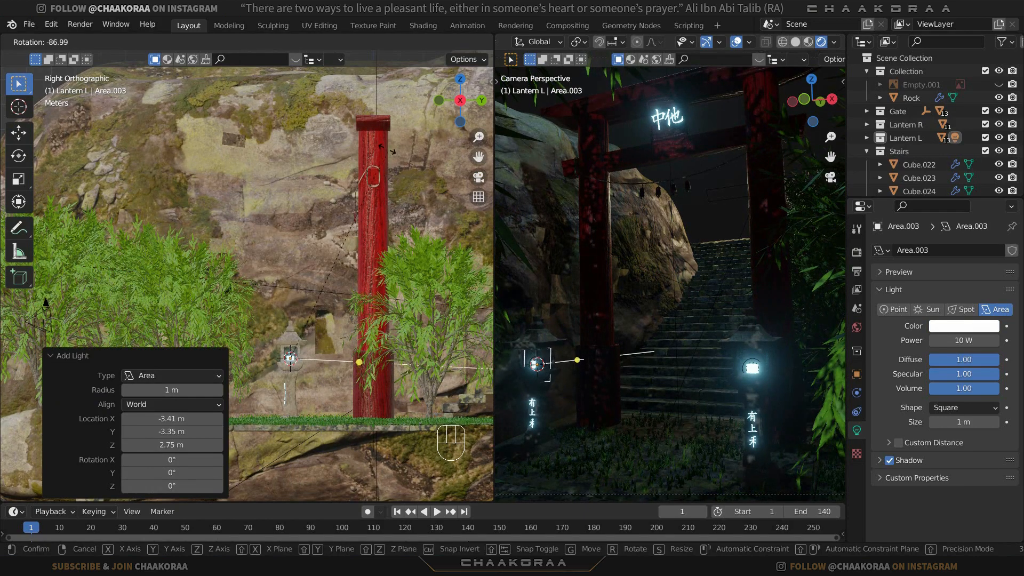
left_click(389, 120)
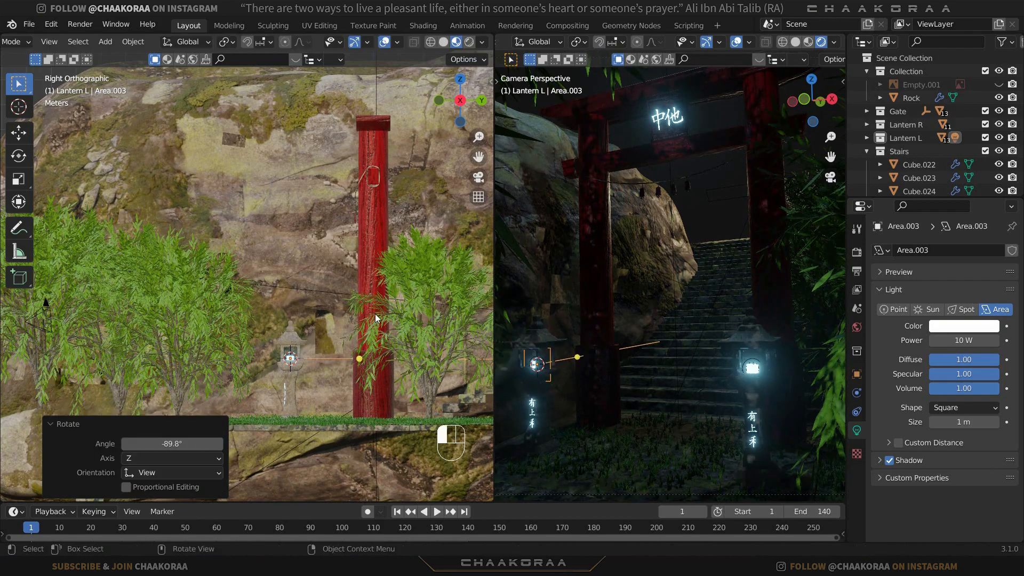
Scale the new area light by about 1.74 and move it about 0.6 m along Y and 0.04 m in Z
key("s")
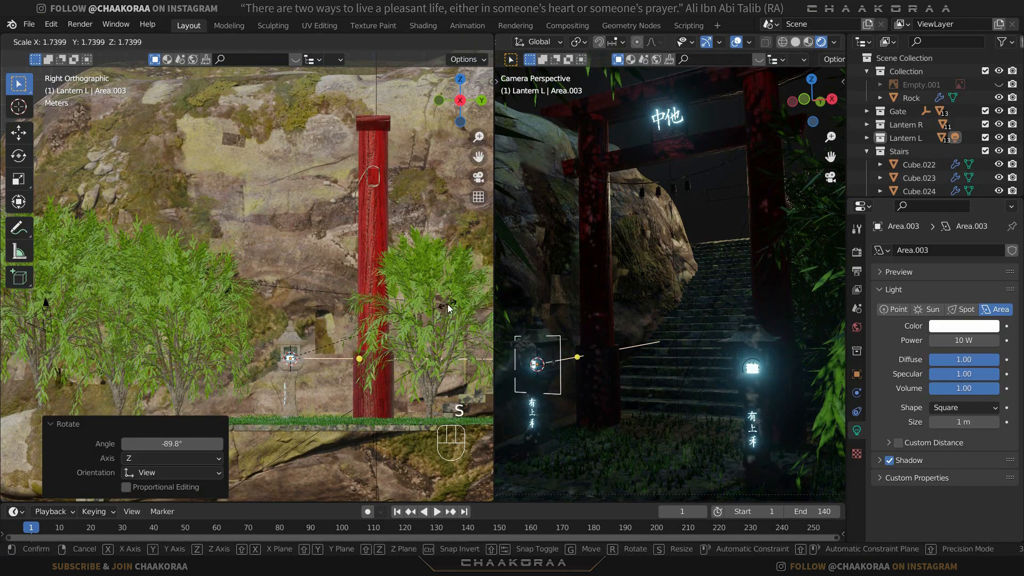
left_click(448, 306)
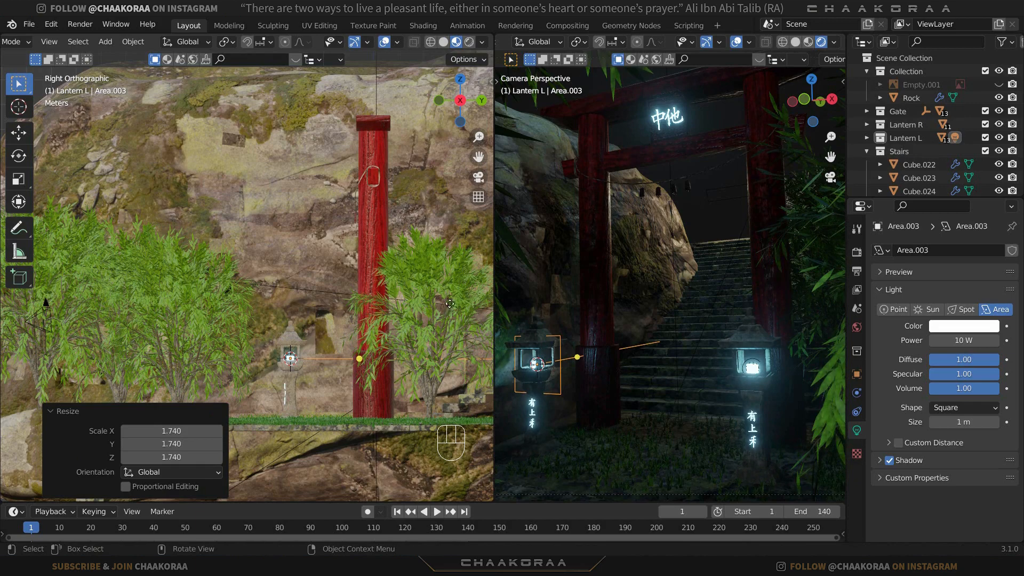
key("g")
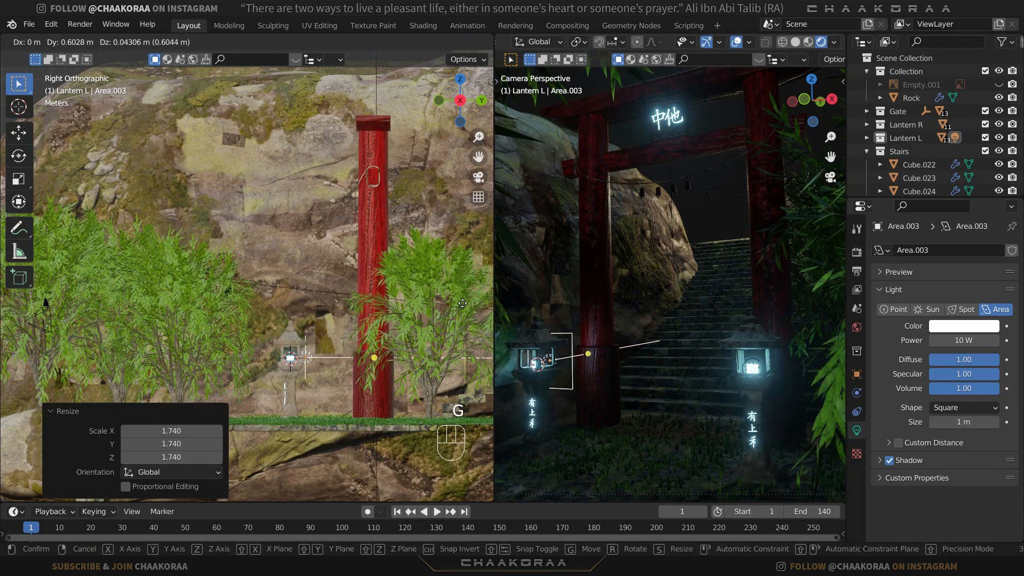
left_click(463, 303)
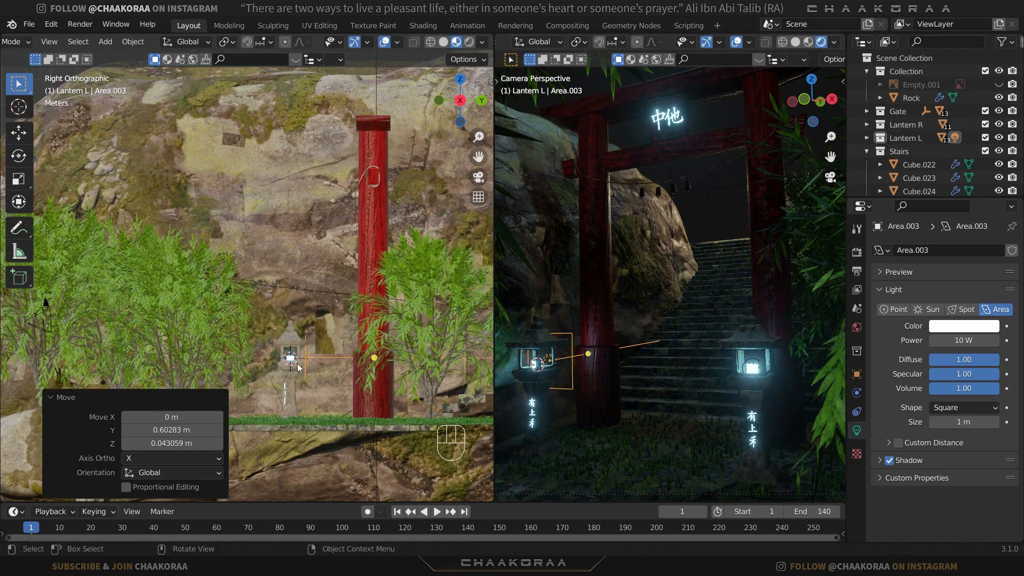
Set the new area light's color to light blue with hue about 0.566, saturation about 0.777 and value 1.000
scroll(298, 366, "up", 3)
scroll(297, 363, "down", 2)
middle_click_drag(393, 383, 363, 348, "shift")
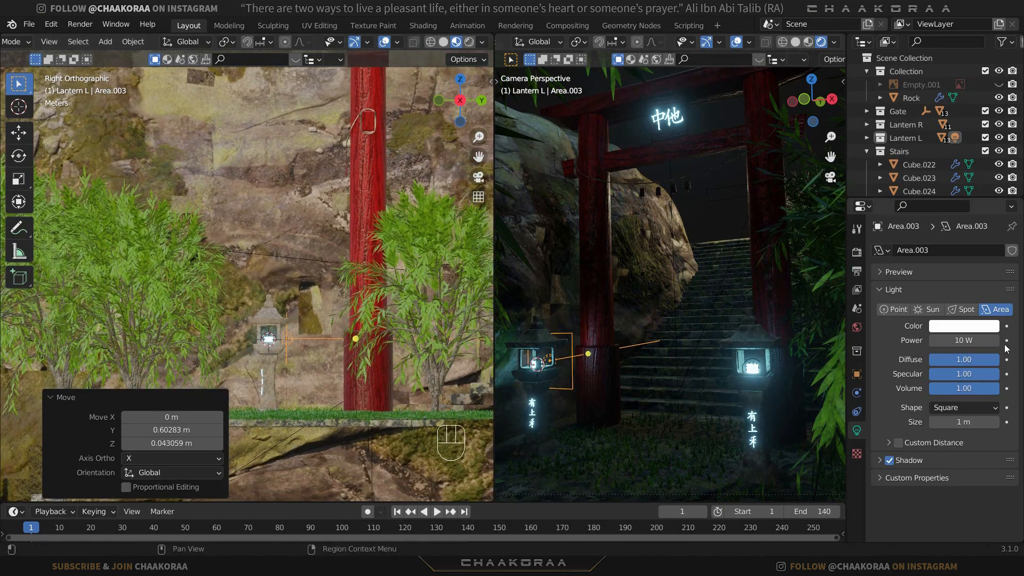
left_click(988, 330)
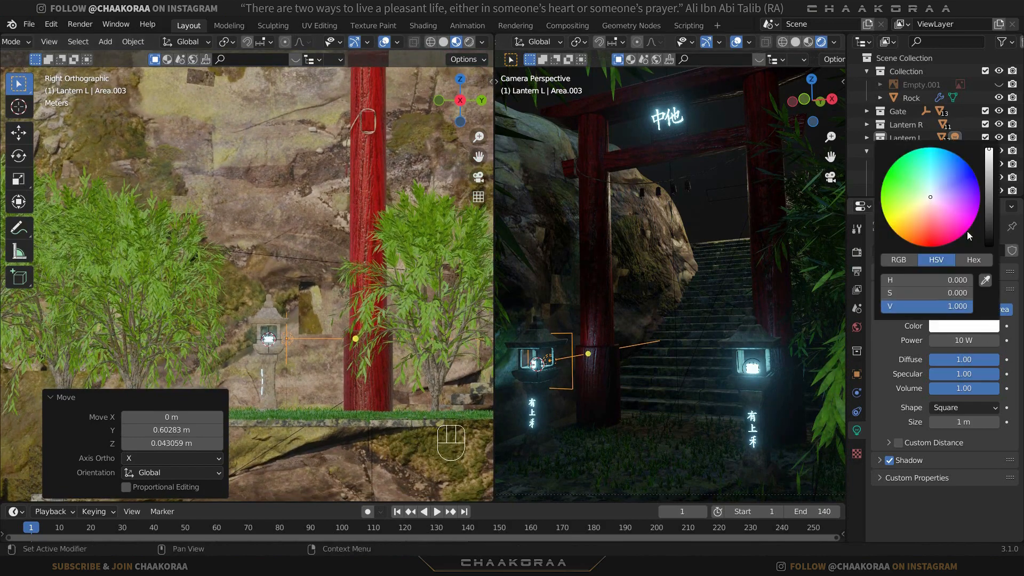
left_click(930, 177)
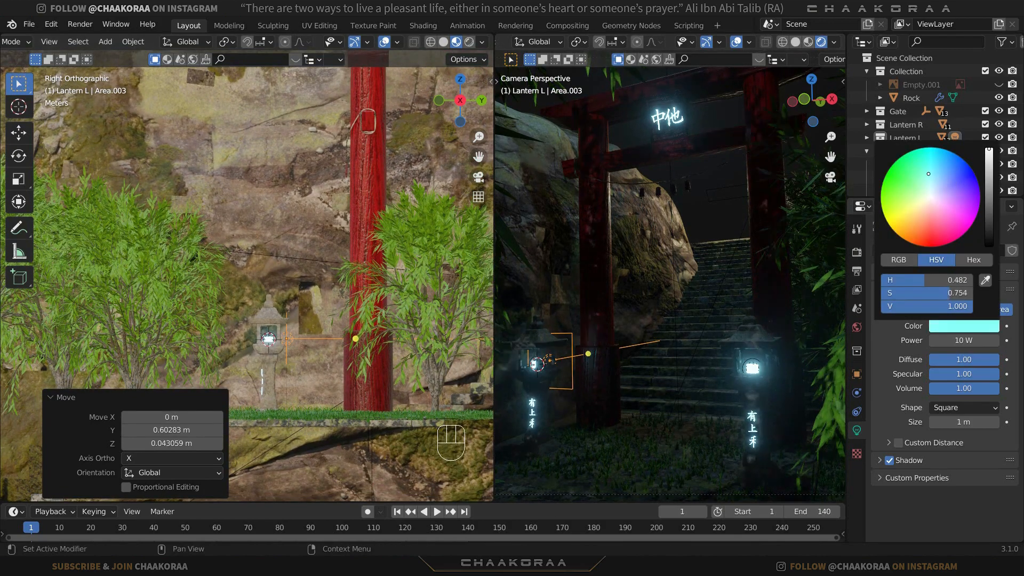
left_click(938, 173)
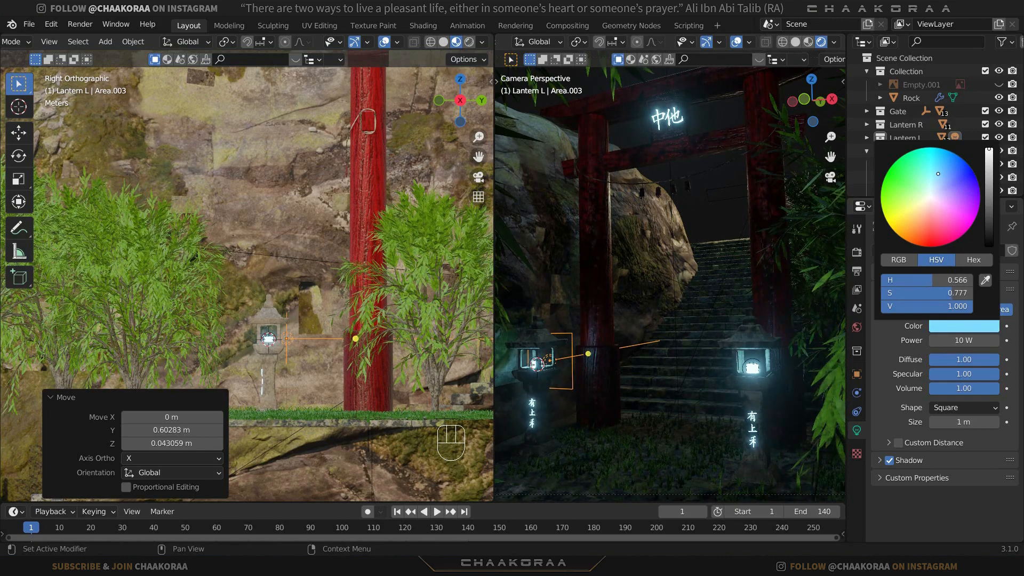
Set the new lantern light's power to about 30.1 W and duplicate it about 6.6 m along X to the other lantern
left_click_drag(957, 340, 982, 340)
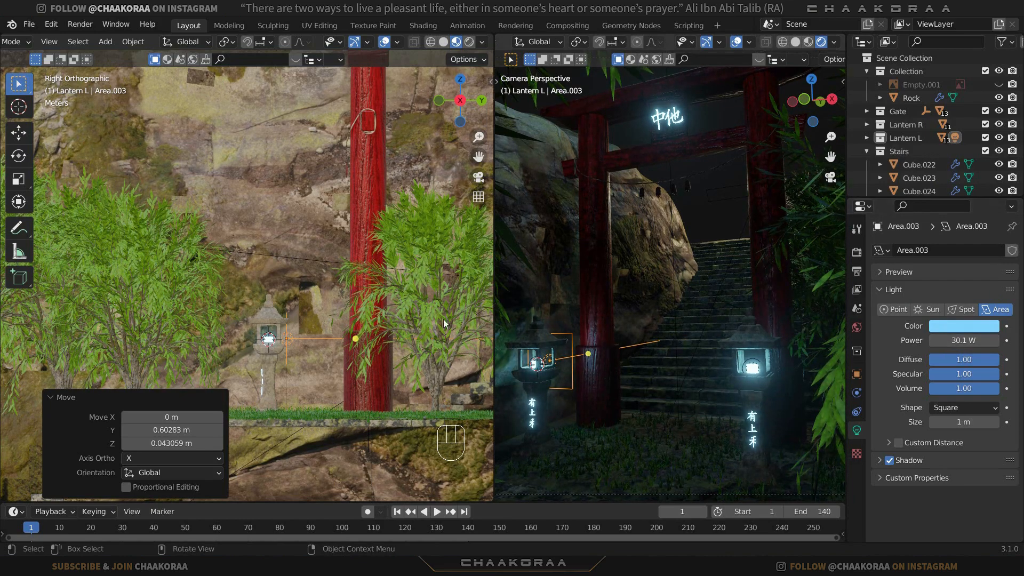
key("KP_1")
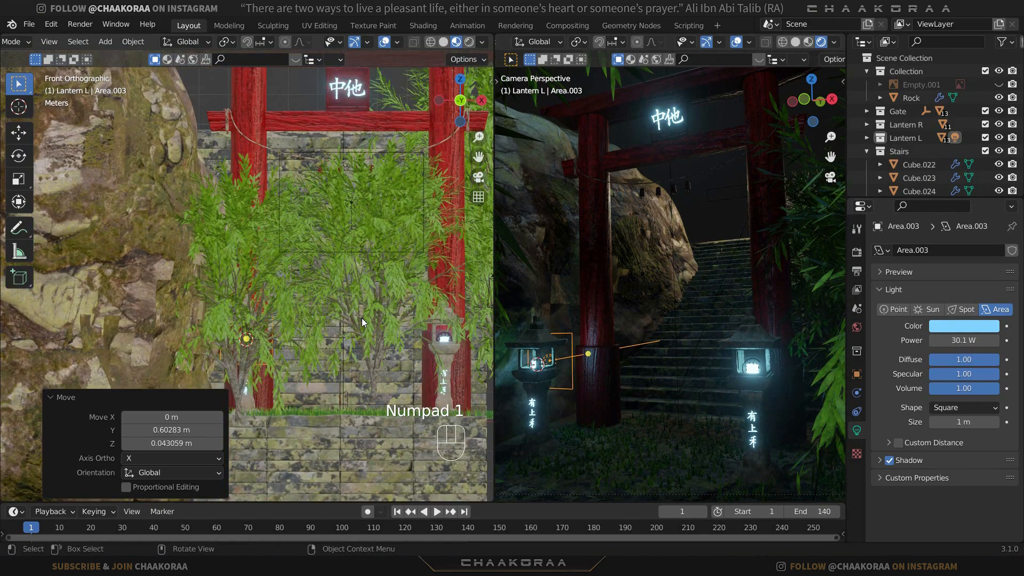
middle_click_drag(350, 321, 300, 318, "shift")
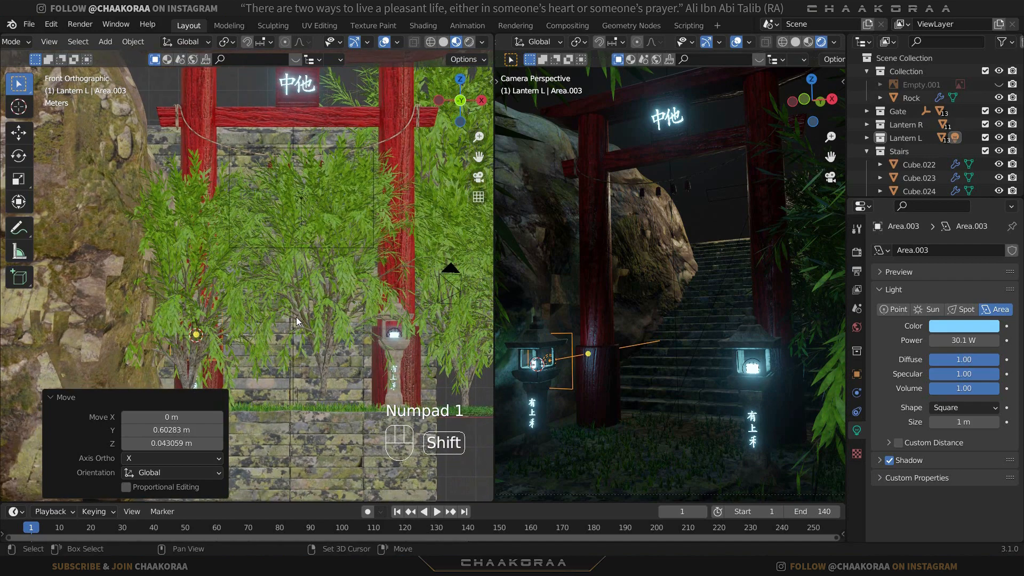
key("shift+d")
key("x")
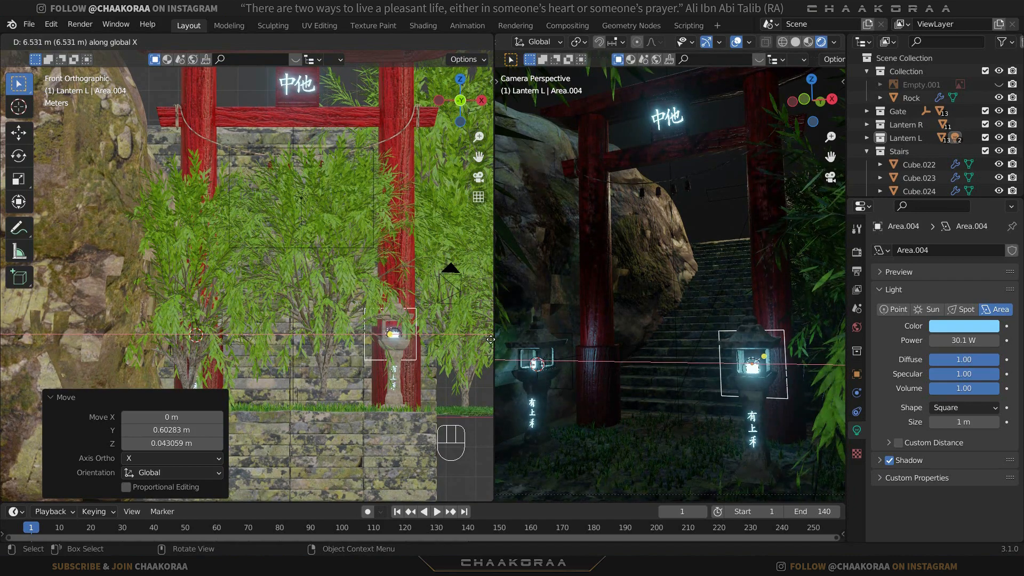
left_click(492, 338)
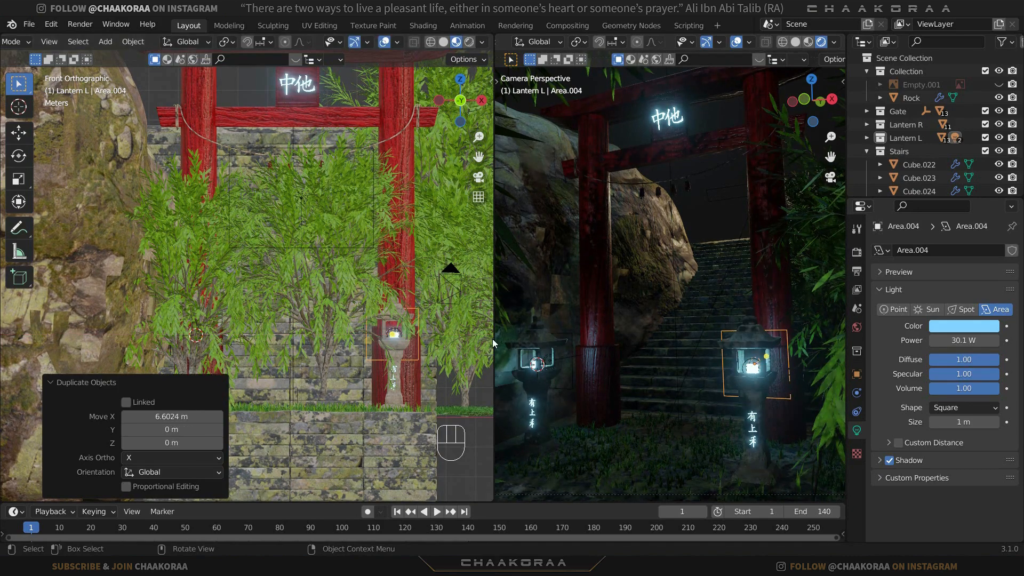
scroll(277, 296, "down", 3)
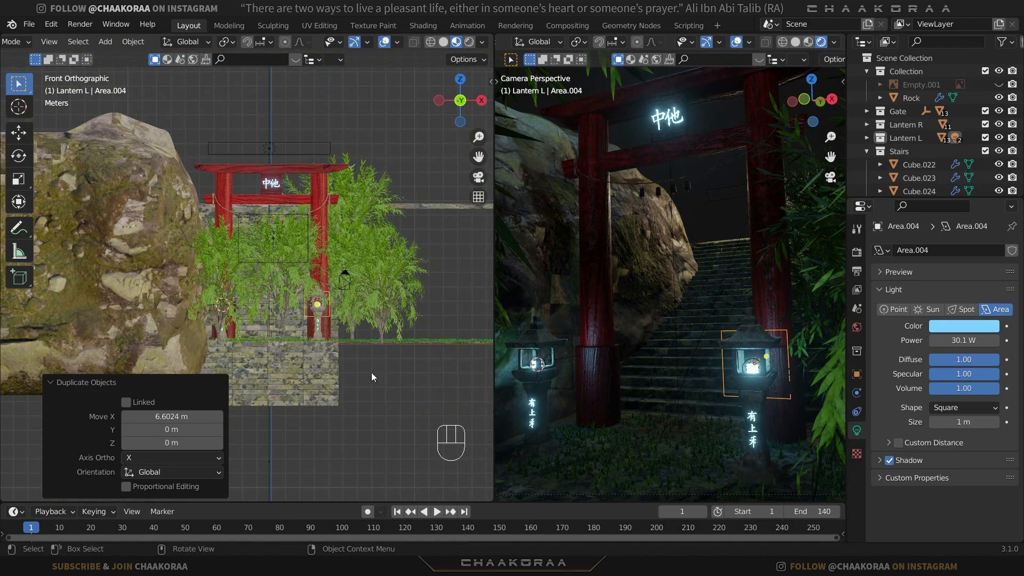
Recolor the large area light high above the gate from light blue to a deeper periwinkle blue
middle_click_drag(371, 372, 123, 227)
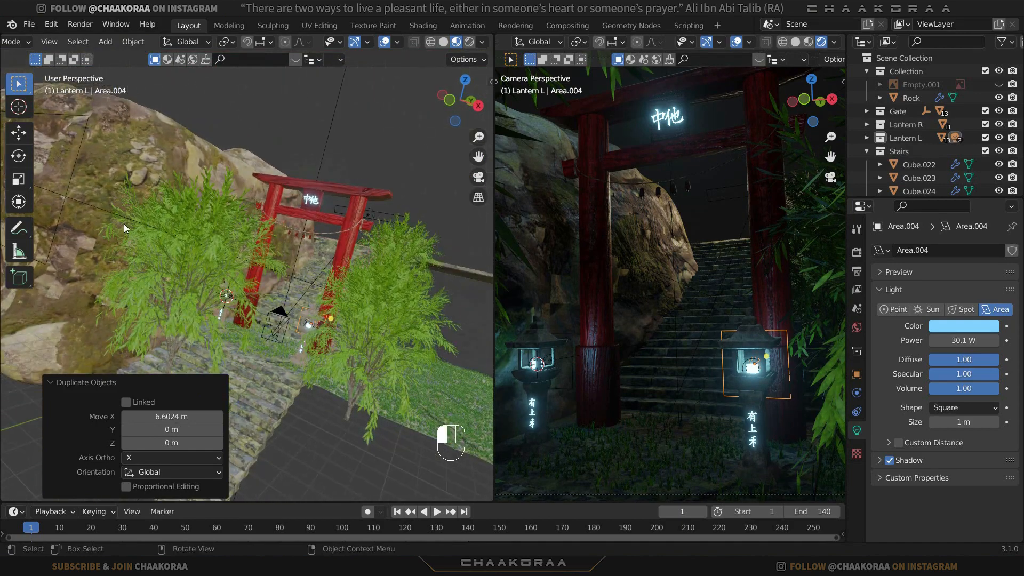
left_click(124, 223)
left_click(108, 213)
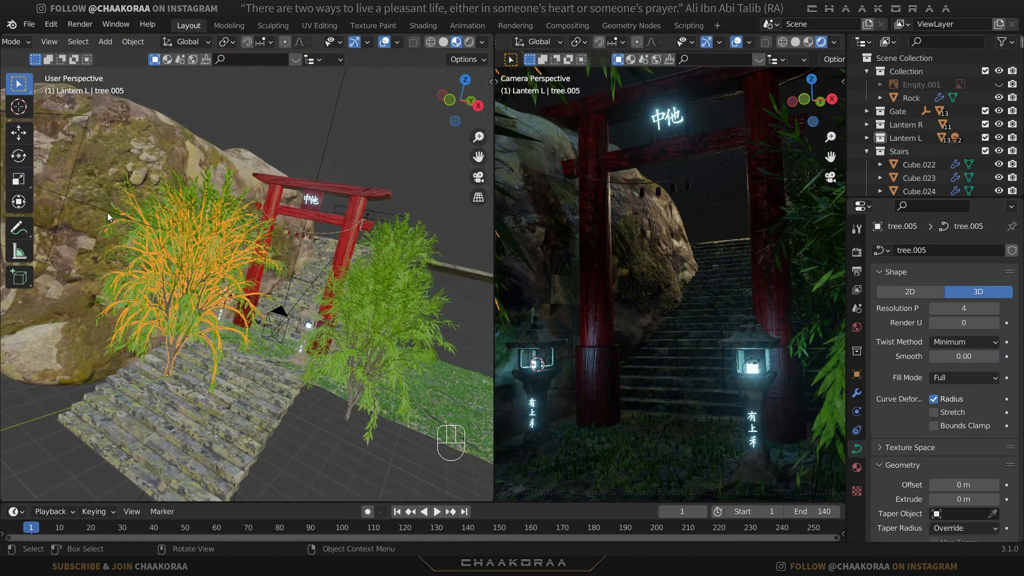
left_click(108, 212)
middle_click_drag(308, 216, 306, 265, "shift")
left_click(306, 265)
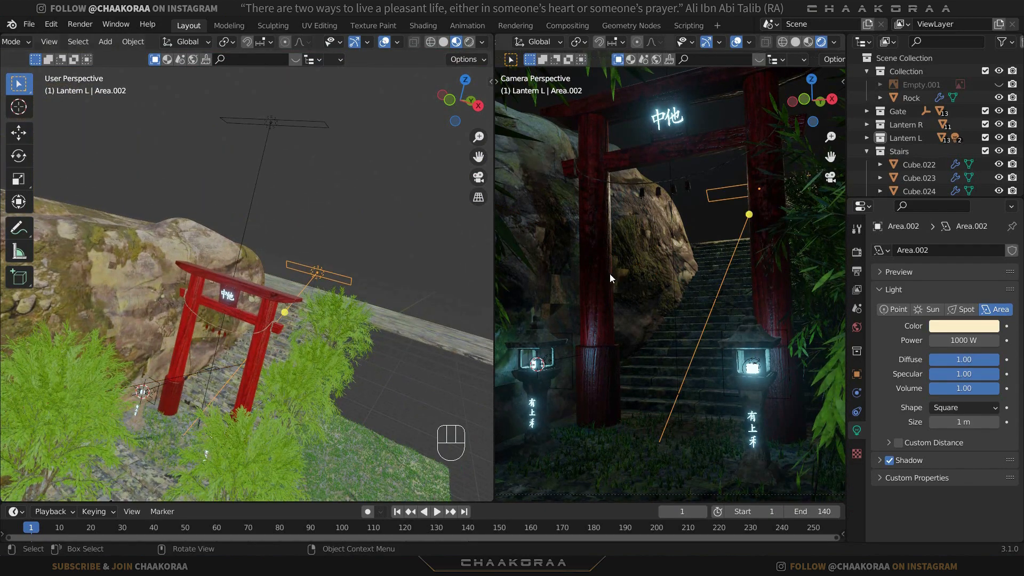
left_click(289, 131)
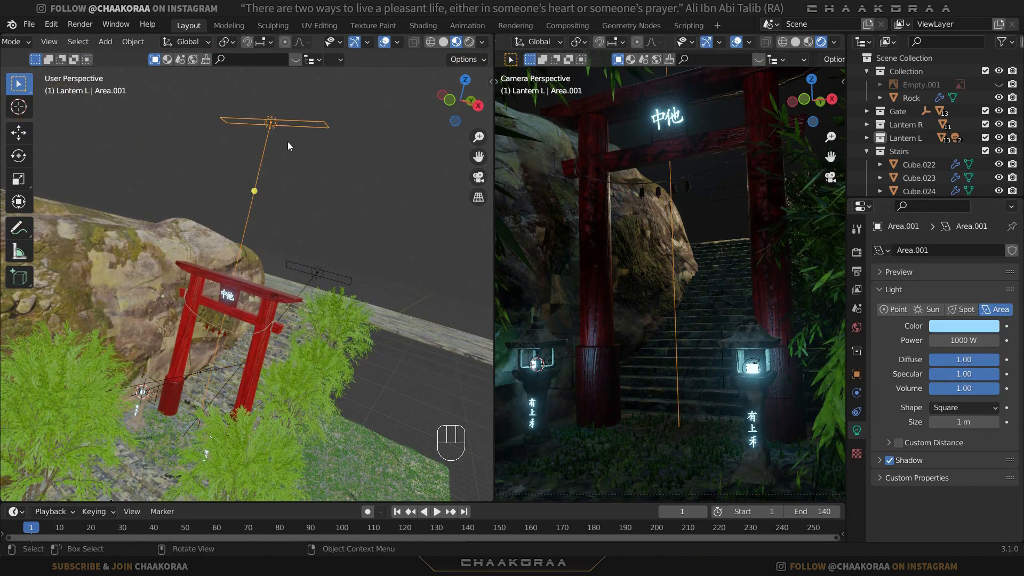
left_click(932, 325)
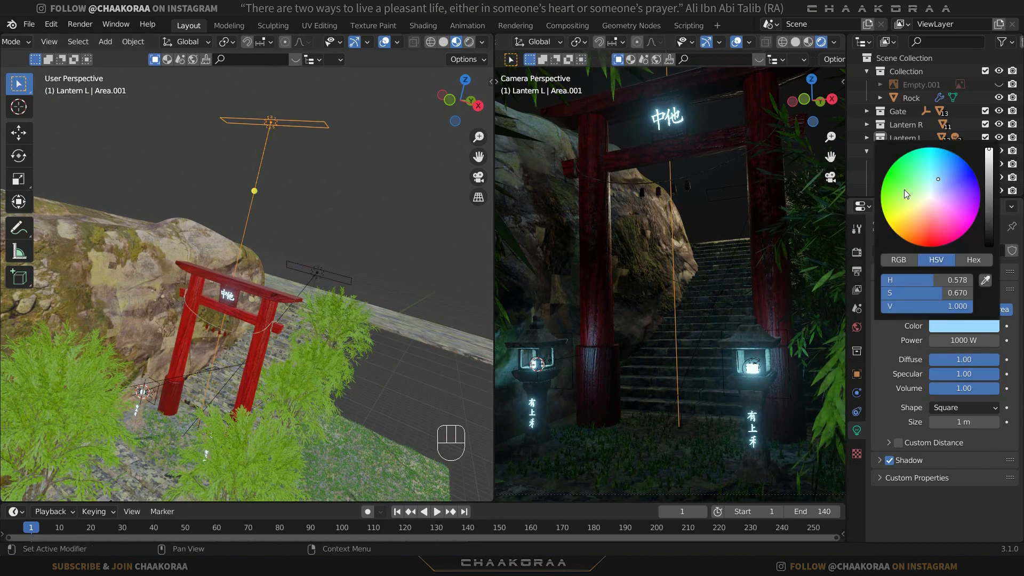
left_click_drag(943, 180, 946, 182)
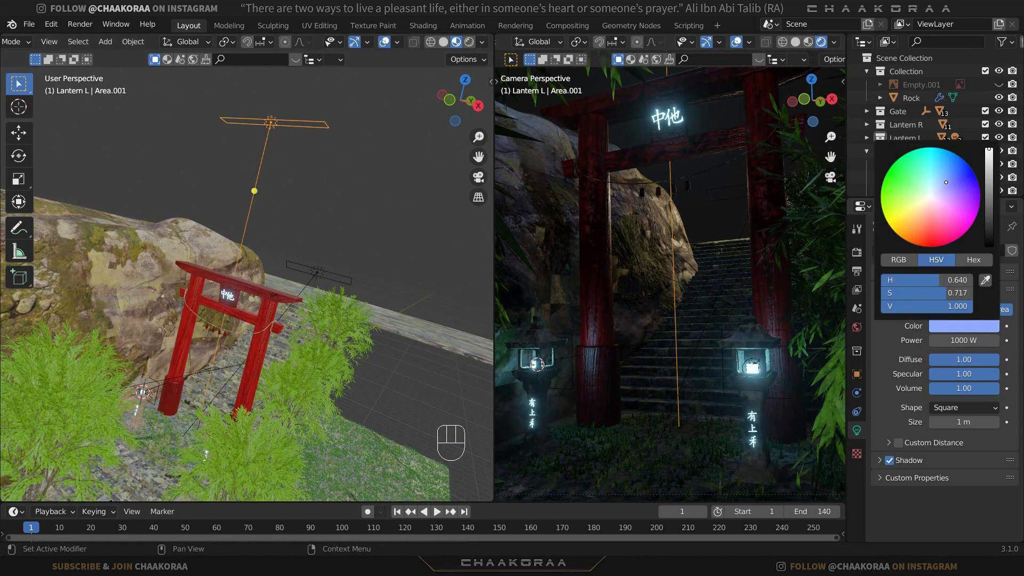
left_click_drag(946, 182, 949, 180)
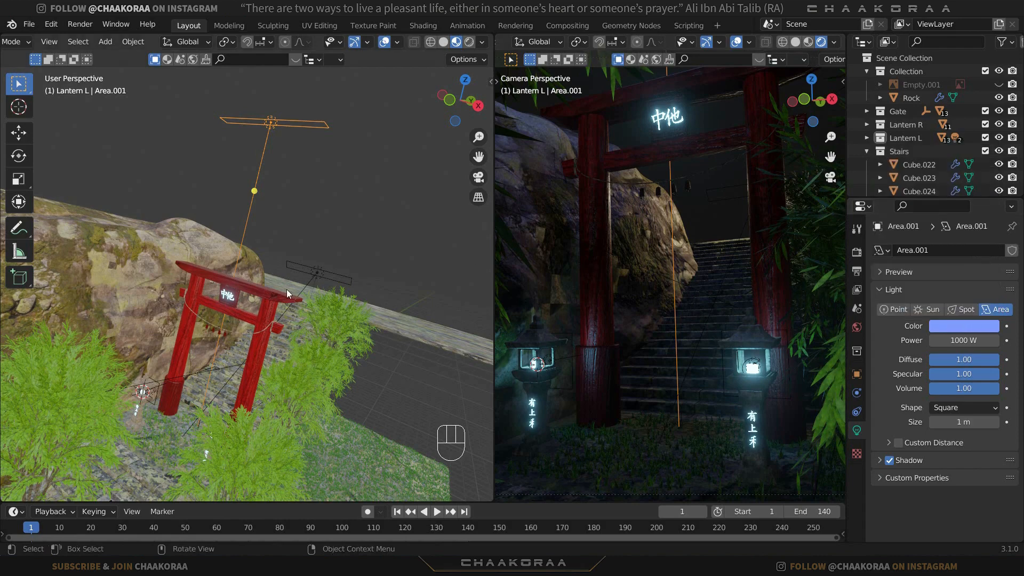
Recolor the 1200 W area light in front of the gate to a soft periwinkle blue
middle_click_drag(247, 330, 402, 241, "shift")
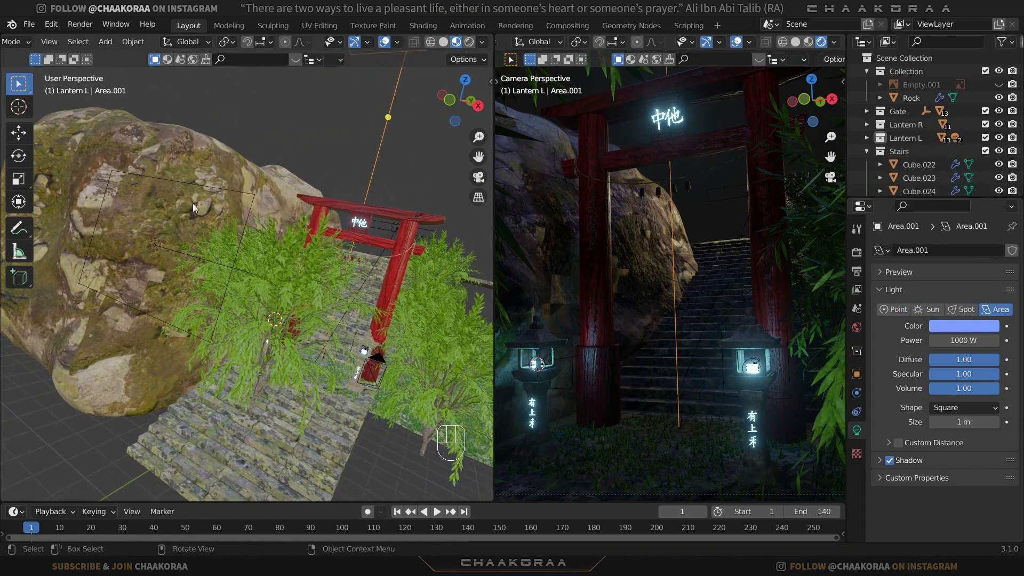
left_click(194, 183)
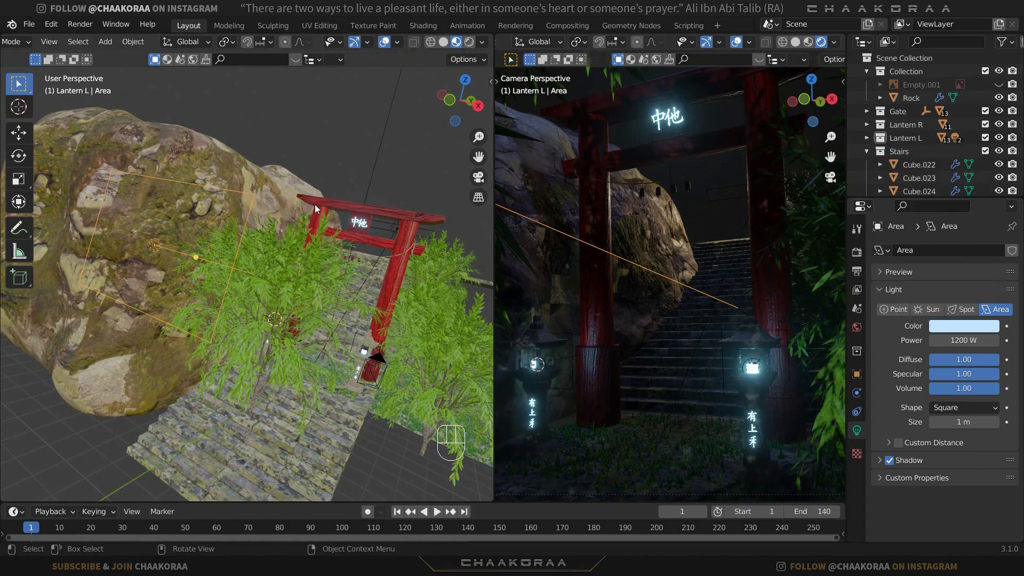
left_click(953, 326)
left_click(945, 184)
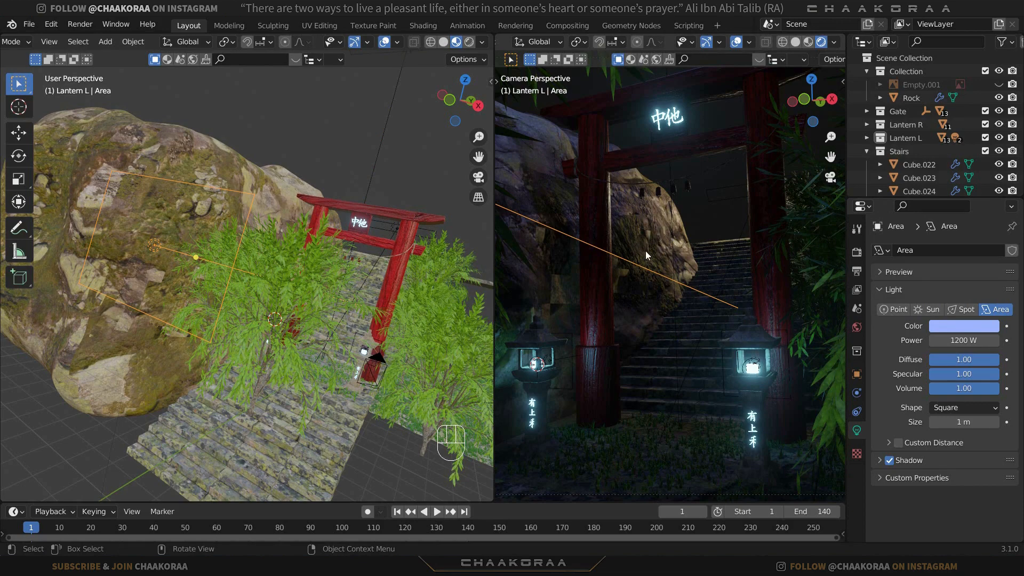
Duplicate the front area light by about -0.67 m Y and 1.65 m Z, and shift the copy about 0.94 m Y and 0.89 m Z
mouse_move(247, 247)
middle_mouse_down()
mouse_move(335, 234)
mouse_move(266, 252)
middle_mouse_up()
key("KP_3")
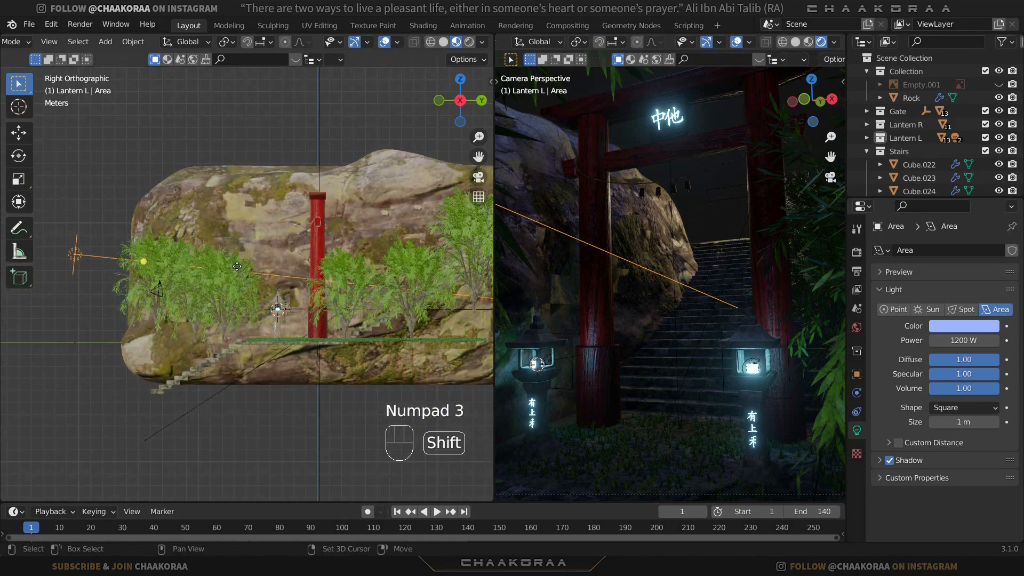
key("shift+d")
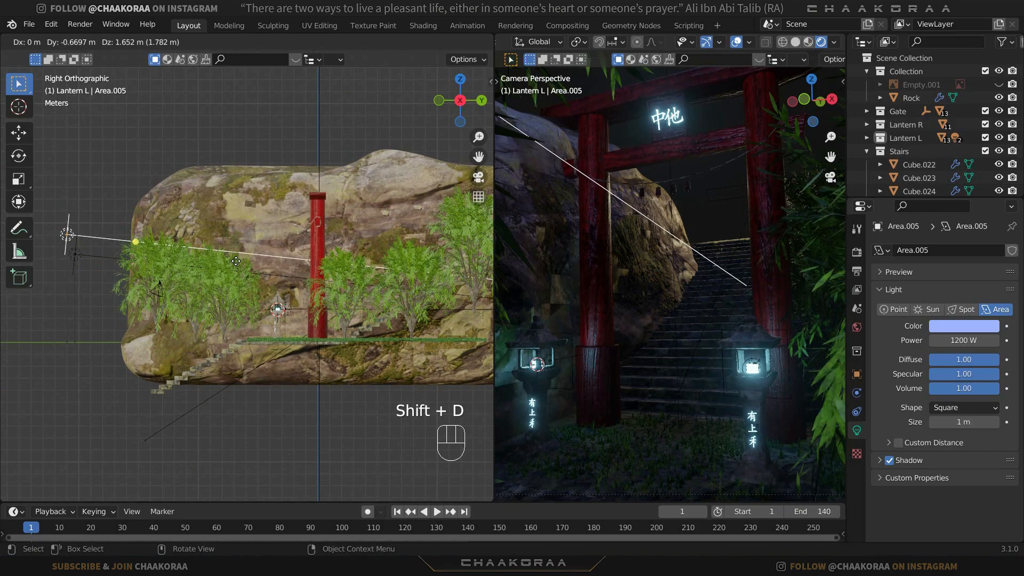
left_click(236, 260)
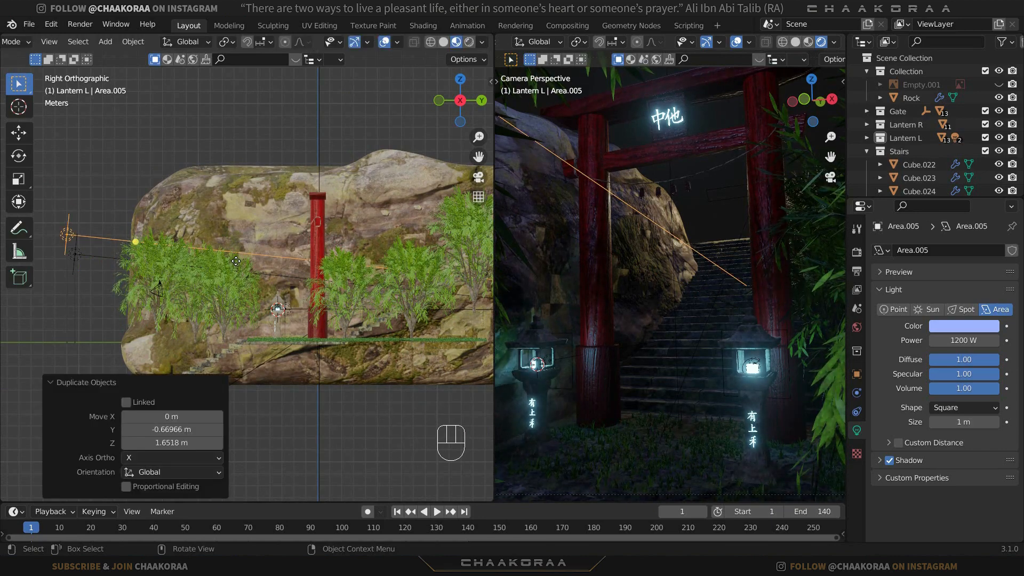
key("g")
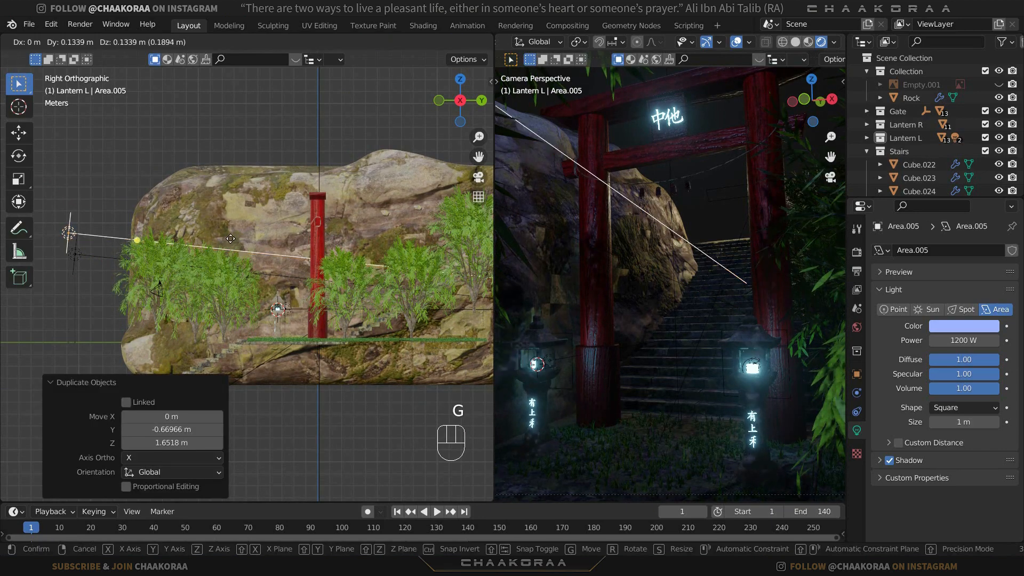
left_click(233, 237)
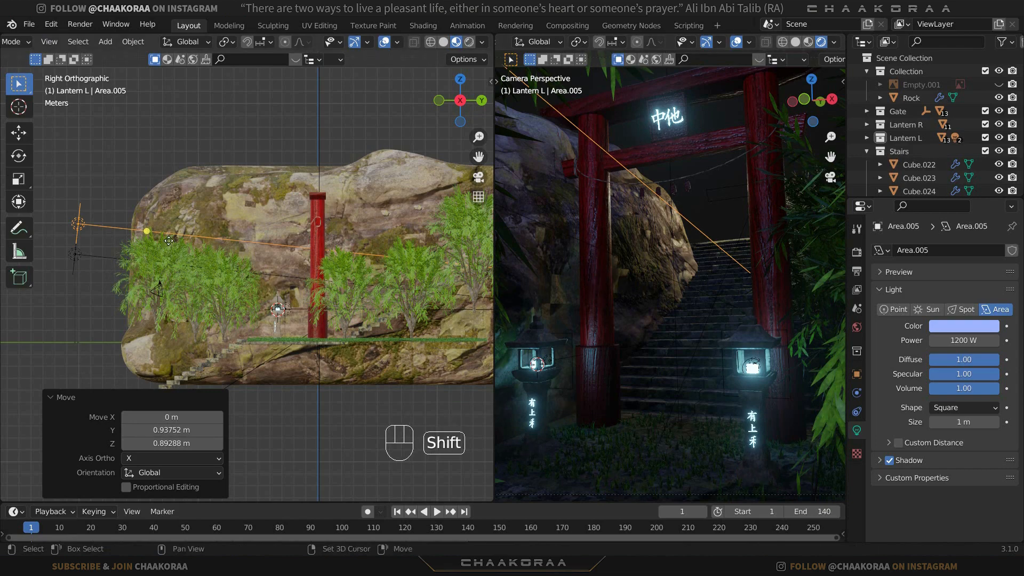
Place a duplicate light behind the gate, about 22.6 m along Y and -2.7 m along Z, rotated -184°, and save the file
key("shift+d")
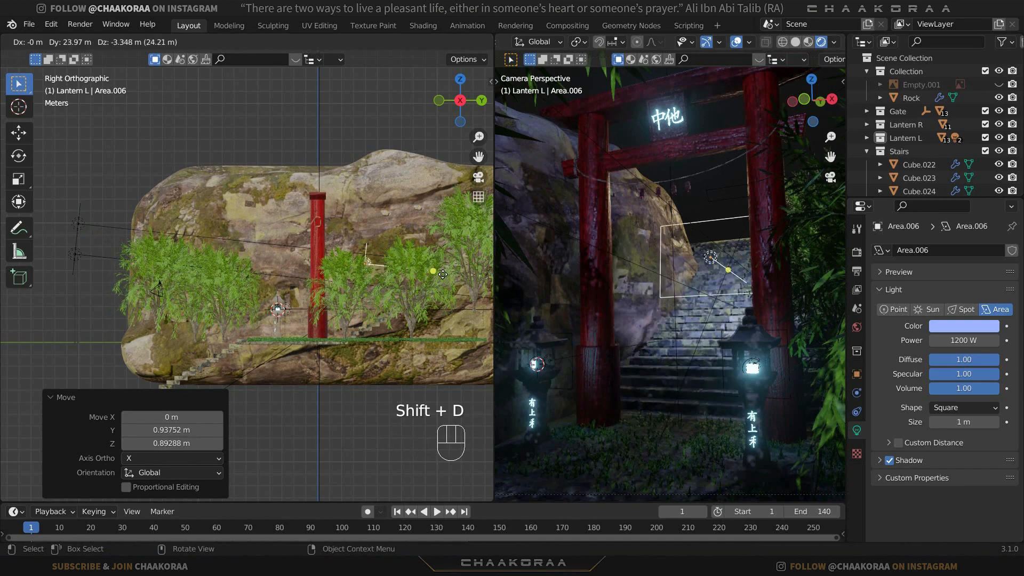
left_click(454, 272)
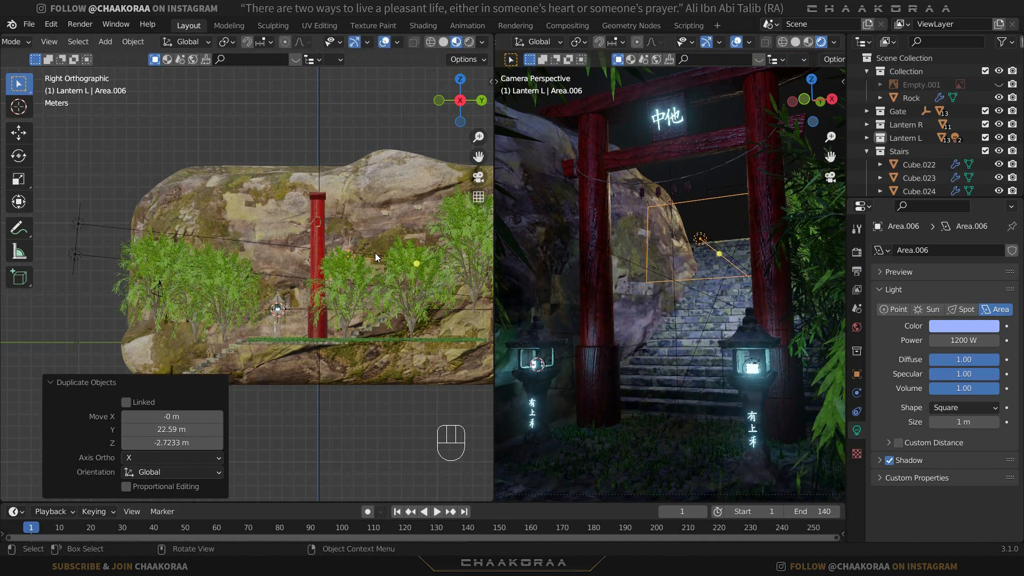
key("r")
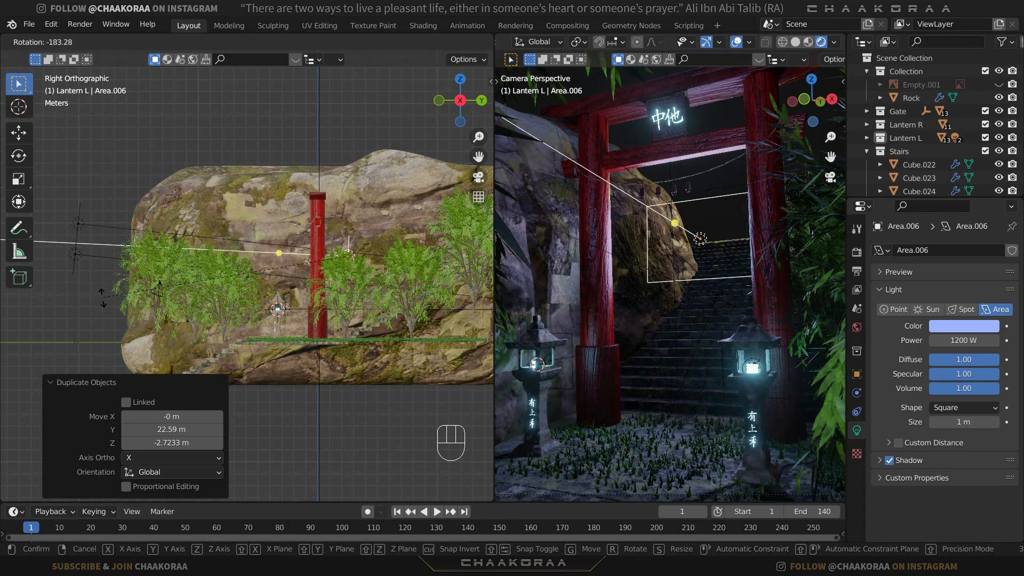
left_click(188, 290)
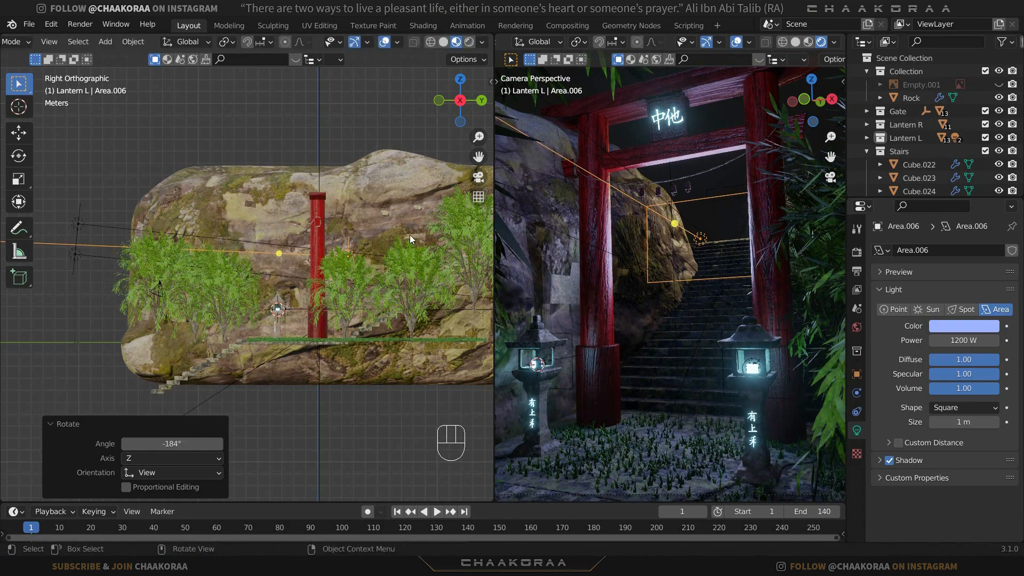
key("ctrl+s")
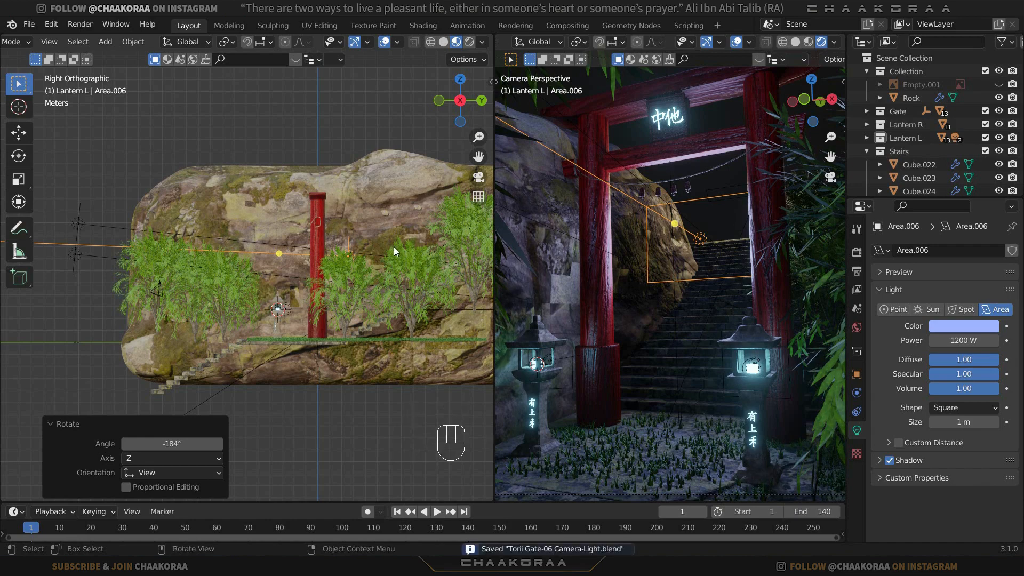
Scale the light behind the gate to 0.136 along global X and move it about -3.75 m along X
middle_click_drag(380, 265, 353, 311)
key("s")
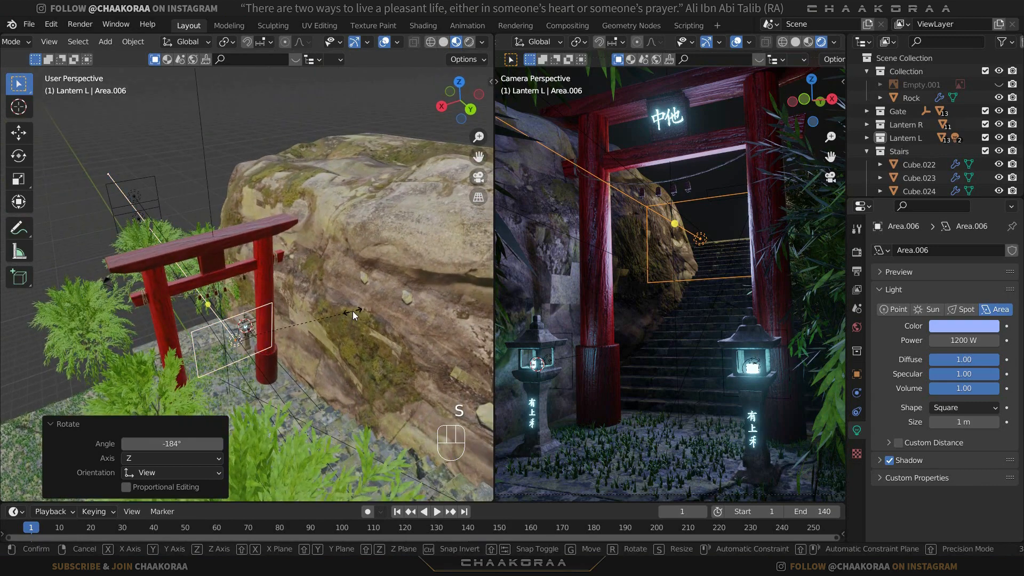
key("x")
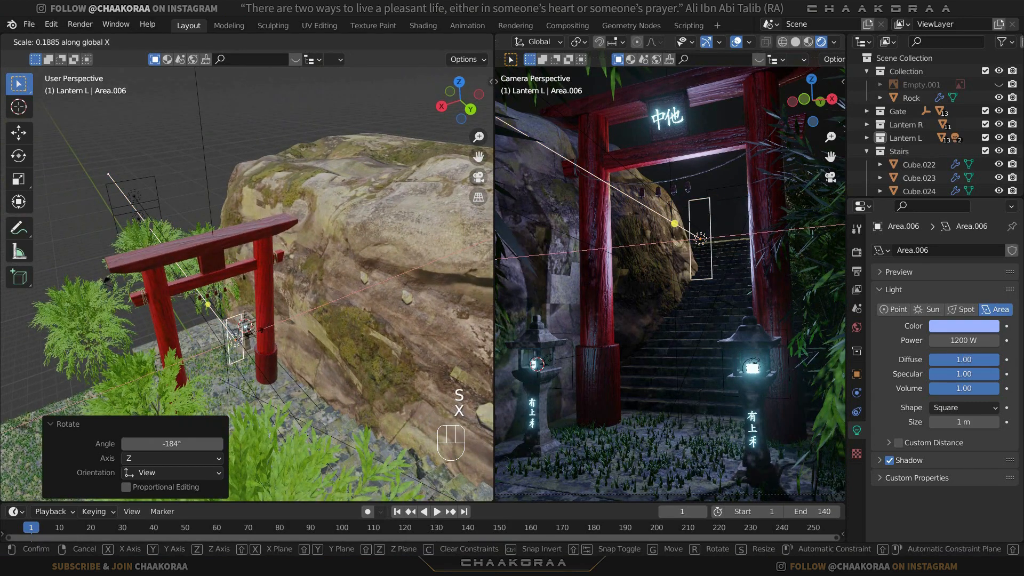
key("Return")
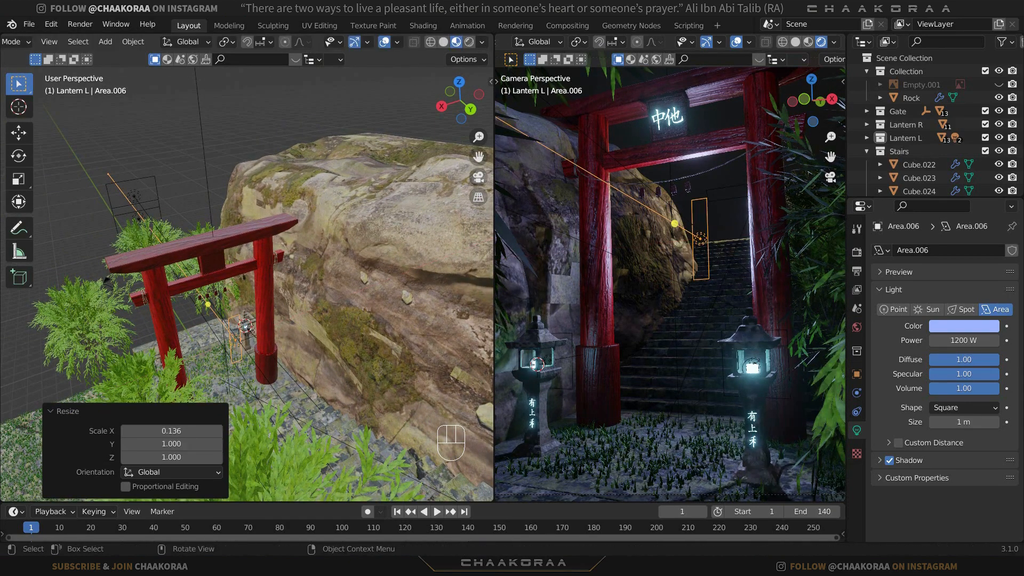
key("g")
key("y")
key("x")
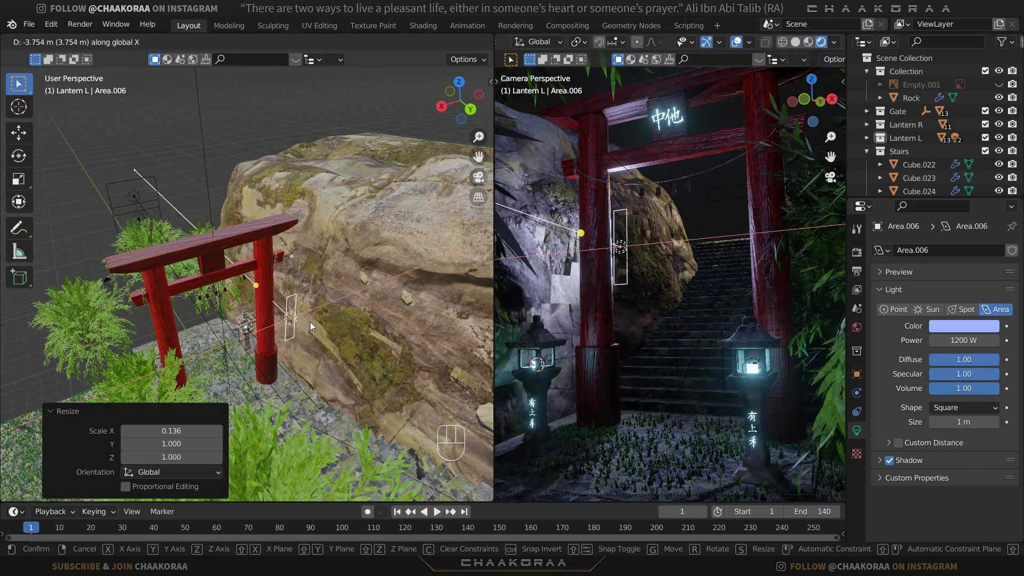
left_click(309, 322)
From the top view, move the light behind the gate about 0.28 m along X and -0.48 m along Y
scroll(315, 319, "up", 2)
middle_click_drag(292, 322, 277, 318)
key("KP_7")
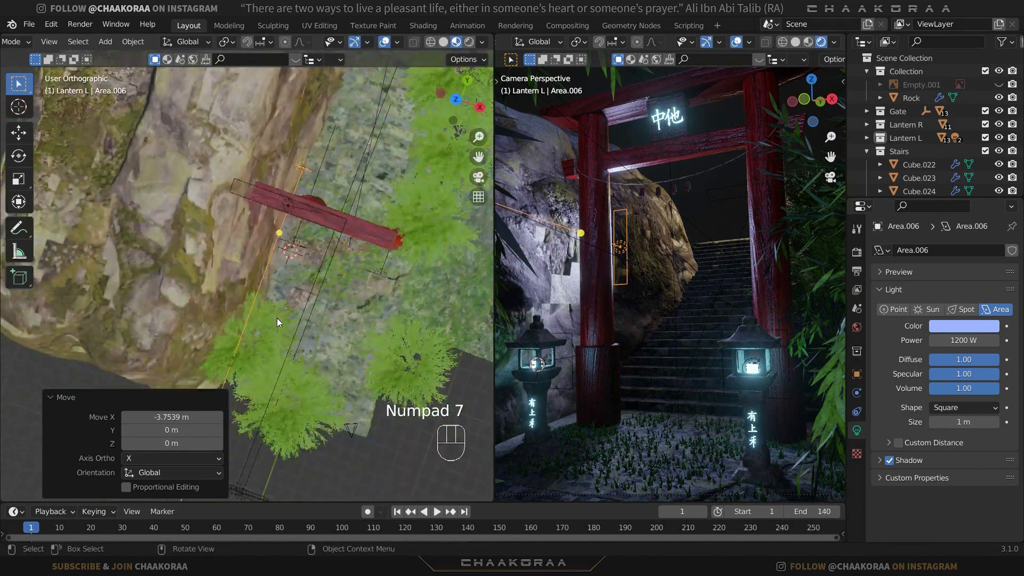
scroll(292, 190, "up", 5)
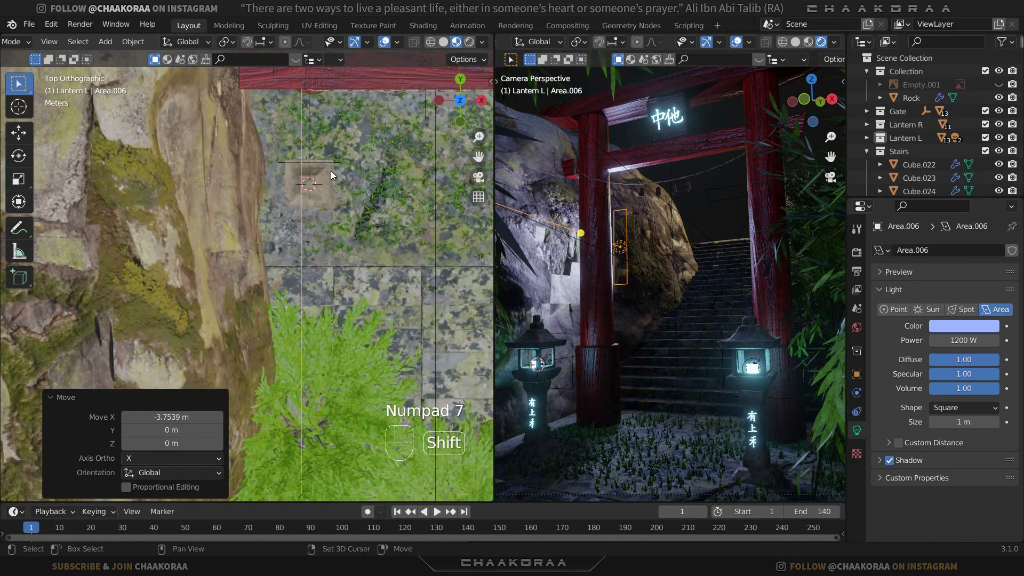
middle_click_drag(331, 171, 298, 334, "shift")
key("g")
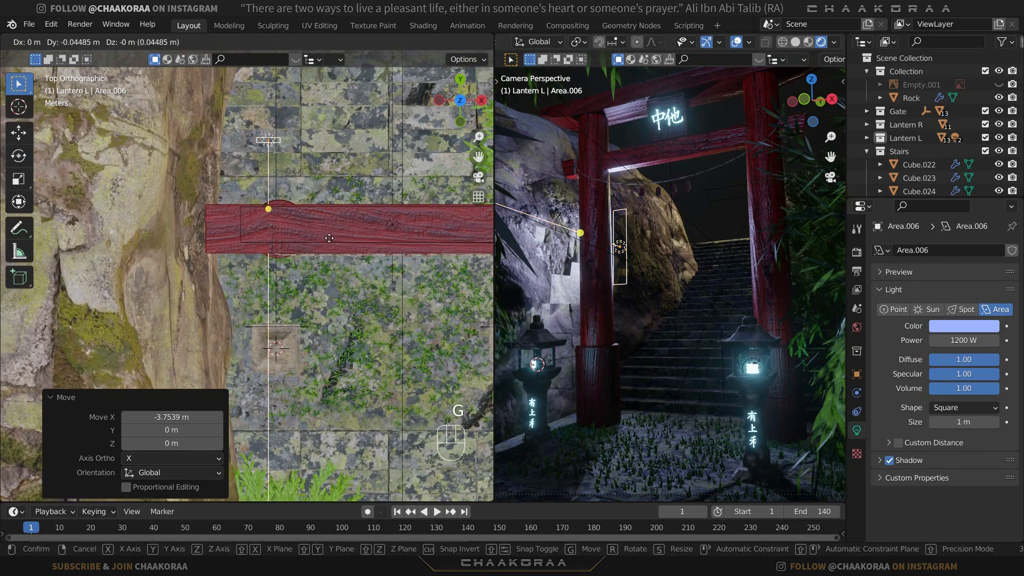
left_click(373, 237)
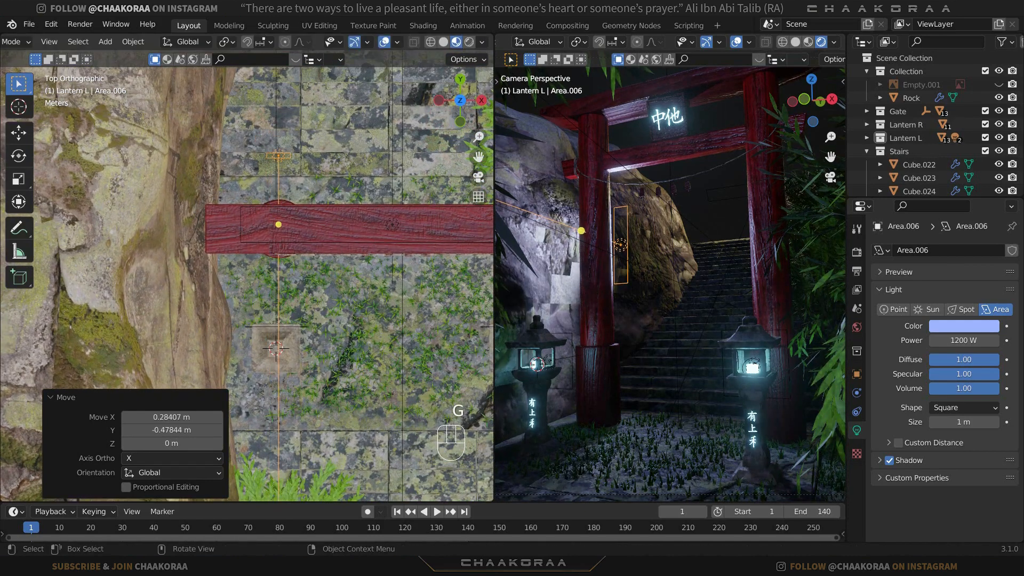
Rotate the light behind the gate about -5.4° around Z and shift it about -0.25 m X and 0.55 m Y
key("r")
left_click(377, 227)
key("g")
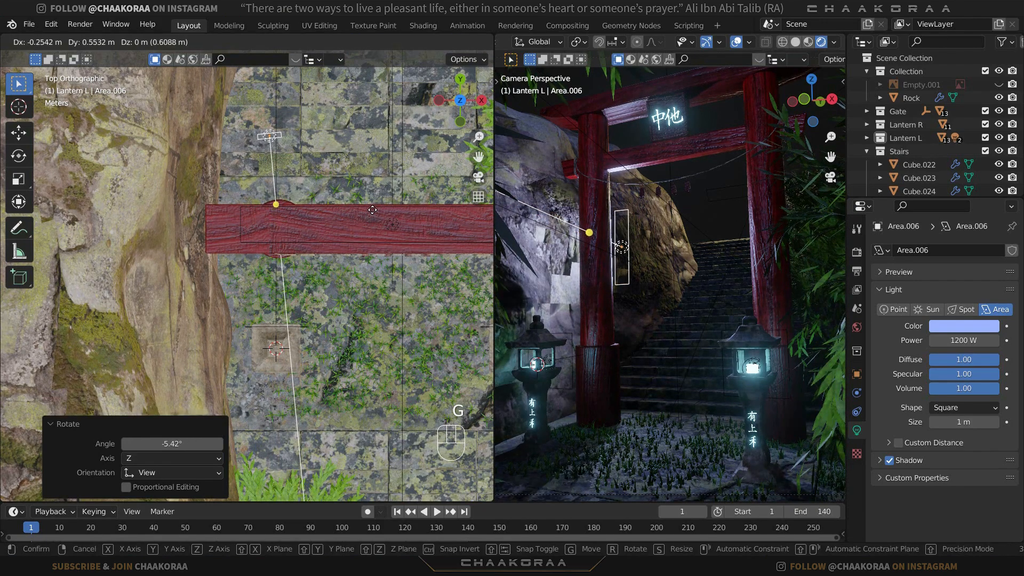
left_click(372, 209)
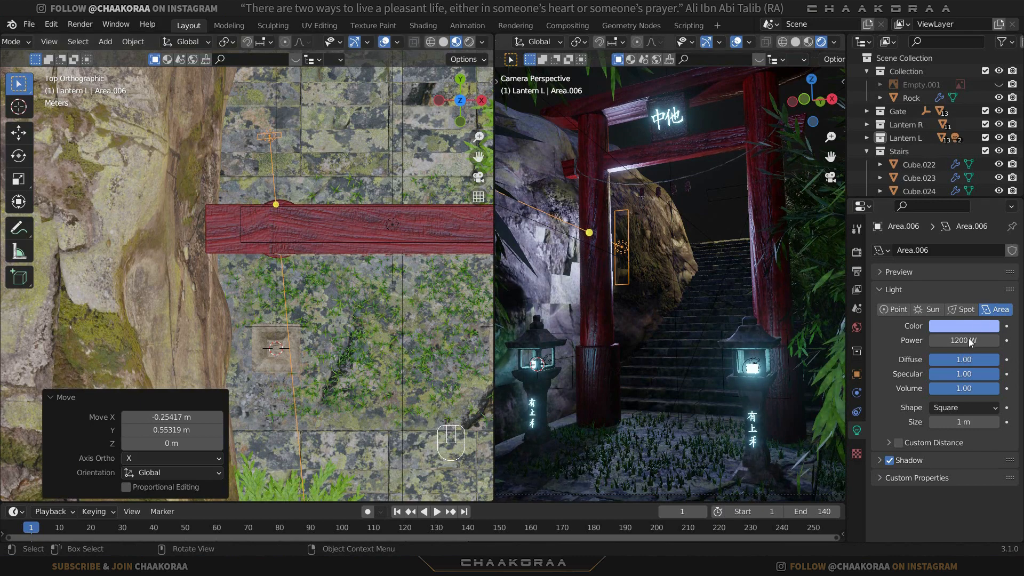
Set the power of the light behind the gate to 500 W
left_click(968, 340)
left_click_drag(964, 340, 960, 340)
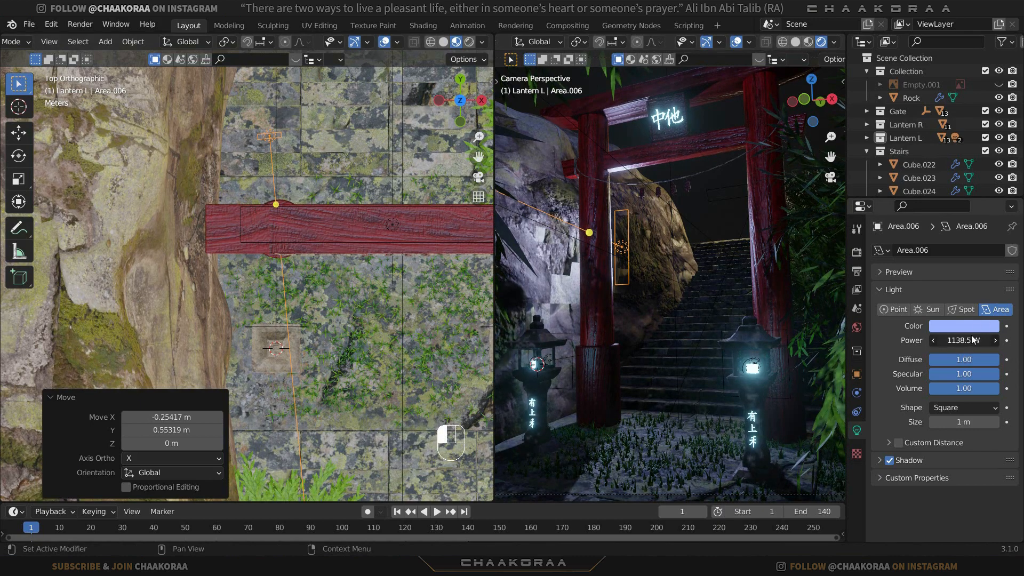
left_click(964, 340)
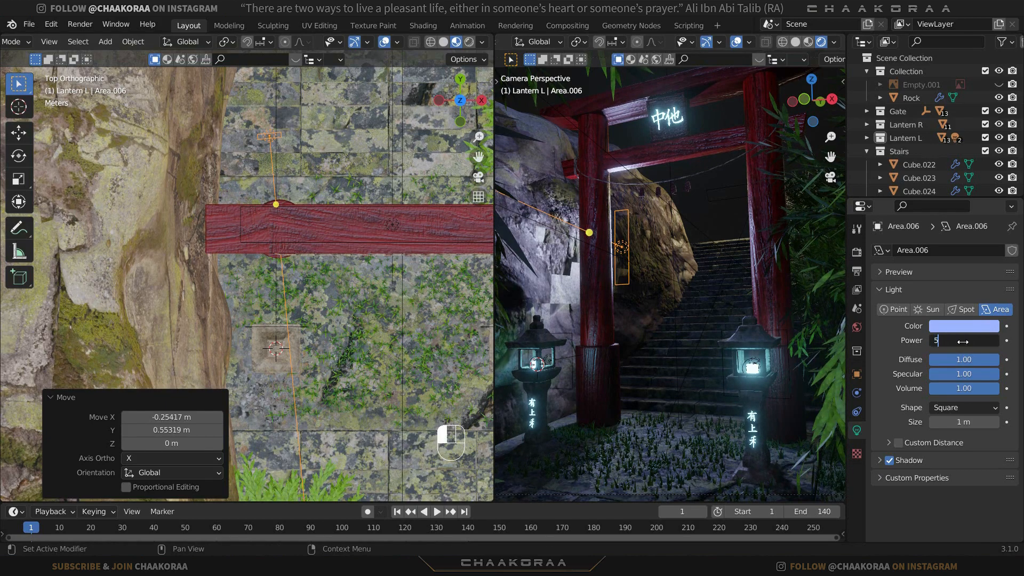
key("Return")
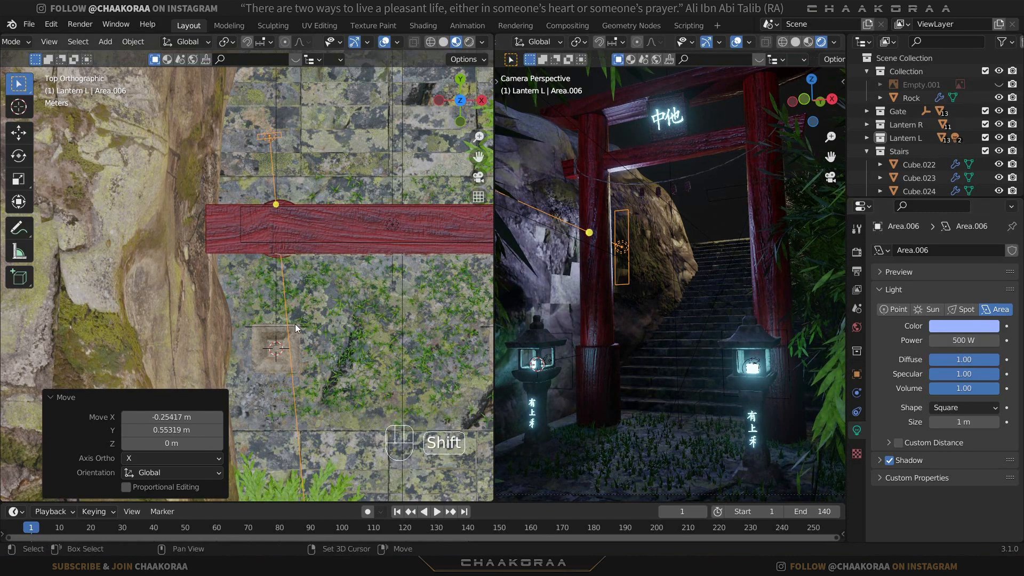
Shift the light behind the gate about 2.1 m along X and 2.3 m along Y, and set its power to 200 W
middle_click_drag(301, 255, 299, 330, "shift")
key("g")
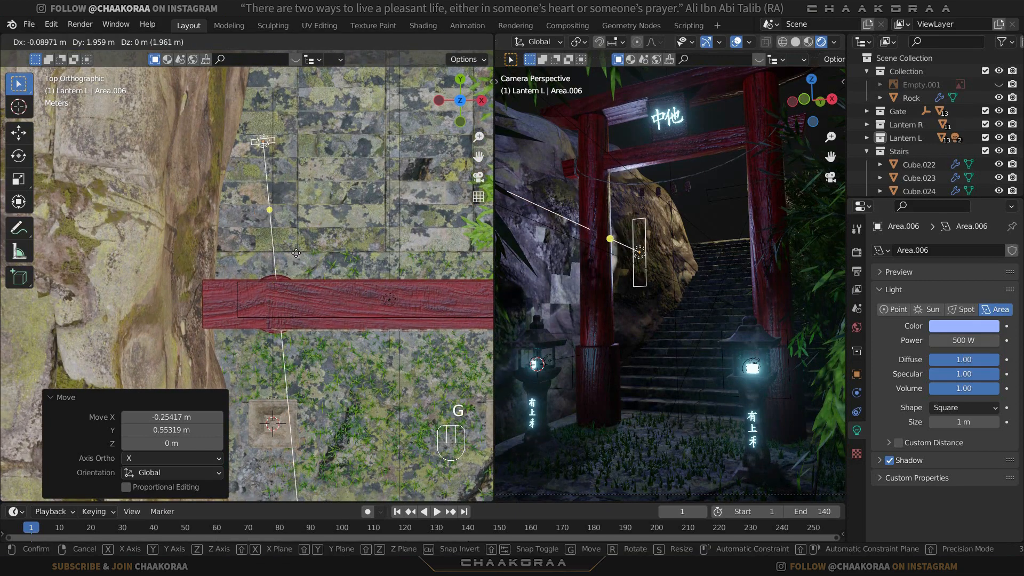
left_click(296, 253)
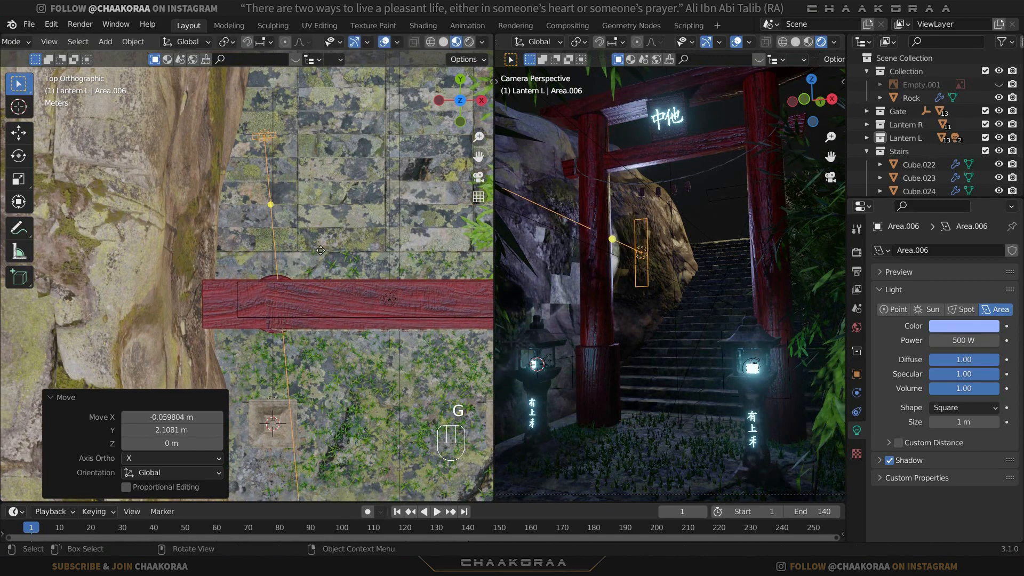
key("g")
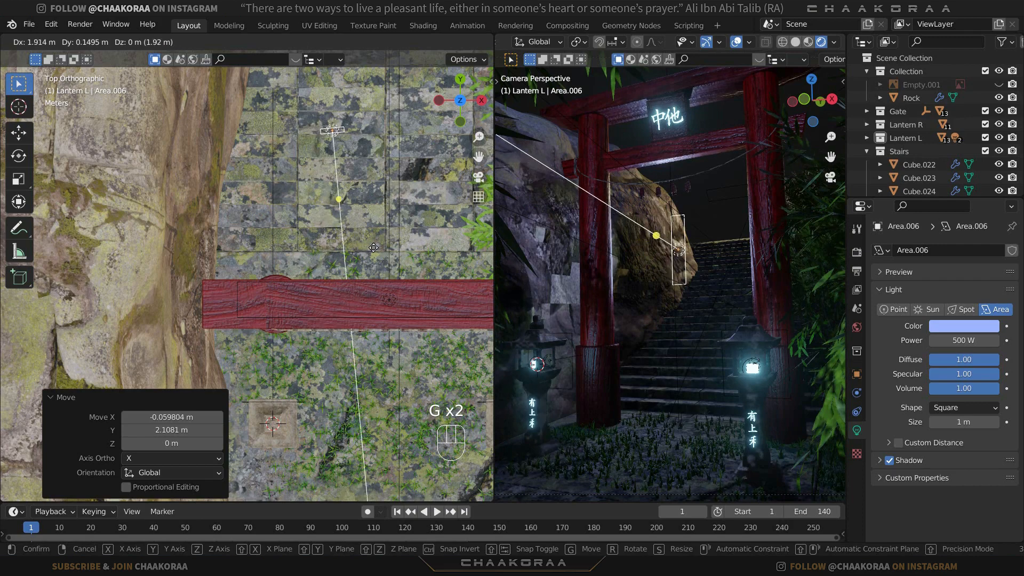
left_click(373, 247)
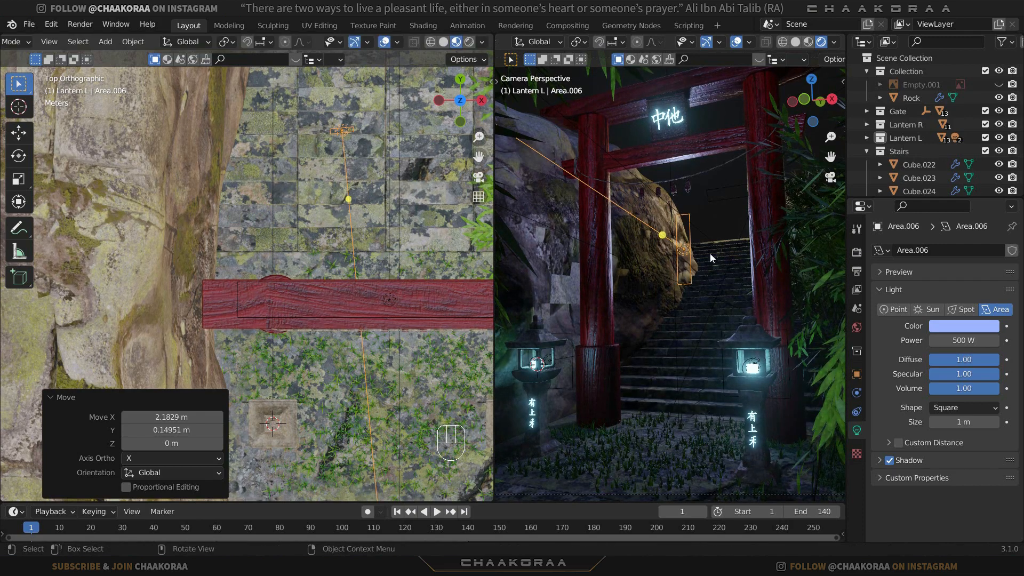
left_click(964, 340)
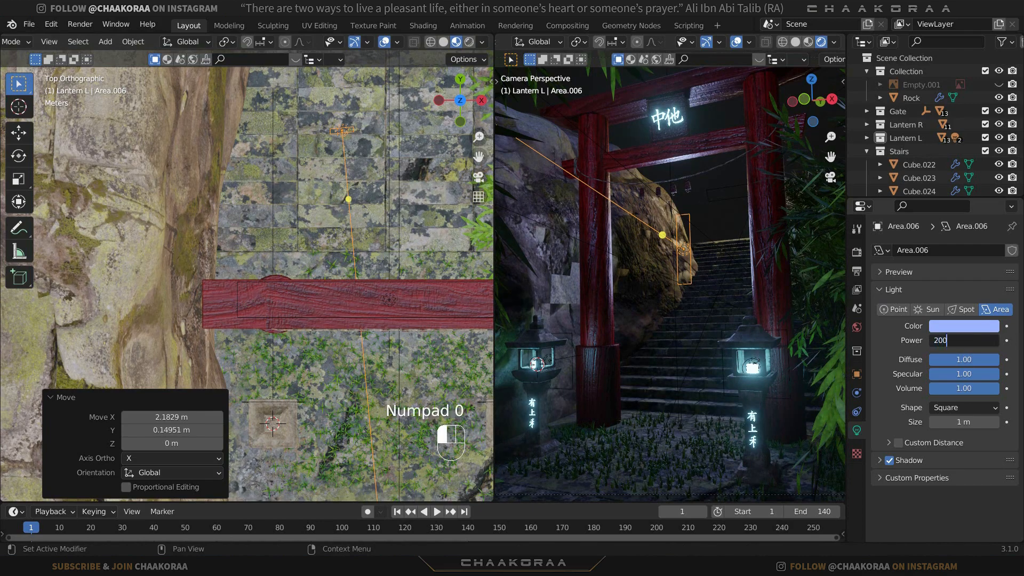
key("Return")
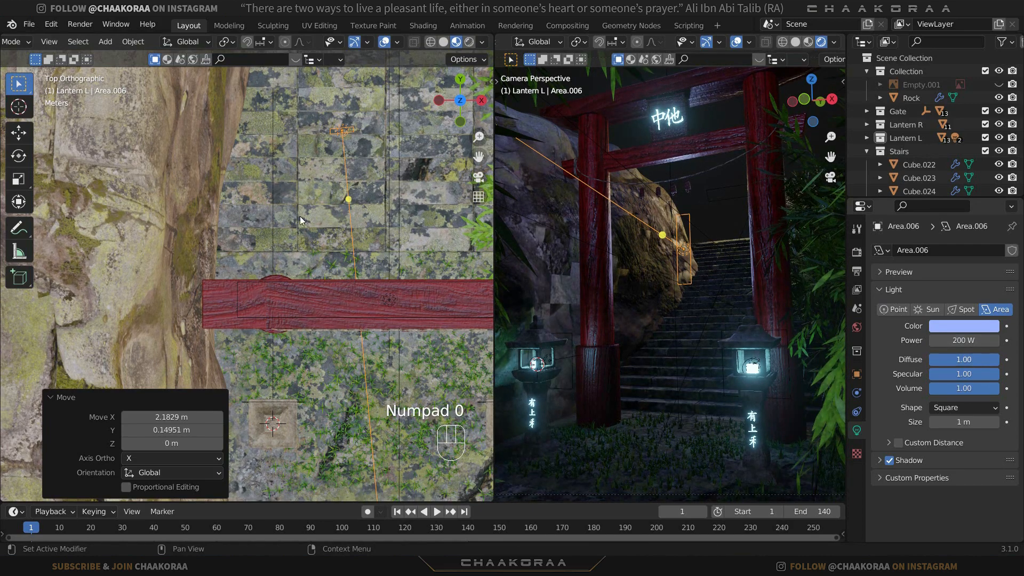
Duplicate the 200 W light behind the gate and place the copy about 4.57 m along X and 1.47 m along Y
scroll(386, 211, "down", 3)
middle_click_drag(385, 211, 346, 254, "shift")
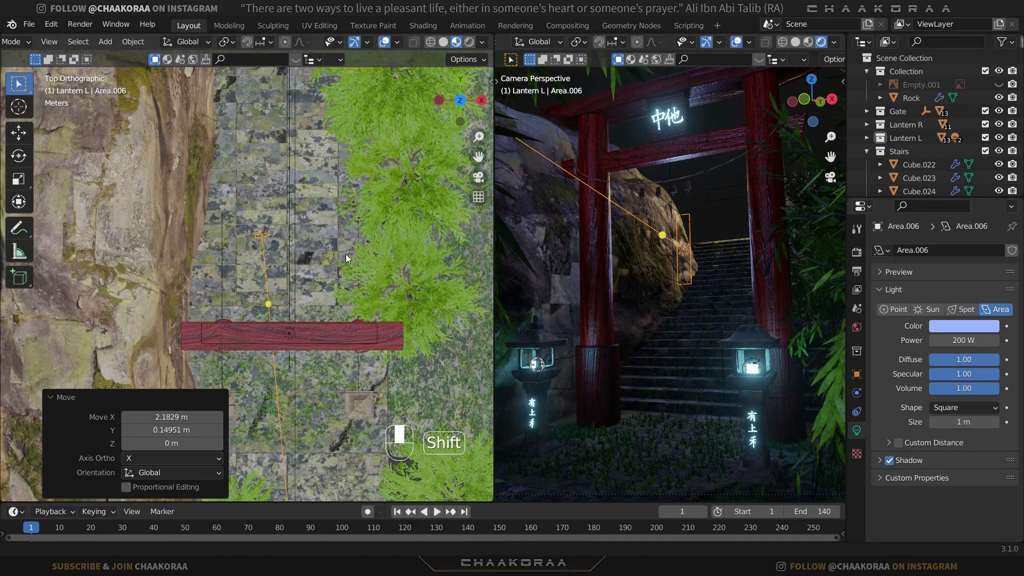
key("shift+d")
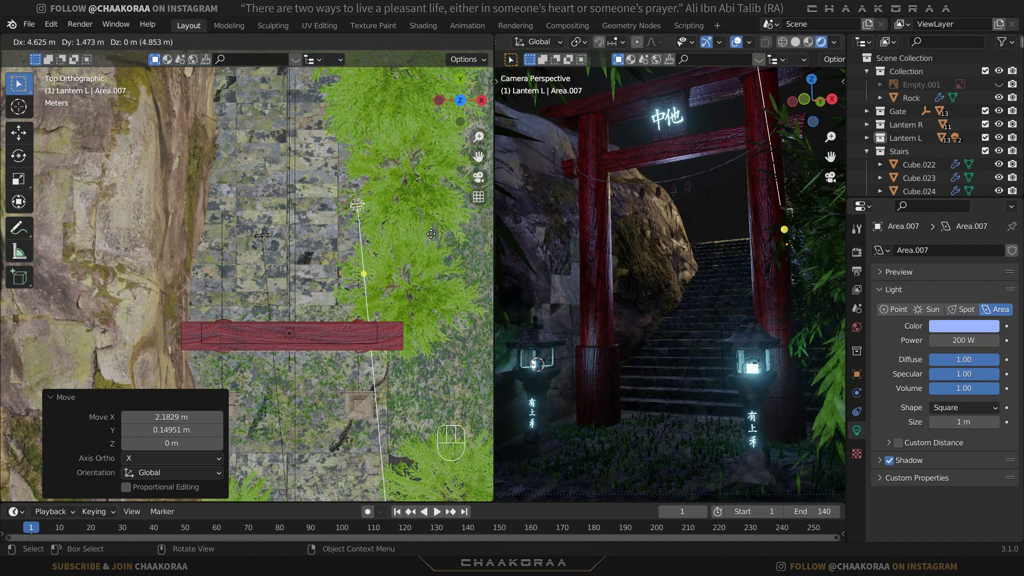
left_click(429, 234)
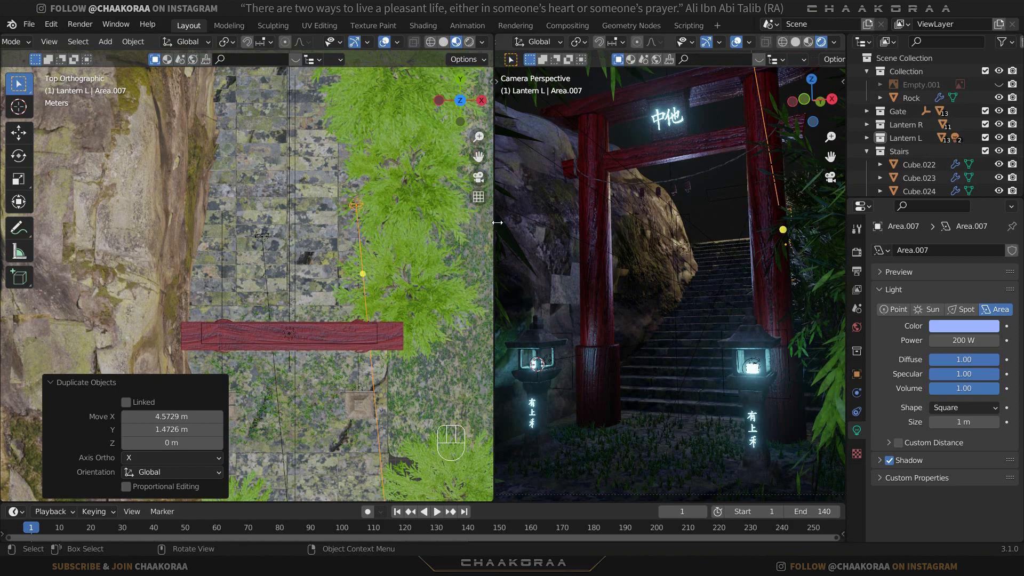
middle_click_drag(204, 161, 206, 245, "shift")
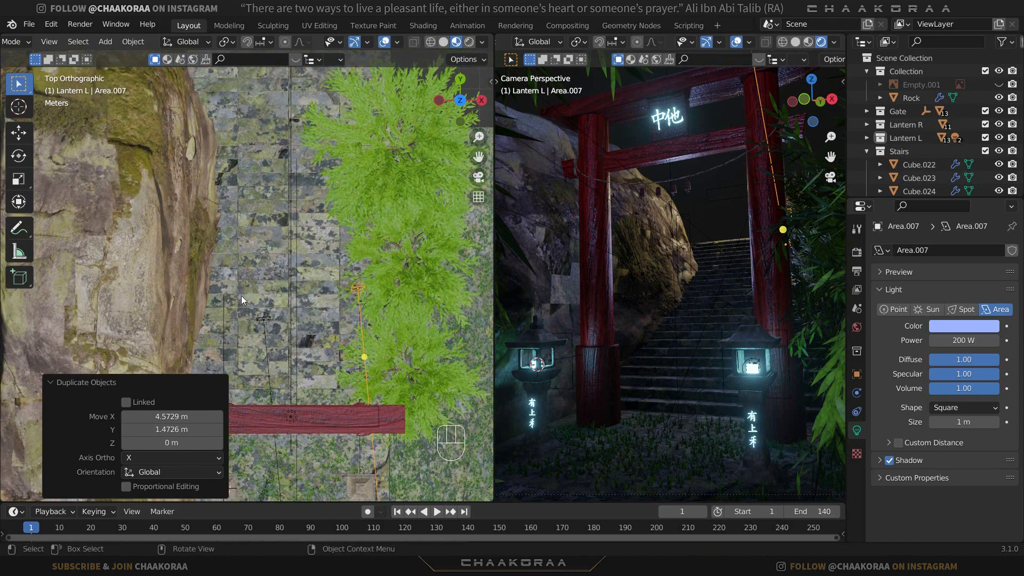
left_click(283, 316)
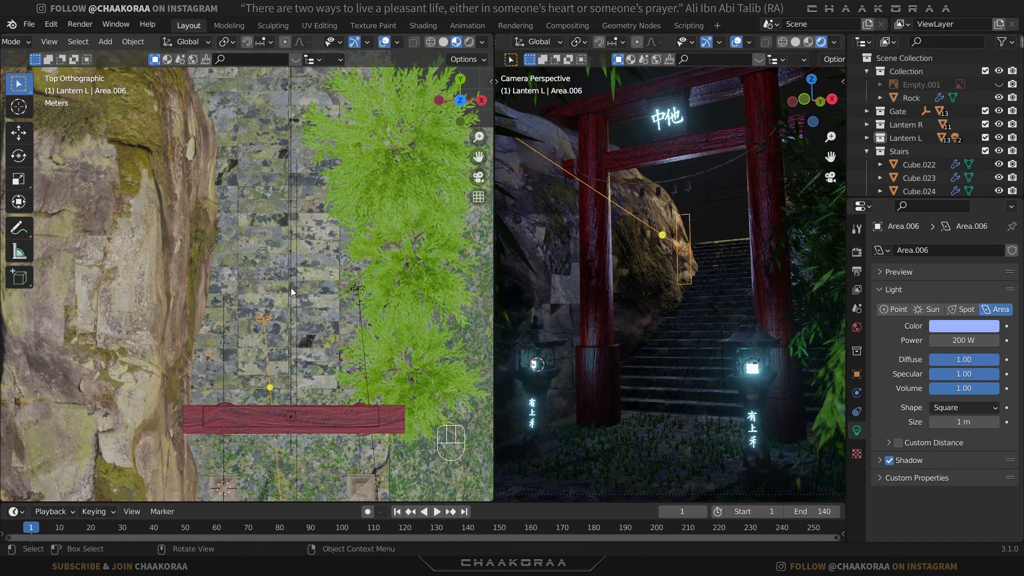
middle_click_drag(291, 287, 304, 244, "shift")
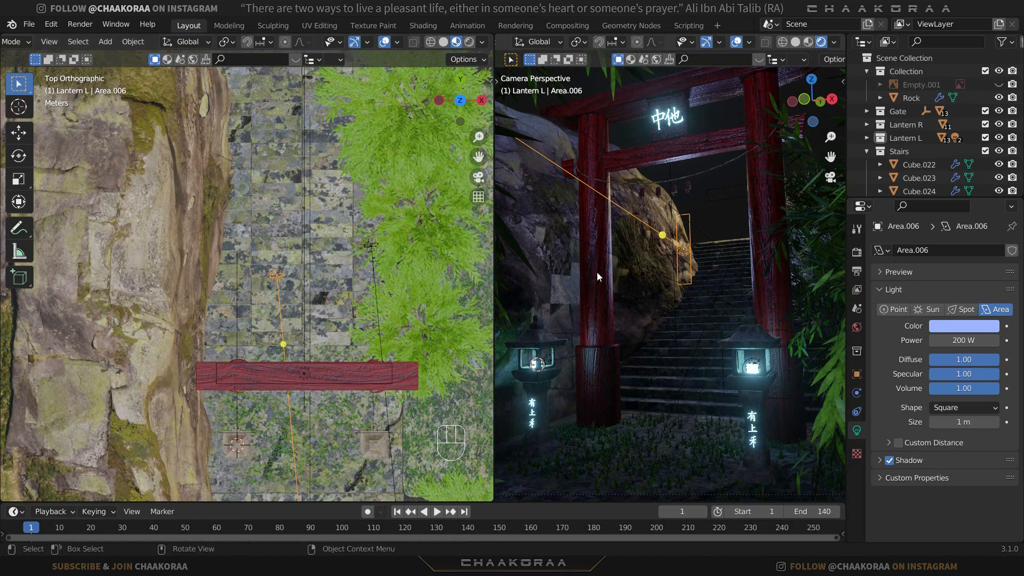
key("g")
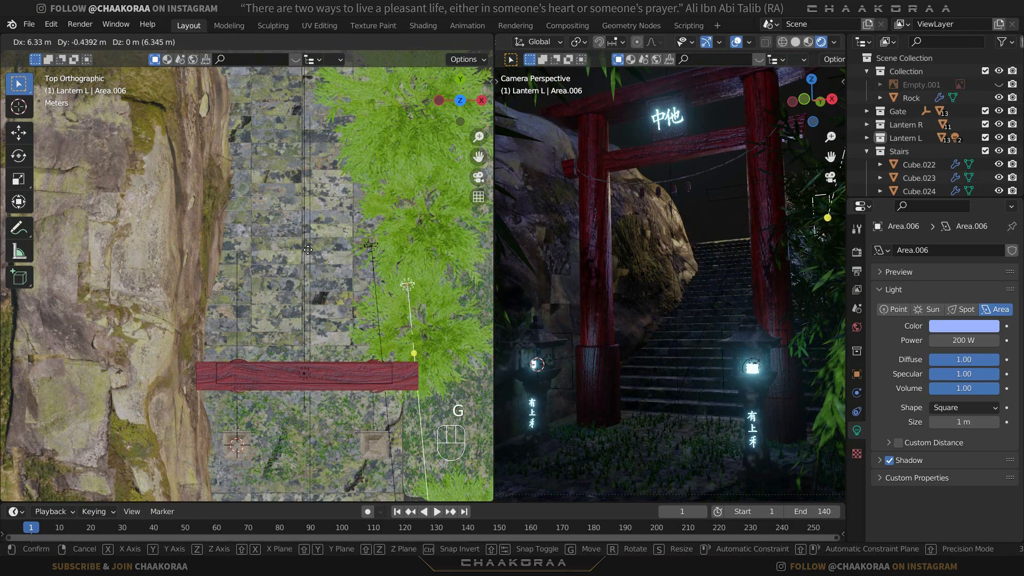
left_click(252, 244)
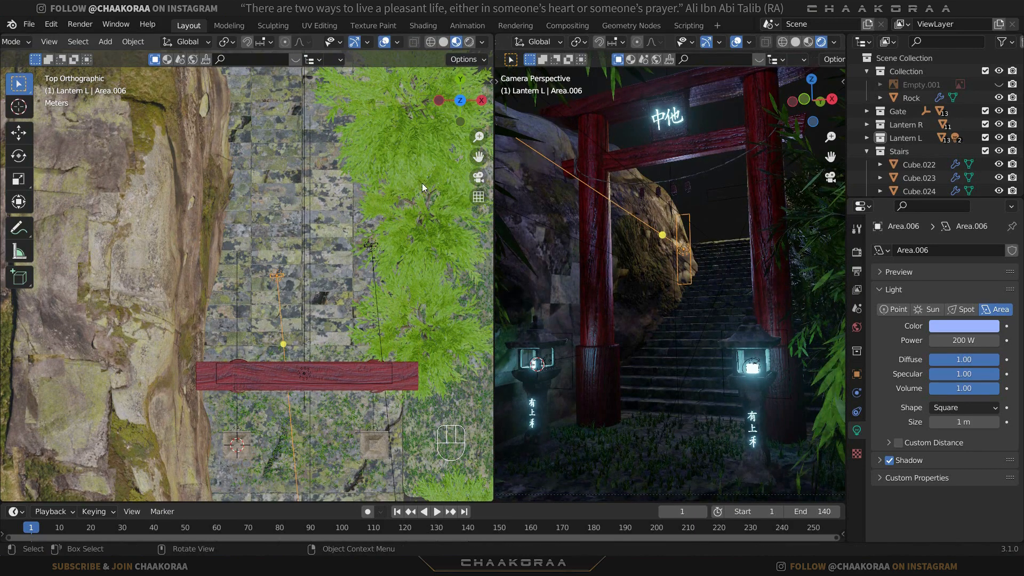
Select the rock and display its object material nodes in the Shading workspace
left_click(536, 198)
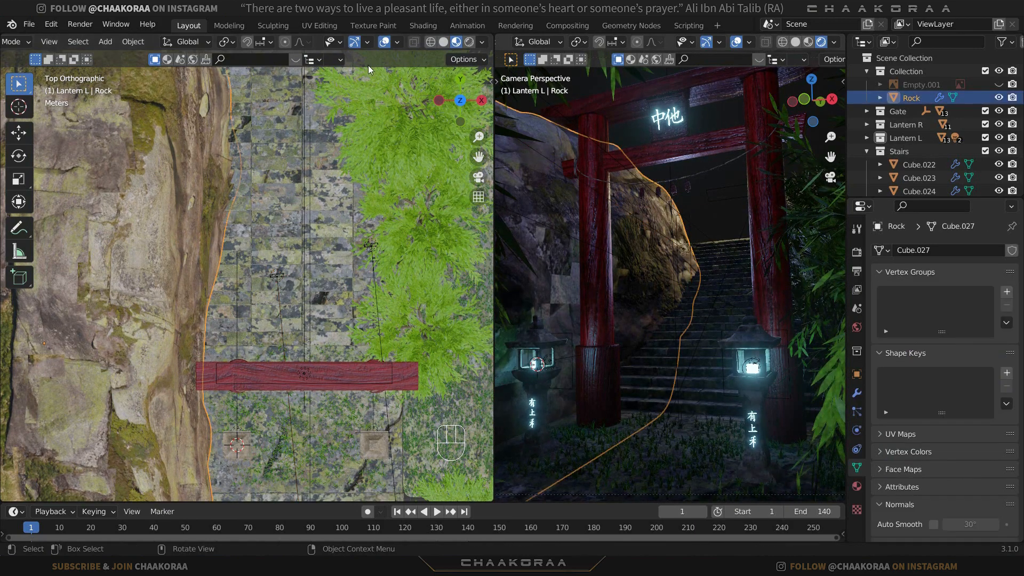
left_click(423, 25)
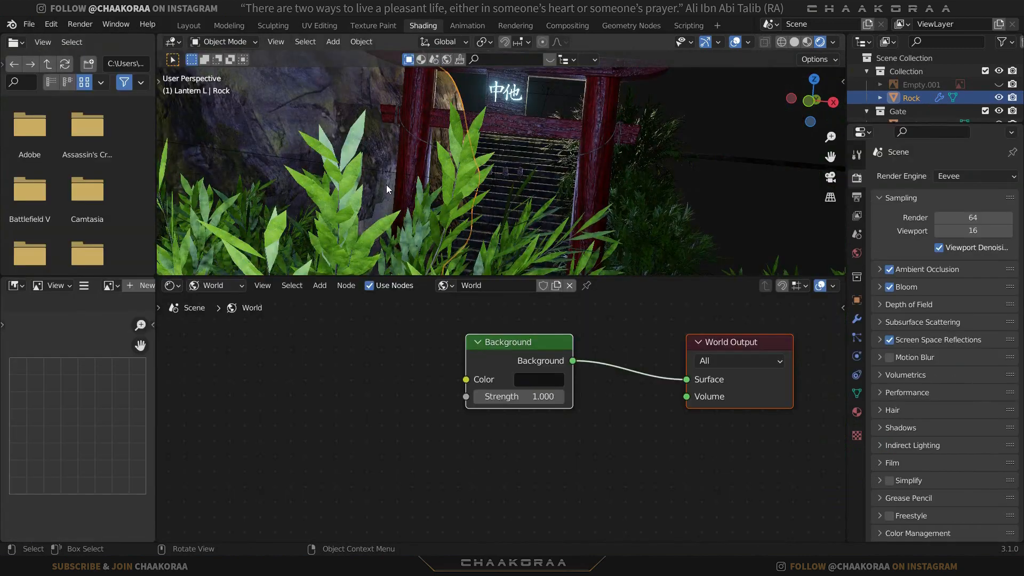
middle_click_drag(350, 187, 485, 160)
scroll(466, 184, "up", 2)
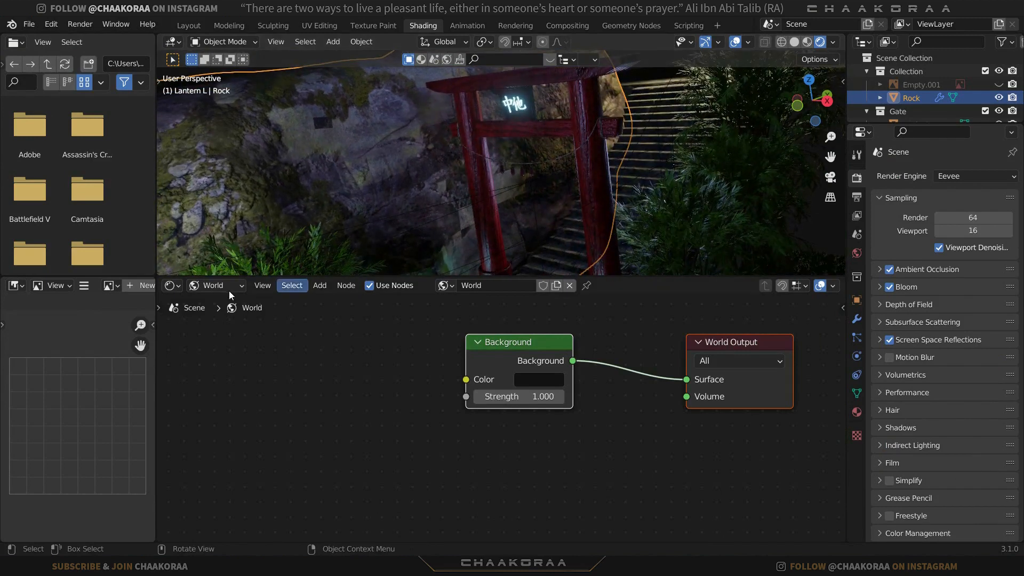
left_click(228, 289)
left_click(227, 304)
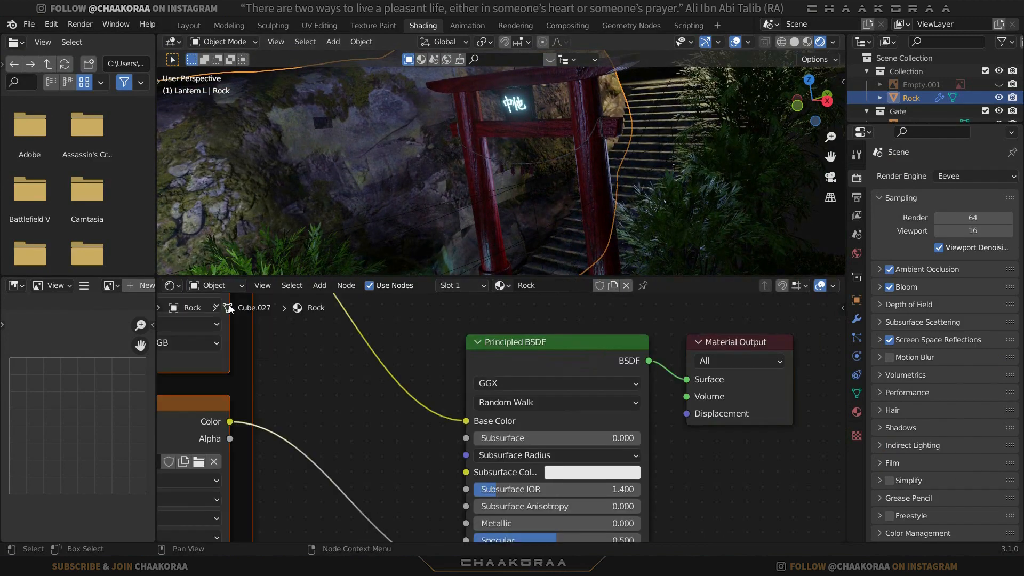
Try a larger Mapping scale on the rock's texture, check it in the Layout workspace, and undo the change
scroll(440, 353, "down", 3)
middle_click_drag(507, 354, 622, 354)
middle_click_drag(213, 432, 570, 346)
middle_click_drag(450, 437, 529, 452)
scroll(485, 404, "up", 6)
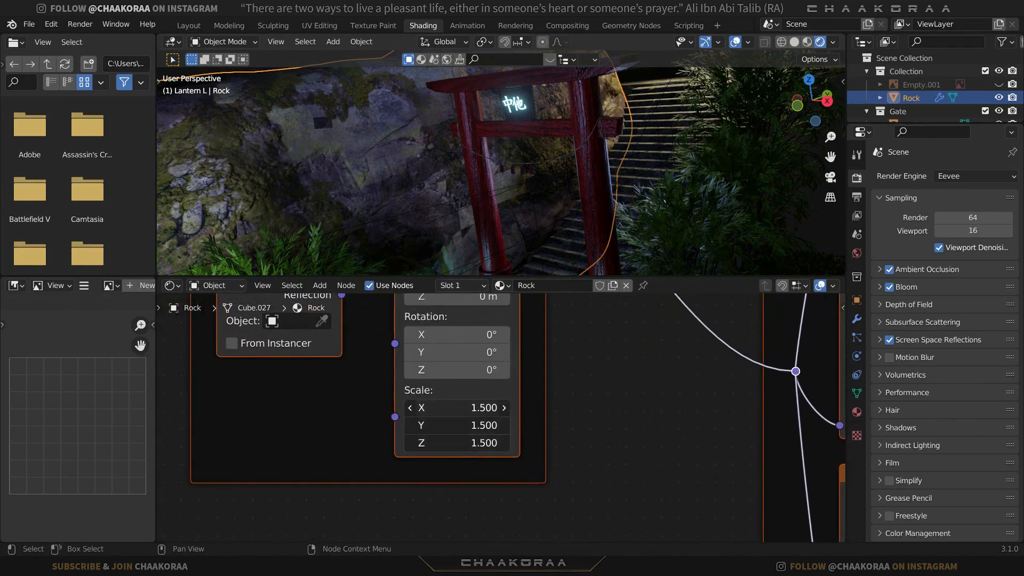
left_click_drag(457, 407, 505, 407)
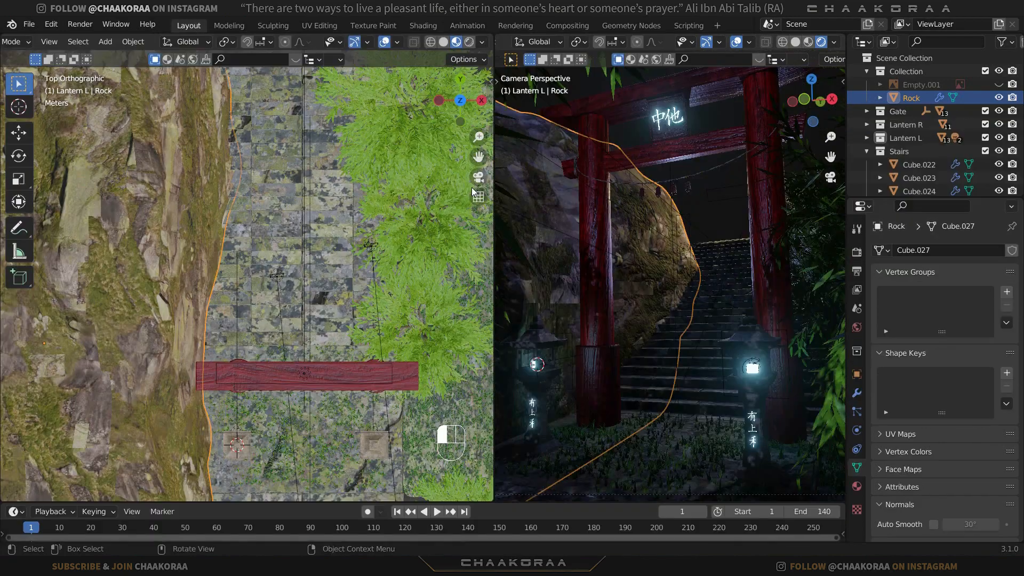
left_click(191, 24)
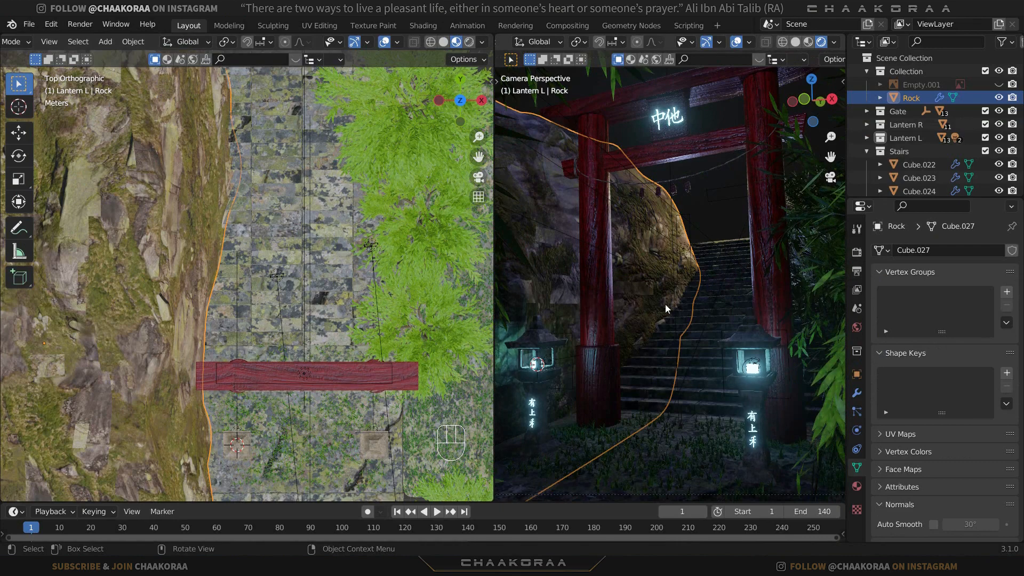
key("ctrl+z")
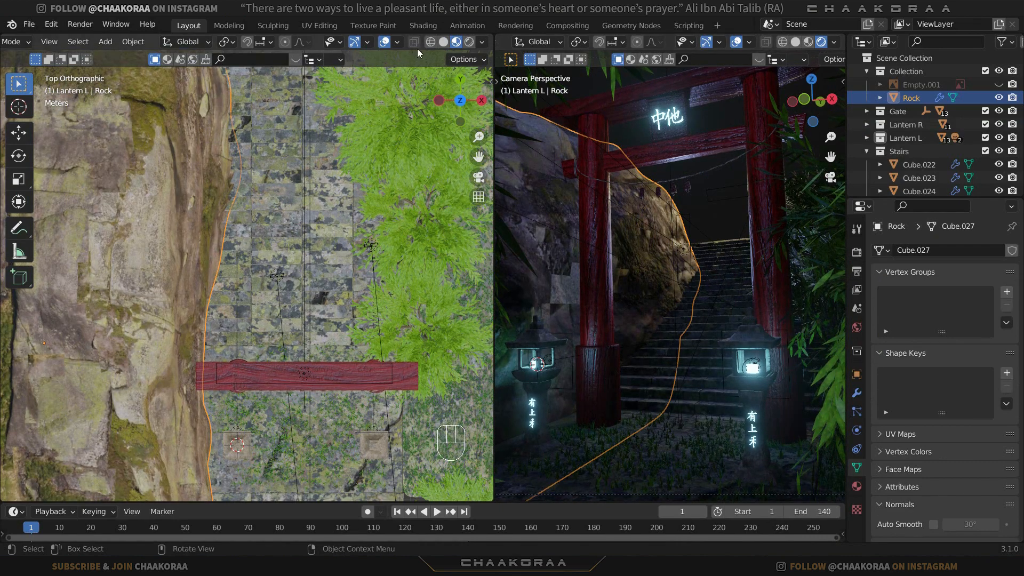
Unwrap the rock's whole mesh again with Cube Projection while viewing it in the Shading workspace
left_click(434, 22)
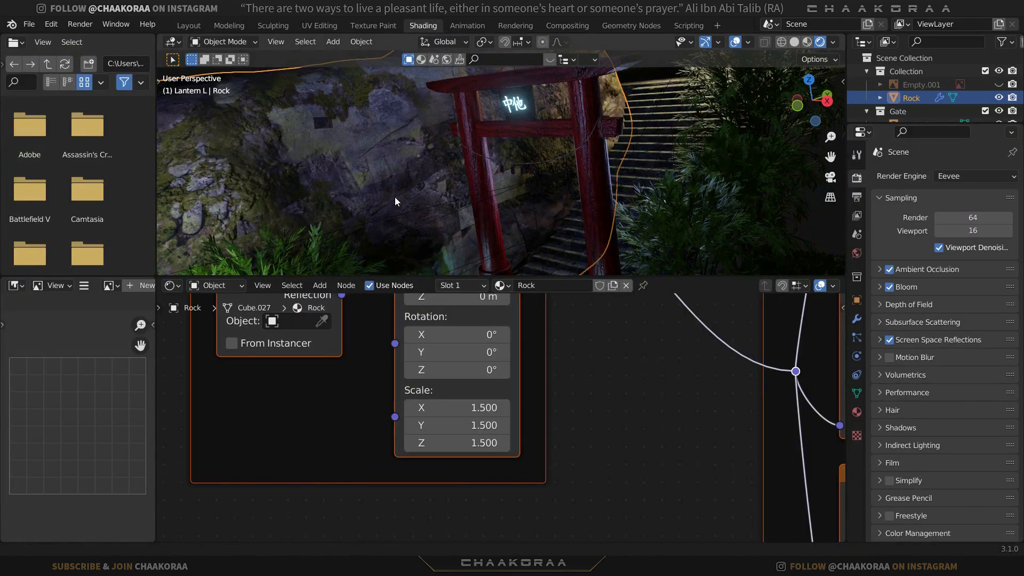
middle_click_drag(417, 207, 431, 206)
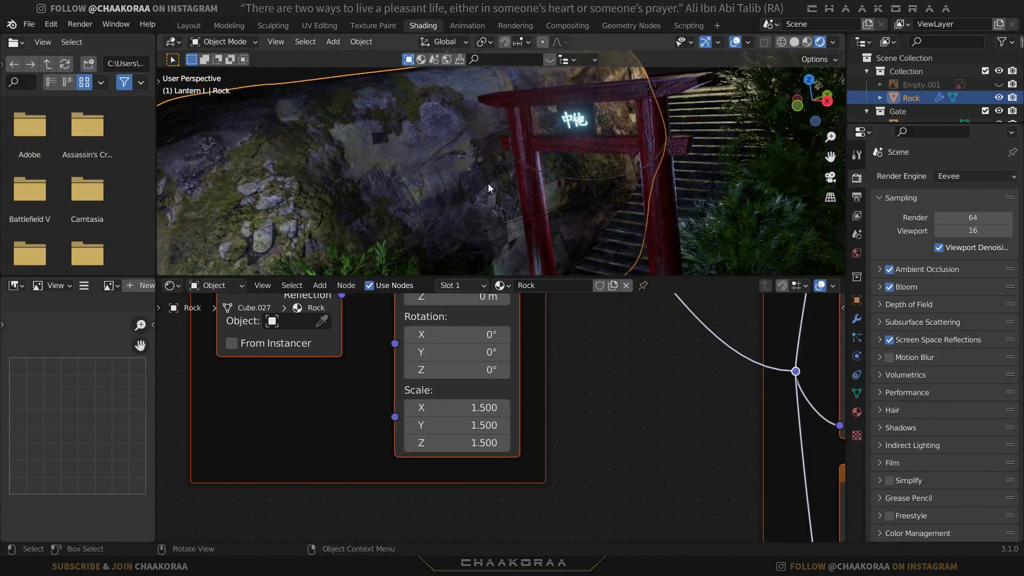
key("Tab")
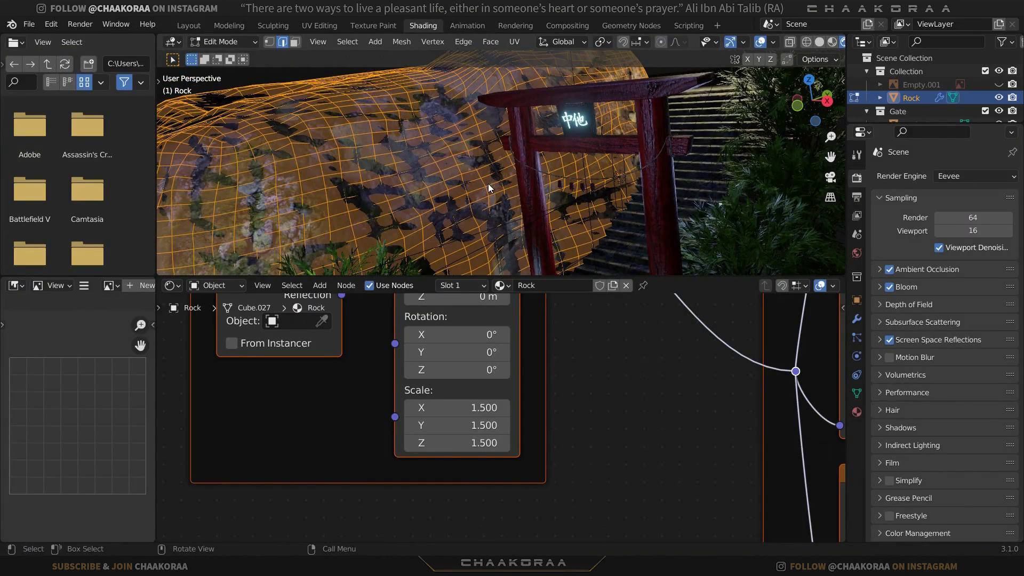
key("u")
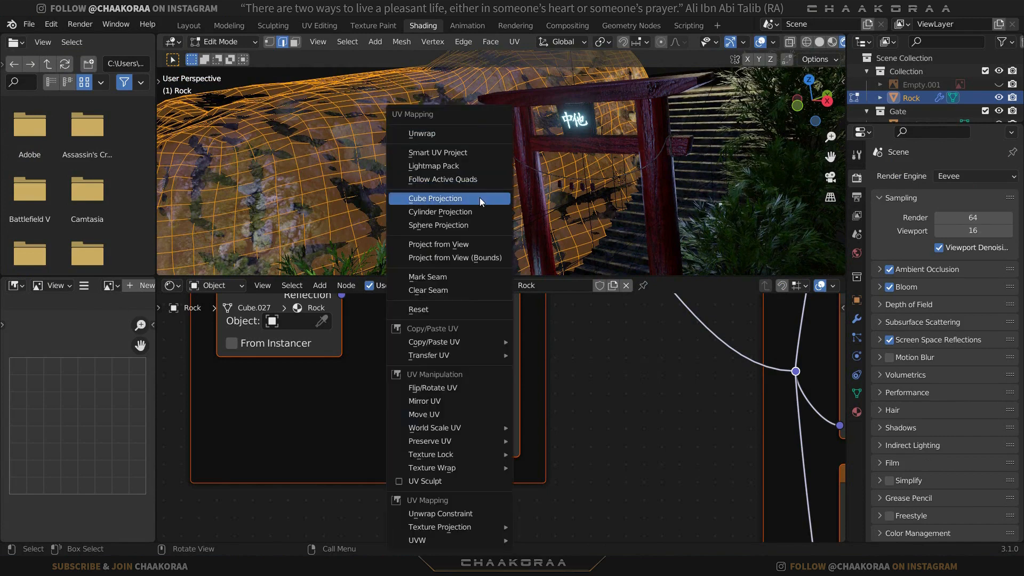
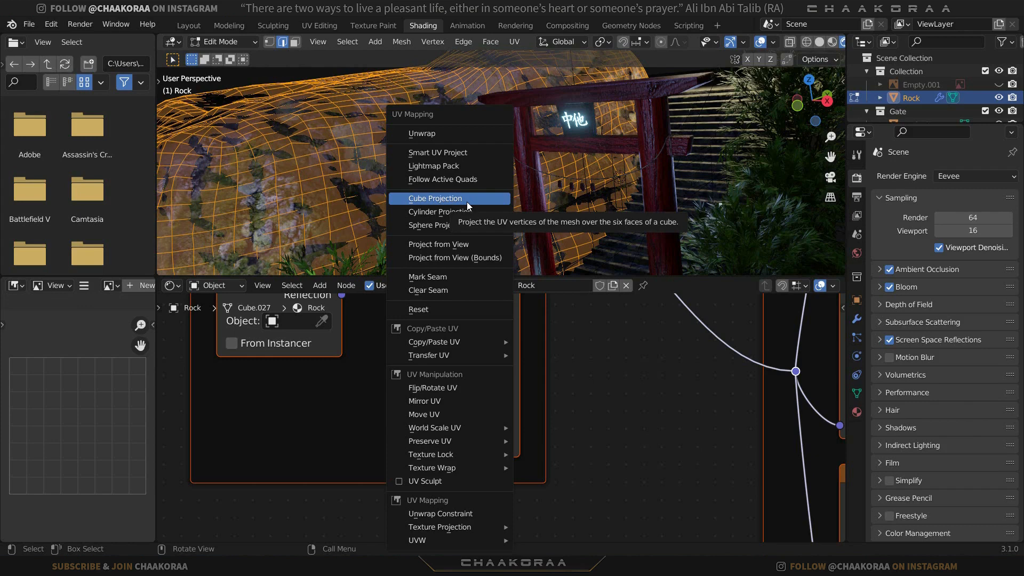
left_click(467, 203)
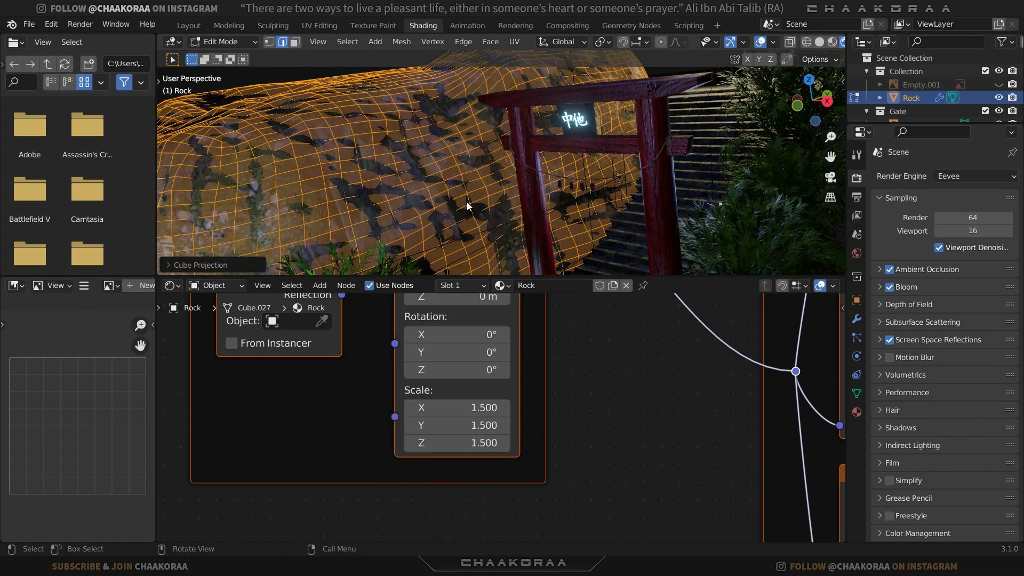
key("Tab")
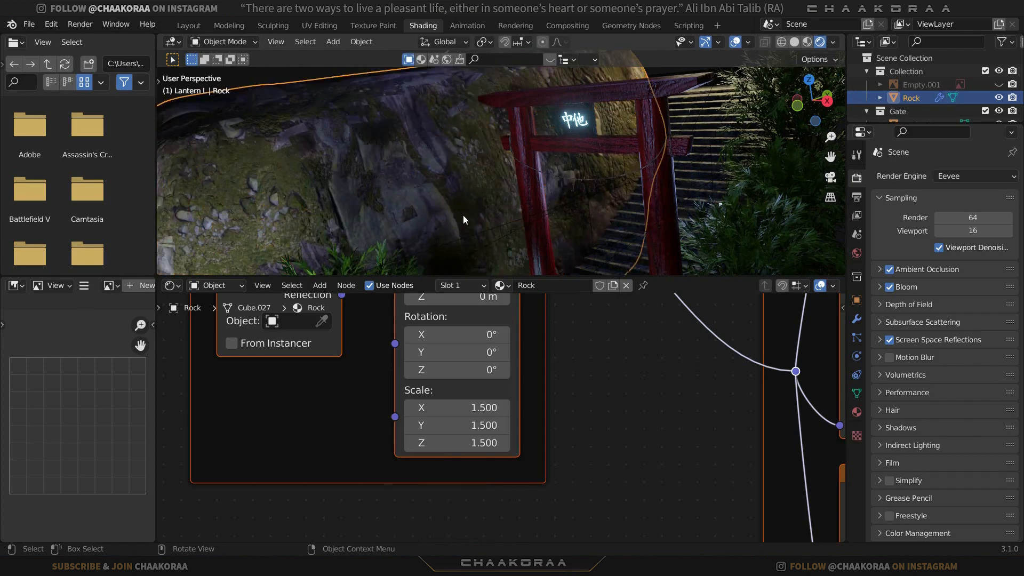
Set the Z rotation of the rock texture's Mapping node to 90° and check the rock in the Layout workspace
left_click_drag(469, 371, 379, 371)
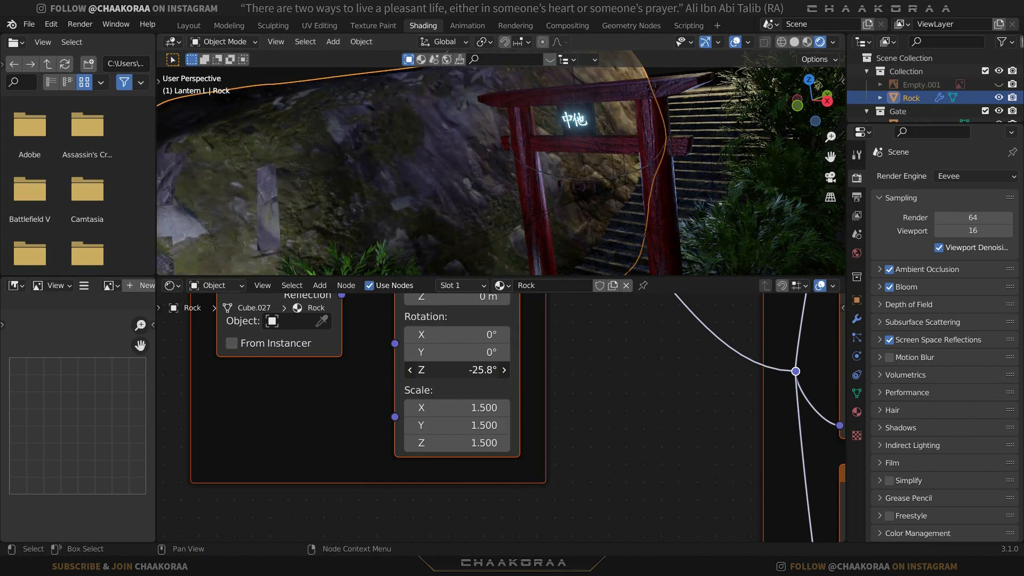
left_click(457, 370)
type("90")
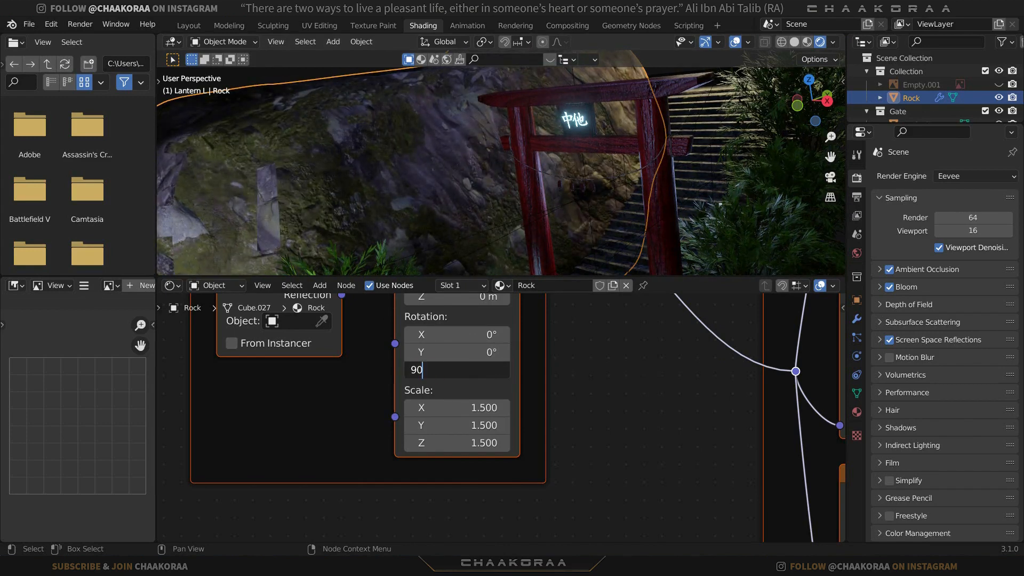
key("Return")
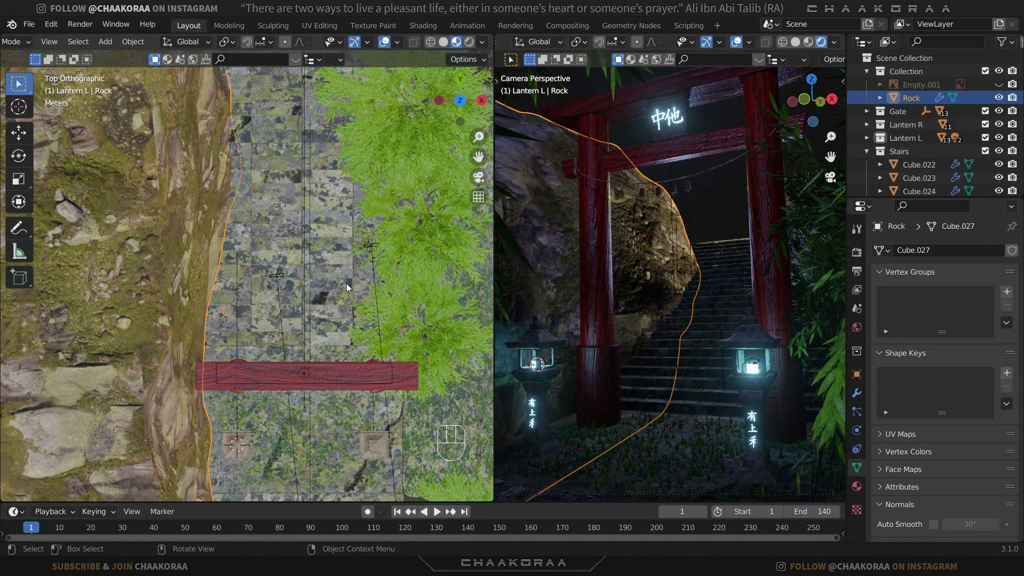
scroll(346, 283, "down", 1)
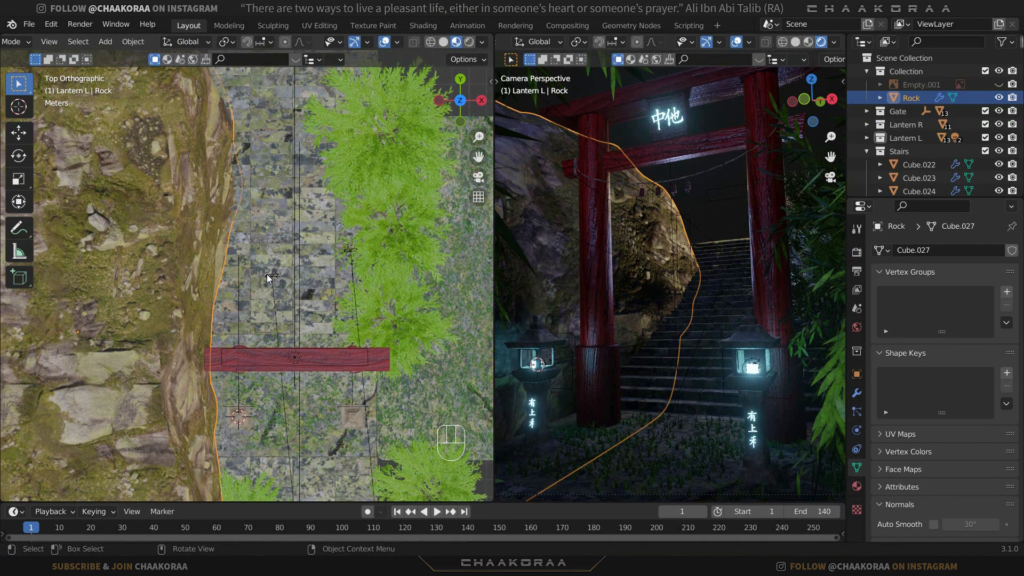
Set the X location of the rock's Mapping node to 2.5 m in the Shading workspace and return to the Layout workspace
left_click(427, 25)
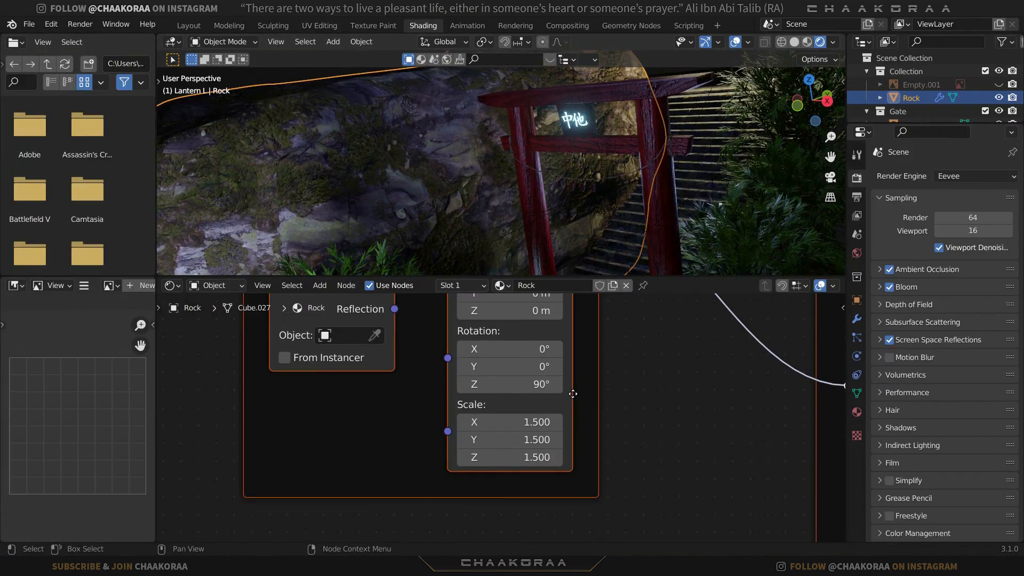
scroll(504, 208, "down", 6)
middle_click_drag(478, 200, 610, 204)
scroll(575, 191, "up", 6)
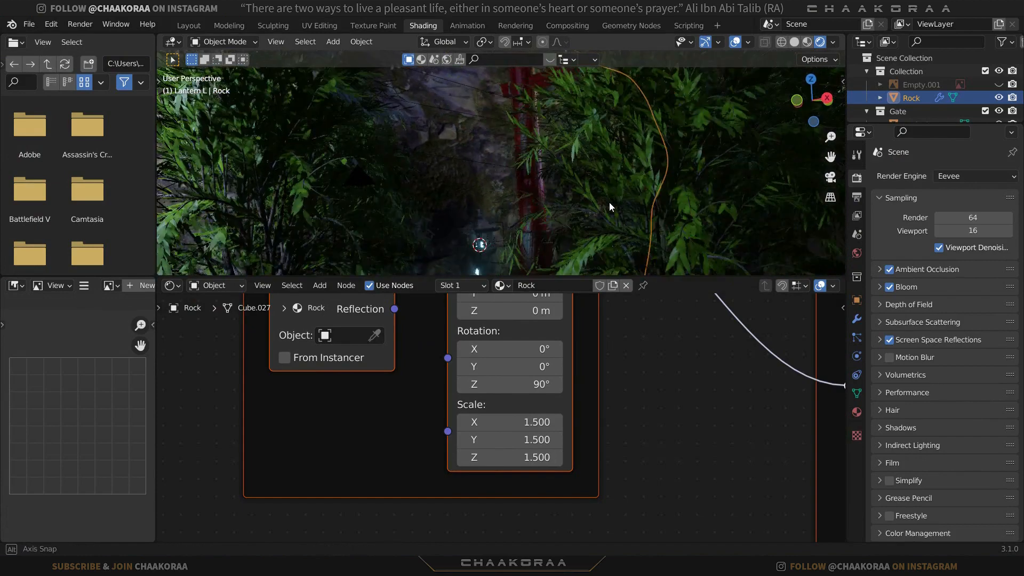
scroll(615, 203, "down", 3)
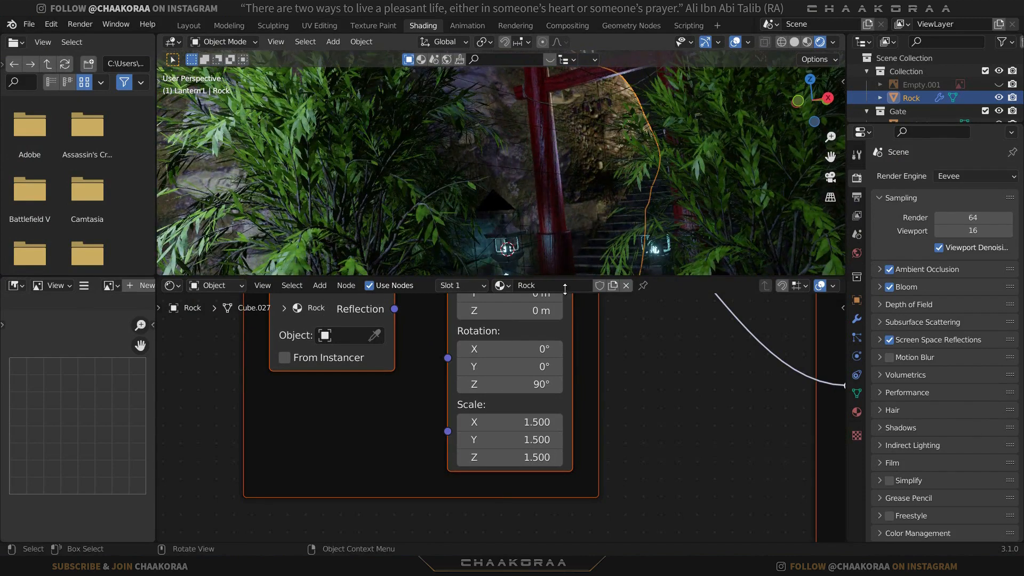
middle_click_drag(629, 350, 619, 435)
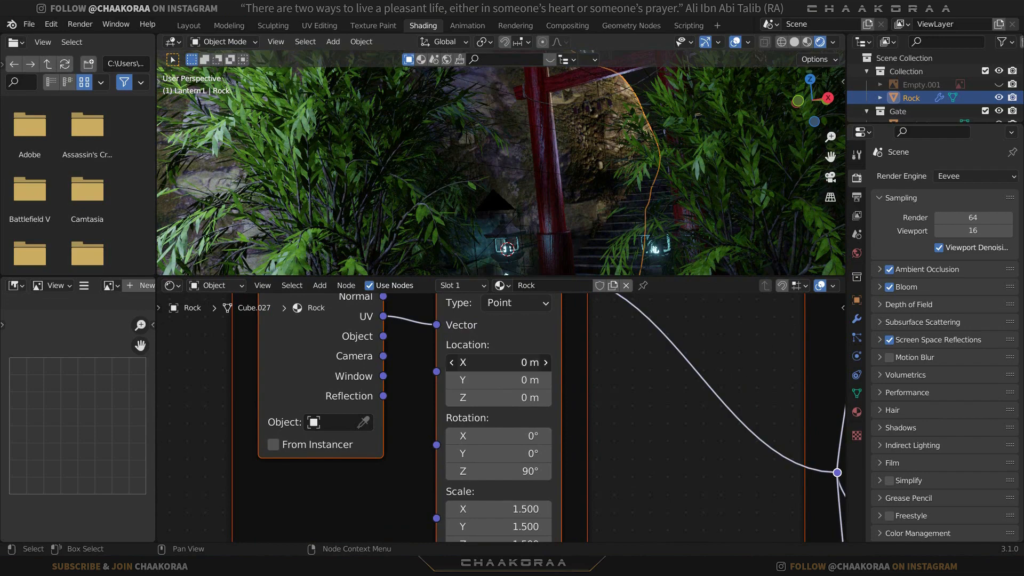
left_click_drag(499, 362, 608, 362)
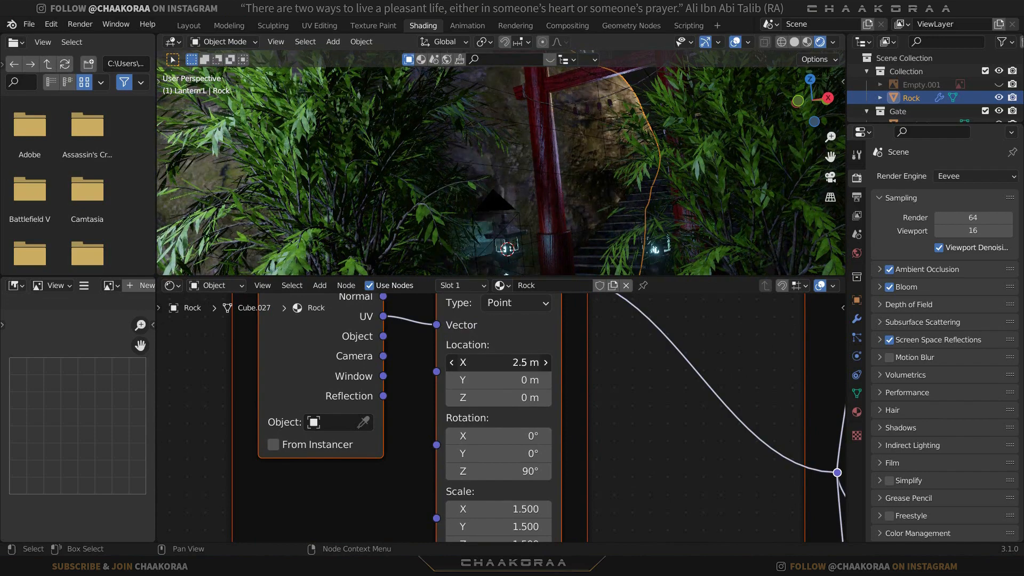
left_click(189, 26)
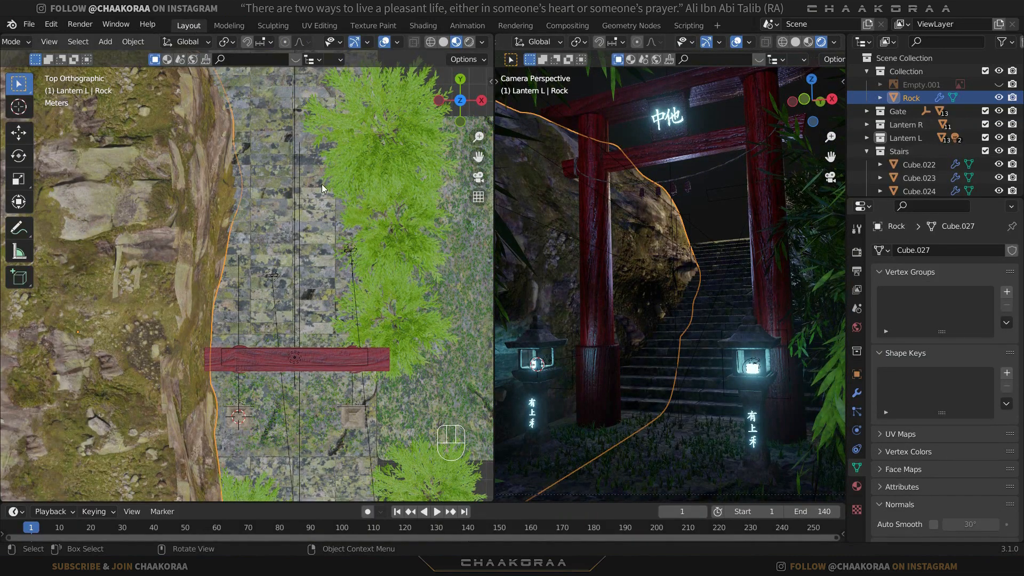
Select the 1000 W area light at the far end of the stairs and change its color to pale yellow, hue 0.150 and saturation 0.286
scroll(322, 184, "down", 1)
middle_click_drag(331, 242, 339, 325, "shift")
left_click(304, 159)
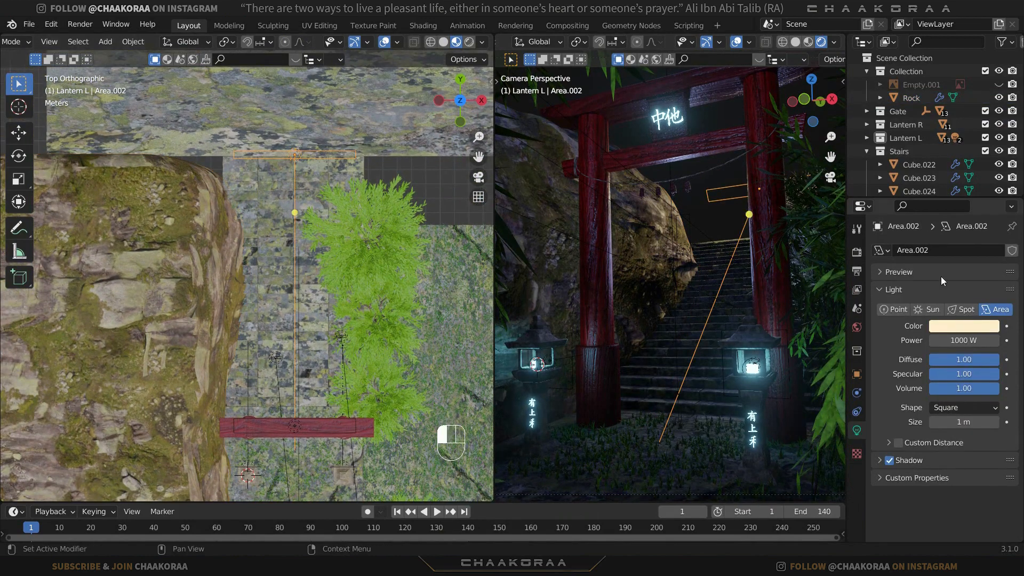
left_click(968, 325)
left_click(925, 201)
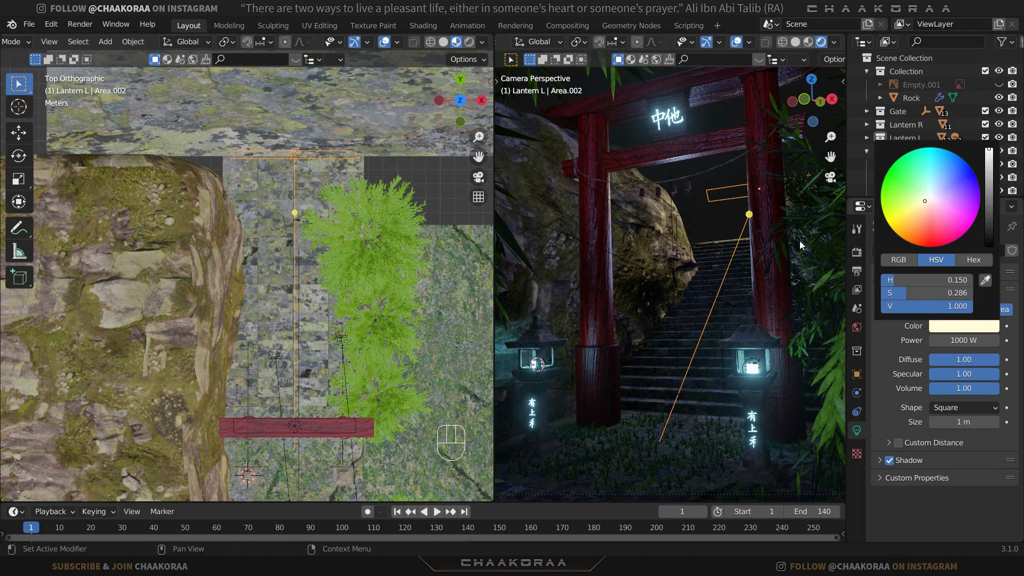
Scale the area light behind the stairs by about 1.53 overall, plus about 3.51 along Z
key("s")
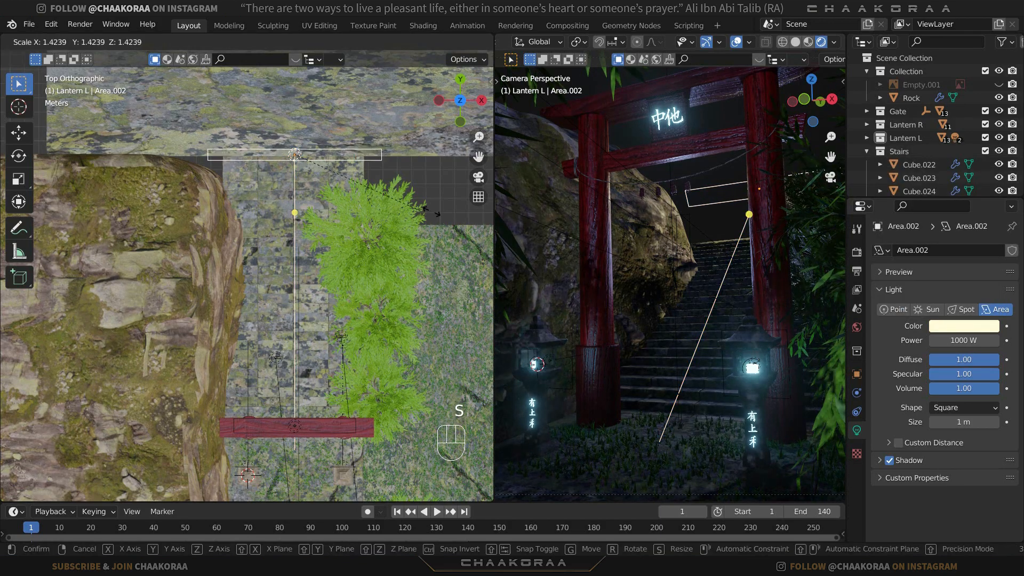
left_click(431, 211)
key("s")
key("z")
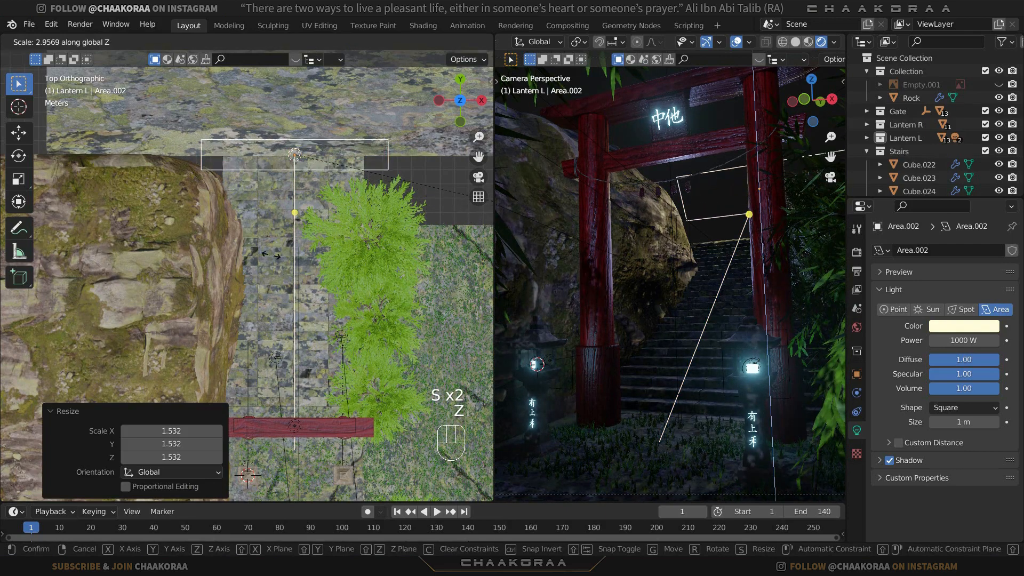
left_click(315, 248)
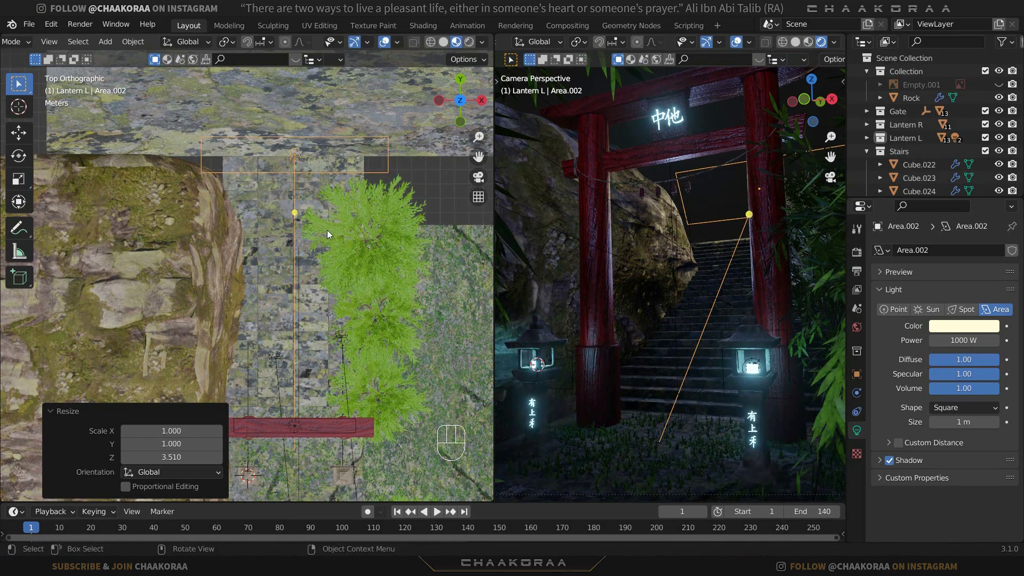
Add a 2 m cube and move it about 1.56 m along X and 5.67 m along Y, just behind the gate
key("Home")
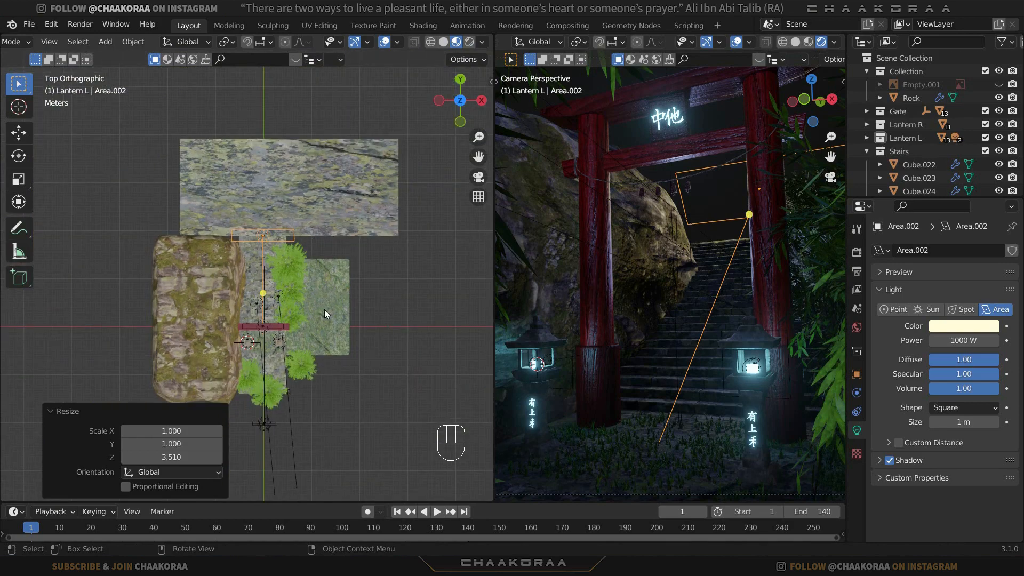
middle_click_drag(341, 308, 377, 292, "shift")
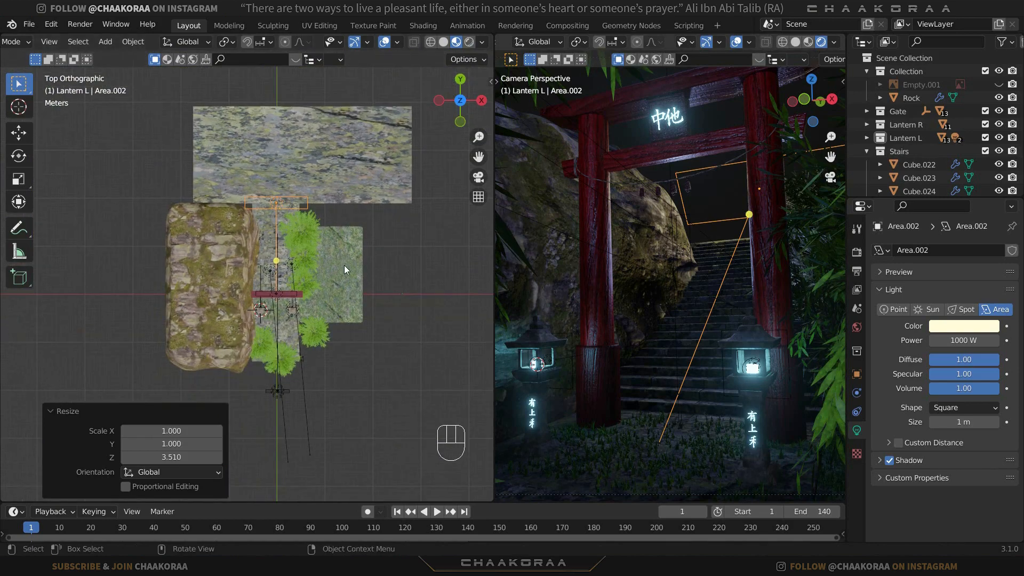
key("shift+a")
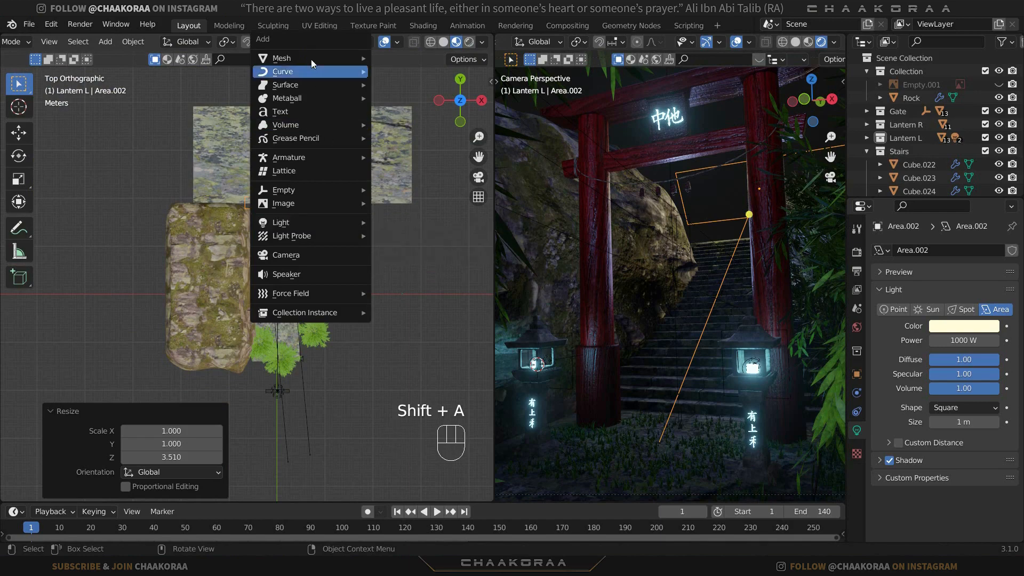
mouse_move(322, 56)
left_click(389, 70)
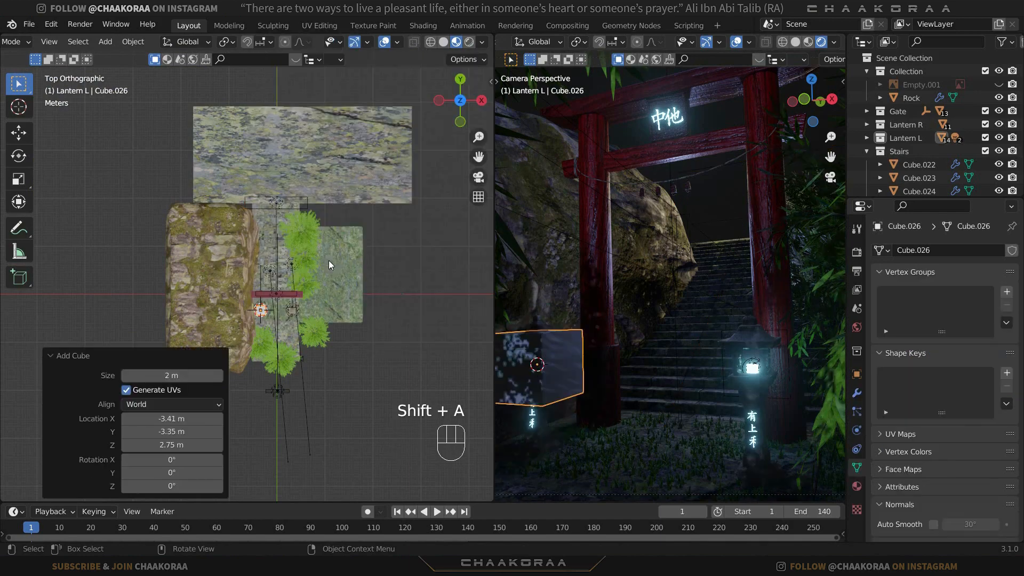
key("g")
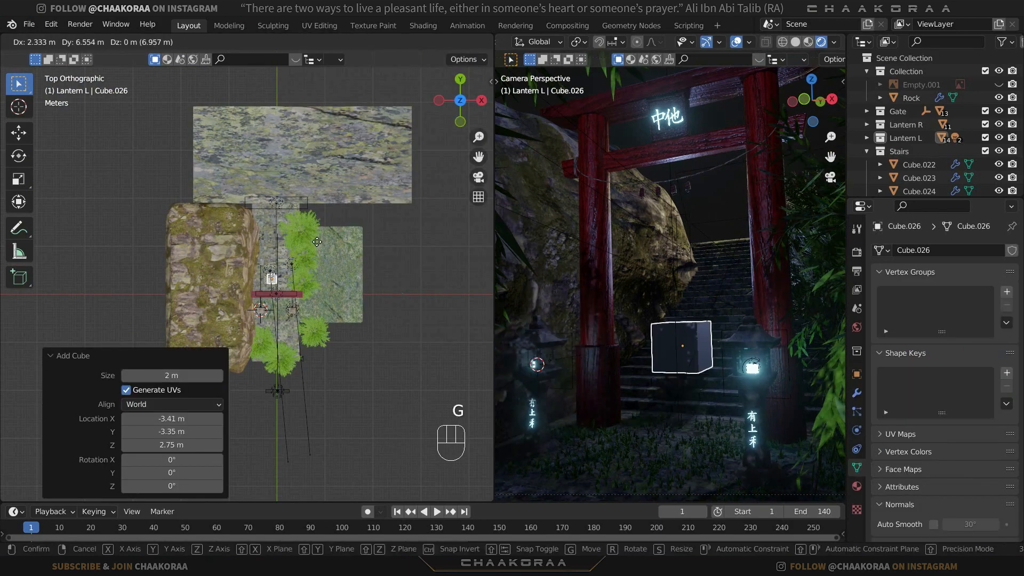
left_click(318, 257)
Enlarge the cube around the scene with successive uniform scalings of about 11.72, -1.62 and 1.10
key("s")
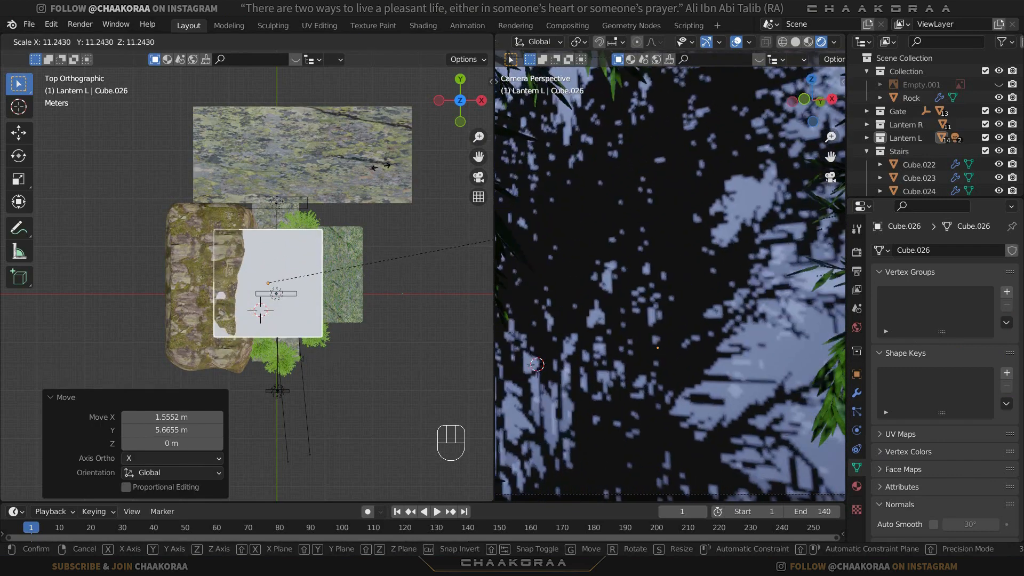
left_click(317, 227)
middle_click_drag(319, 303, 213, 165)
key("s")
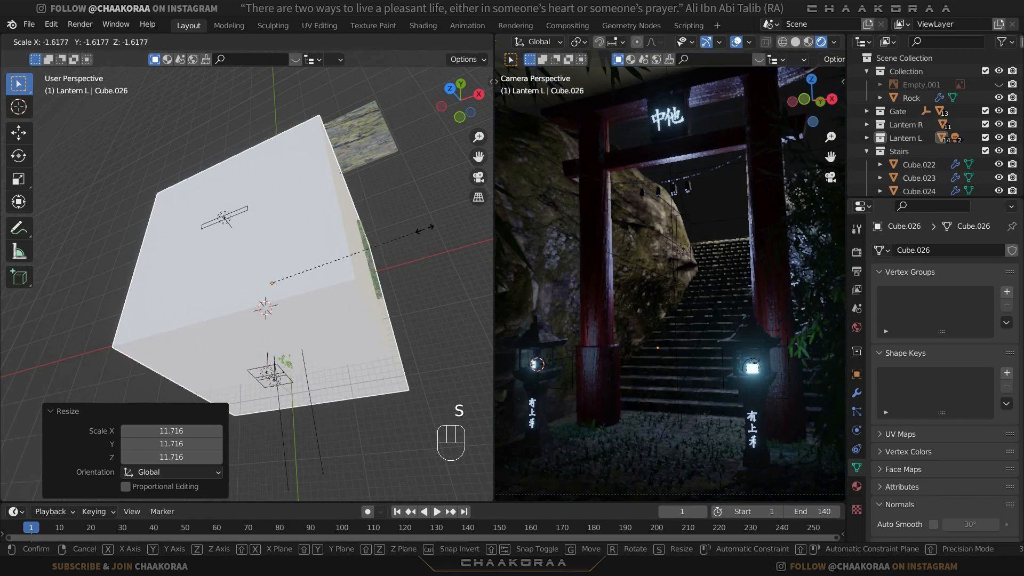
left_click(424, 228)
middle_click_drag(424, 229, 320, 298)
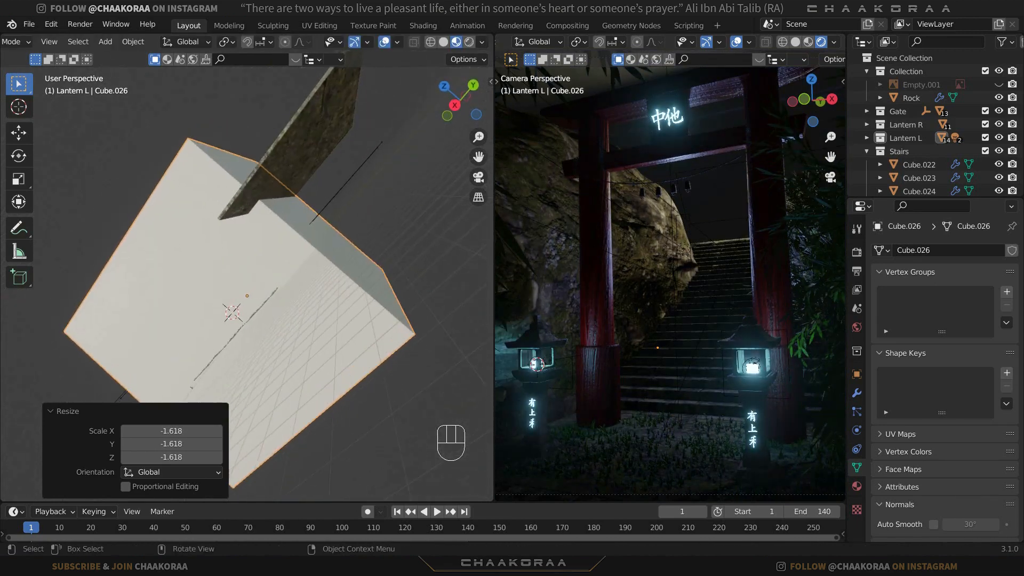
key("s")
left_click(376, 266)
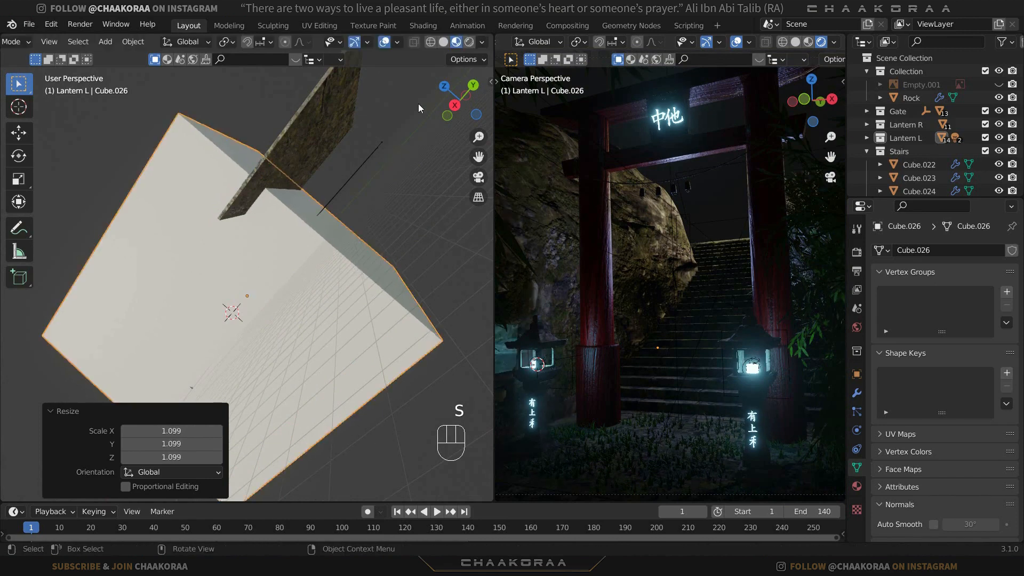
In solid shading from the right side, scale the cube about 0.763 along Z and move it about -0.67 m in Y and 4.55 m in Z
left_click(444, 42)
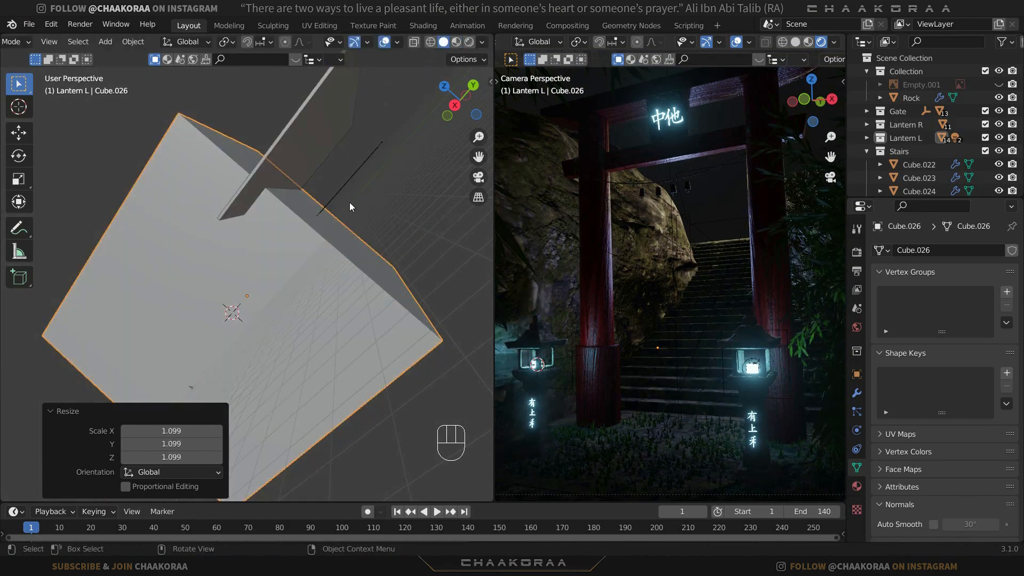
key("KP_3")
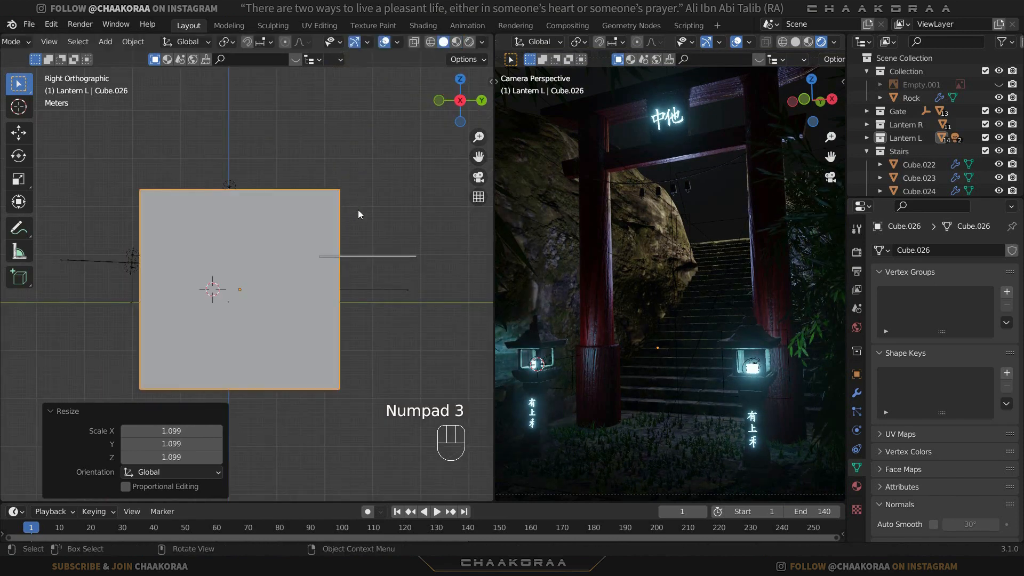
key("s")
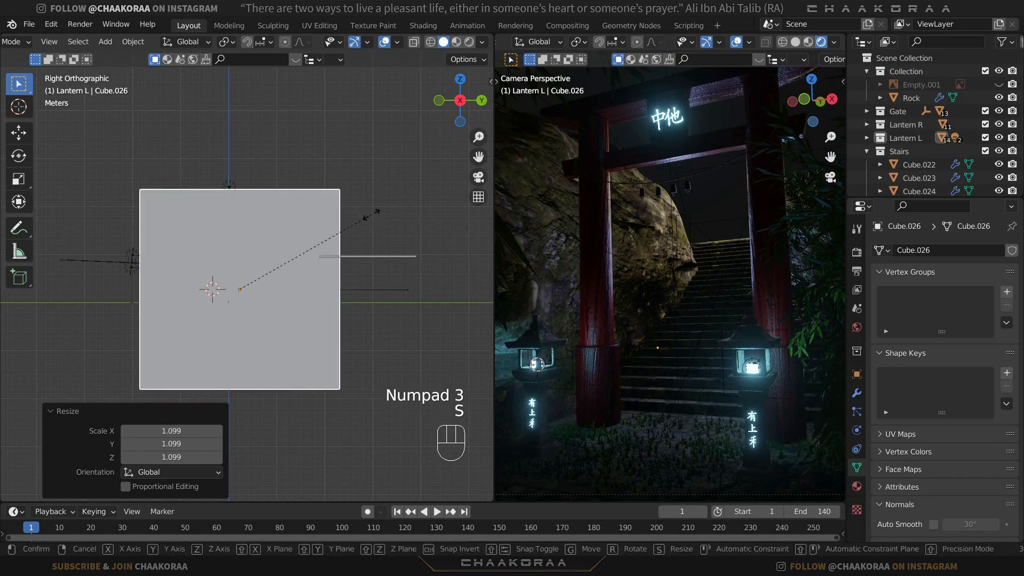
key("z")
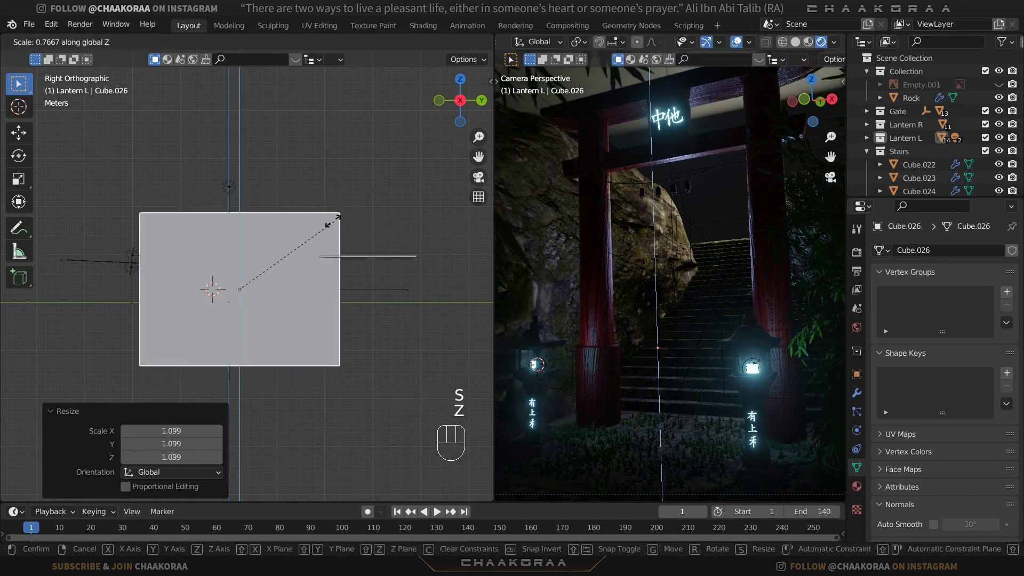
left_click(332, 219)
key("g")
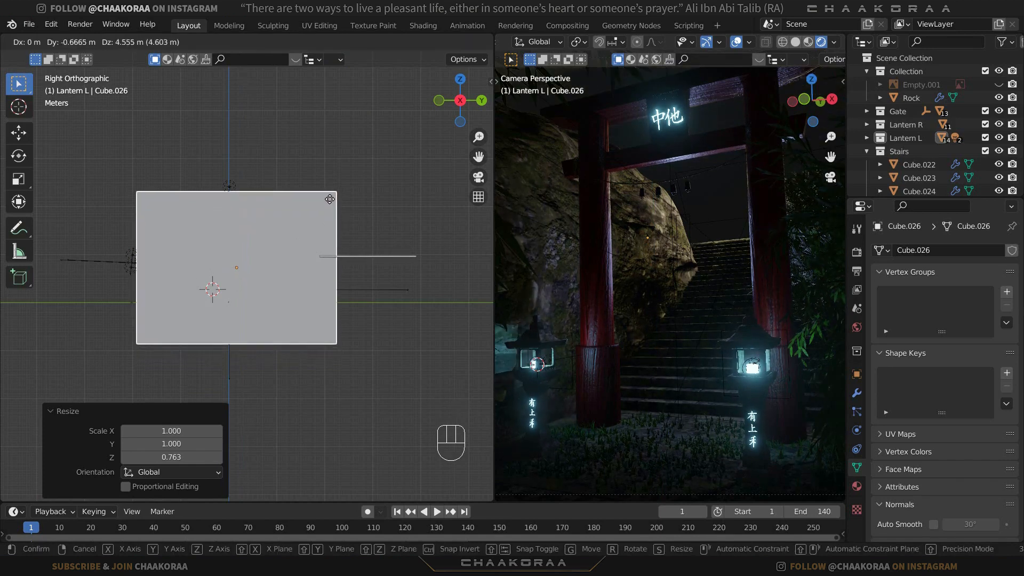
left_click(330, 197)
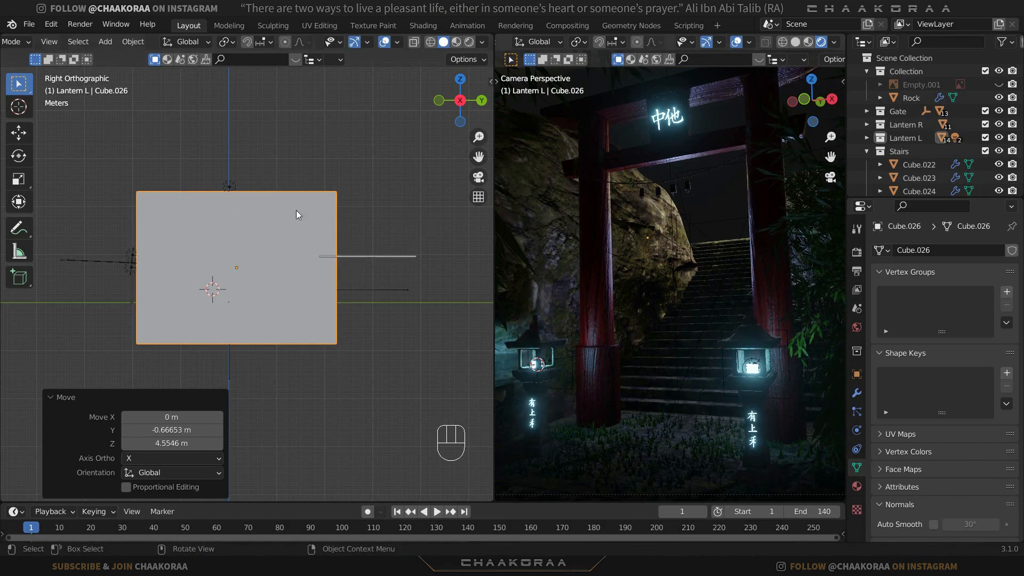
Set the enclosing cube's viewport display to Wire so the scene inside it can be seen
left_click(856, 375)
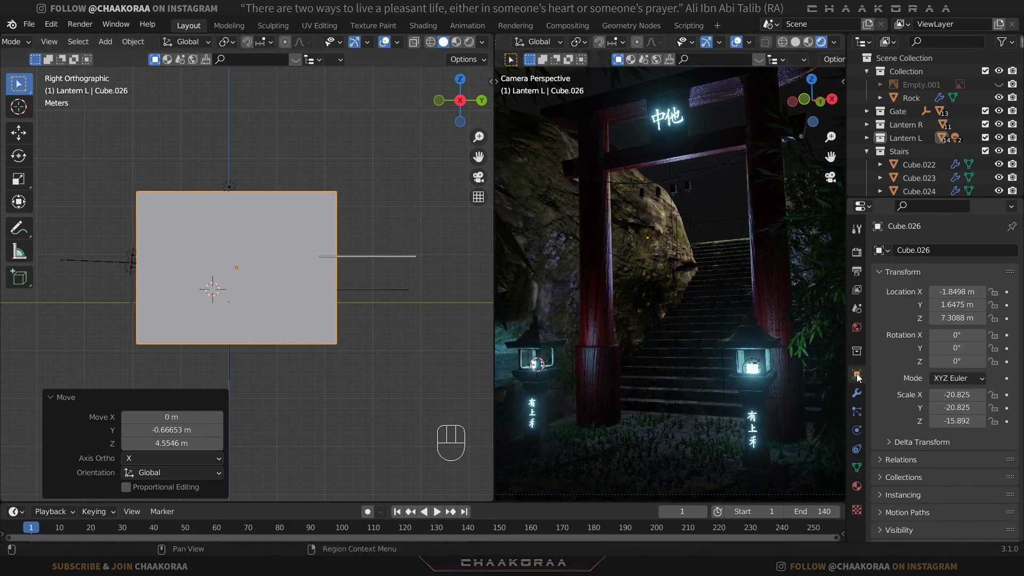
scroll(927, 434, "down", 3)
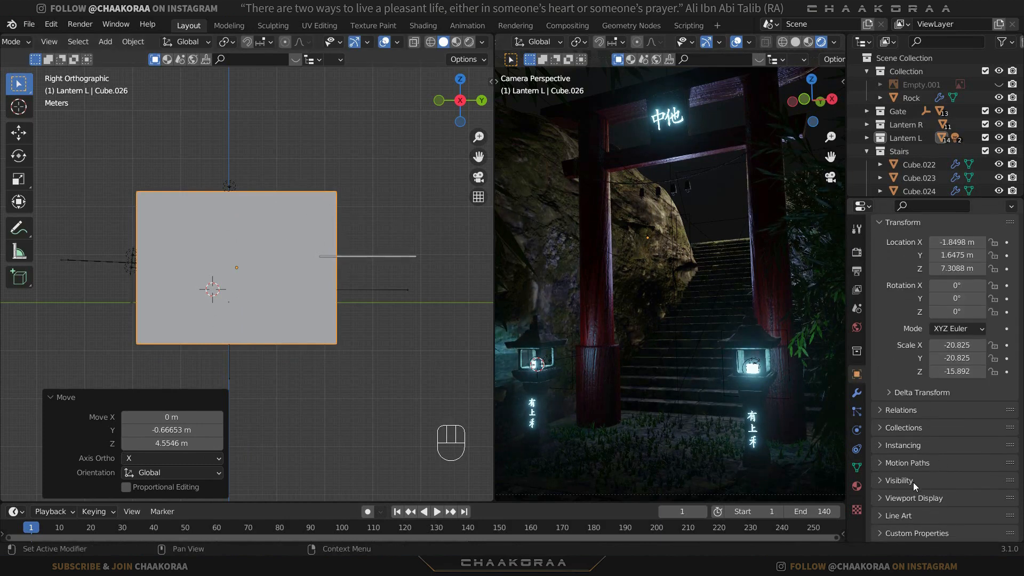
left_click(882, 499)
scroll(937, 479, "down", 8)
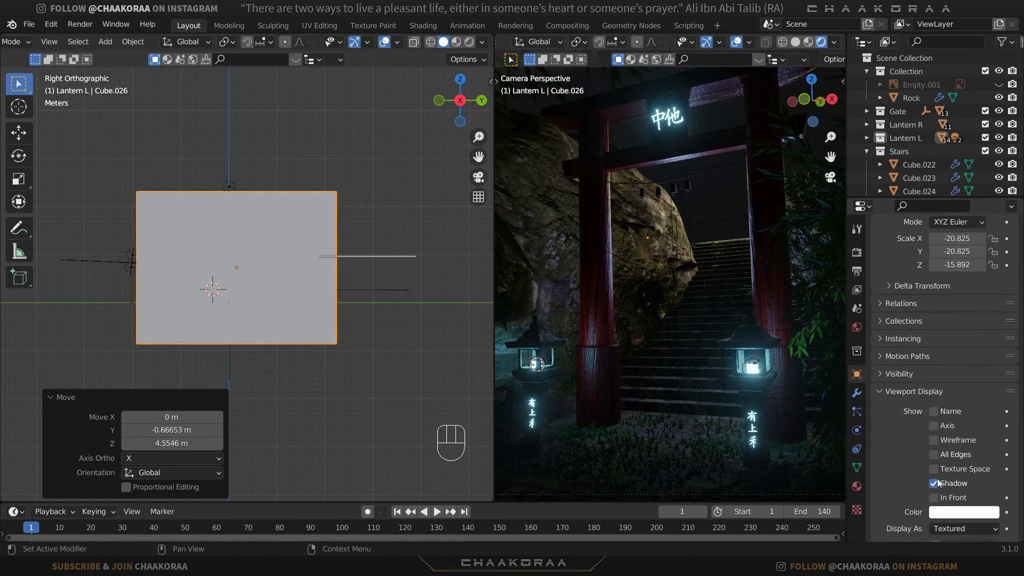
left_click(959, 478)
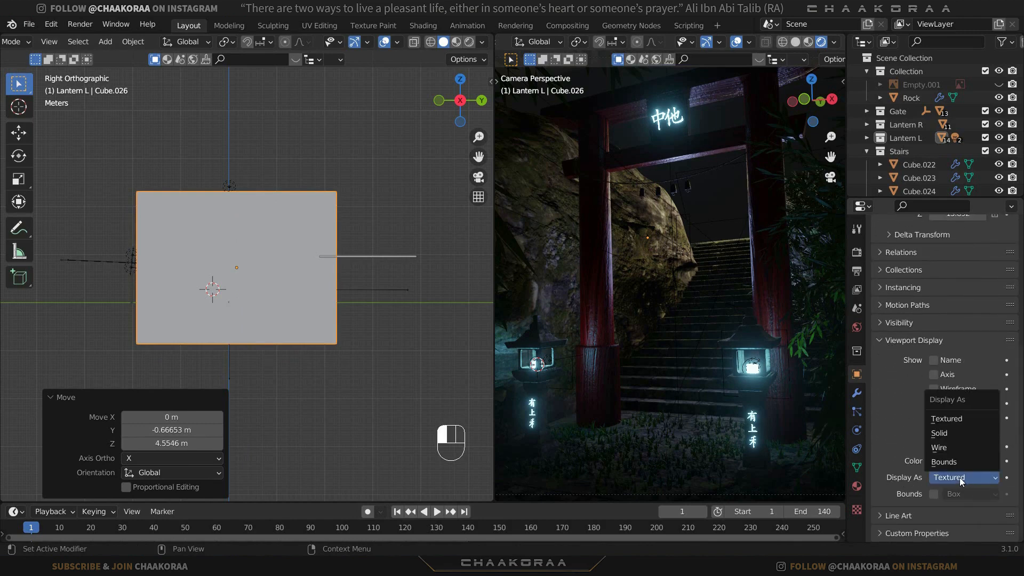
left_click(959, 448)
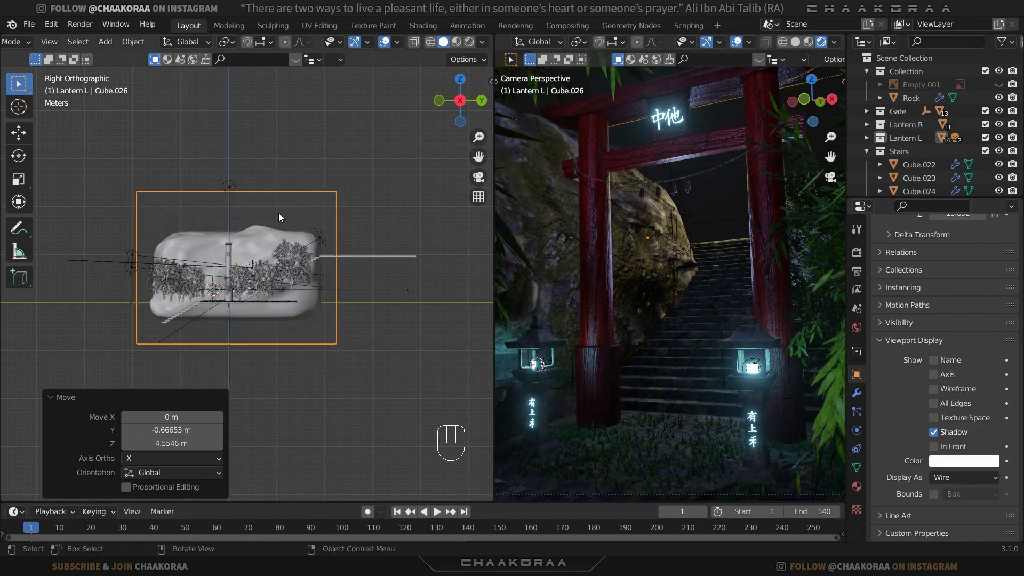
Rename the enclosing cube object as Volume
mouse_move(330, 223)
middle_mouse_down()
mouse_move(376, 252)
mouse_move(342, 245)
mouse_move(328, 223)
middle_mouse_up()
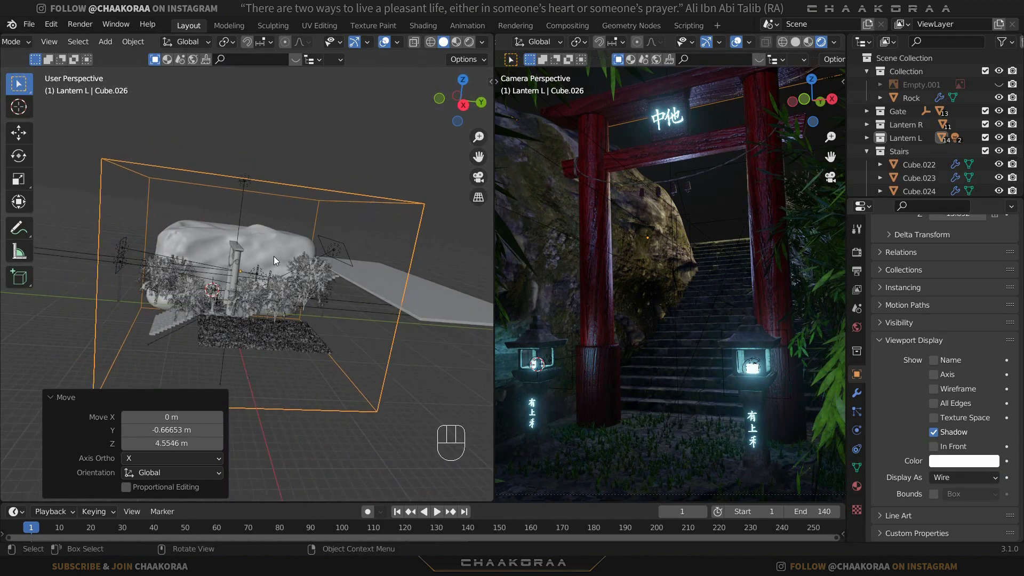
key("F2")
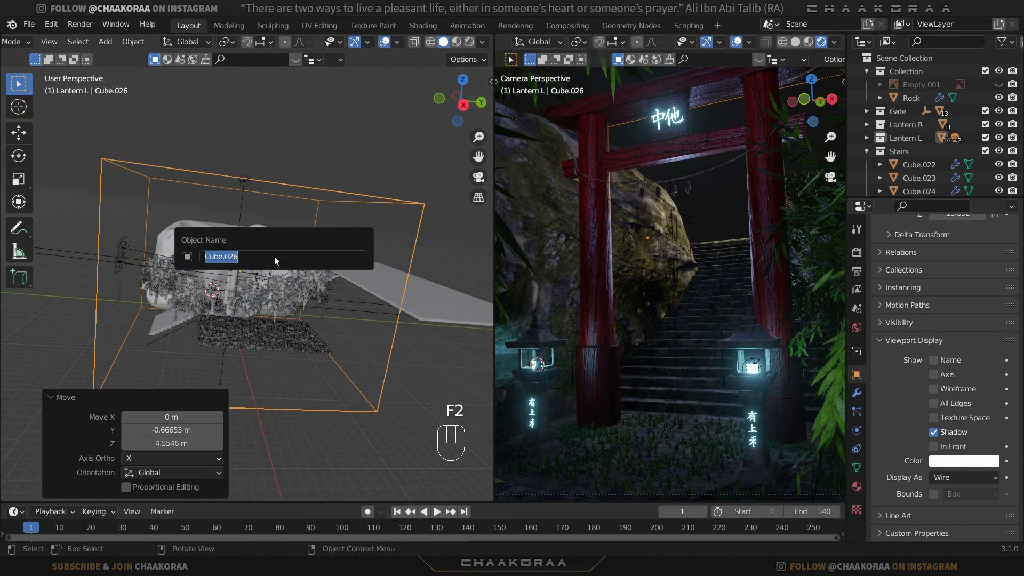
type("Volume")
key("Return")
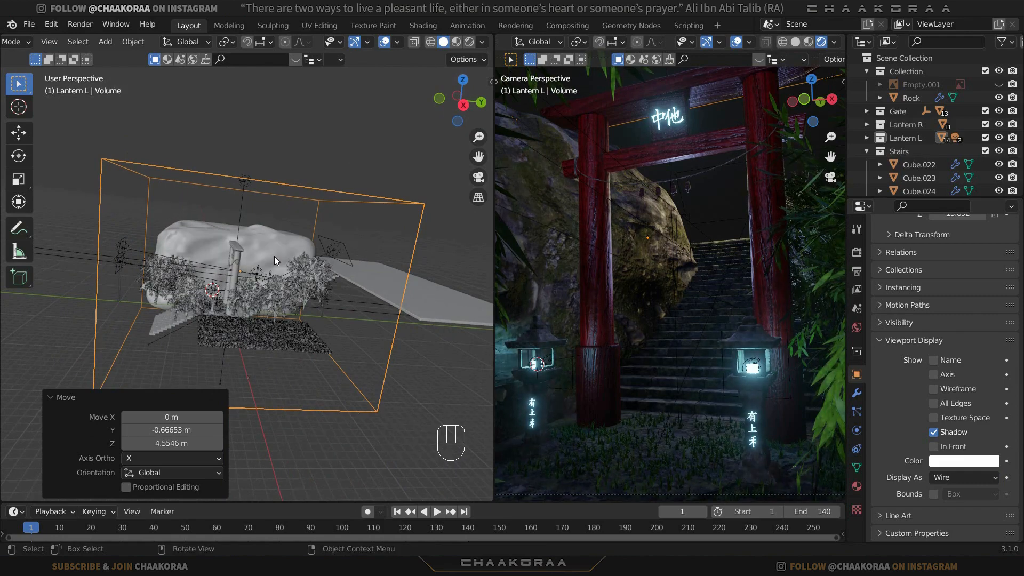
Switch to the Shading workspace and give the enclosing cube a new material named Volume
left_click(422, 25)
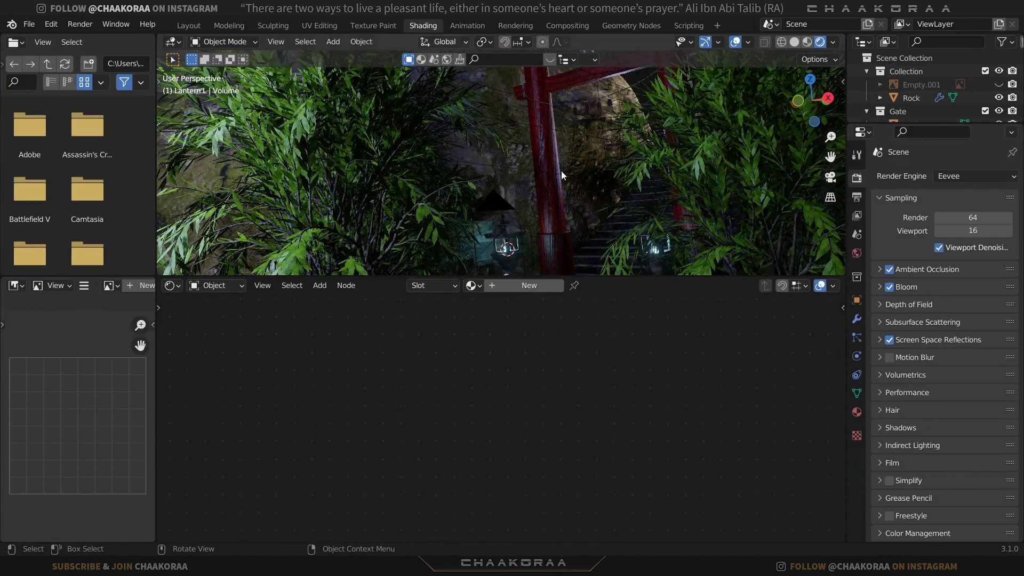
scroll(621, 235, "down", 4)
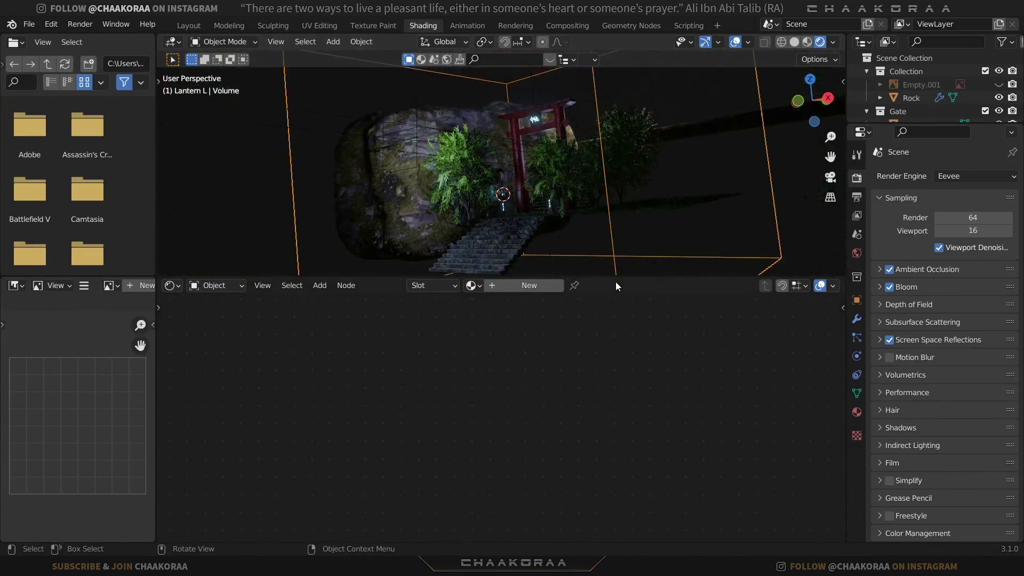
left_click_drag(617, 276, 613, 295)
left_click(521, 309)
double_click(535, 306)
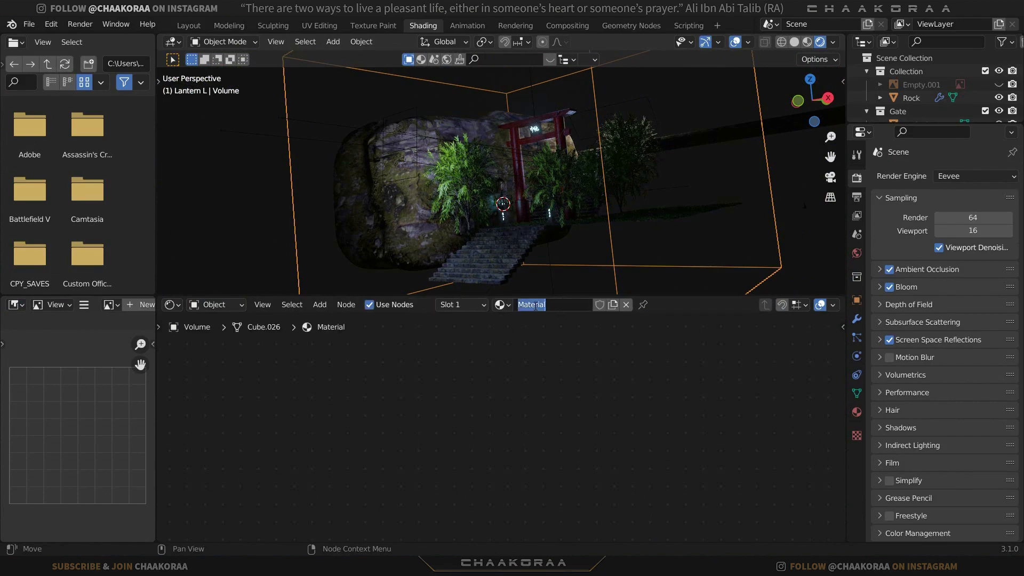
type("Volume")
key("Return")
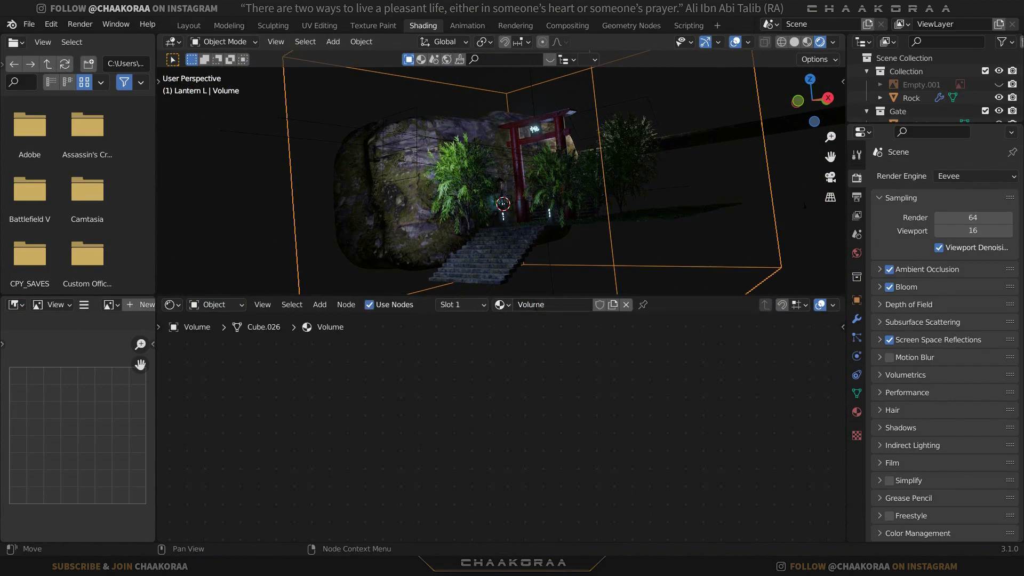
Delete the Principled BSDF node and add a Principled Volume node before the Material Output
middle_click_drag(614, 447, 466, 386)
scroll(466, 386, "up", 2)
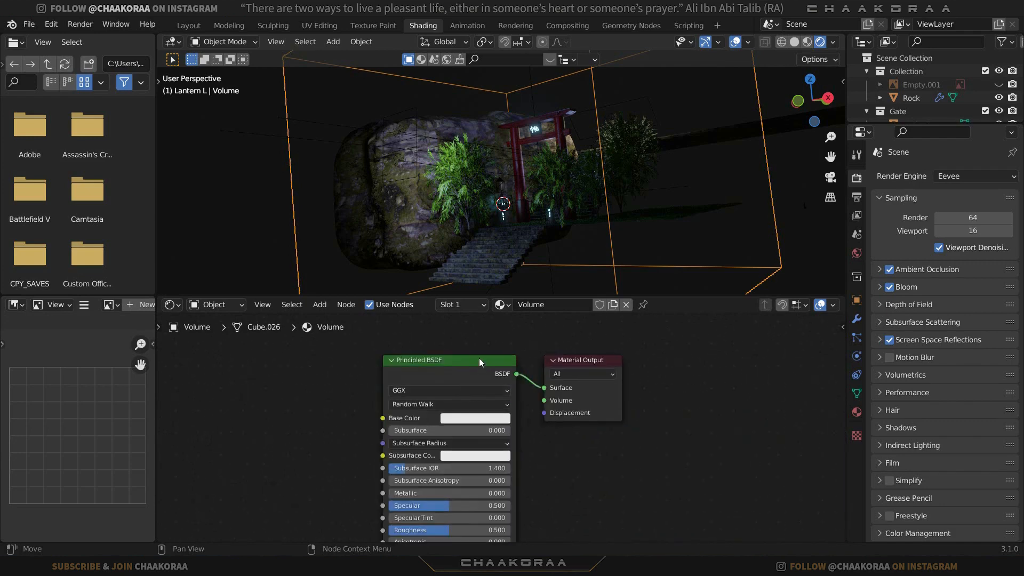
key("x")
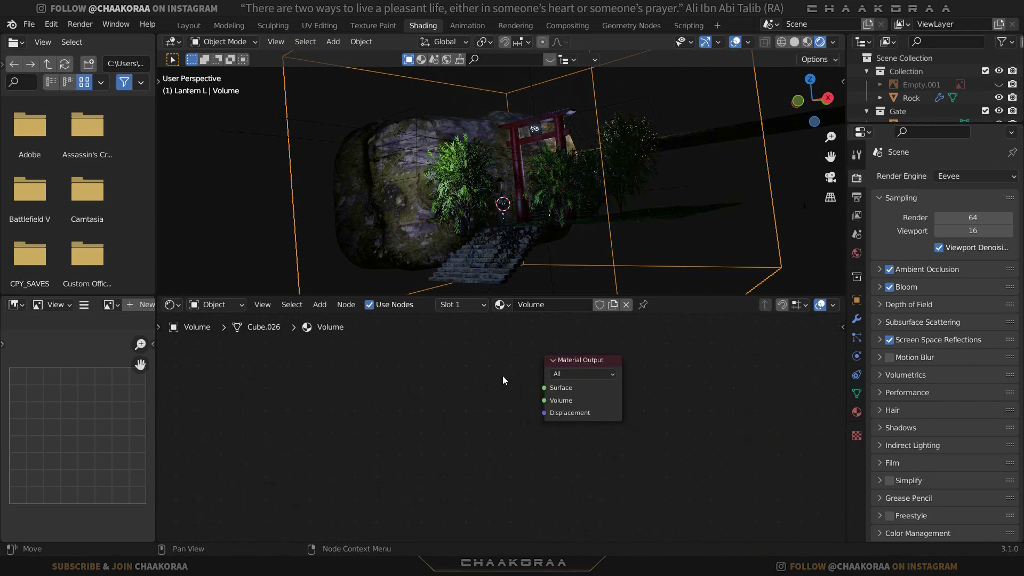
middle_click_drag(496, 369, 482, 389)
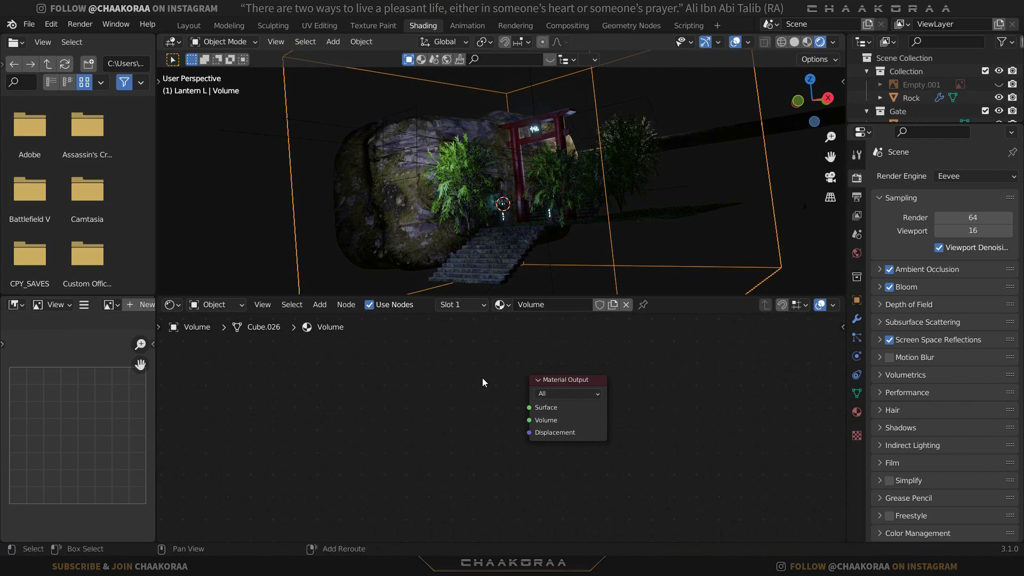
key("shift+a")
left_click(483, 378)
type("vol")
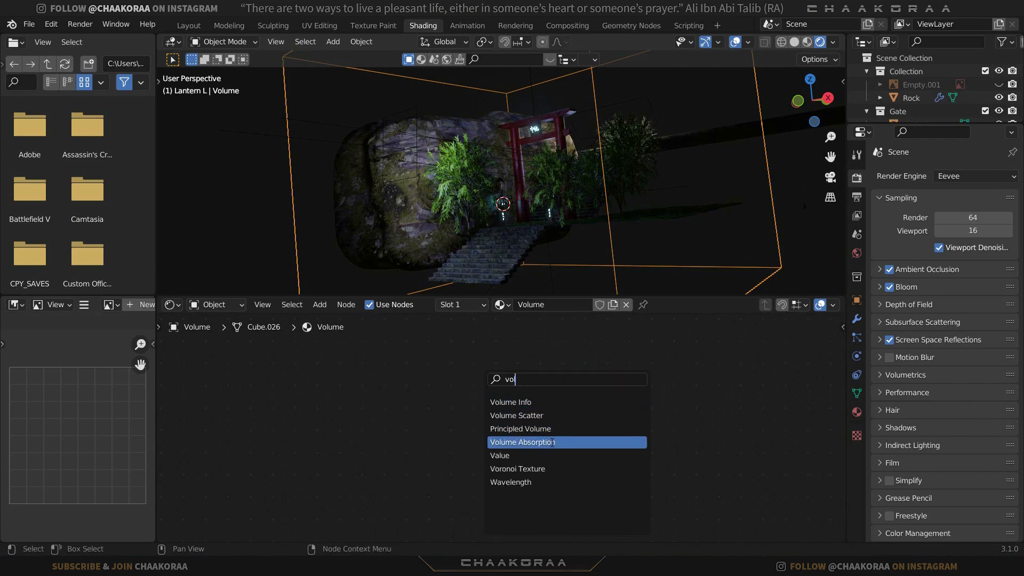
left_click(521, 428)
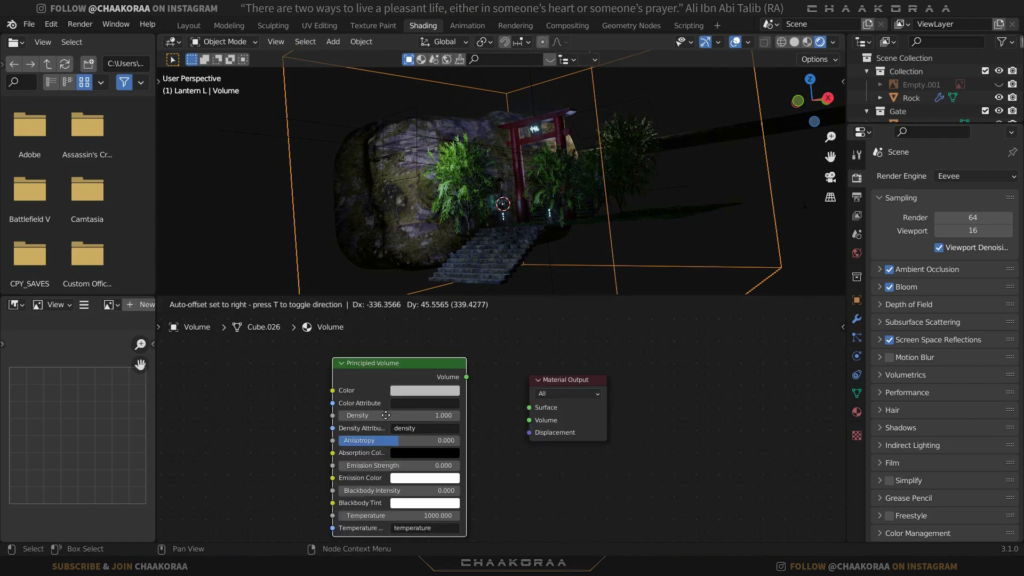
left_click(467, 424)
Connect the Principled Volume output to the Volume input of the Material Output
scroll(467, 424, "up", 1)
scroll(467, 424, "up", 1)
left_click_drag(431, 393, 532, 417)
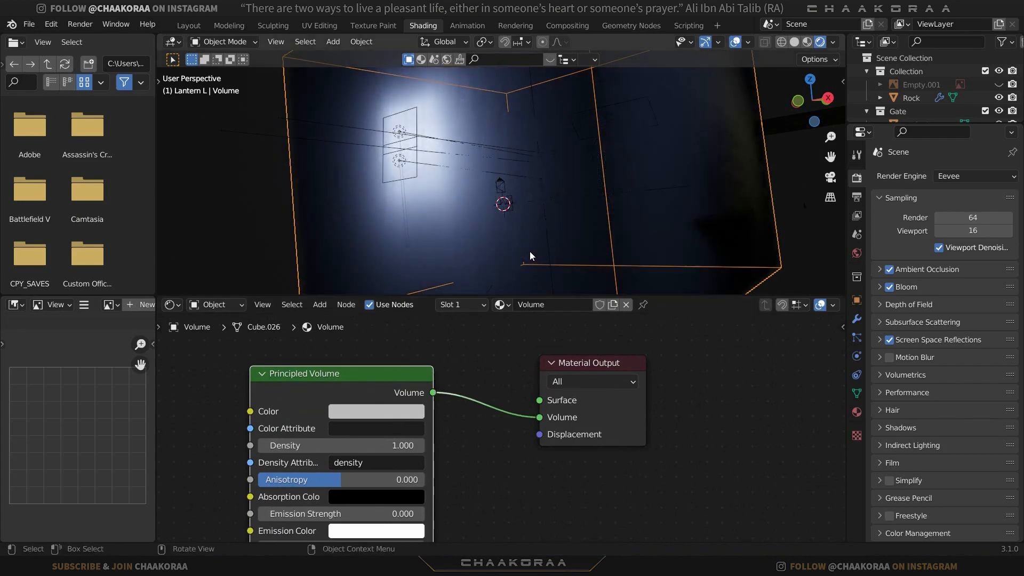
Set the Principled Volume density to 0.02 and check the fog through the camera in the Layout workspace
middle_click_drag(532, 454, 594, 424)
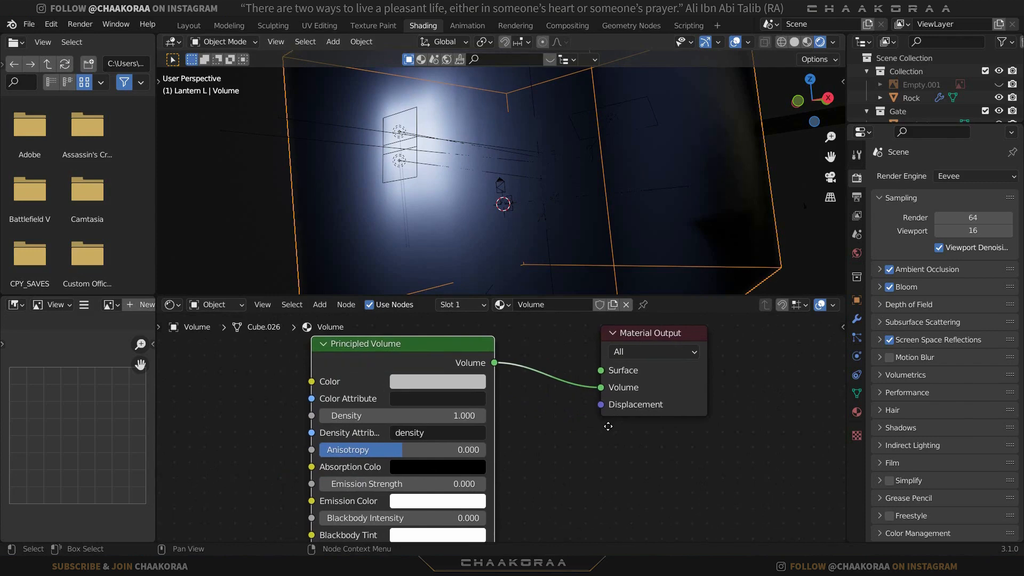
left_click(475, 420)
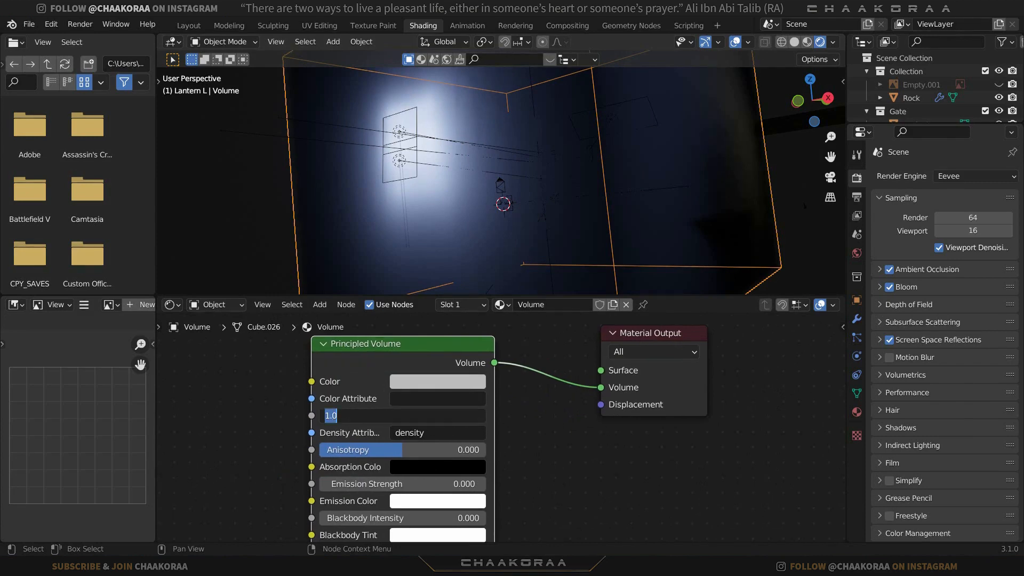
type(".02")
key("Return")
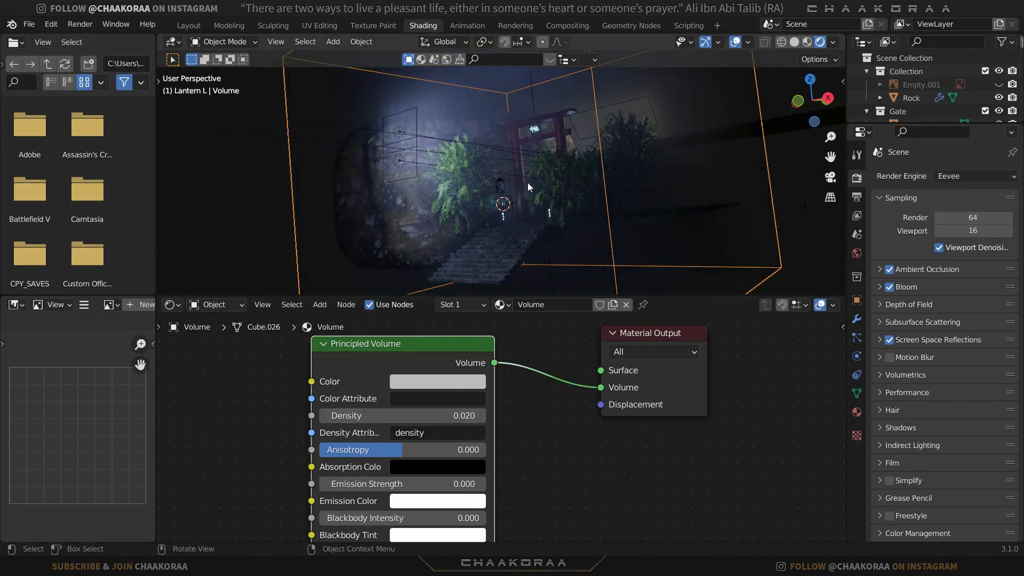
left_click(199, 27)
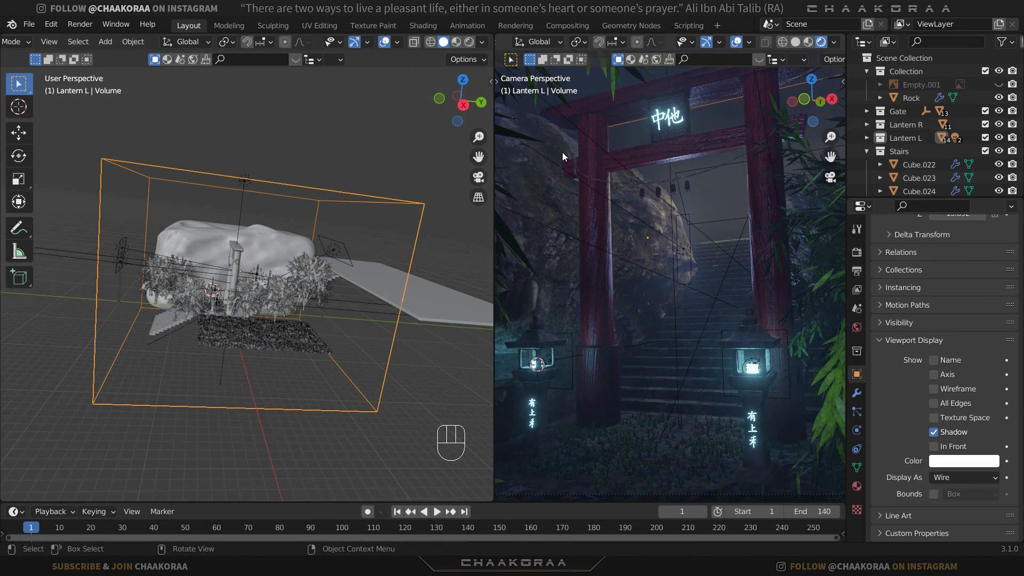
left_click(425, 27)
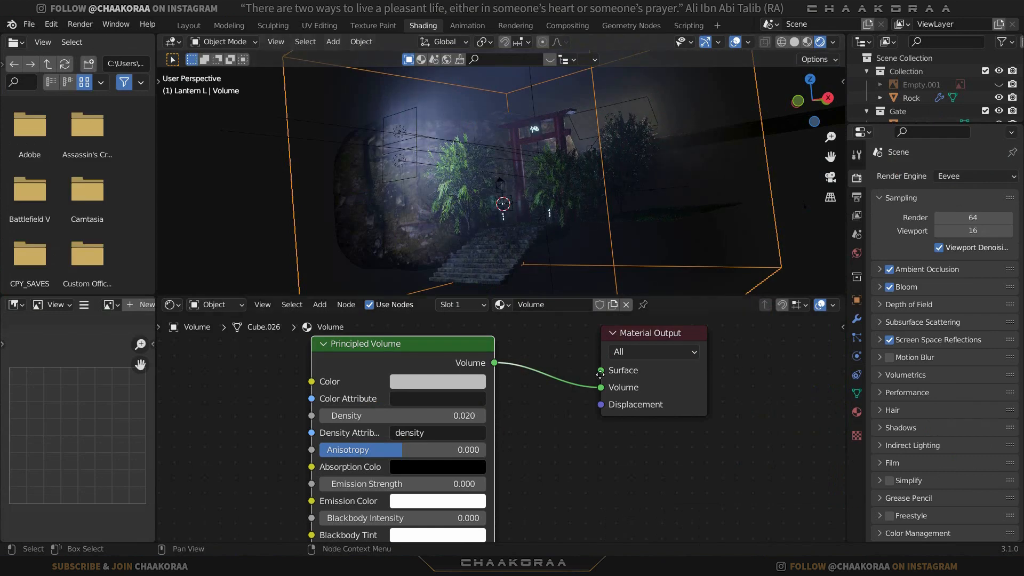
Add a Noise Texture node ahead of the Principled Volume node, leaving space between the two
middle_click_drag(600, 375, 778, 382)
key("shift+a")
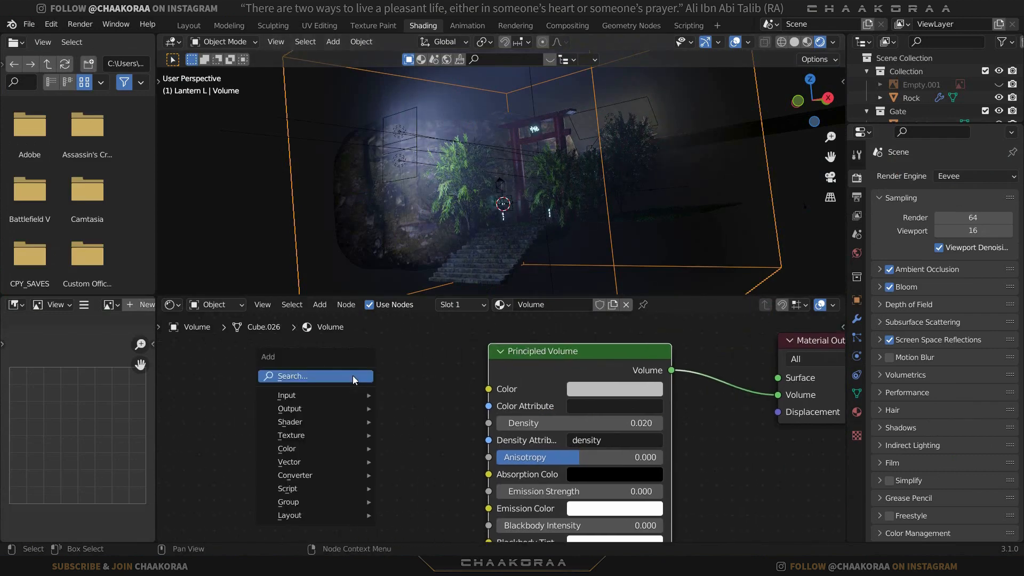
left_click(353, 376)
type("noise")
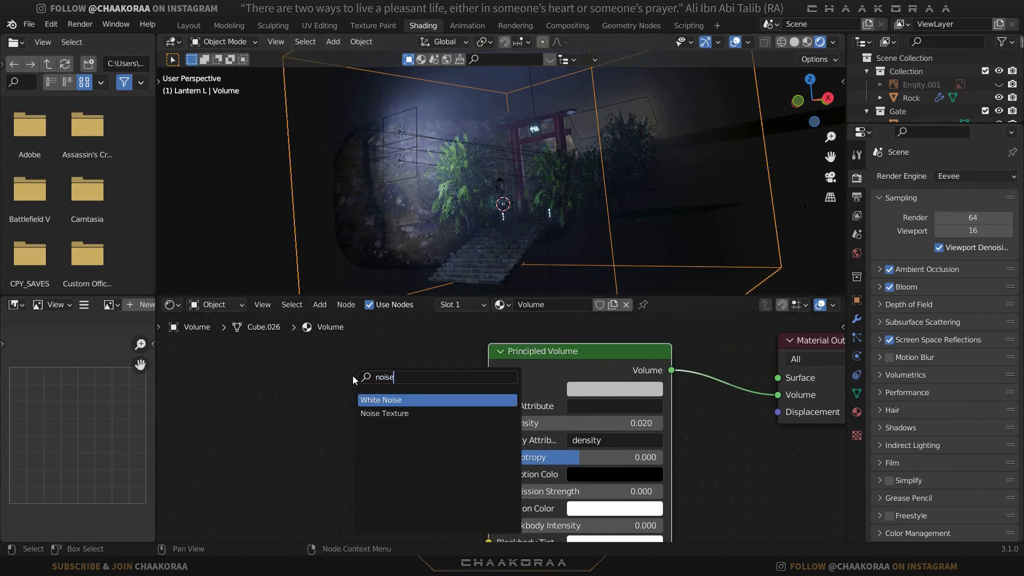
key("Down")
key("Return")
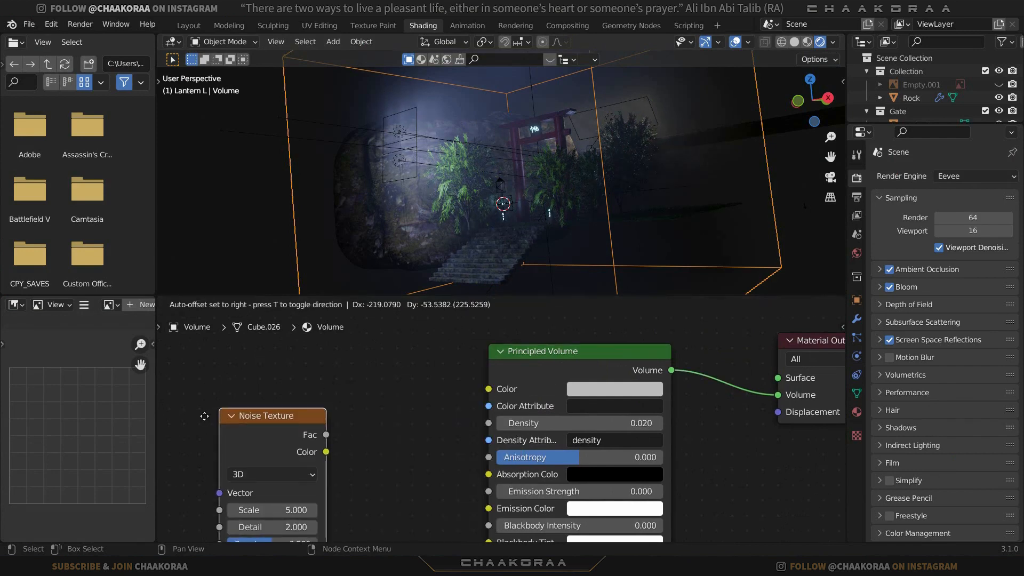
left_click(186, 425)
Add a ColorRamp node between the Noise Texture and Principled Volume nodes, spacing the nodes apart
key("shift+a")
left_click(352, 391)
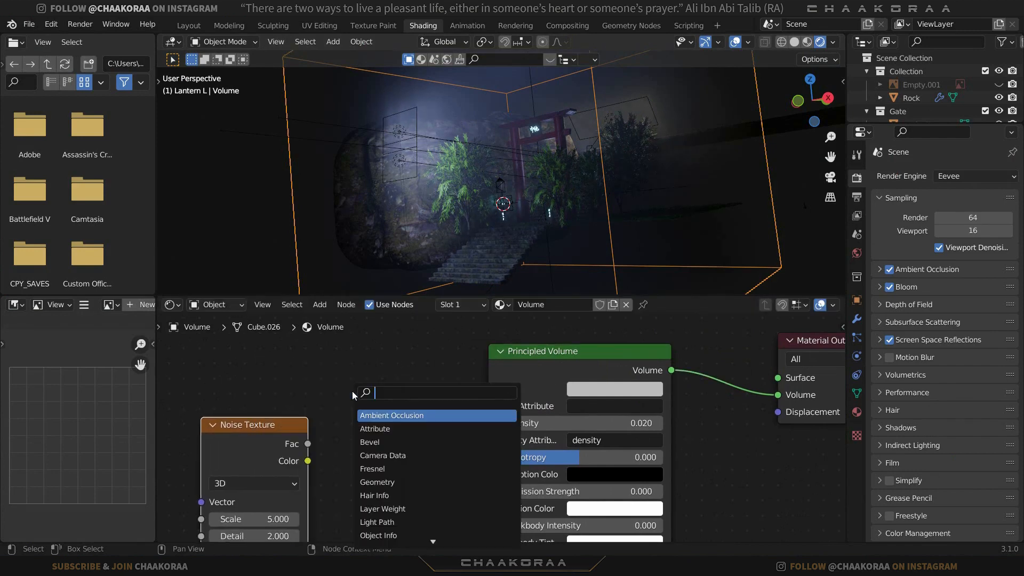
type("color ramp")
key("Return")
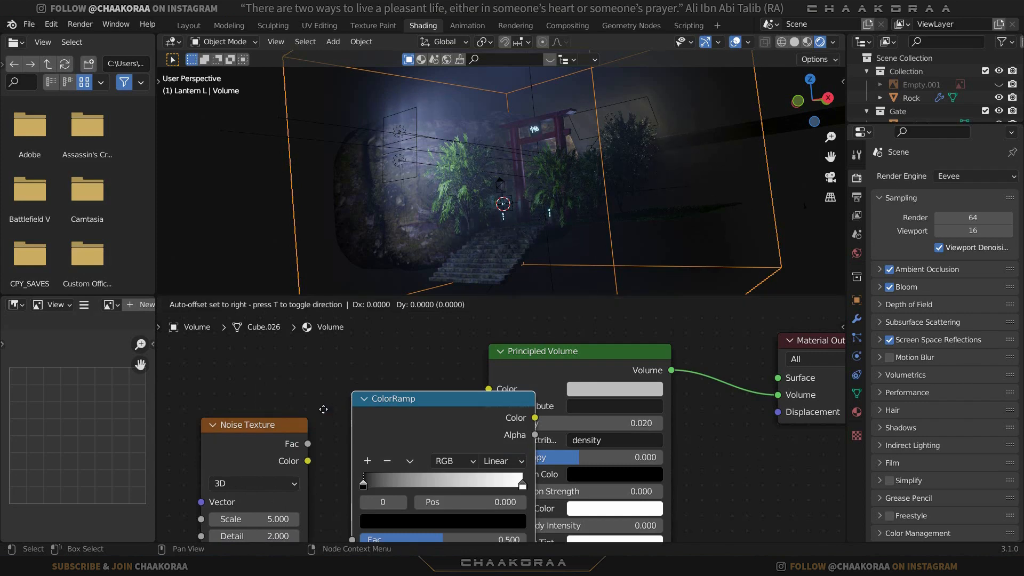
left_click(314, 415)
middle_click_drag(409, 369, 553, 351)
left_click_drag(553, 352, 423, 424)
key("g")
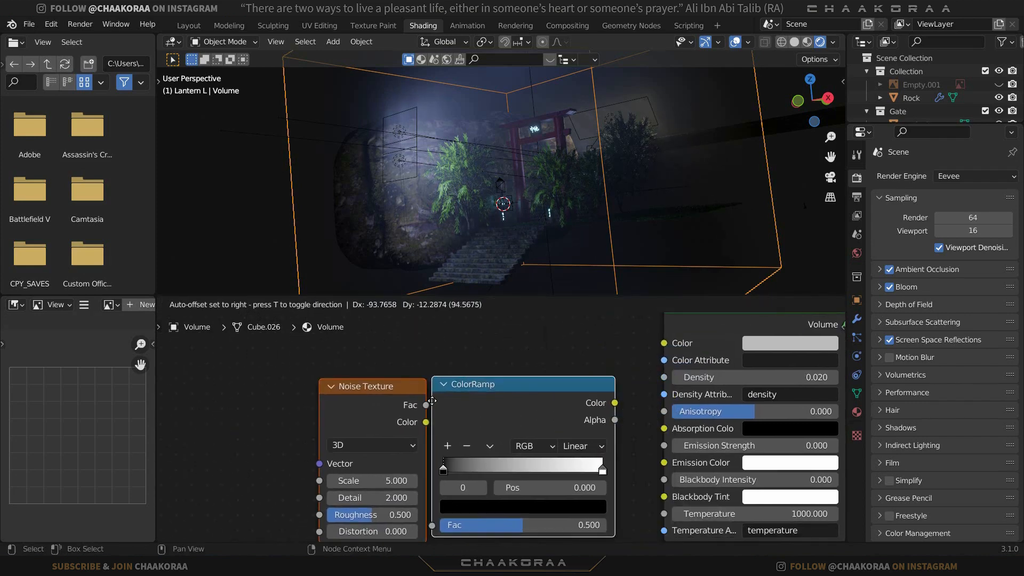
left_click(313, 404)
Connect the ColorRamp Color output to the Principled Volume Color input, and the Noise Texture Color output to the ColorRamp Fac input
left_click_drag(462, 395, 588, 406)
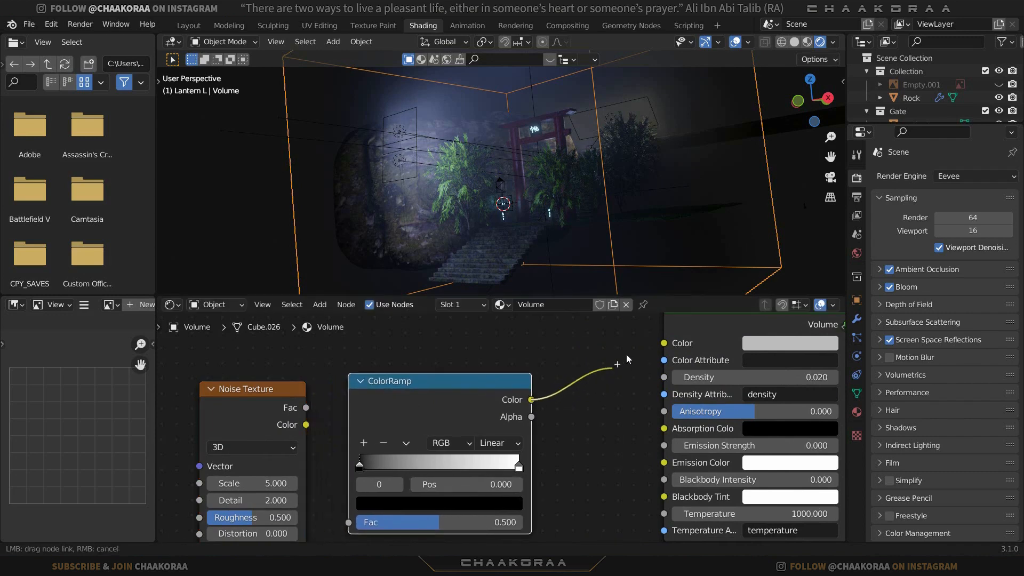
left_click_drag(626, 354, 664, 343)
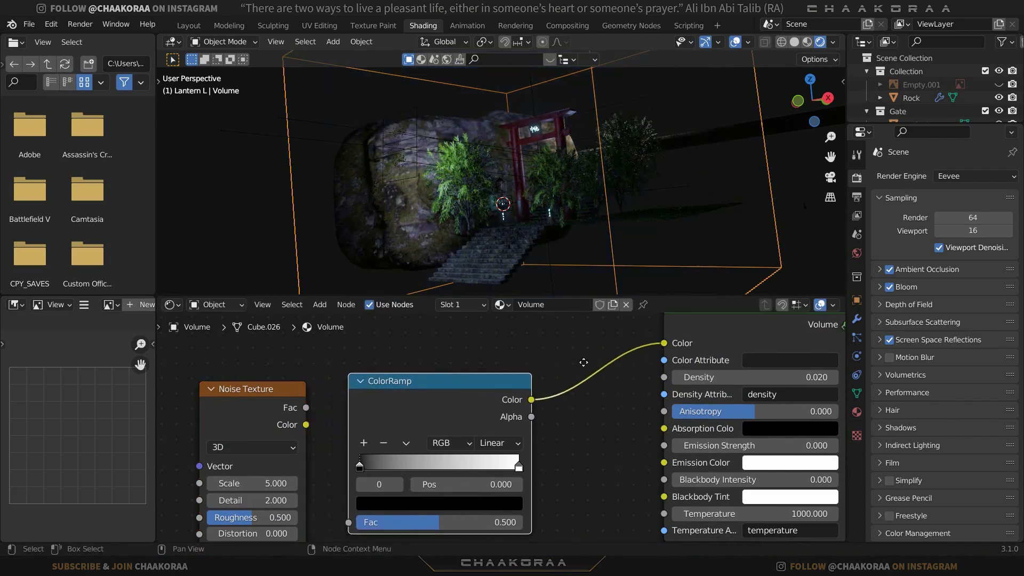
middle_click_drag(583, 362, 705, 355)
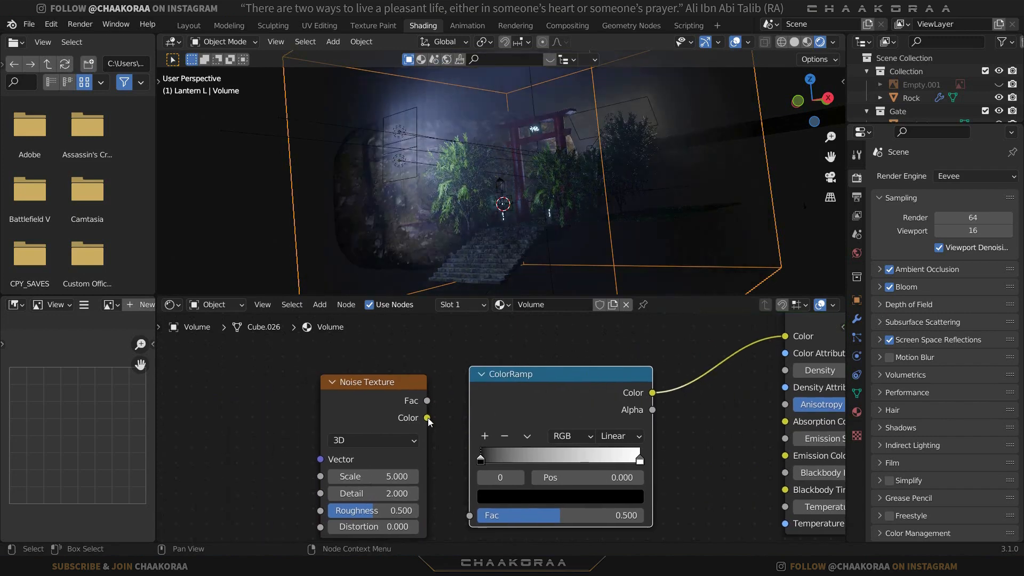
middle_click_drag(476, 408, 492, 383)
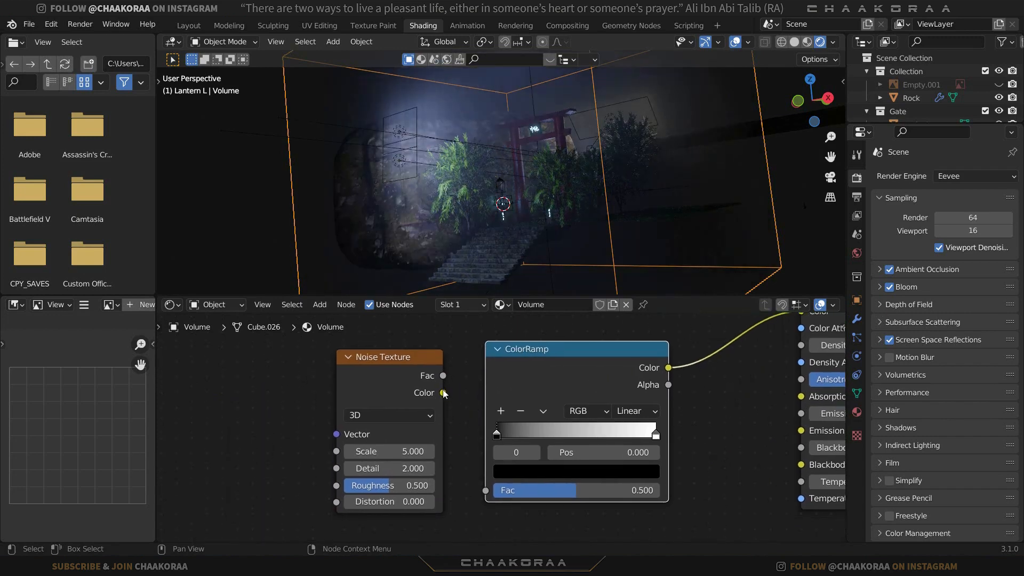
left_click_drag(443, 393, 485, 490)
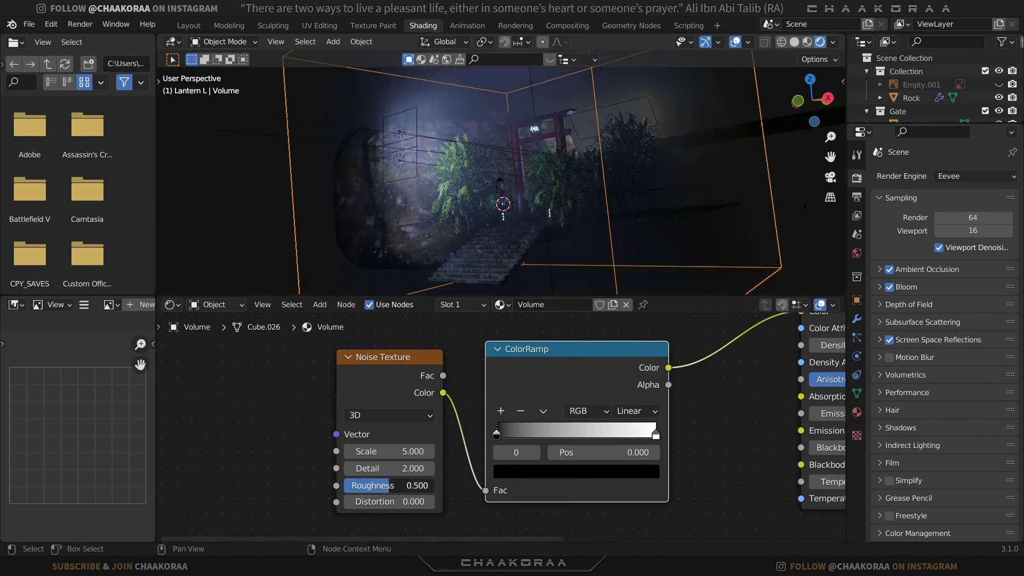
Set the noise Detail to 15 and Roughness to 1, reverse the ramp with its stops close together near 0.5, and check the camera view
left_click_drag(389, 486, 577, 436)
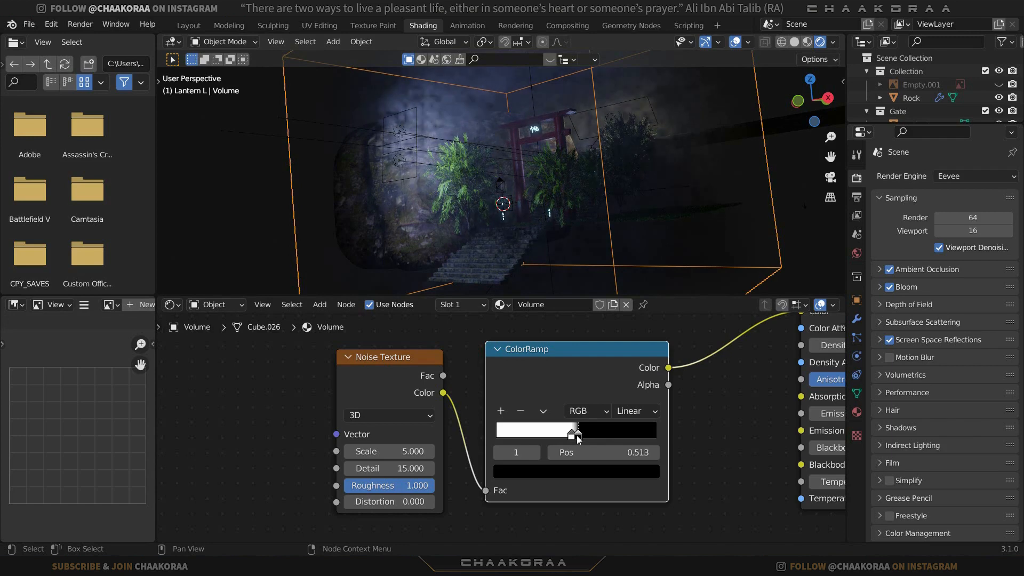
left_click(189, 25)
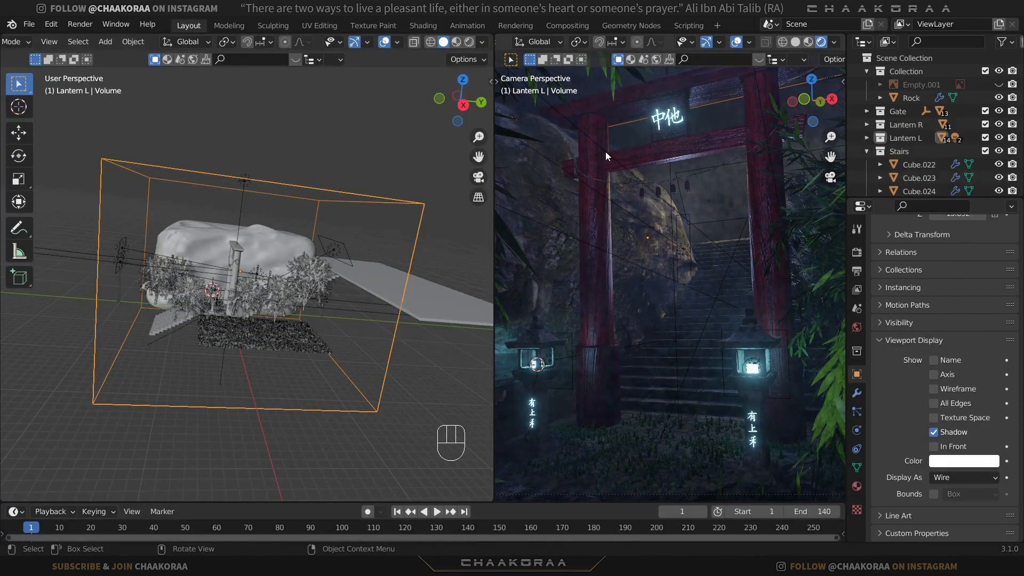
left_click(422, 25)
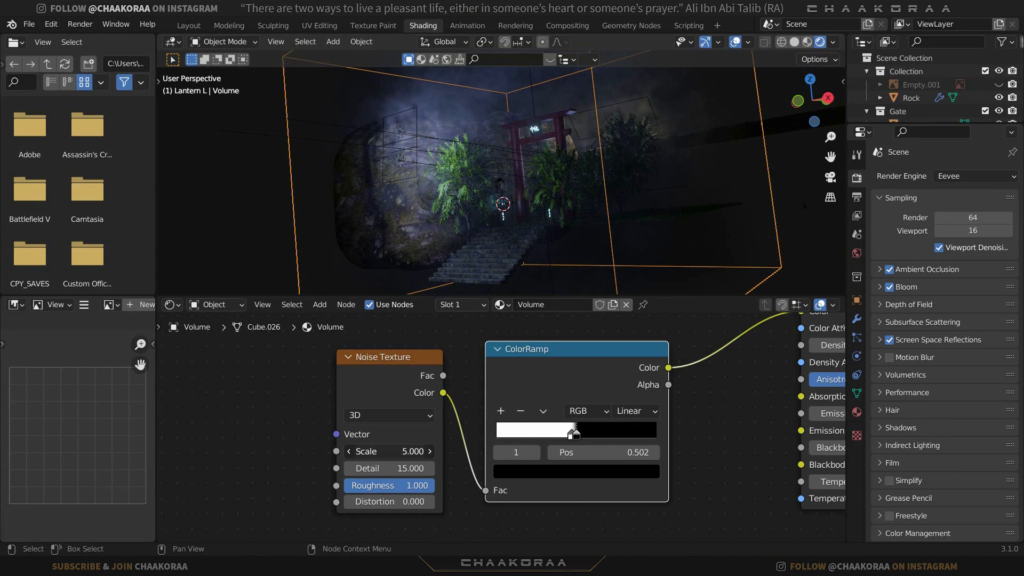
Set the Noise Texture Scale to 2 and check the fog through the camera in the Layout workspace
left_click_drag(393, 451, 360, 451)
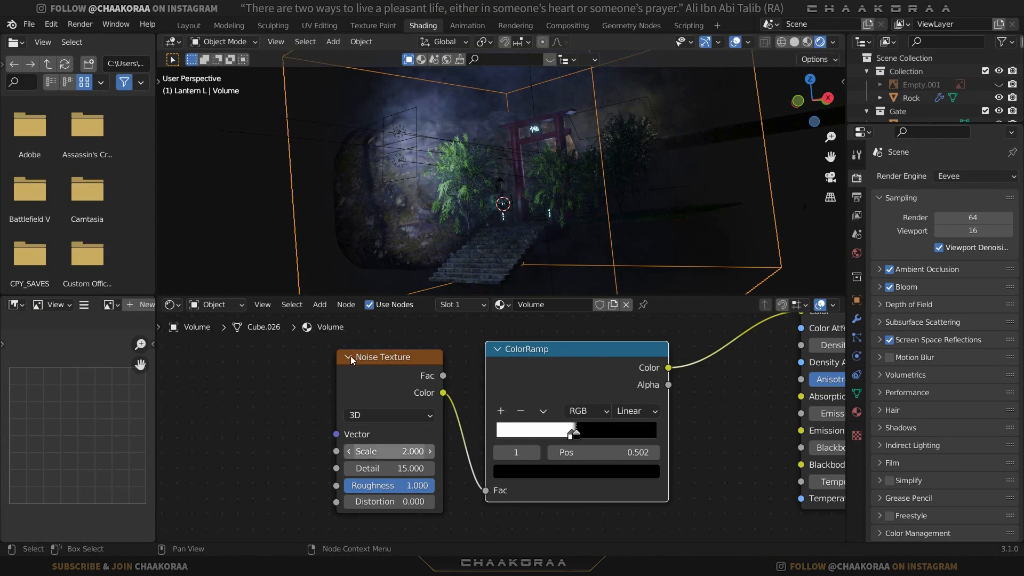
left_click(184, 26)
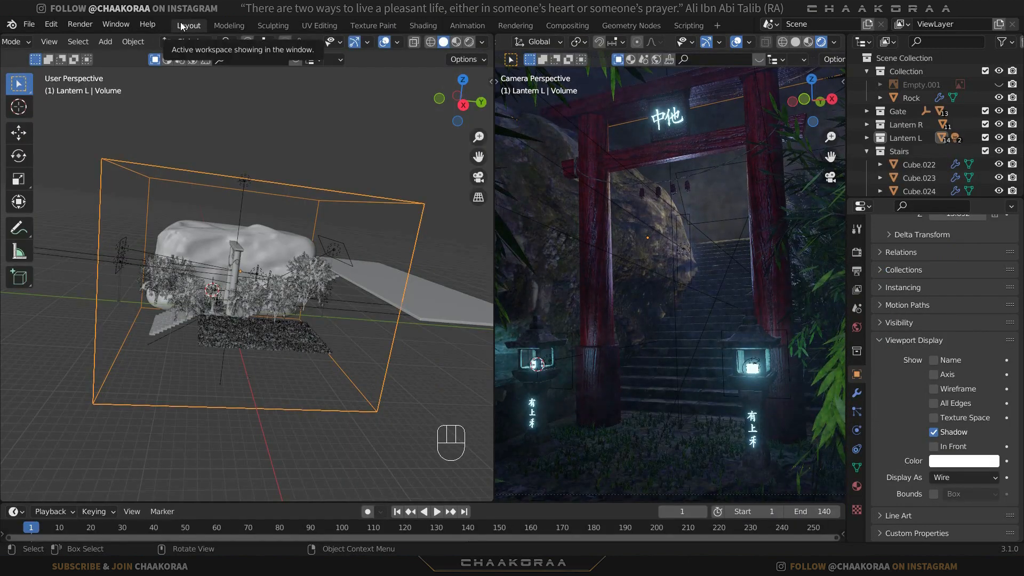
left_click(424, 25)
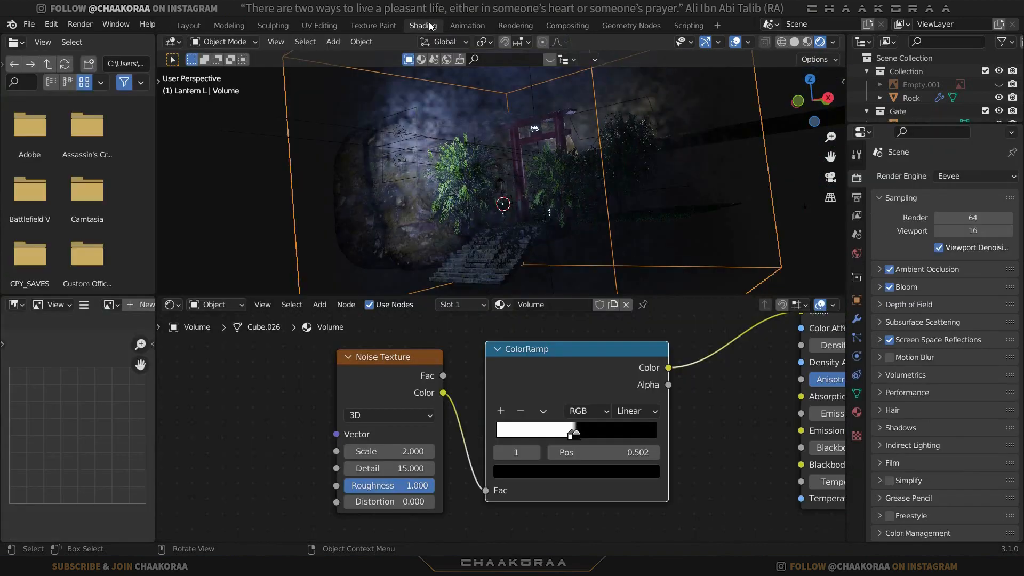
Soften the ColorRamp transition by placing the white stop at 0.378 and the black stop at 0.524, checking the fog through the camera
left_click_drag(580, 435, 549, 436)
left_click(556, 437)
left_click(567, 439)
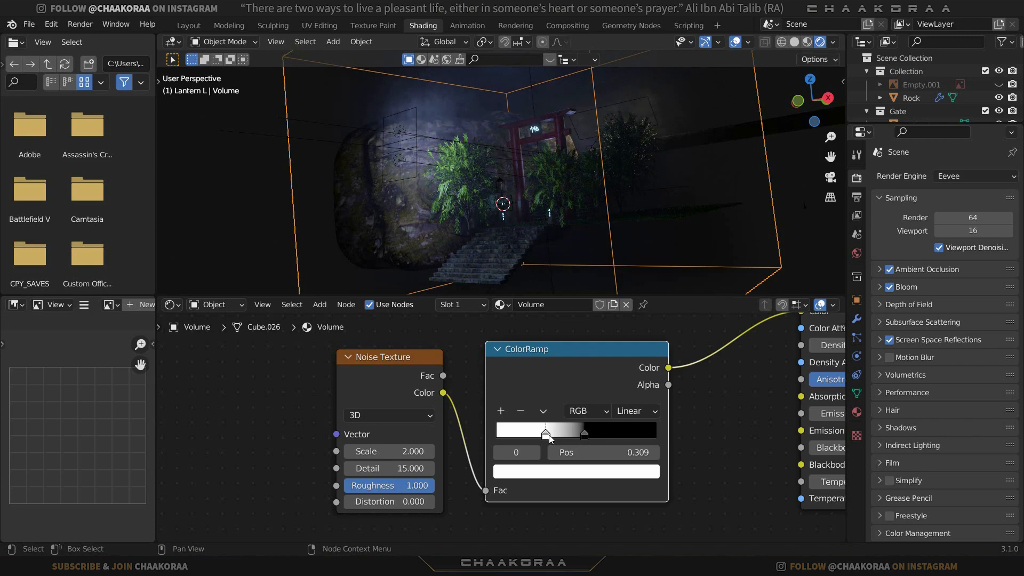
left_click(190, 26)
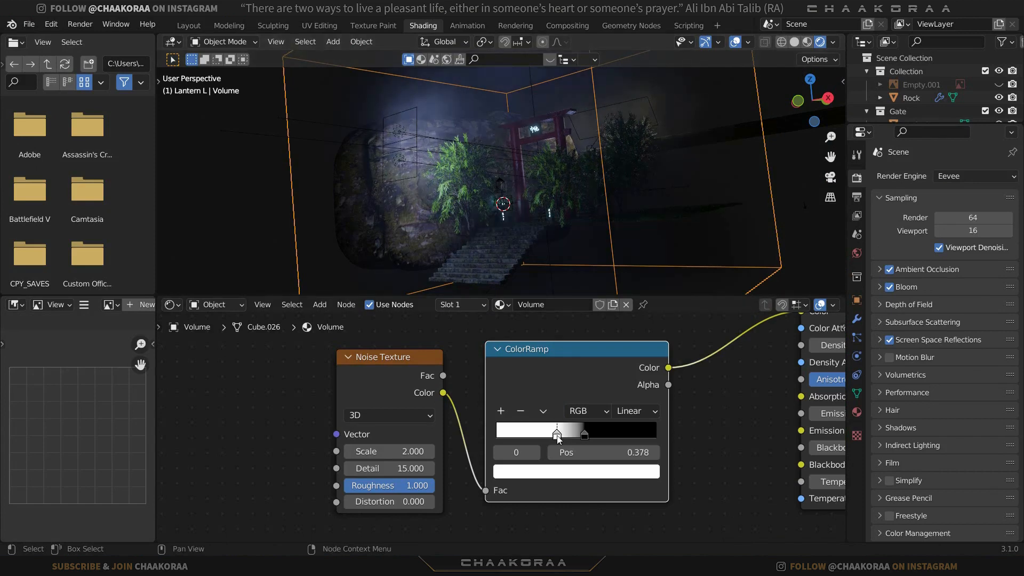
left_click_drag(585, 437, 580, 441)
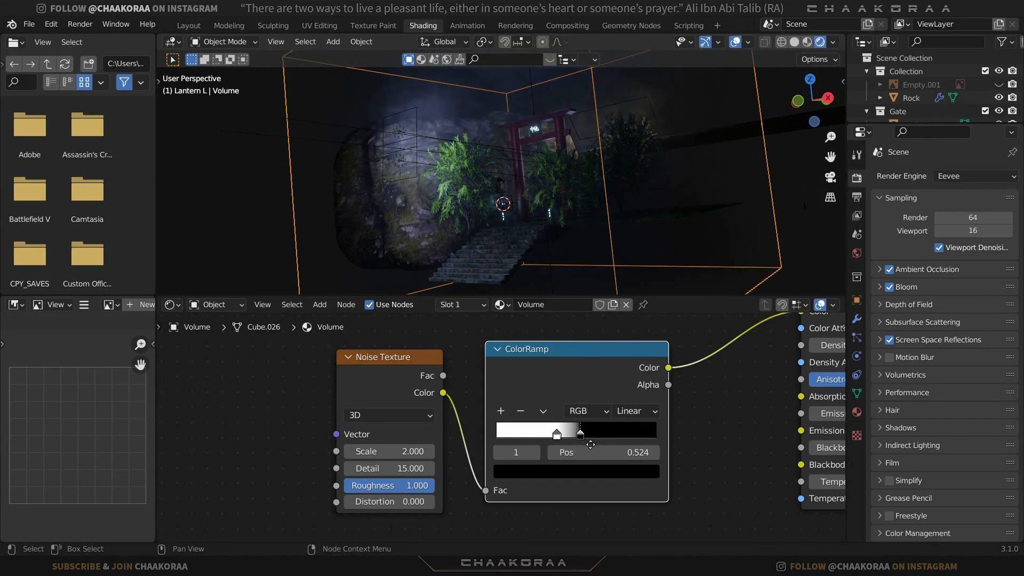
Try Principled Volume densities of 0.025 and 0.03, and check the fog through the camera in the Layout workspace
middle_click_drag(590, 444, 463, 438)
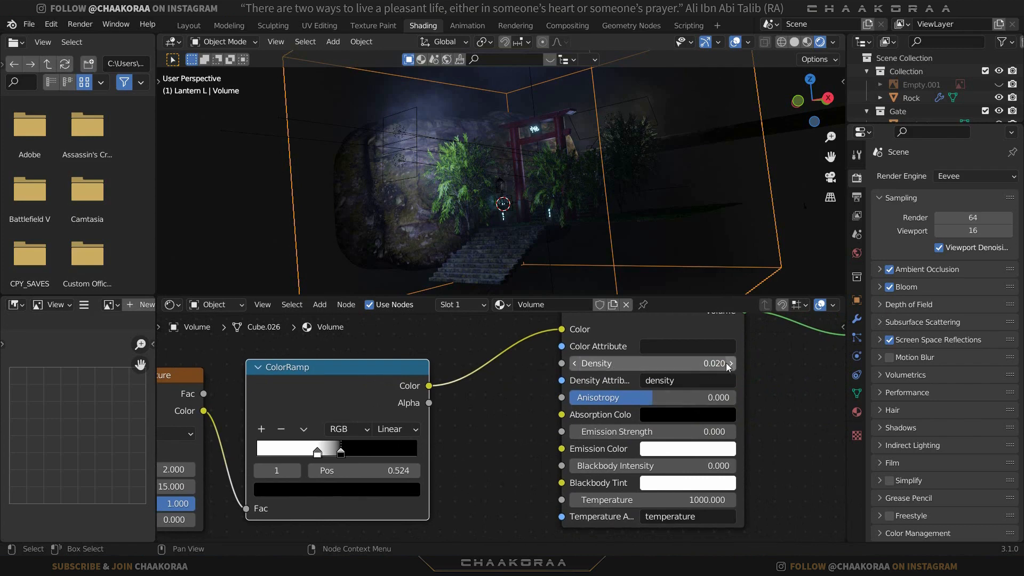
left_click(613, 365)
left_click(607, 366)
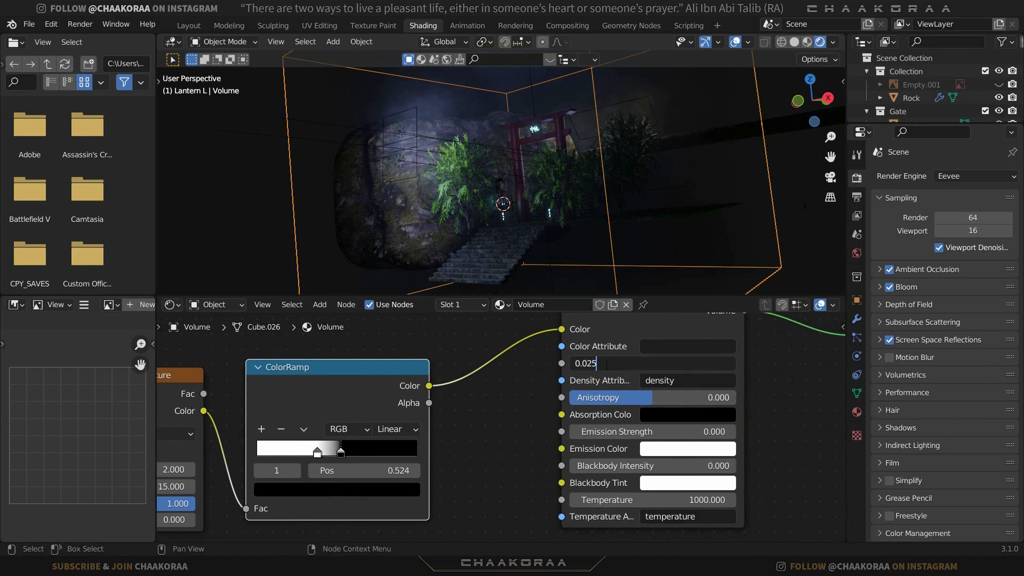
key("Return")
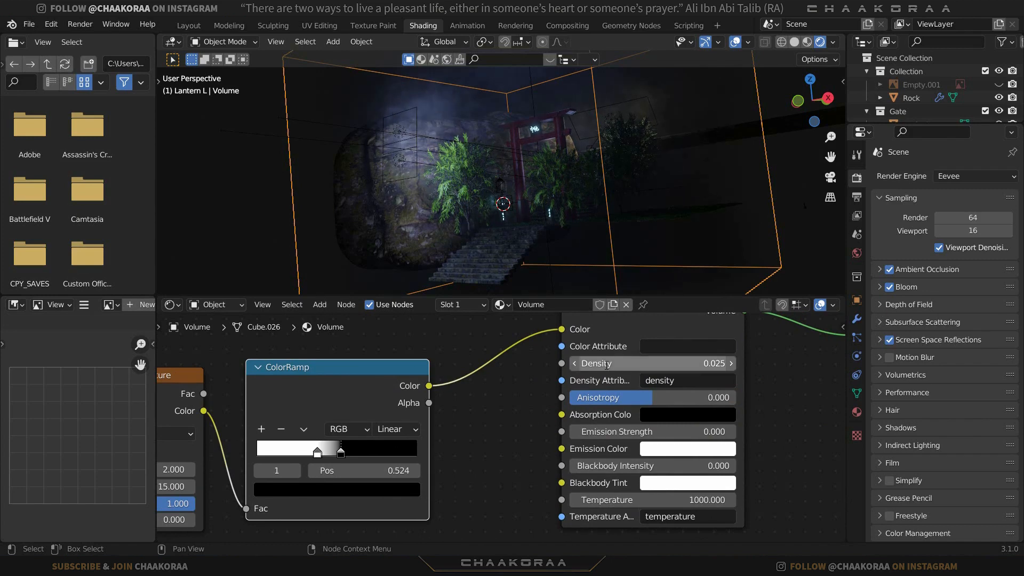
left_click(595, 368)
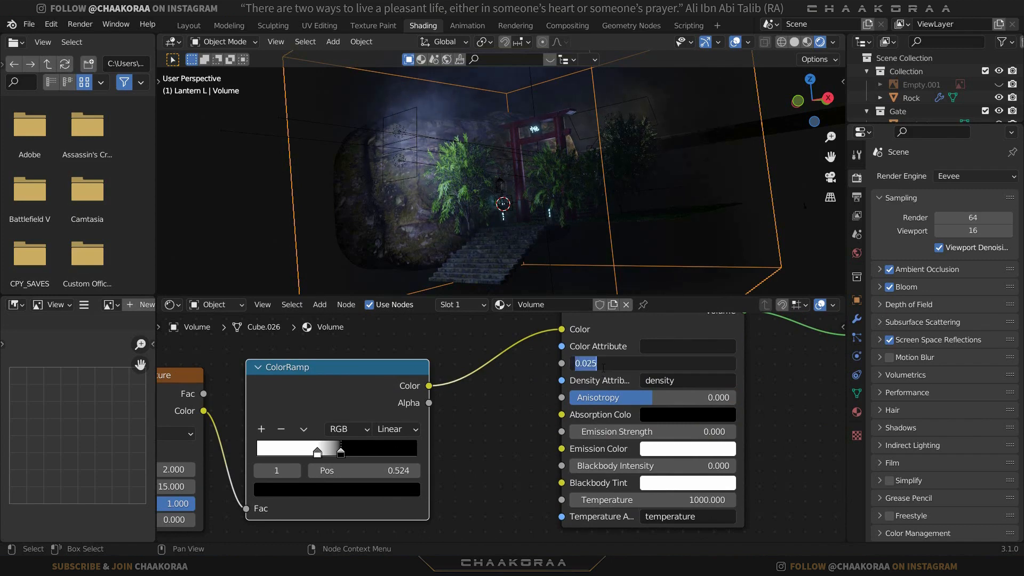
type("0.03")
key("Return")
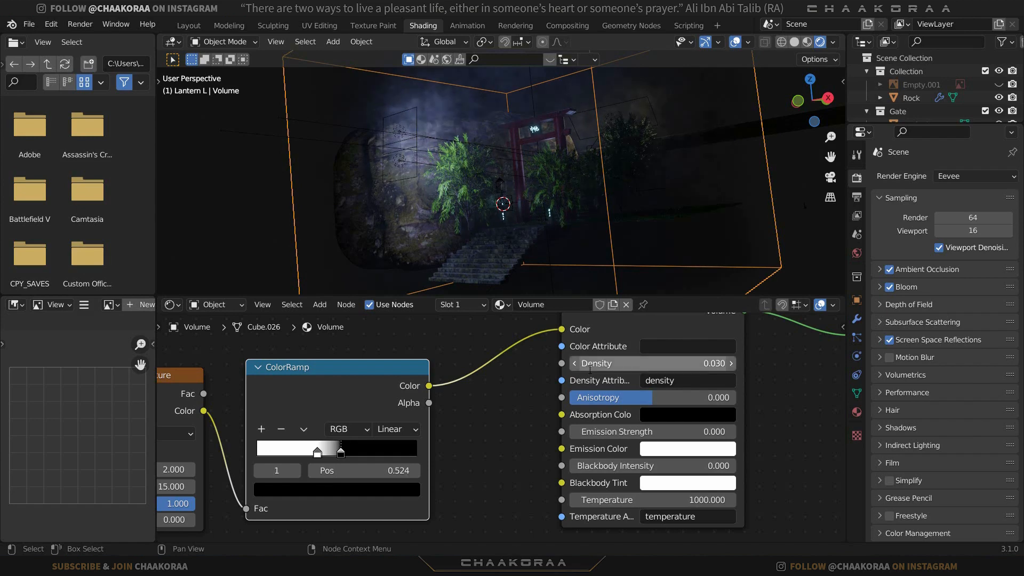
left_click(188, 25)
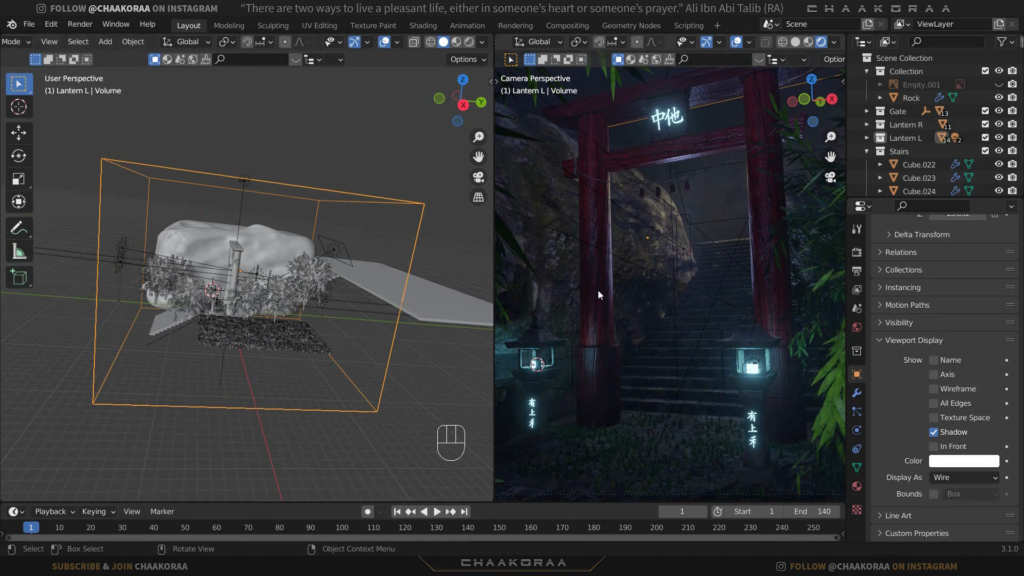
left_click(429, 25)
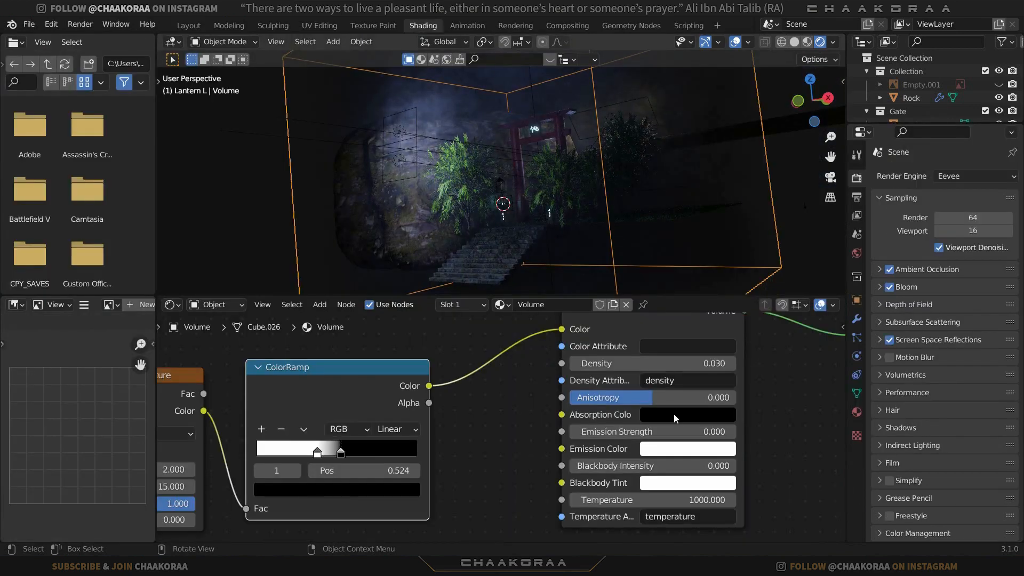
Set the Principled Volume density to 0.04 and check the fog through the camera in the Layout workspace
left_click(601, 363)
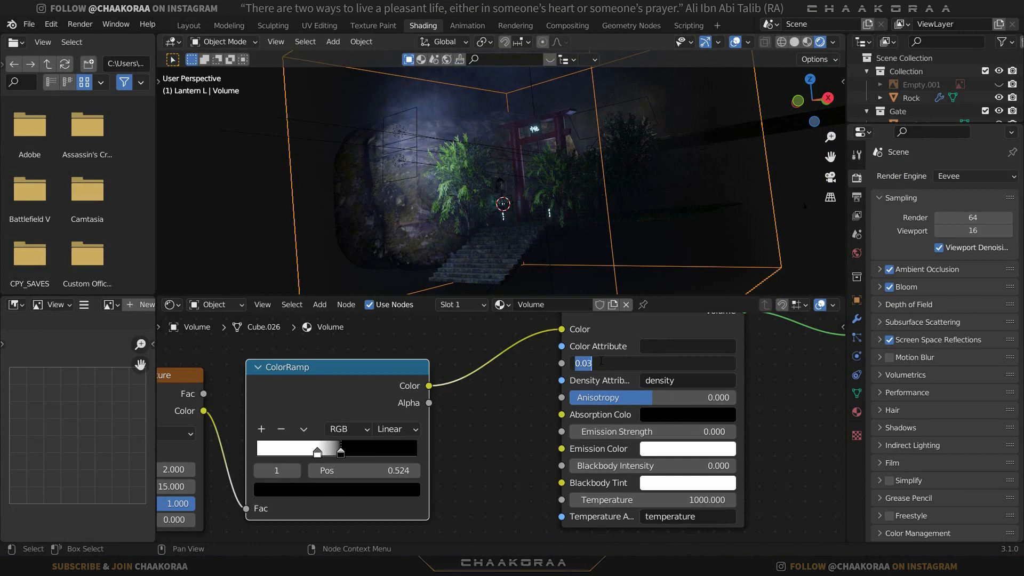
left_click_drag(600, 362, 589, 363)
type("4")
key("Return")
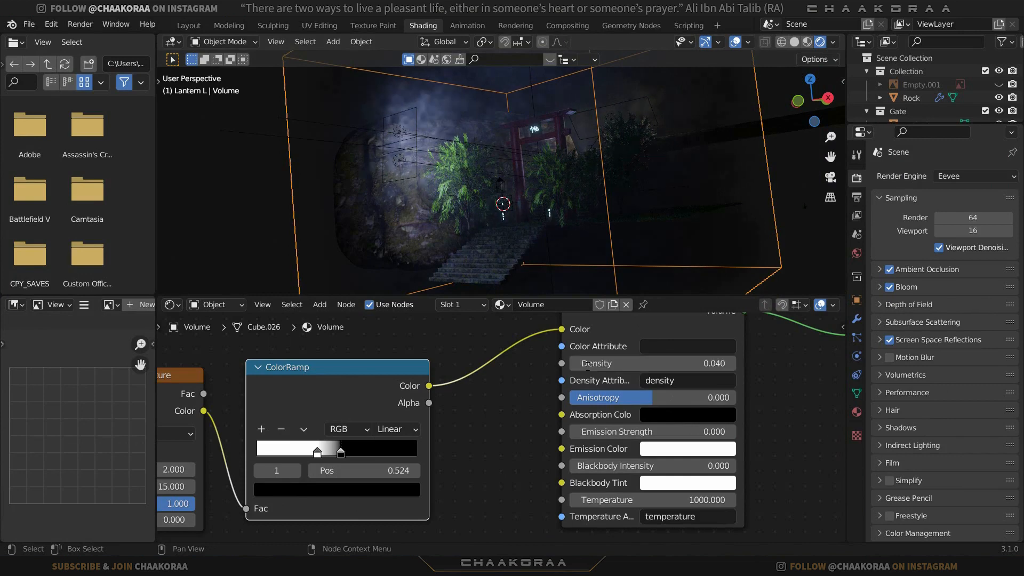
left_click(196, 28)
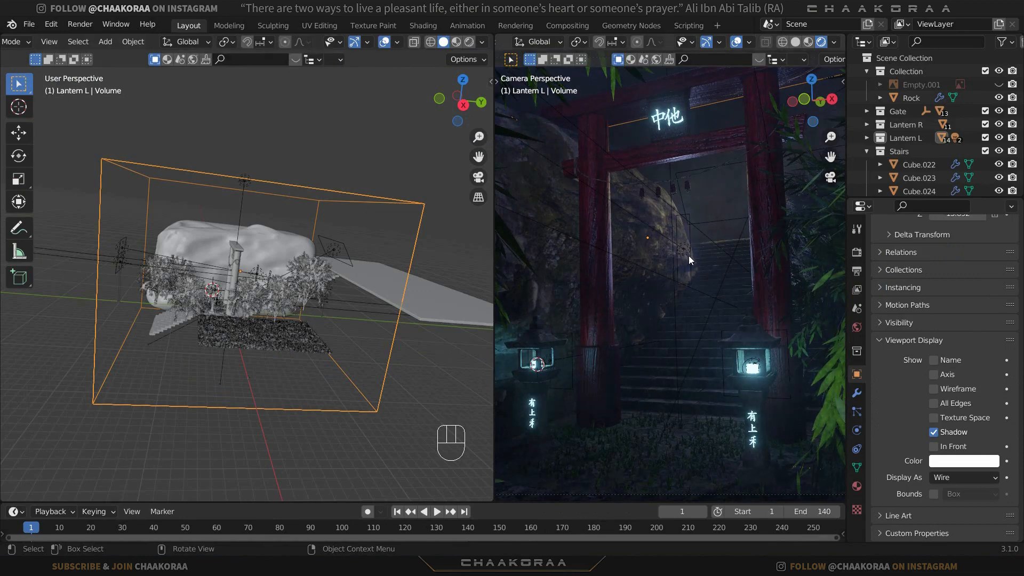
In top view, duplicate the tree at the grass patch's corner about -3.27 m X, -10.07 m Y, and shift the copy 5.68 m X, -1.07 m Y
middle_click_drag(302, 314, 240, 340)
scroll(239, 338, "up", 5)
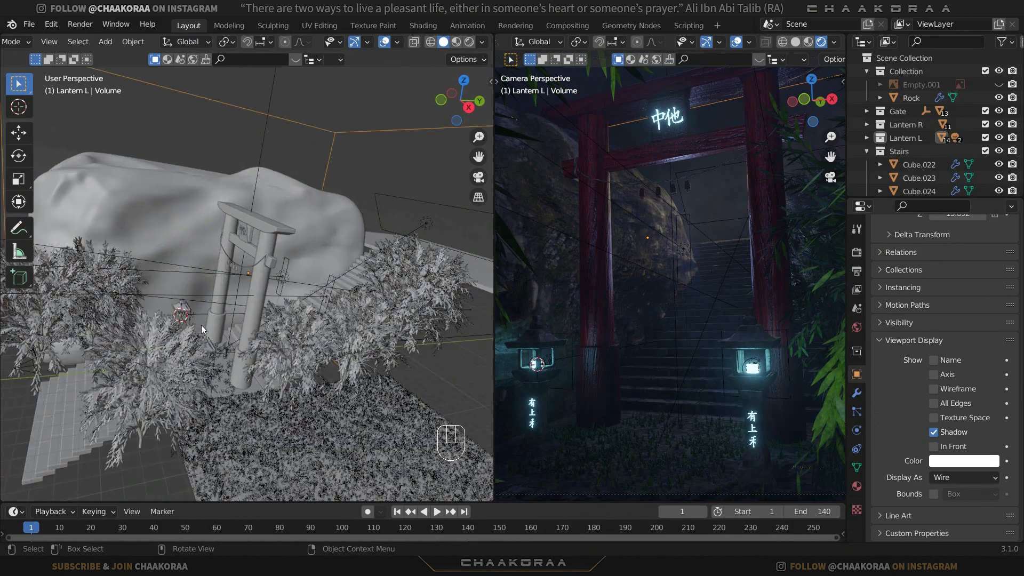
left_click(168, 383)
middle_click_drag(168, 383, 263, 196, "shift")
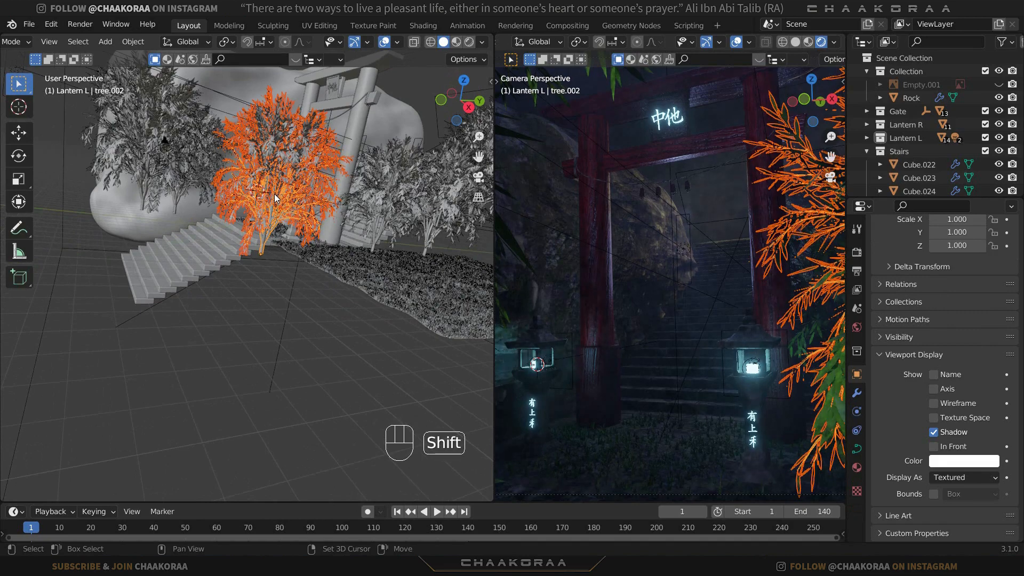
key("KP_7")
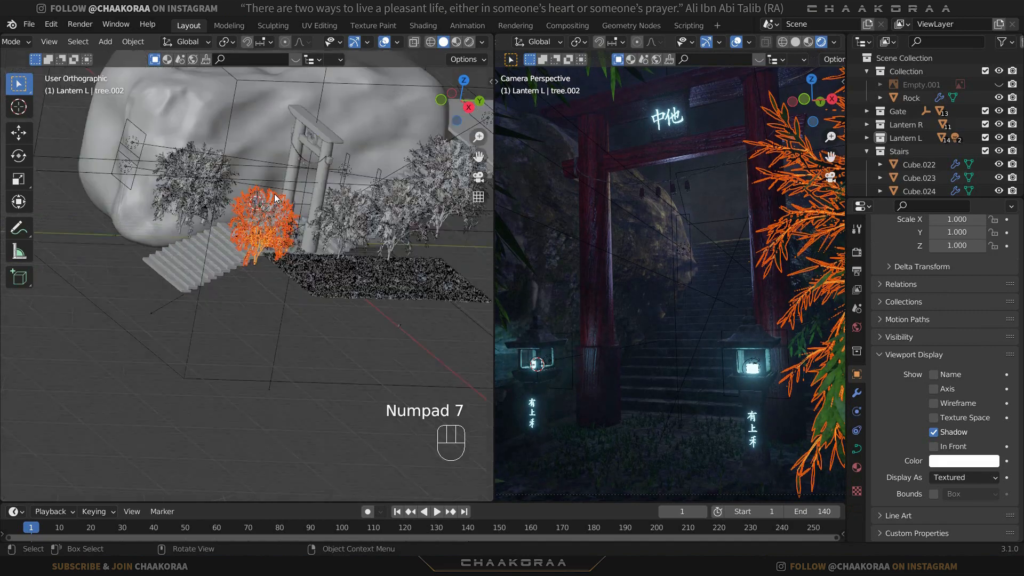
middle_click_drag(363, 338, 312, 227, "shift")
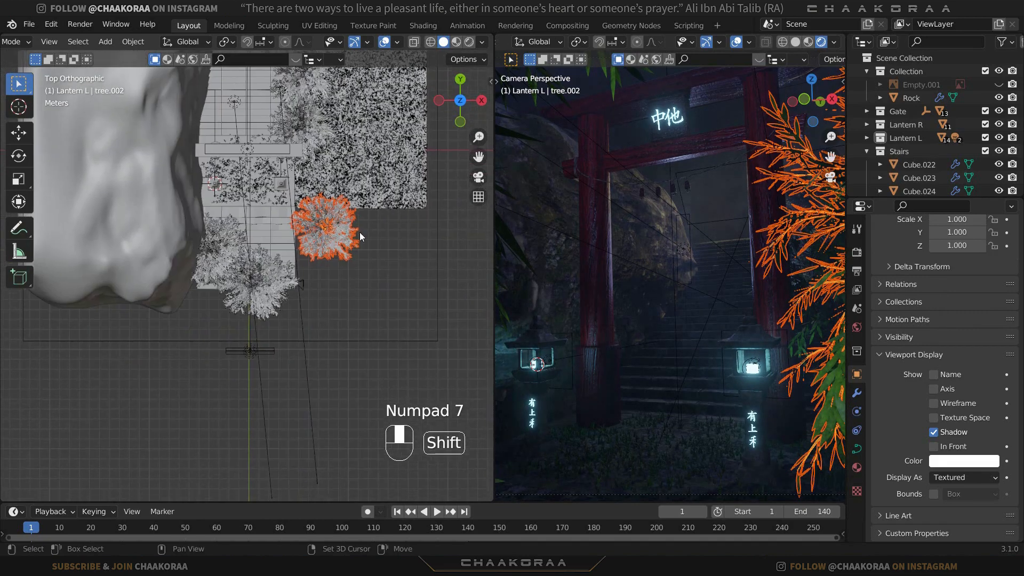
key("shift+d")
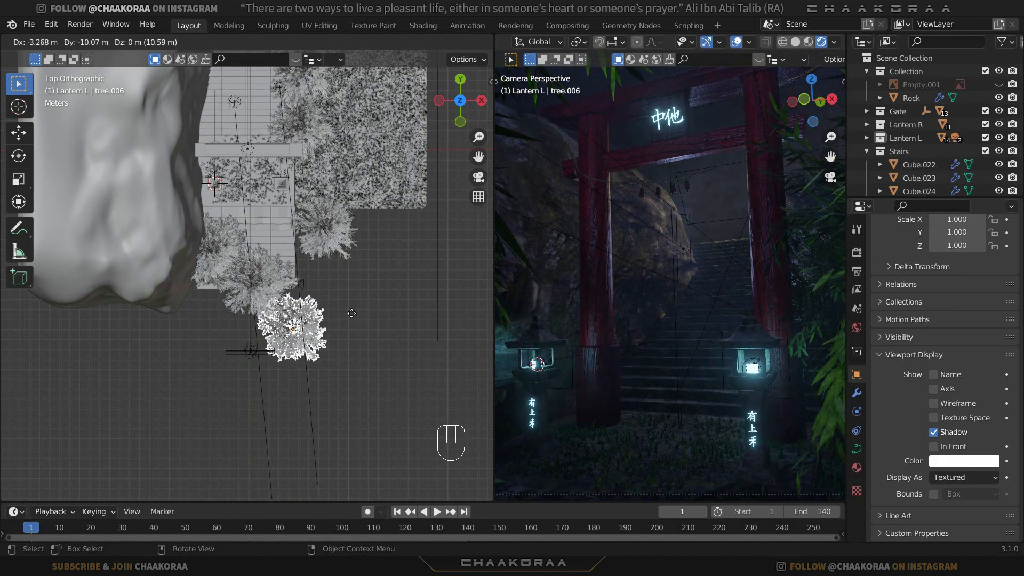
left_click(286, 375)
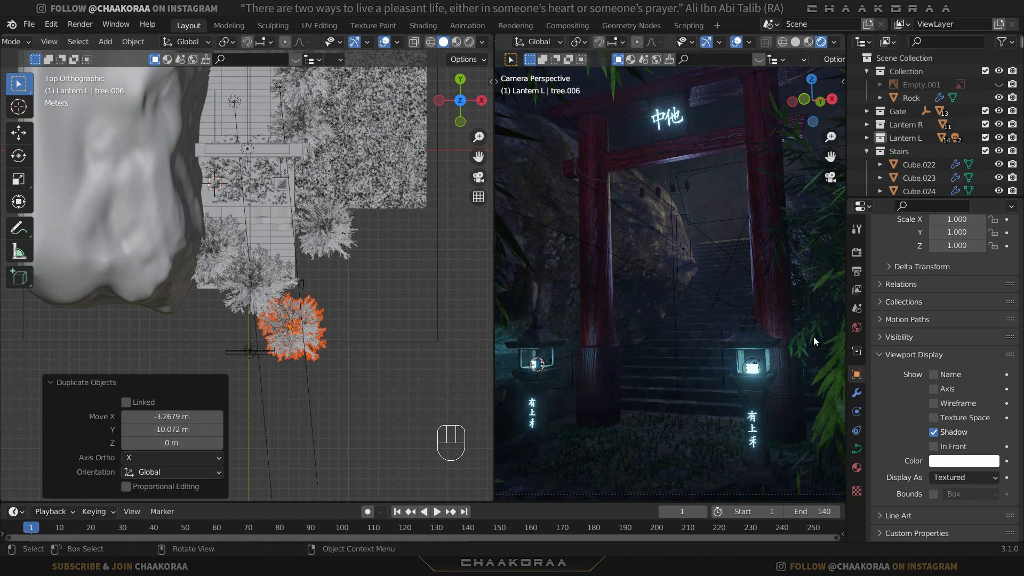
key("g")
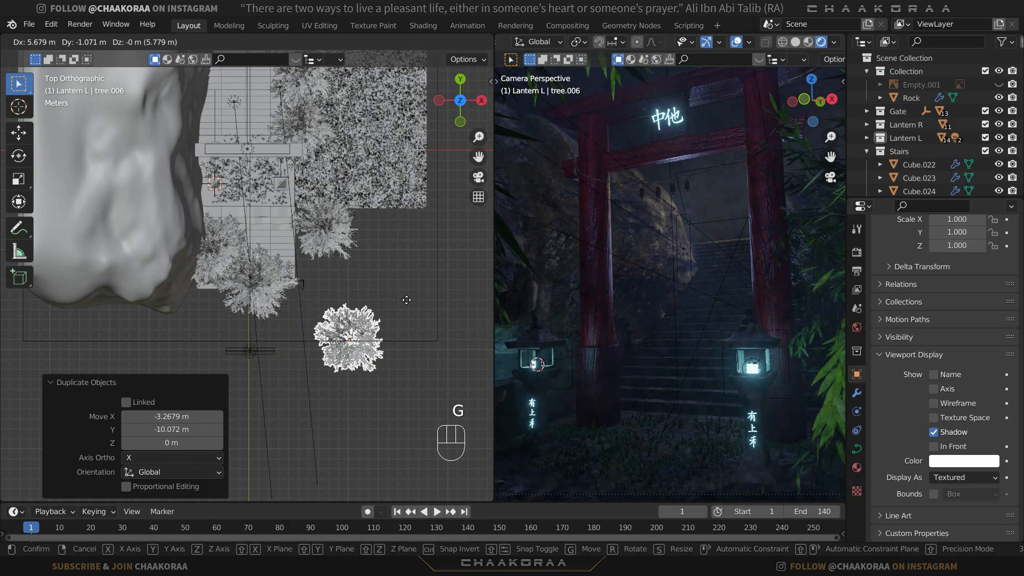
left_click(663, 336)
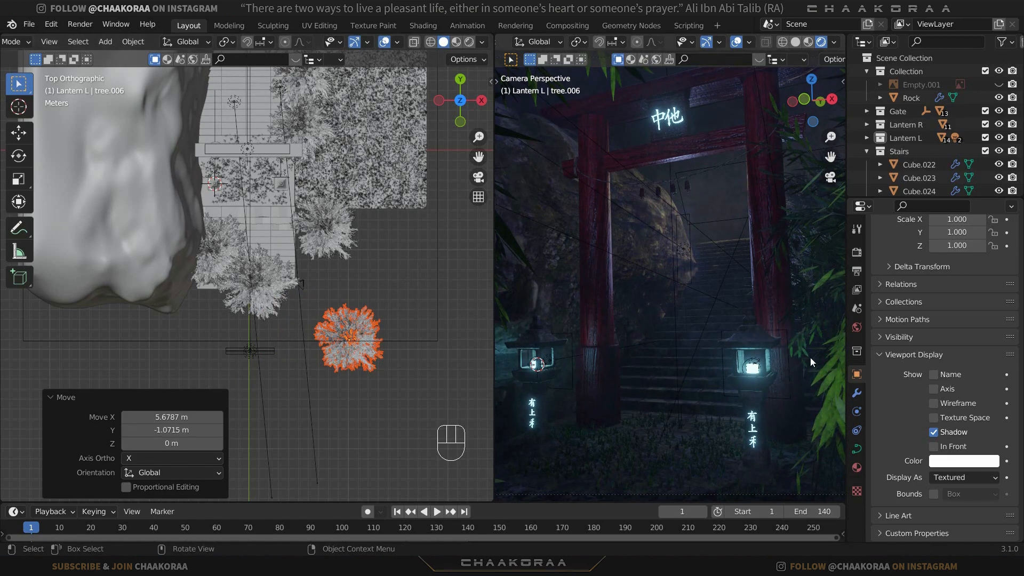
Move the duplicated tree -5.84 m in X and 0.75 m in Y, beside the tree at the foot of the stairs
key("g")
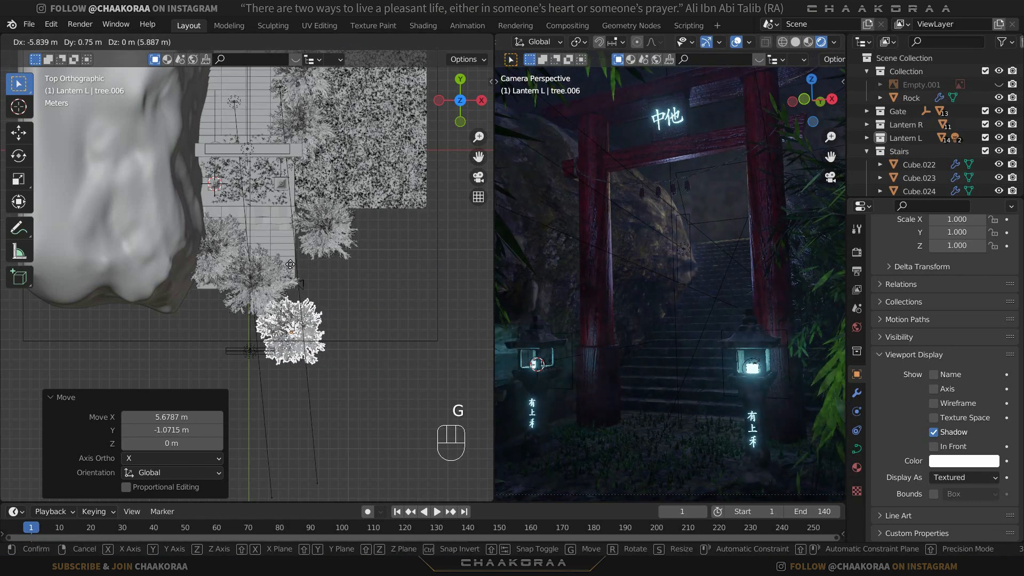
left_click(286, 263)
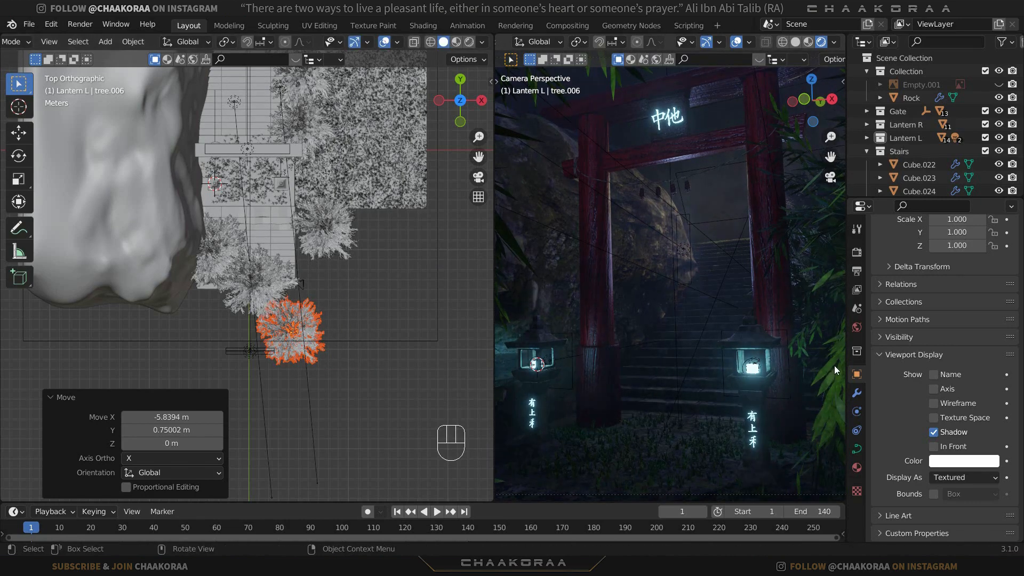
Duplicate the area light in front of the gate in right view and shift the copy 4.45 m in Y and -5.36 m in Z
left_click(279, 352)
middle_click_drag(322, 349, 210, 299)
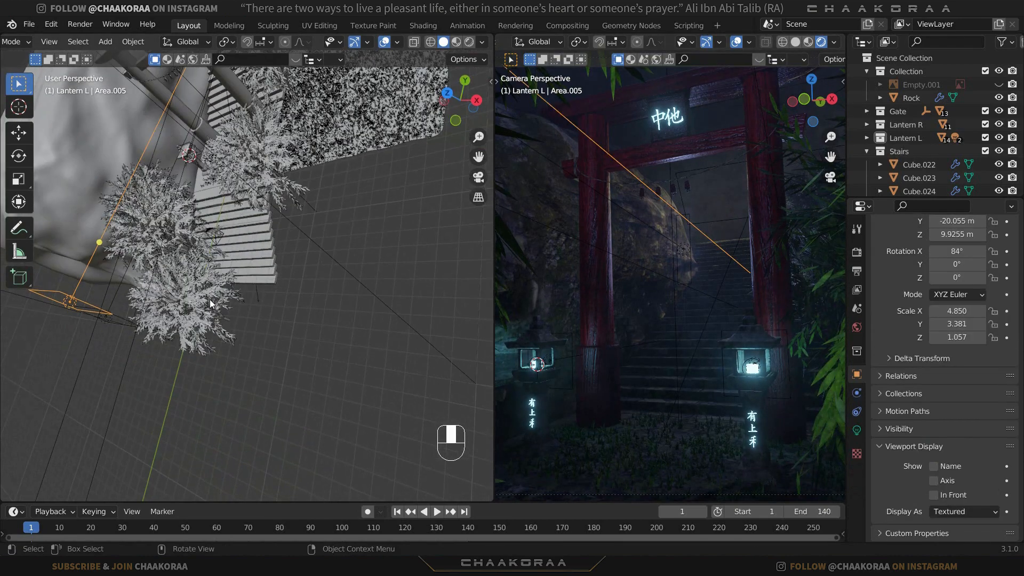
key("KP_3")
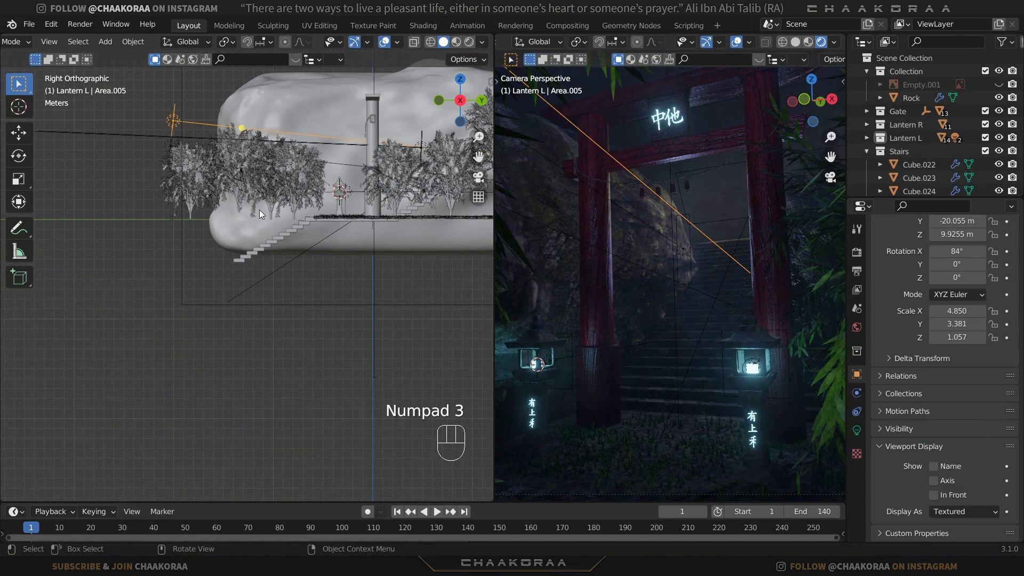
mouse_move(264, 204)
middle_mouse_down("shift")
mouse_move(268, 248)
mouse_move(248, 210)
middle_mouse_up("shift")
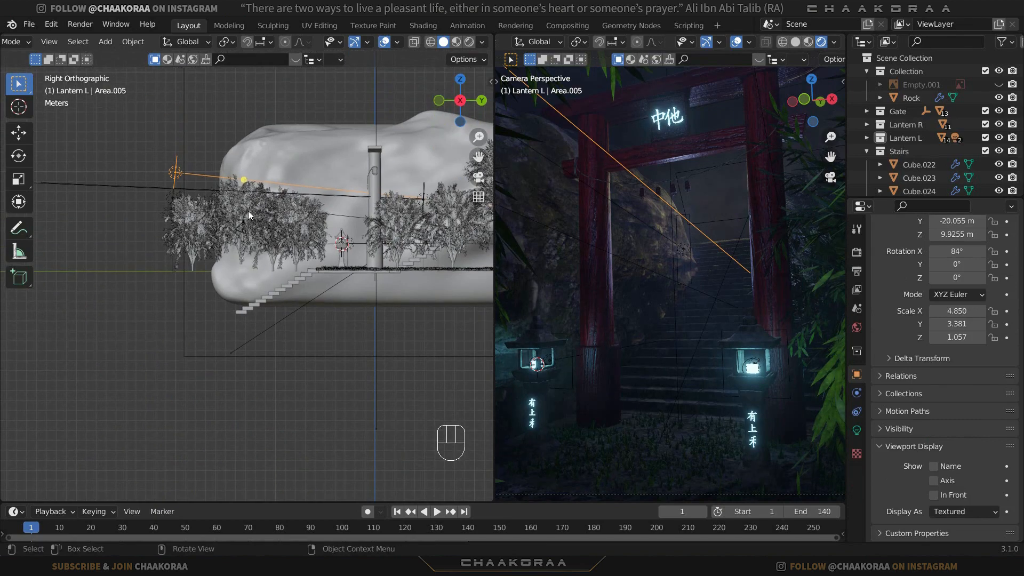
key("shift+d")
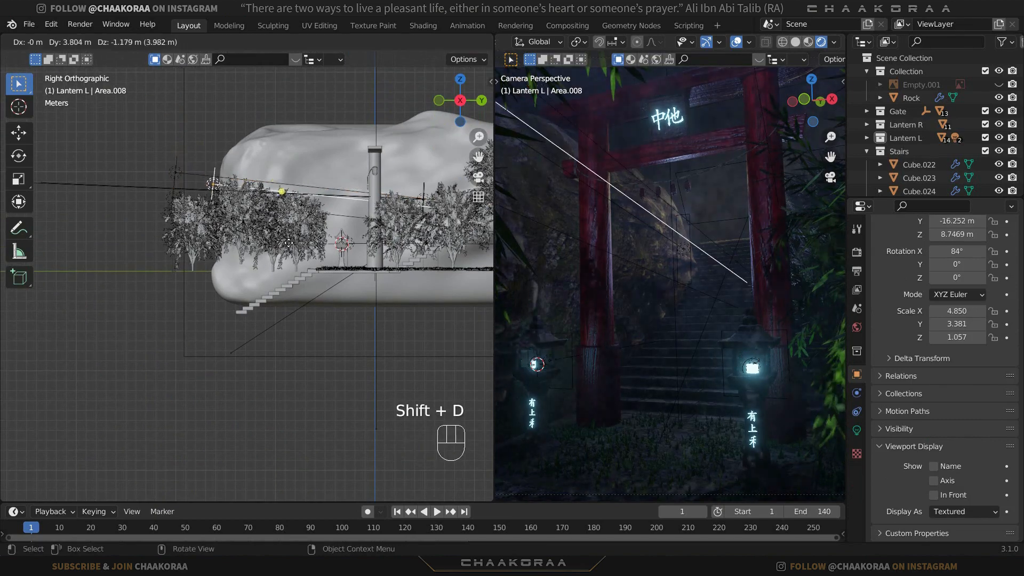
left_click(715, 380)
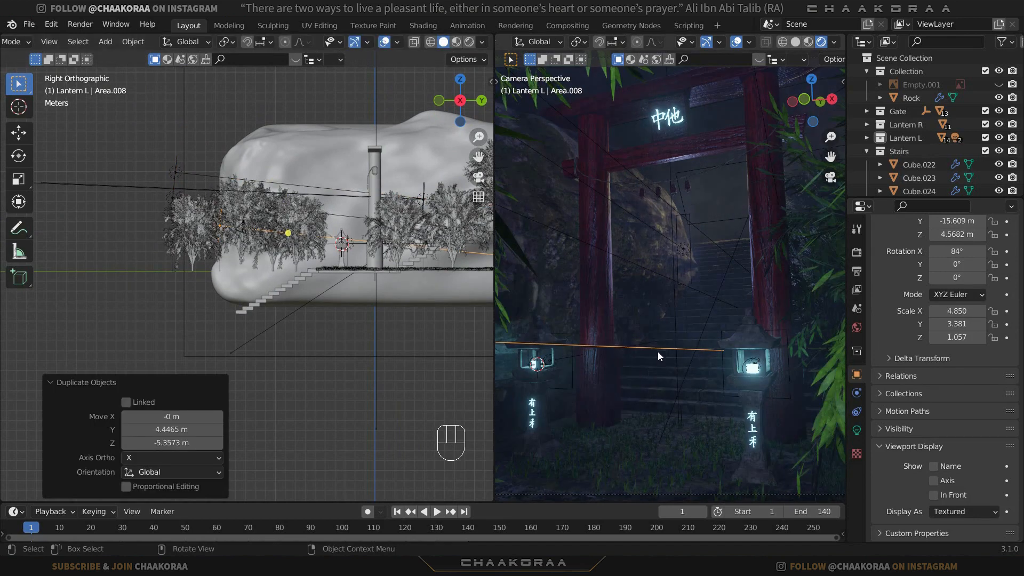
Set the duplicated area light's power to 1500 W and shift its colour to a pale violet-blue
left_click(857, 429)
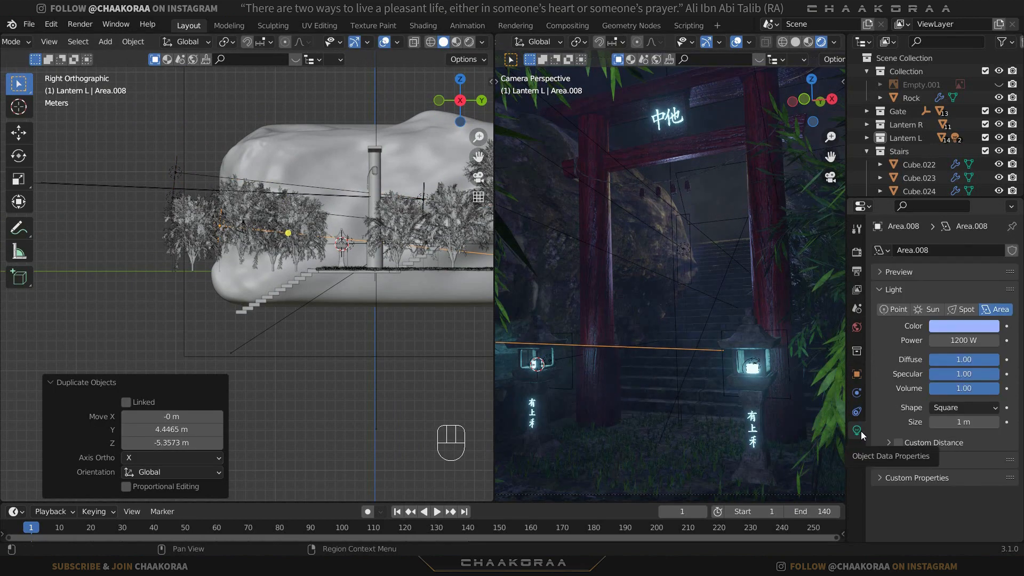
left_click(952, 342)
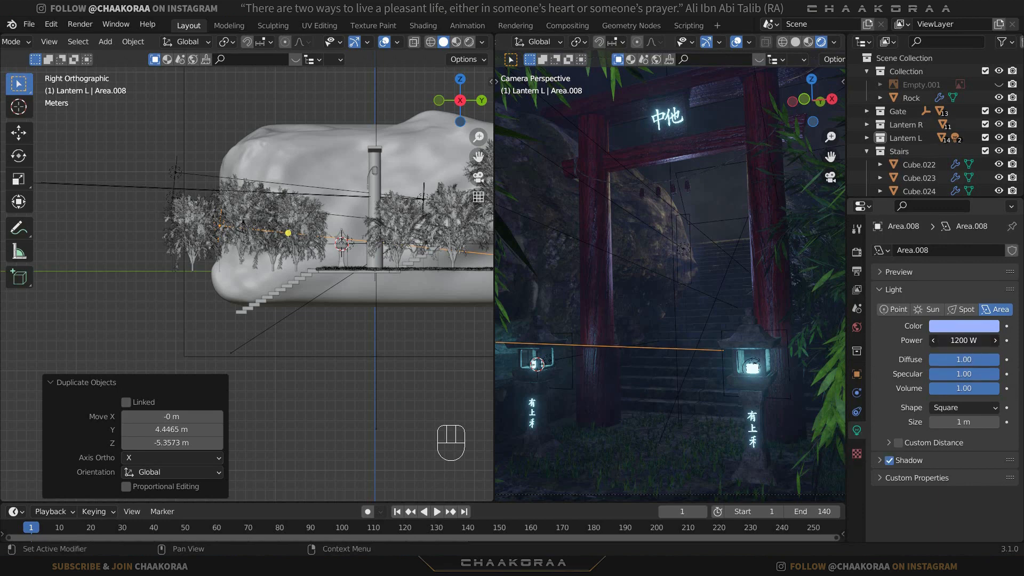
type("1500")
key("Return")
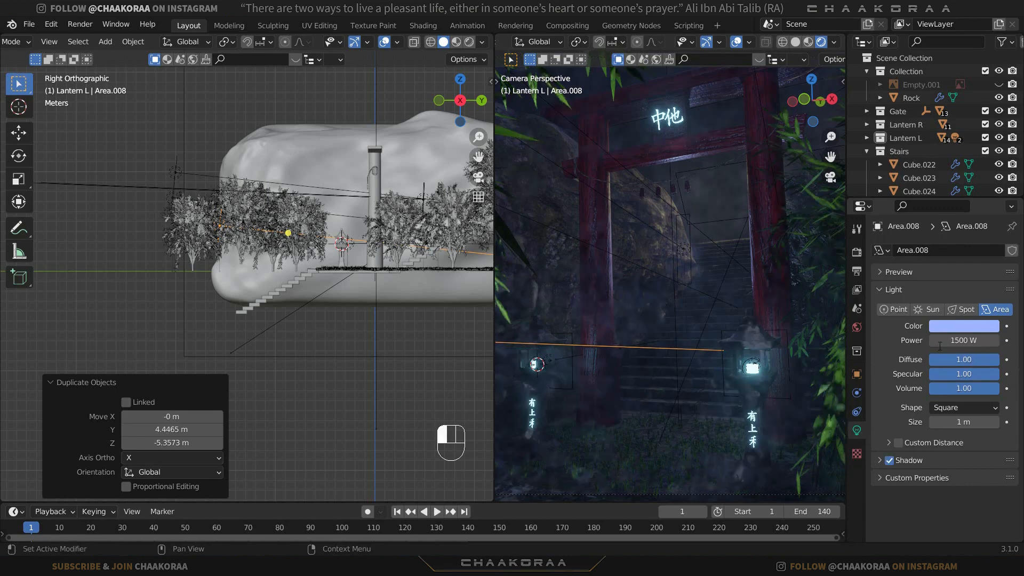
left_click(942, 326)
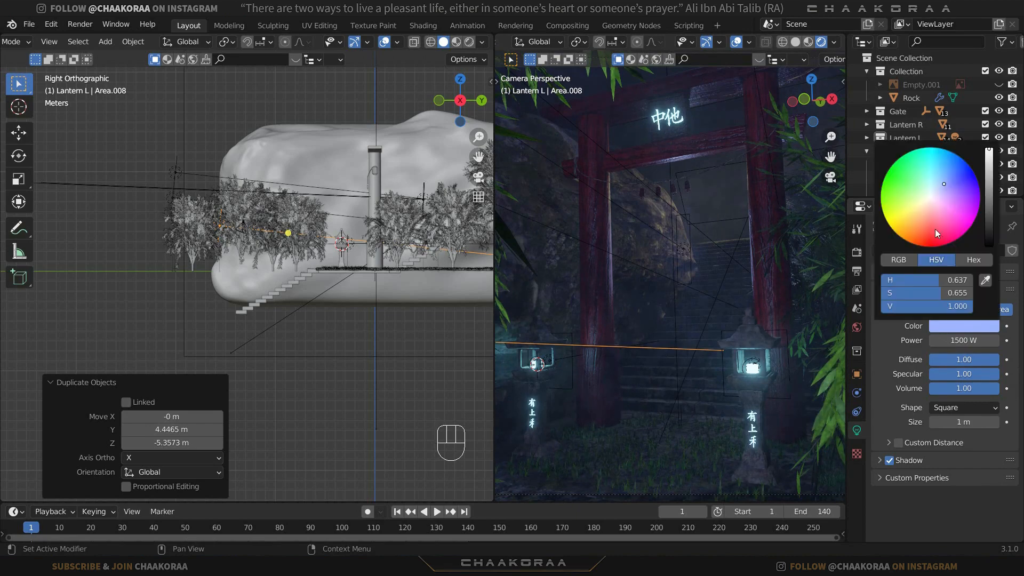
left_click_drag(950, 188, 945, 190)
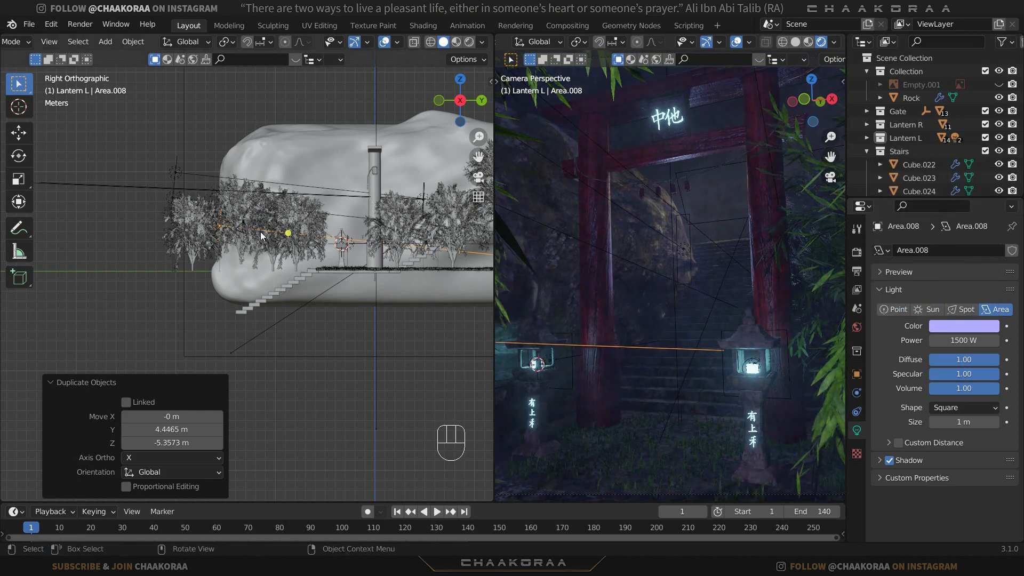
Move the duplicated area light back about -6.7 m in Y, behind the foreground trees
key("g")
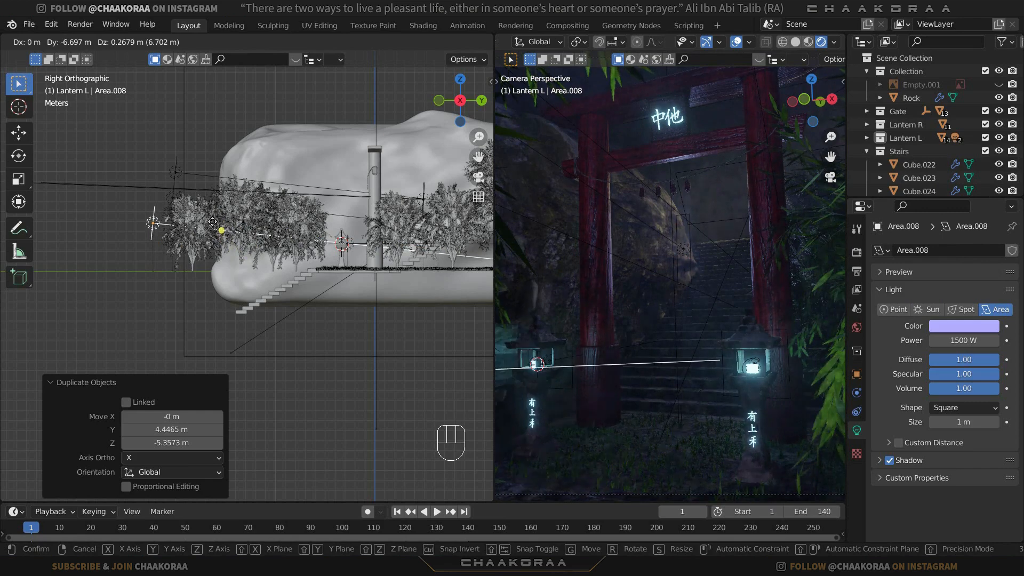
left_click(214, 227)
Lower the area light above the gate along Z by 5.79 m and a further 1.45 m
middle_click_drag(348, 238, 354, 123, "shift")
left_click(354, 124)
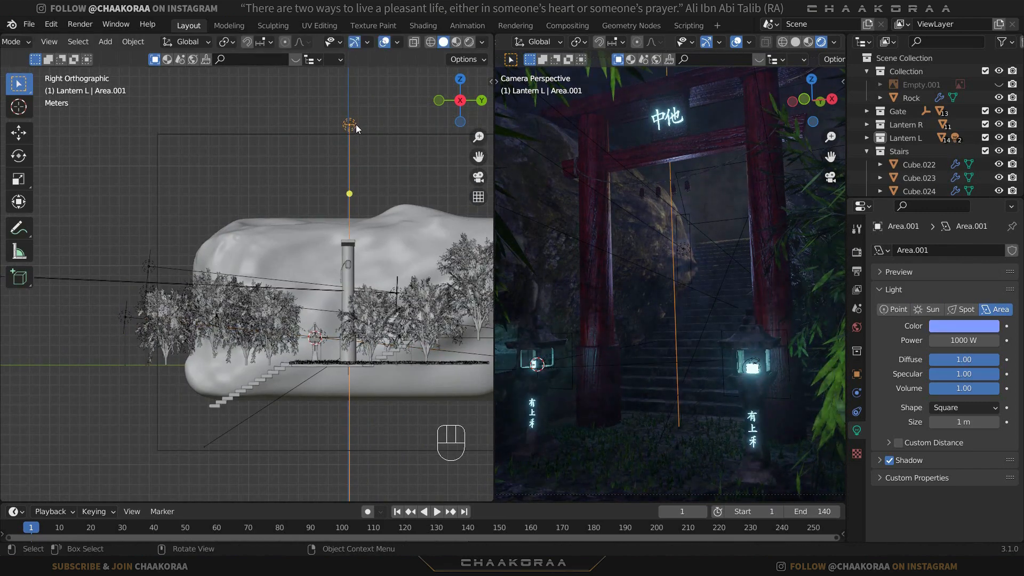
key("g")
key("z")
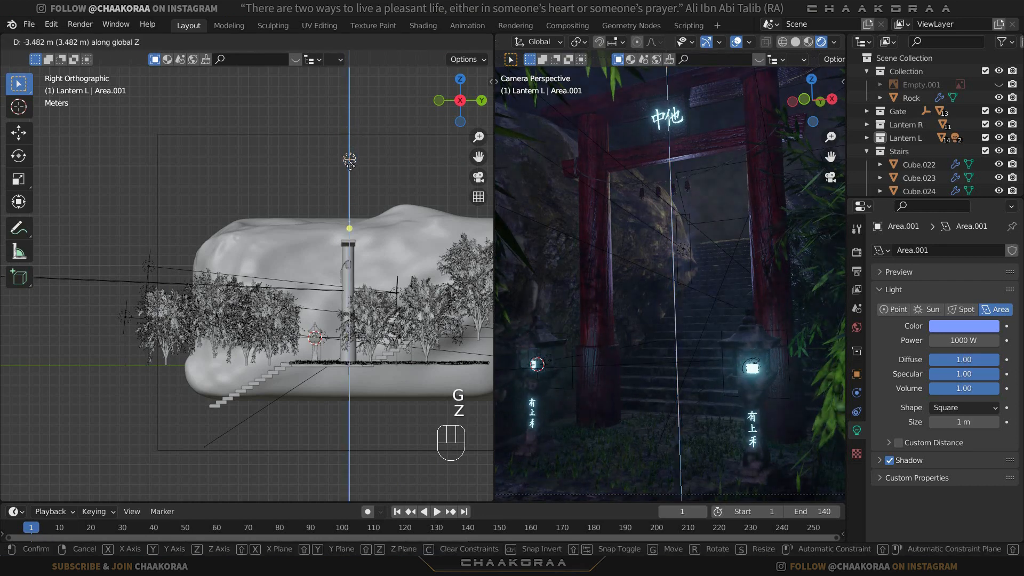
left_click(355, 199)
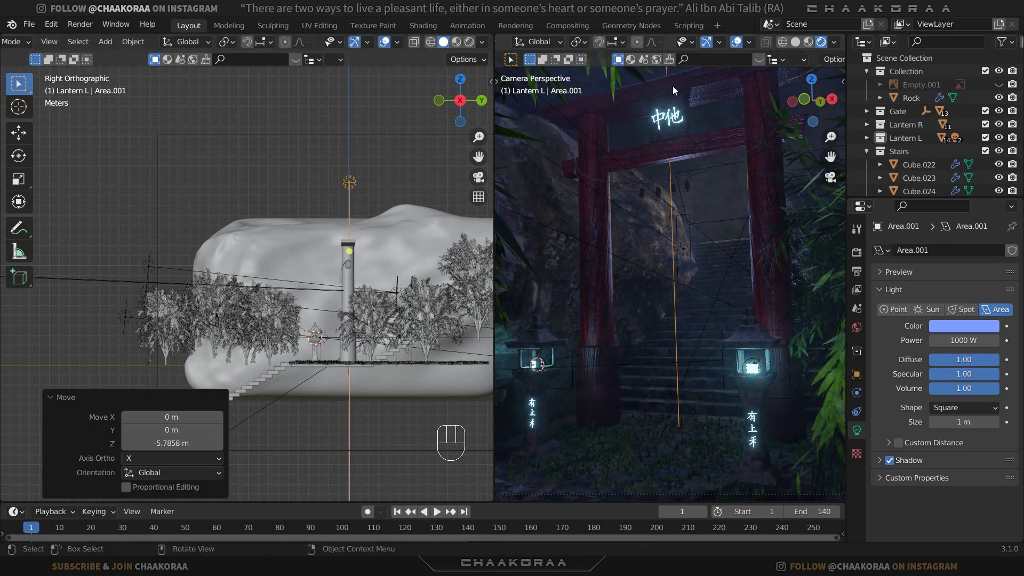
key("g")
key("z")
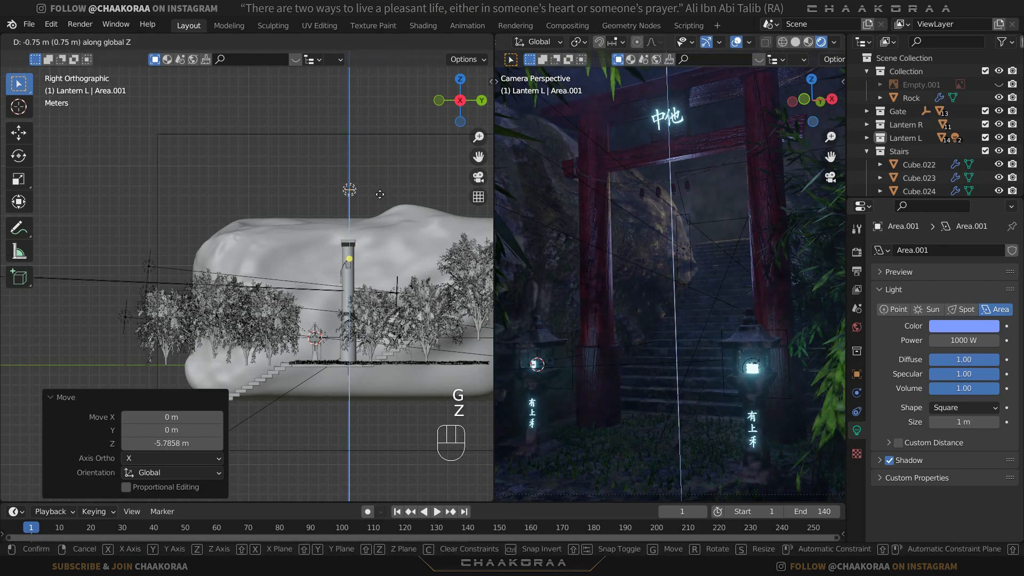
left_click(379, 194)
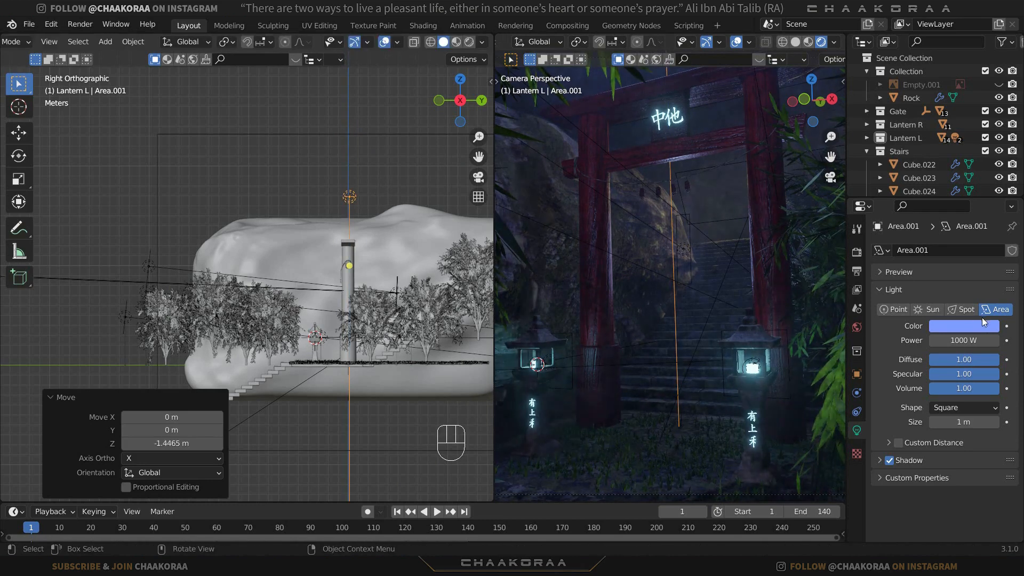
Shift the overhead area light's colour to a lighter sky blue and set its power to 1200 W
left_click(965, 326)
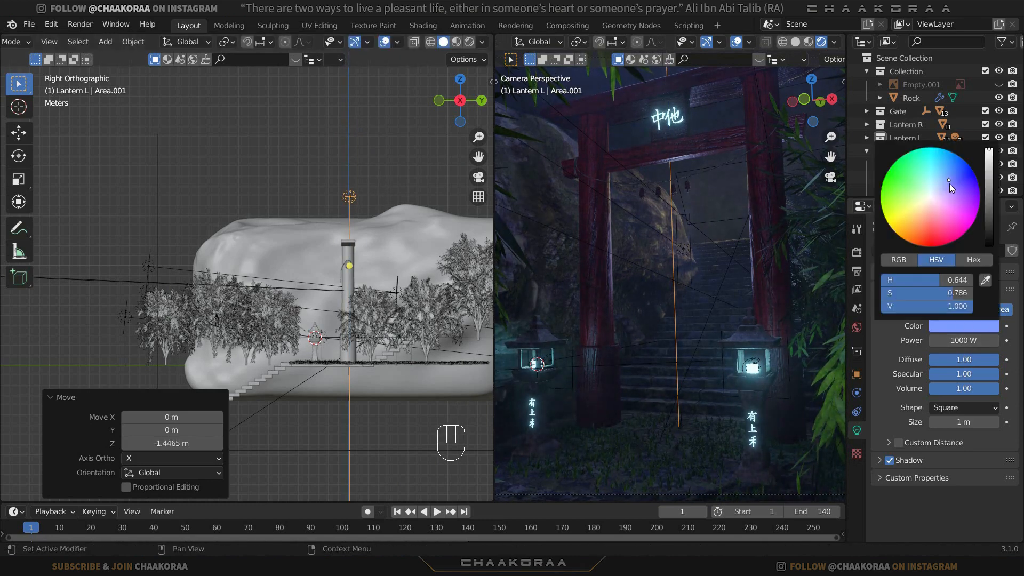
left_click_drag(949, 183, 947, 174)
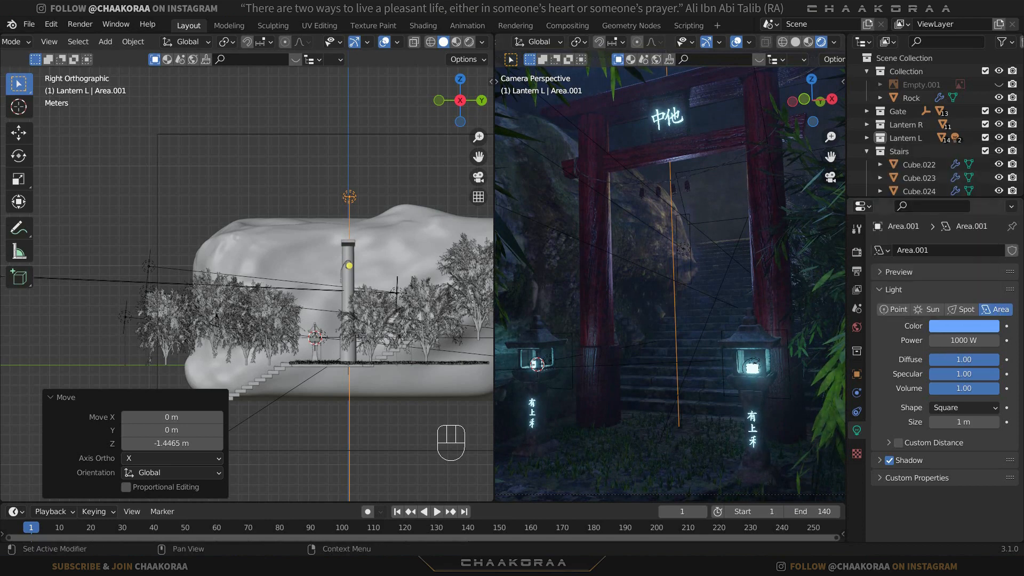
left_click(939, 340)
left_click(937, 340)
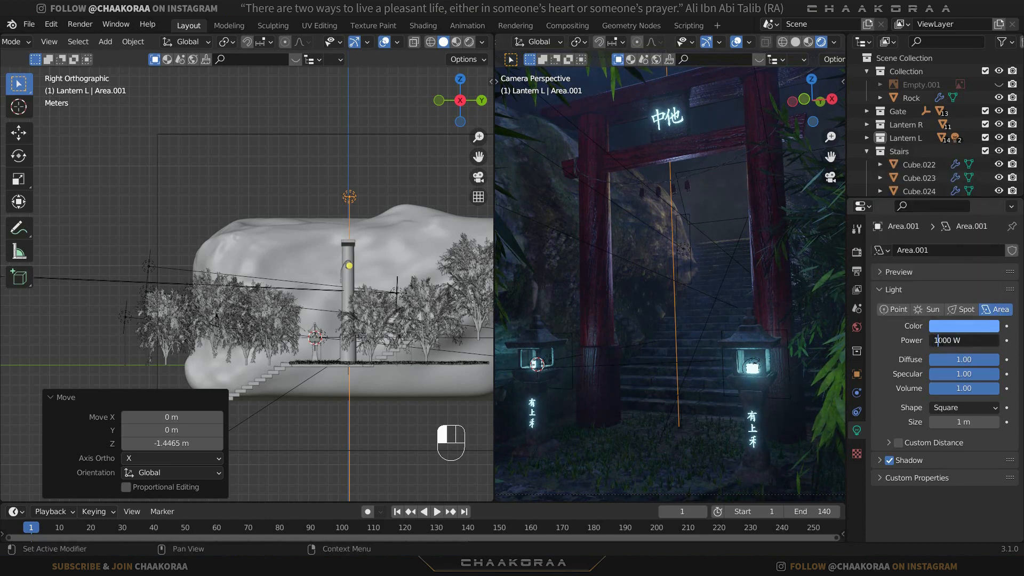
key("Return")
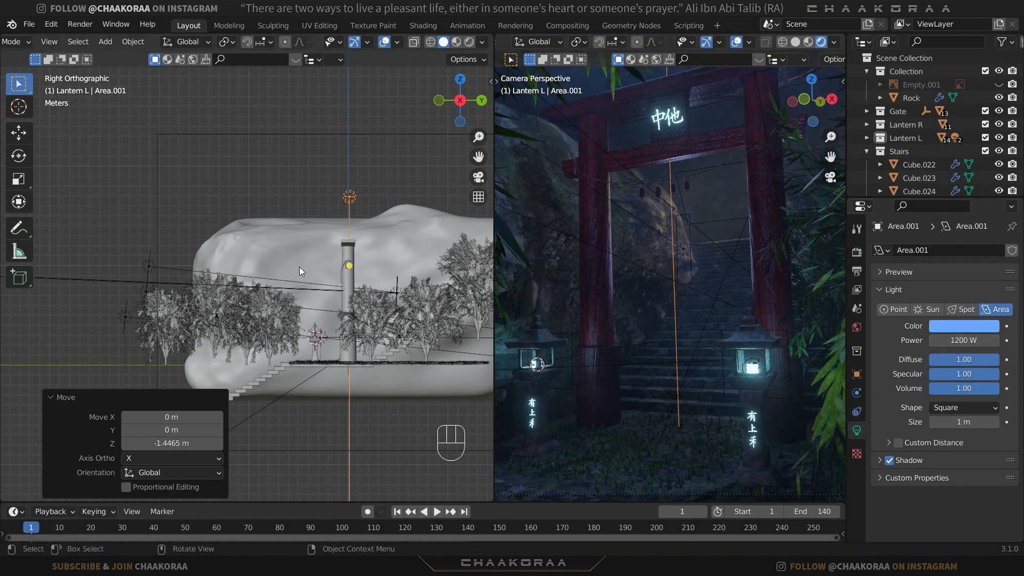
Add a Plain Axes empty at the 3D cursor in top view
middle_click_drag(321, 275, 286, 349)
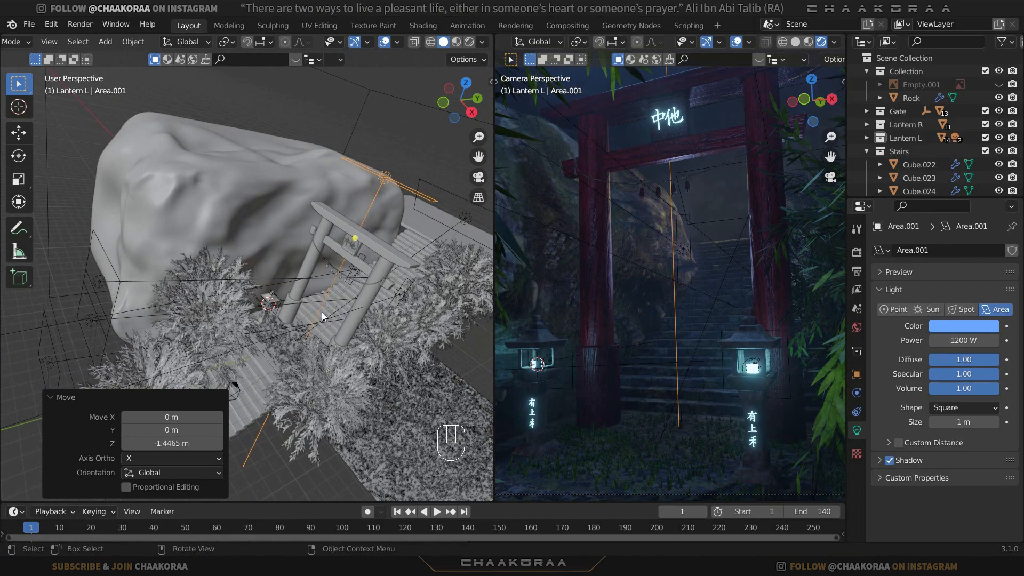
middle_click_drag(321, 312, 292, 250)
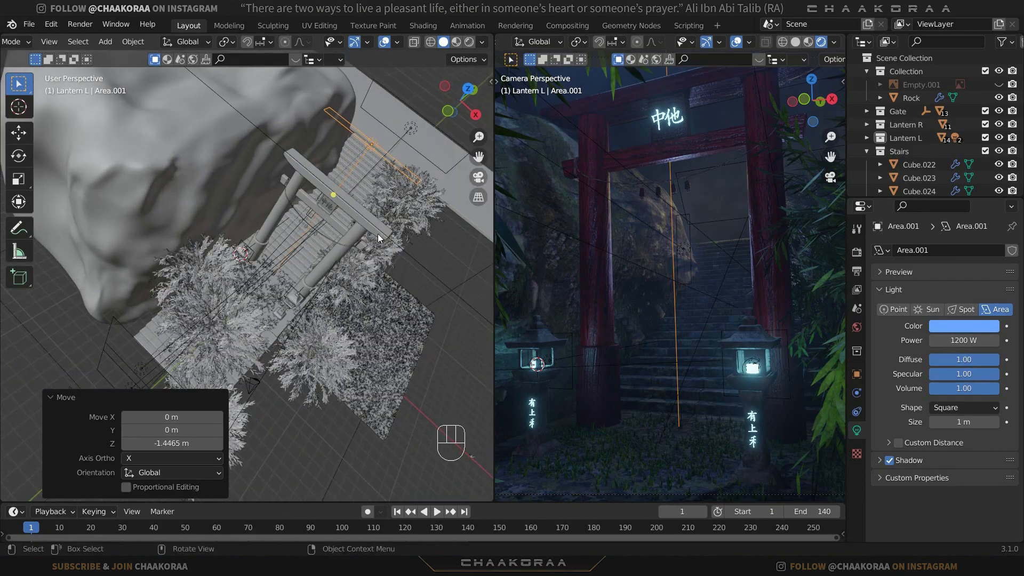
middle_click_drag(378, 235, 259, 268)
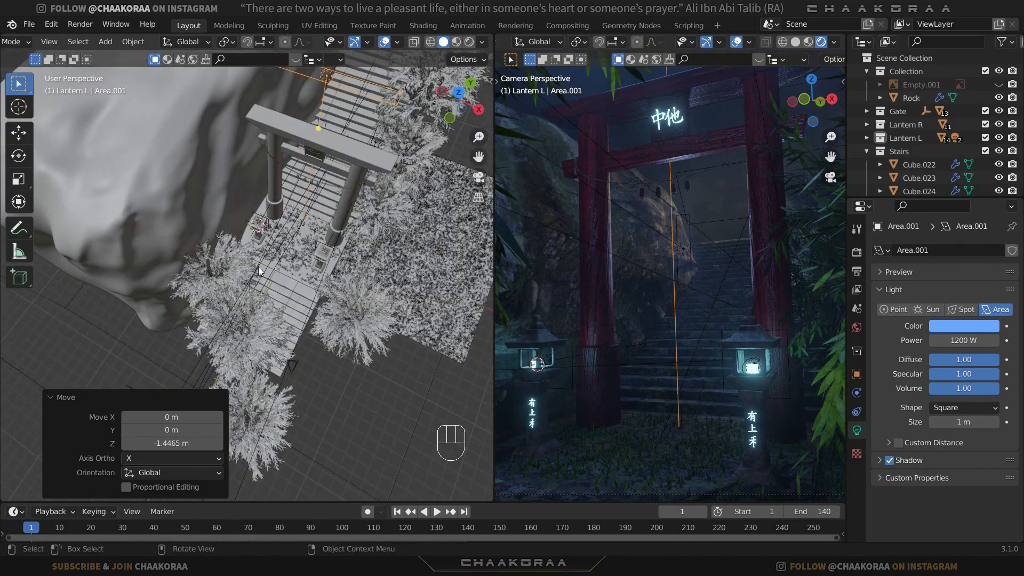
key("KP_7")
key("shift+a")
mouse_move(284, 205)
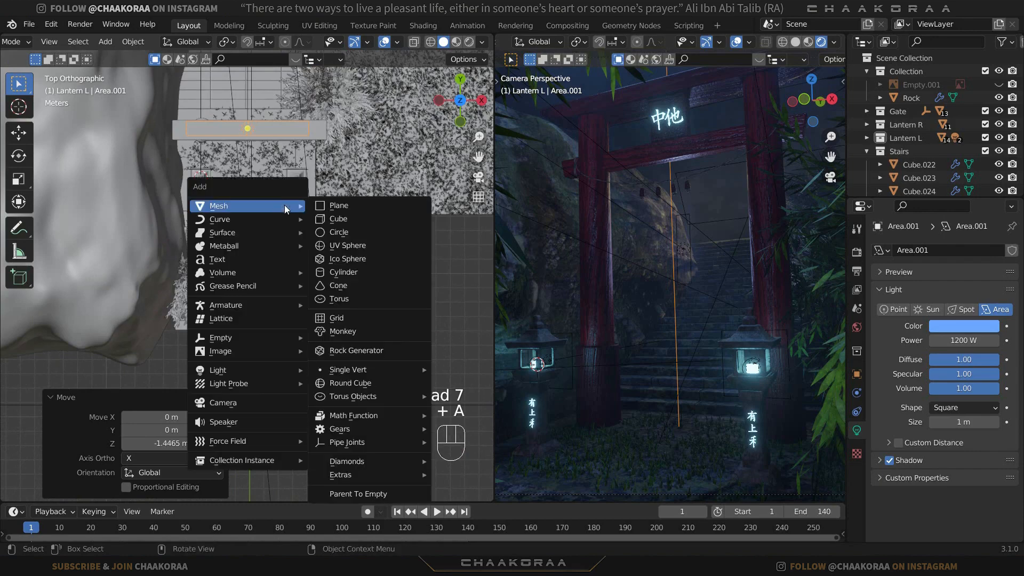
mouse_move(274, 339)
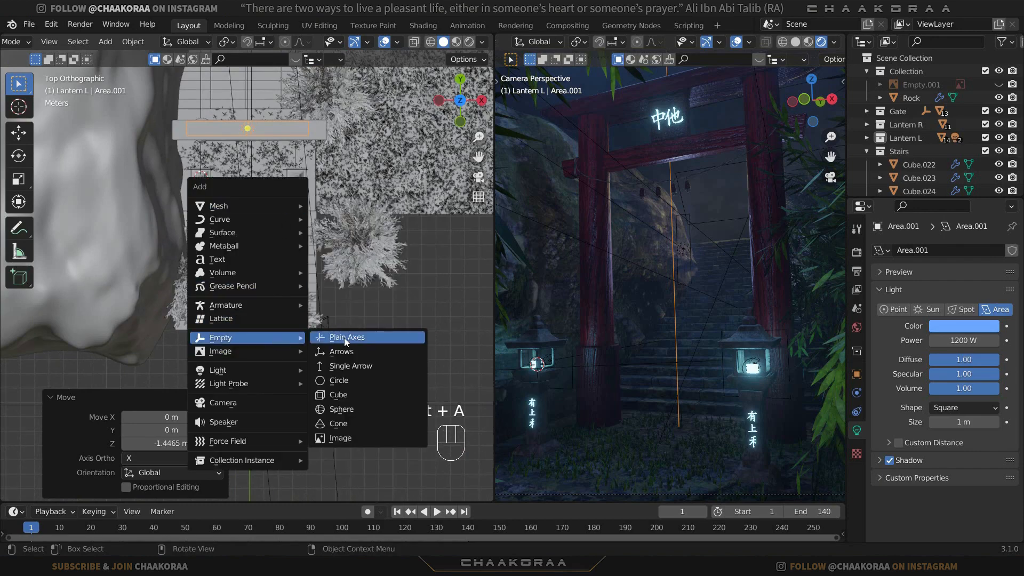
left_click(367, 338)
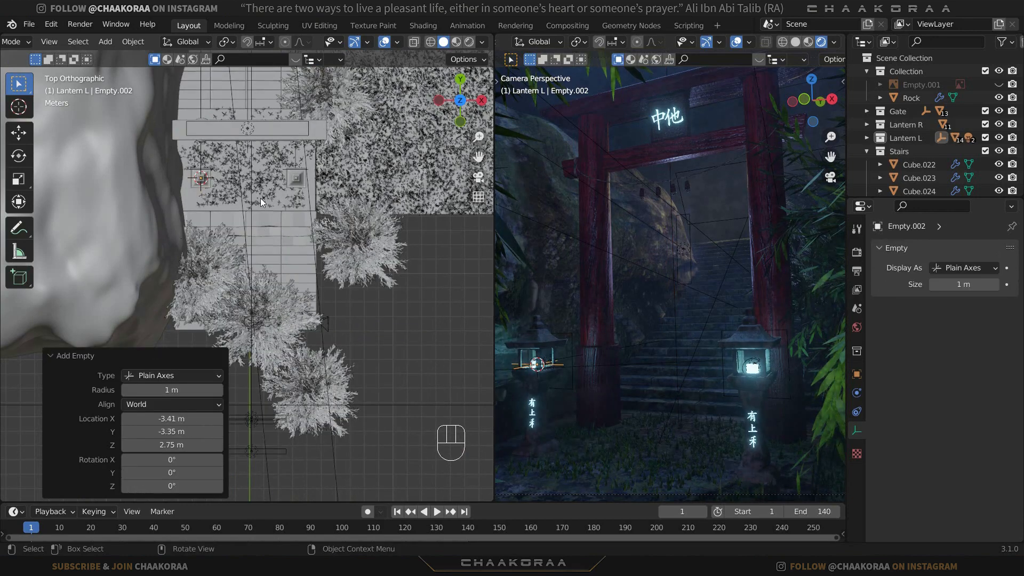
Centre the empty between the two lanterns, moving it 2.89 m X, 0.43 m Y and then 0.45 m X, 0.09 m Y
scroll(260, 197, "up", 4)
middle_click_drag(252, 332, 280, 322, "shift")
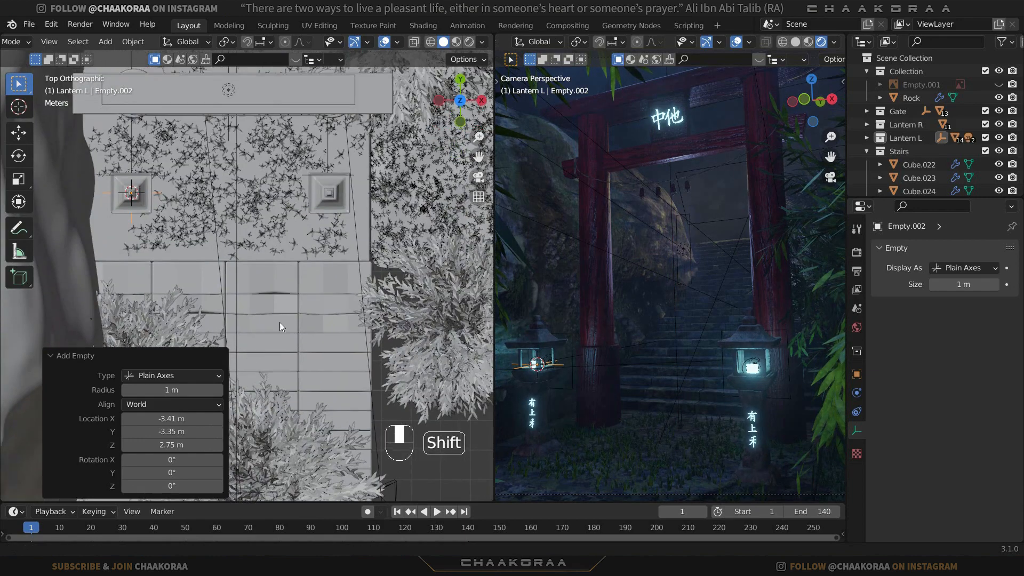
key("g")
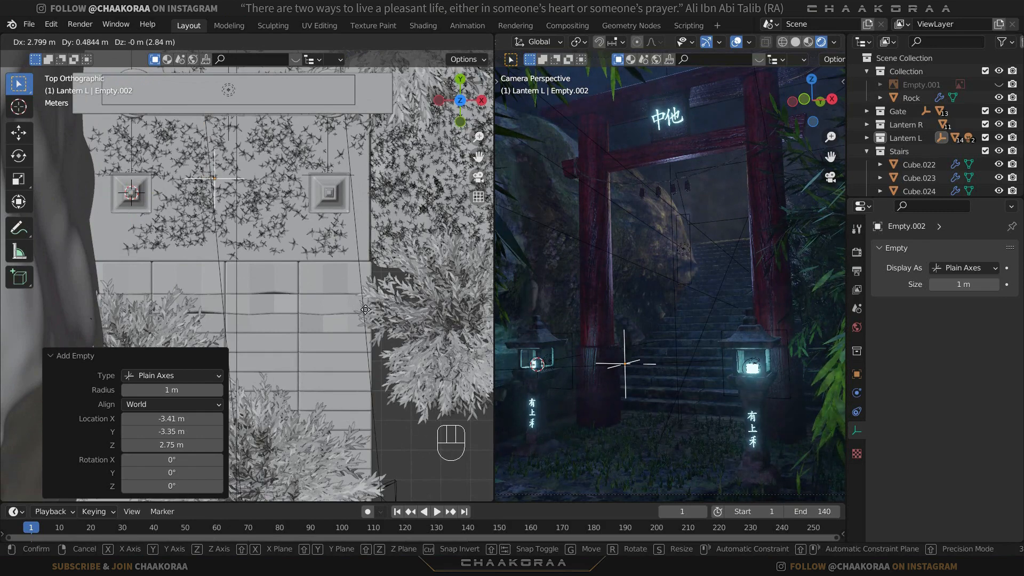
left_click(369, 310)
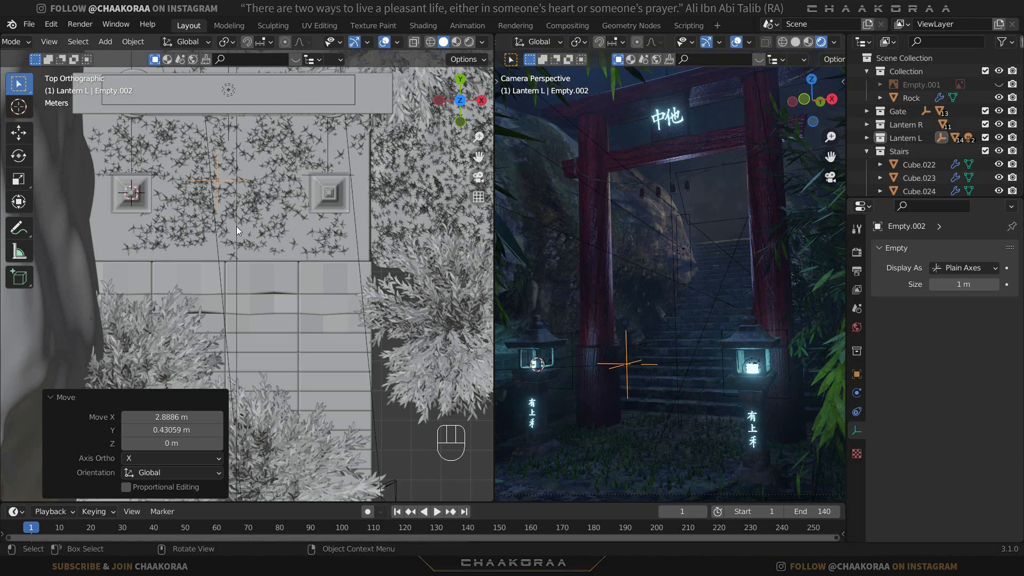
key("g")
left_click(250, 224)
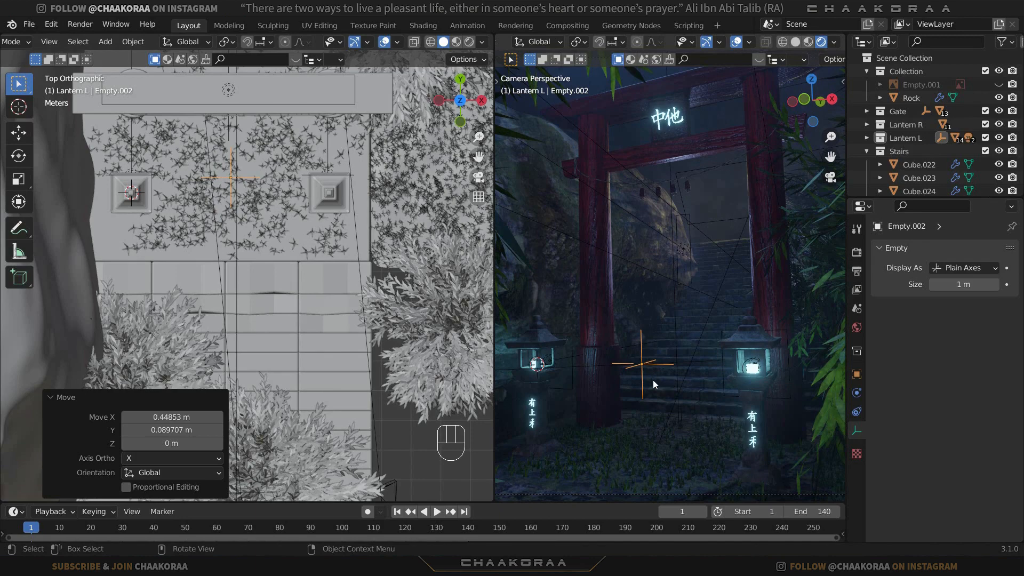
Select the camera and enable its Depth of Field
scroll(357, 412, "down", 2)
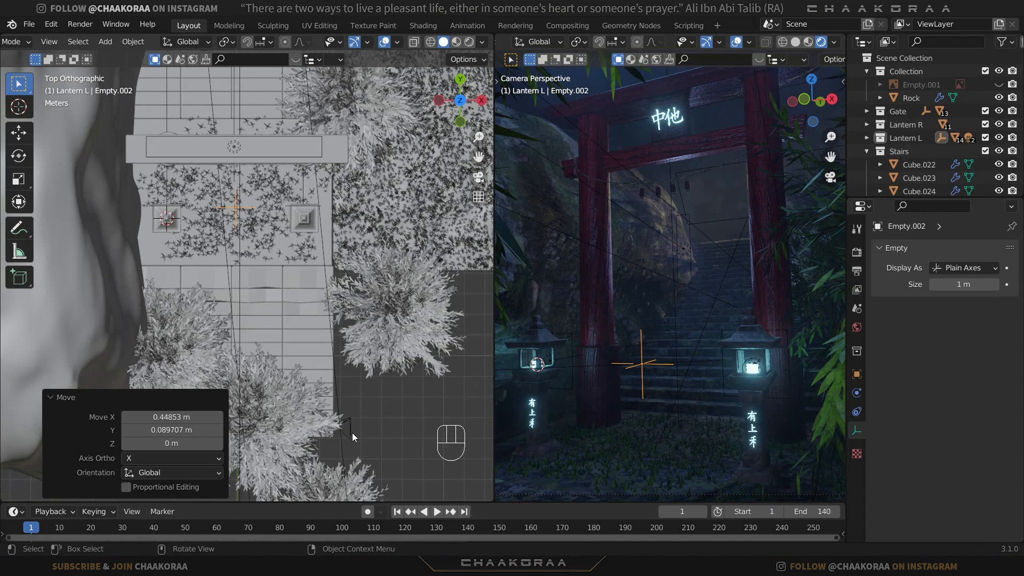
left_click(352, 433)
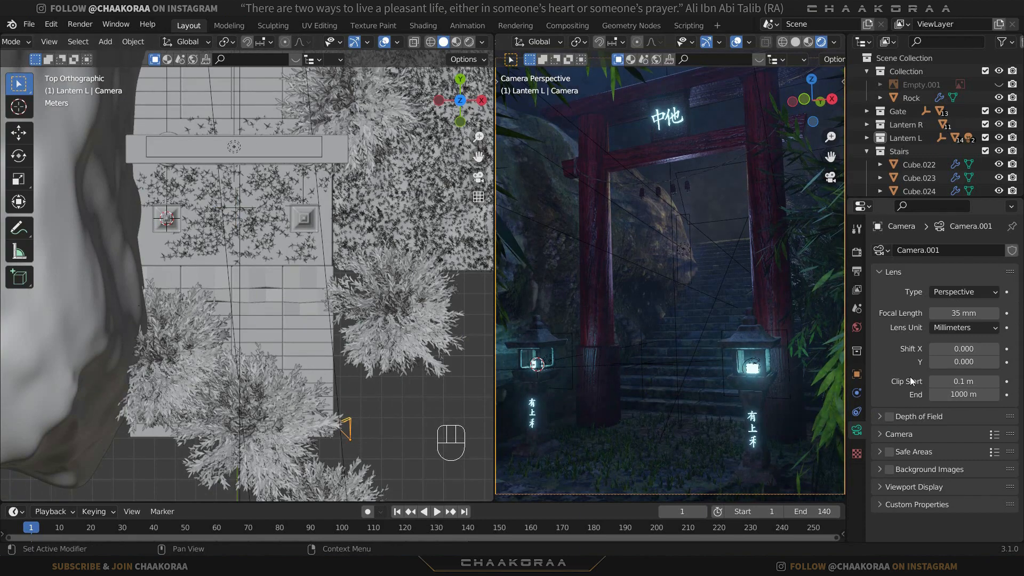
left_click(889, 417)
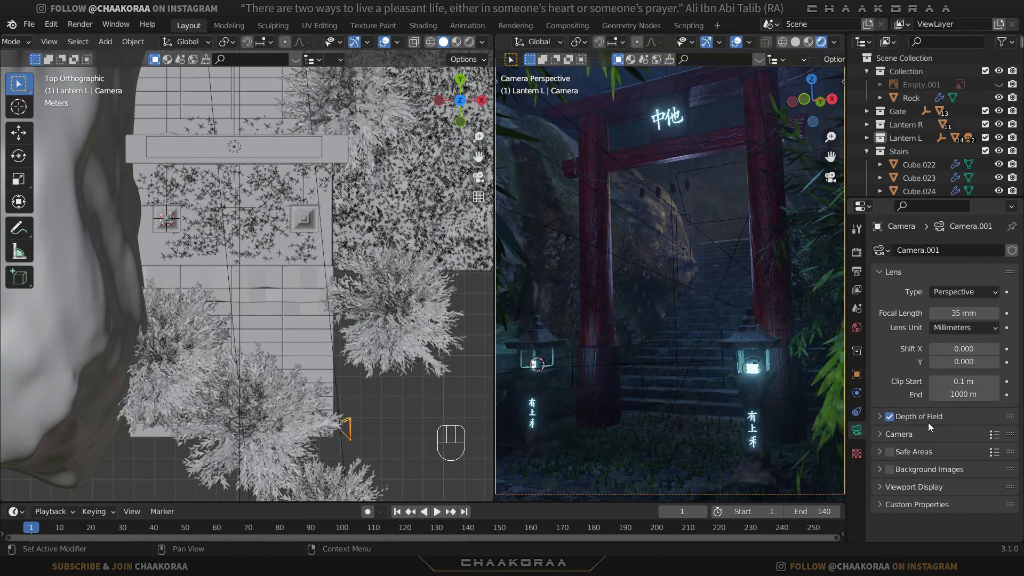
Set the empty between the two lanterns as the focus object for the camera's Depth of Field
left_click(880, 417)
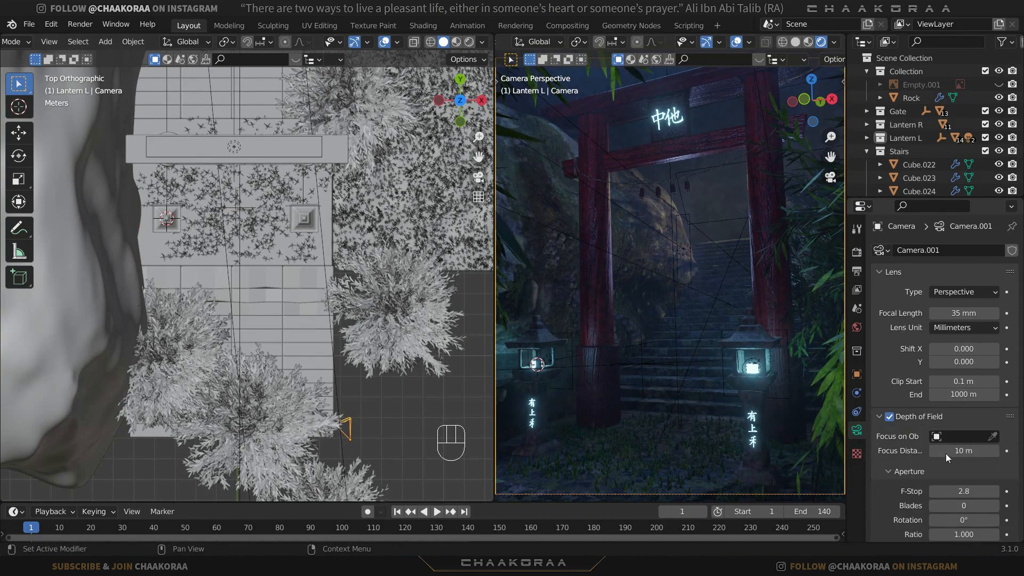
left_click(993, 437)
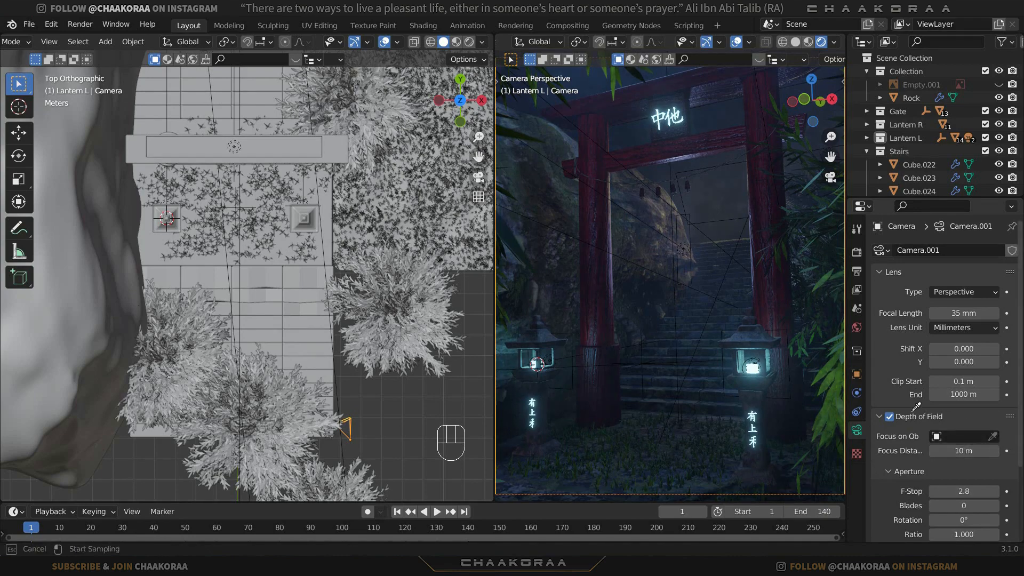
left_click(239, 201)
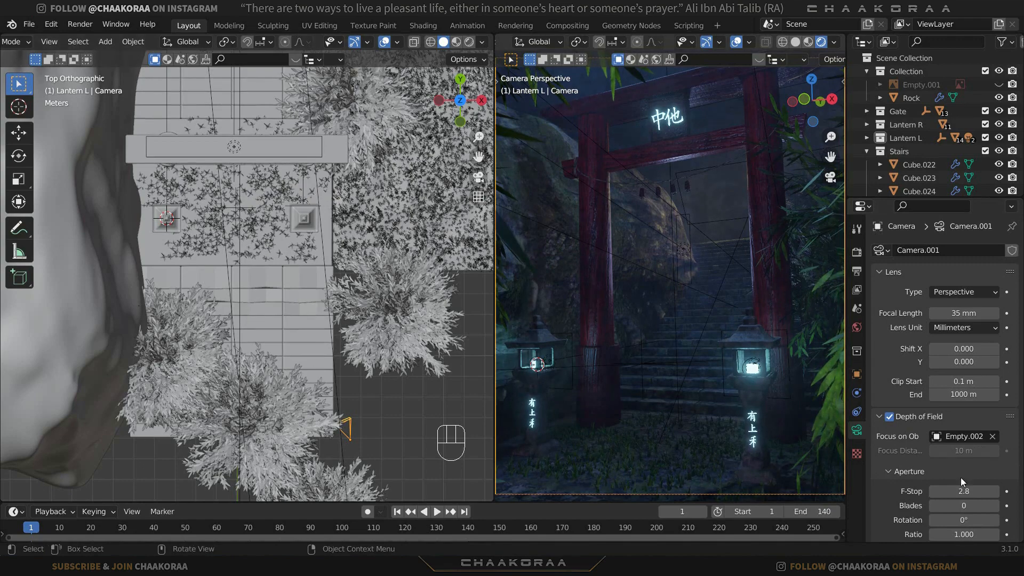
Strengthen the camera's depth-of-field blur by trying an F-Stop of 0.1 and settling on 0.4
scroll(944, 480, "down", 3)
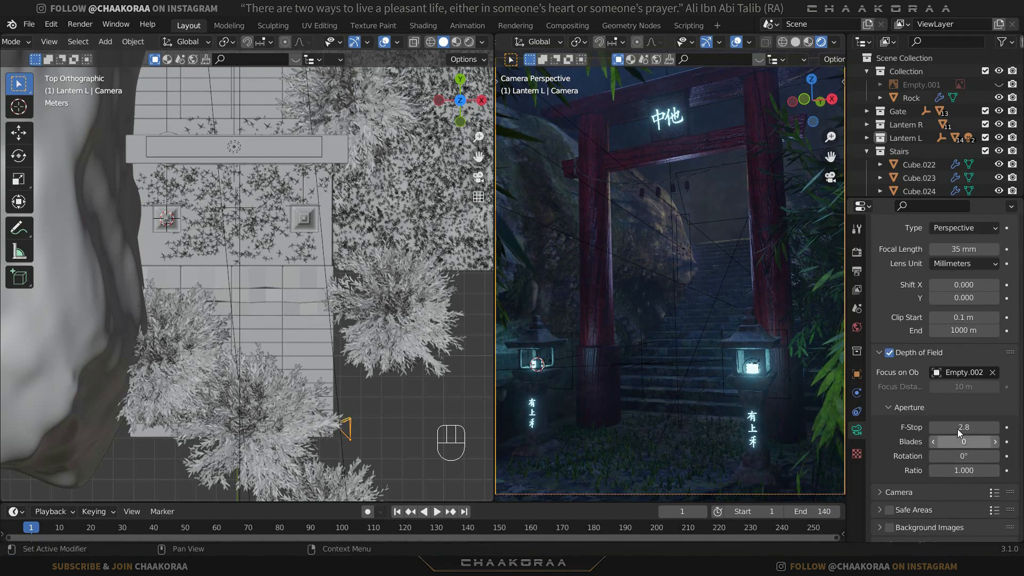
left_click_drag(958, 427, 923, 427)
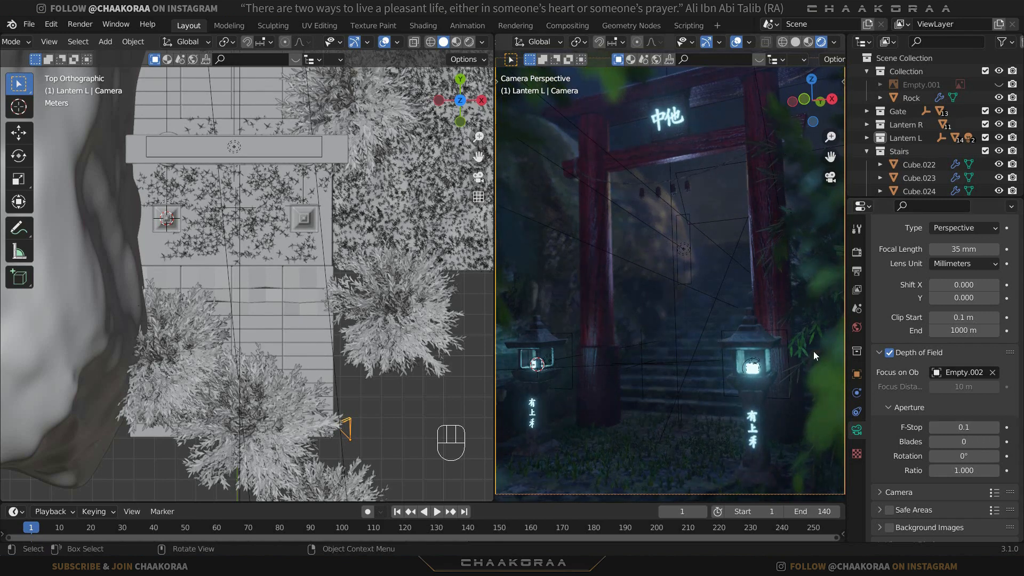
left_click_drag(960, 428, 986, 428)
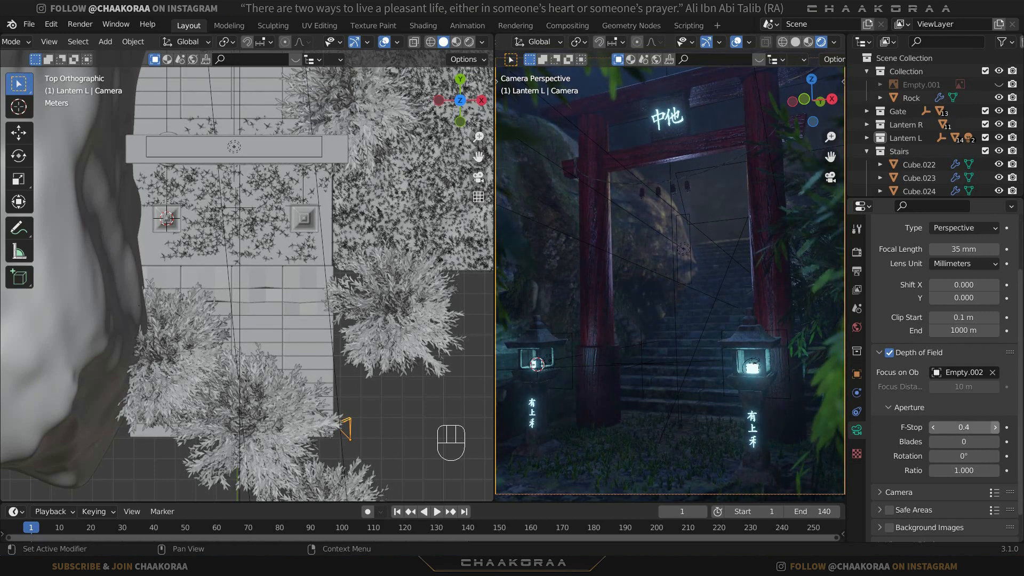
left_click(996, 427)
left_click(934, 427)
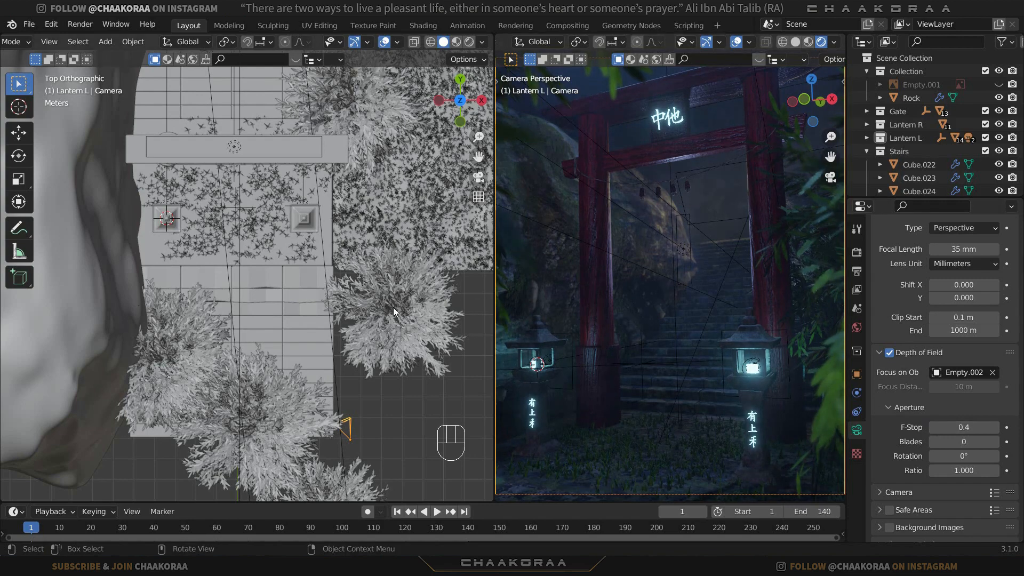
Raise the Eevee Bloom intensity to 0.072 in the render settings
left_click(860, 254)
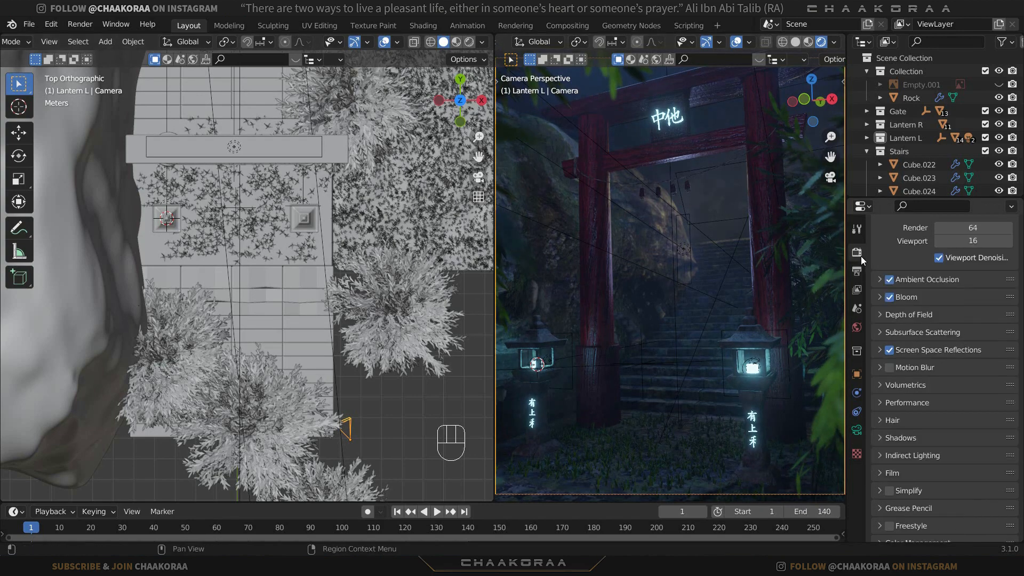
left_click(882, 296)
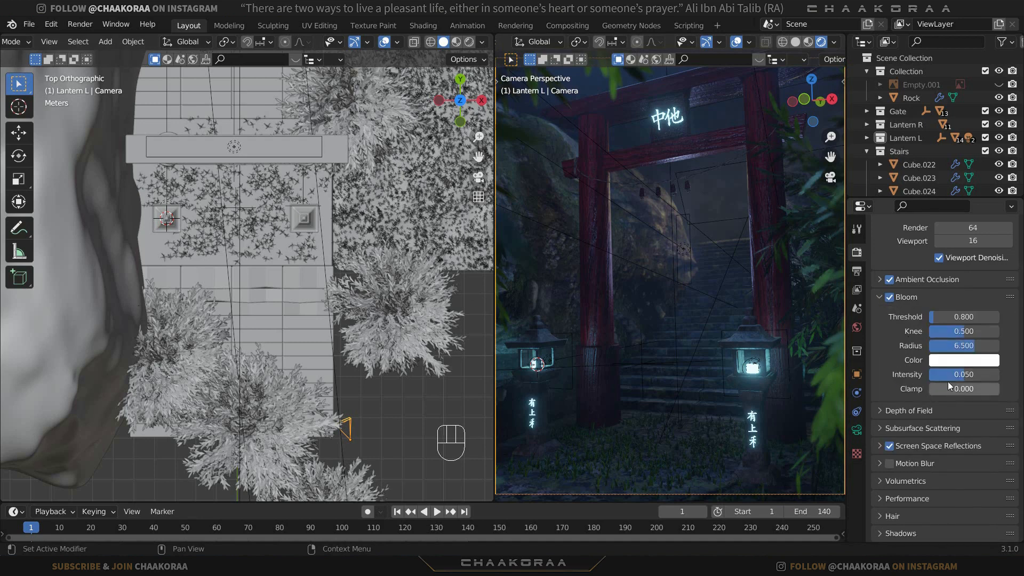
left_click_drag(959, 376, 968, 375)
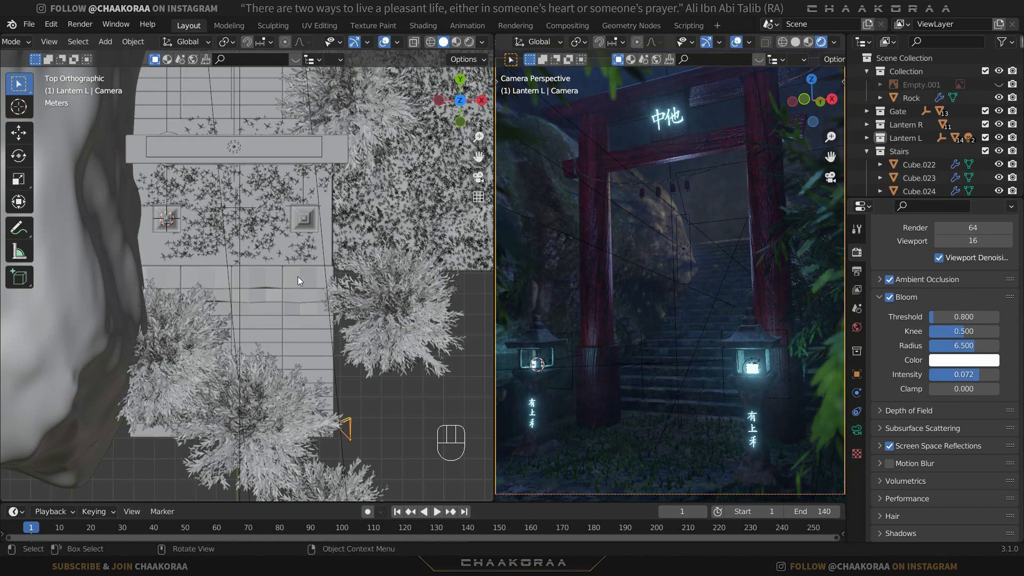
Darken the World shader's Background colour to pure black with value 0, and return to the Layout workspace
left_click(423, 25)
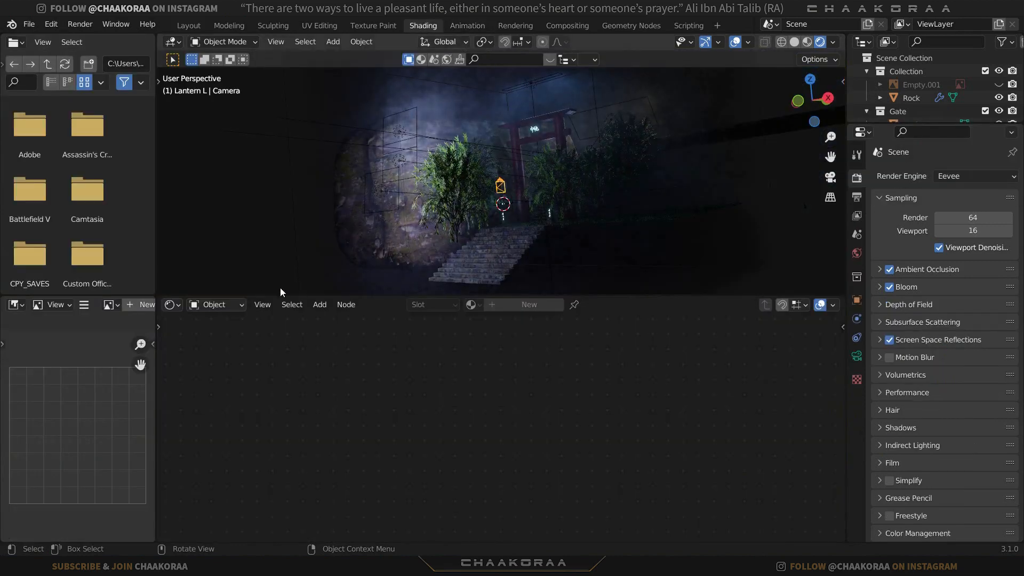
left_click(233, 303)
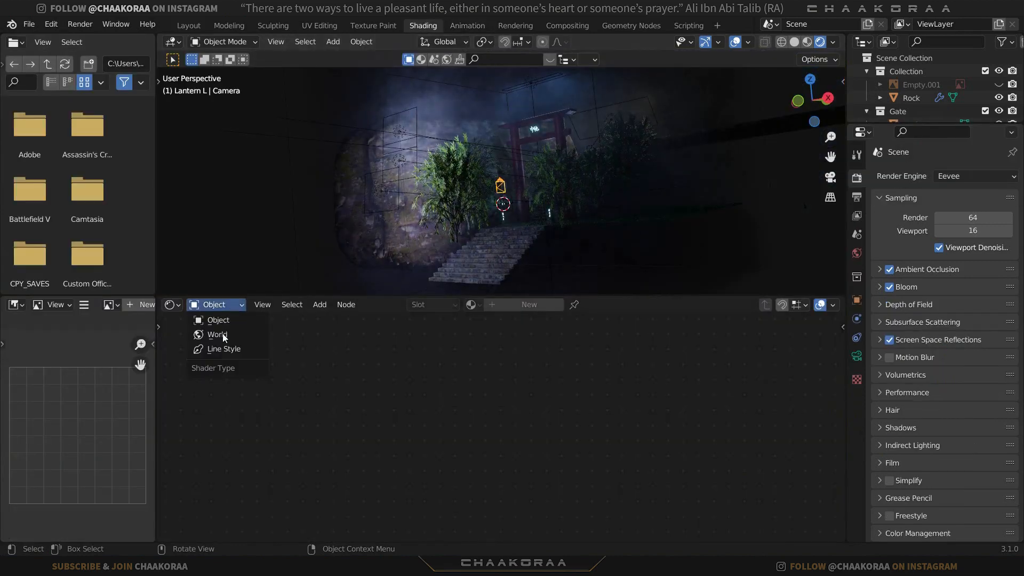
left_click(222, 334)
middle_click_drag(552, 404, 412, 467)
left_click(560, 396)
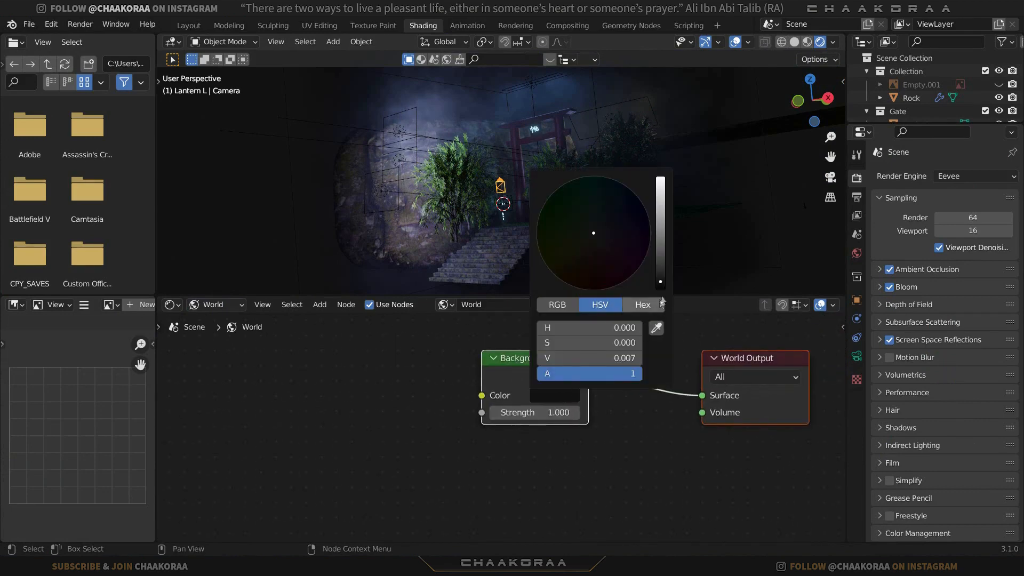
left_click_drag(660, 285, 661, 290)
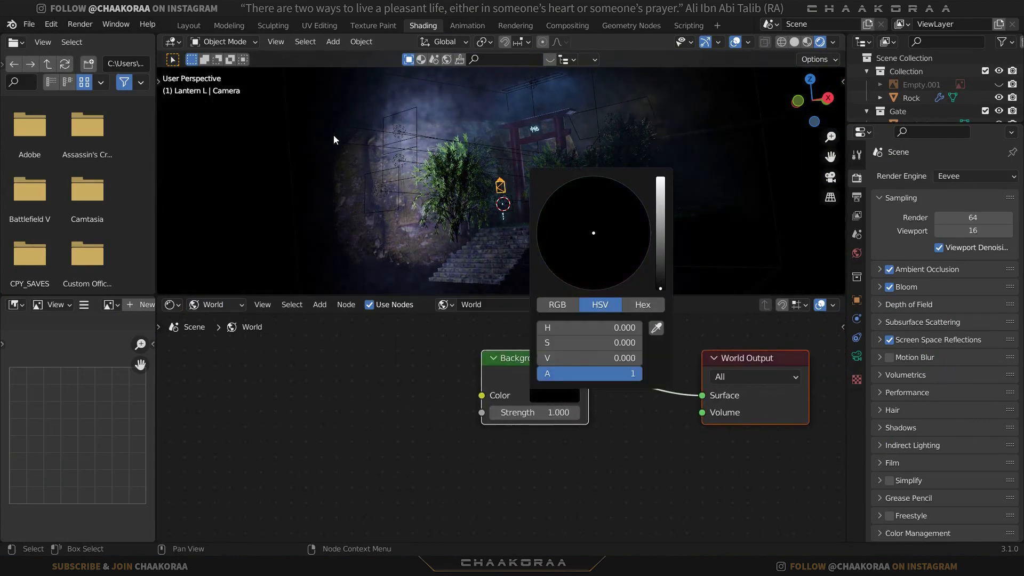
left_click(188, 25)
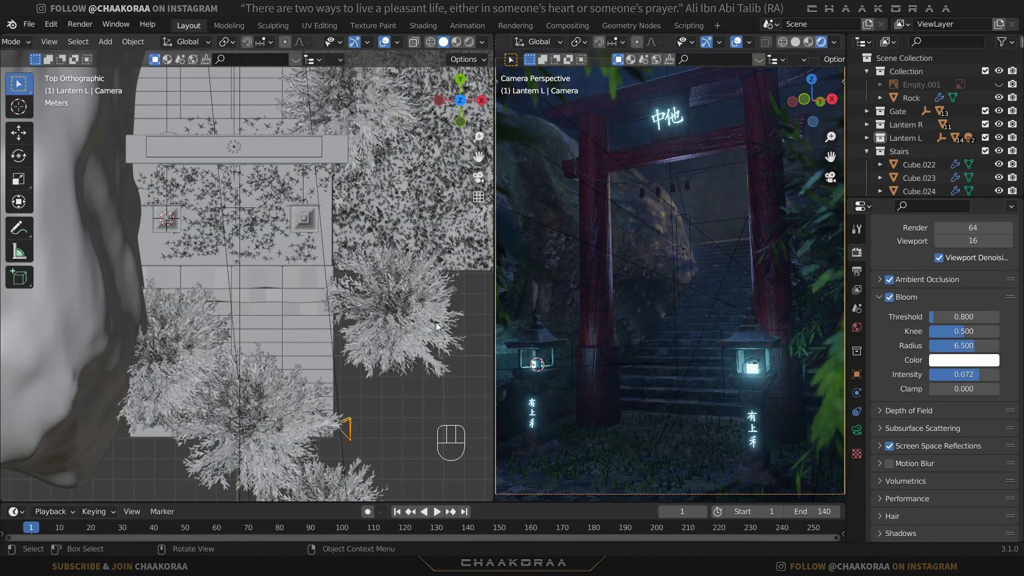
Render the current frame from the camera with Eevee and view the gate and lanterns in the result
middle_click_drag(299, 225, 283, 341, "shift")
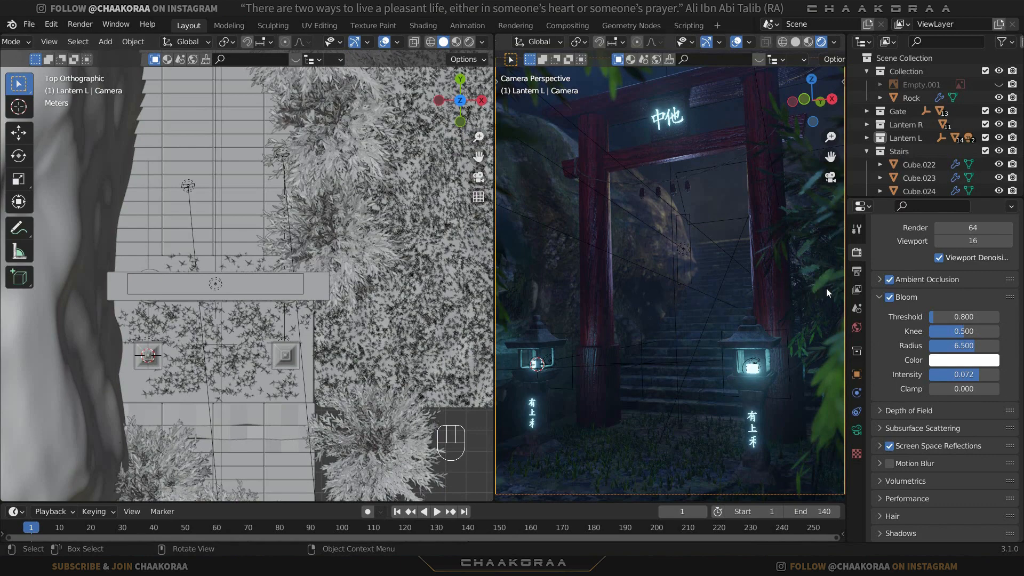
scroll(919, 291, "up", 3)
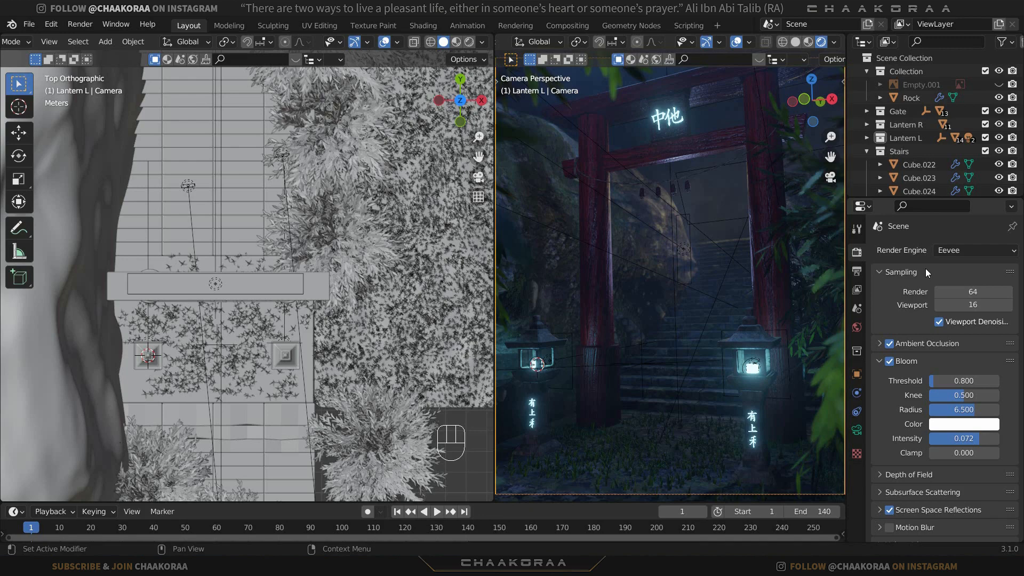
key("F12")
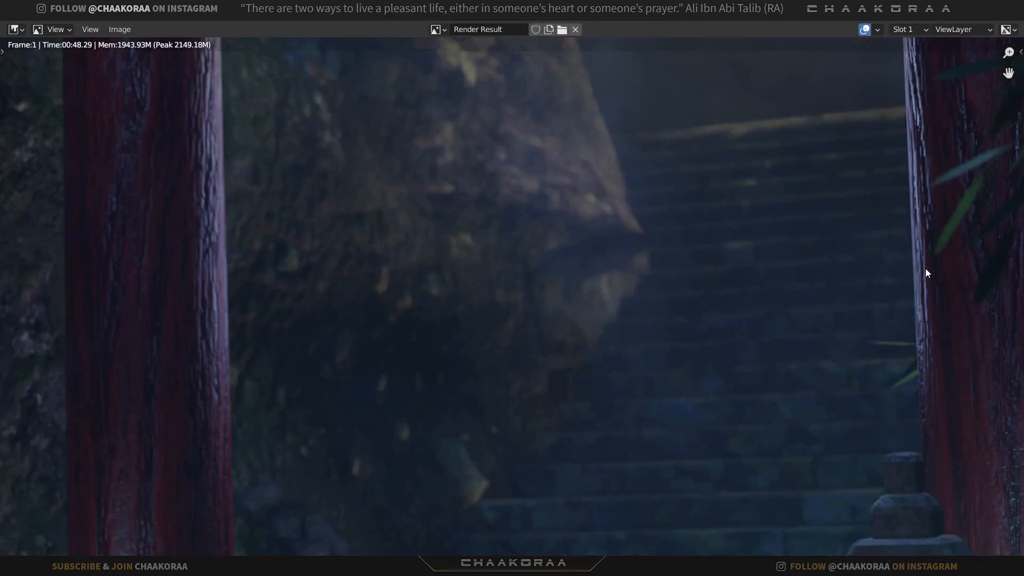
scroll(926, 268, "down", 6)
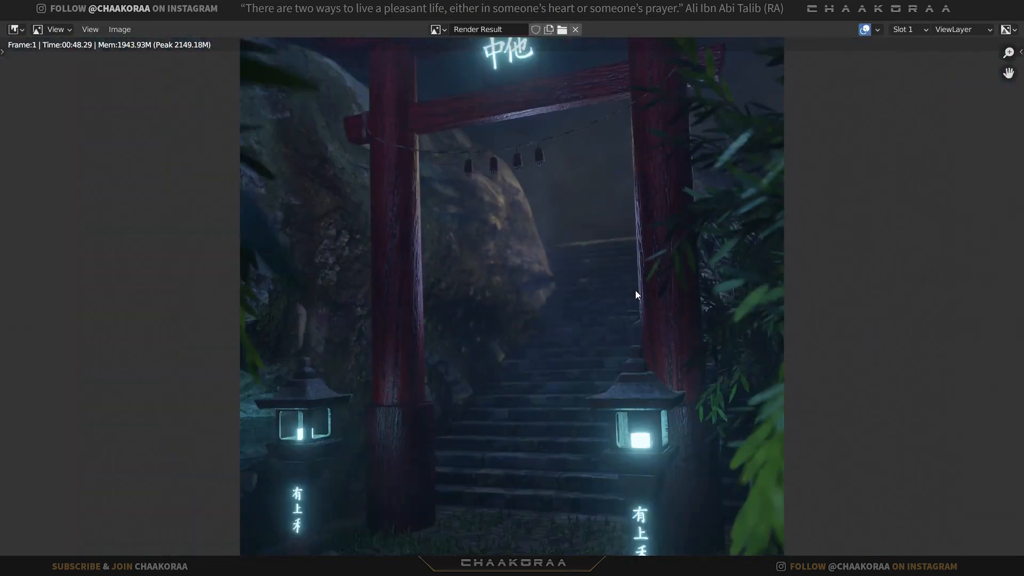